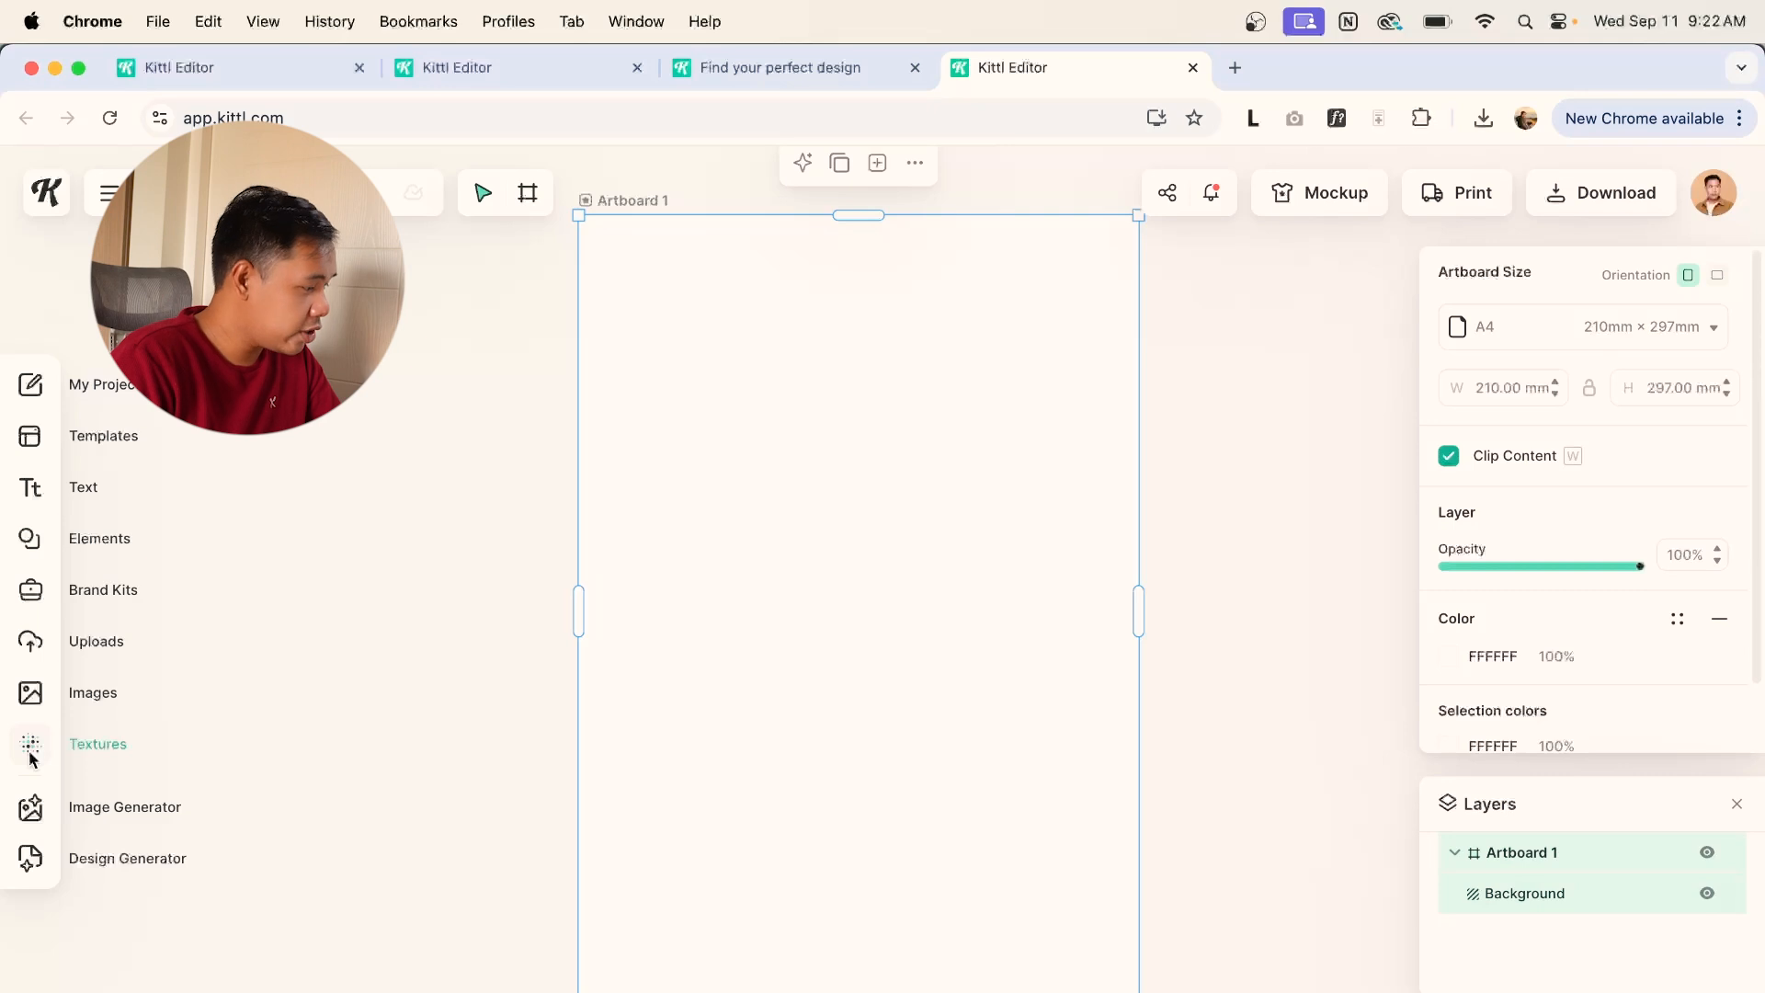
Search the textures for wood and apply a dark wood texture as the artboard's background.
{"action": "left_click", "coordinate": [30, 749]}
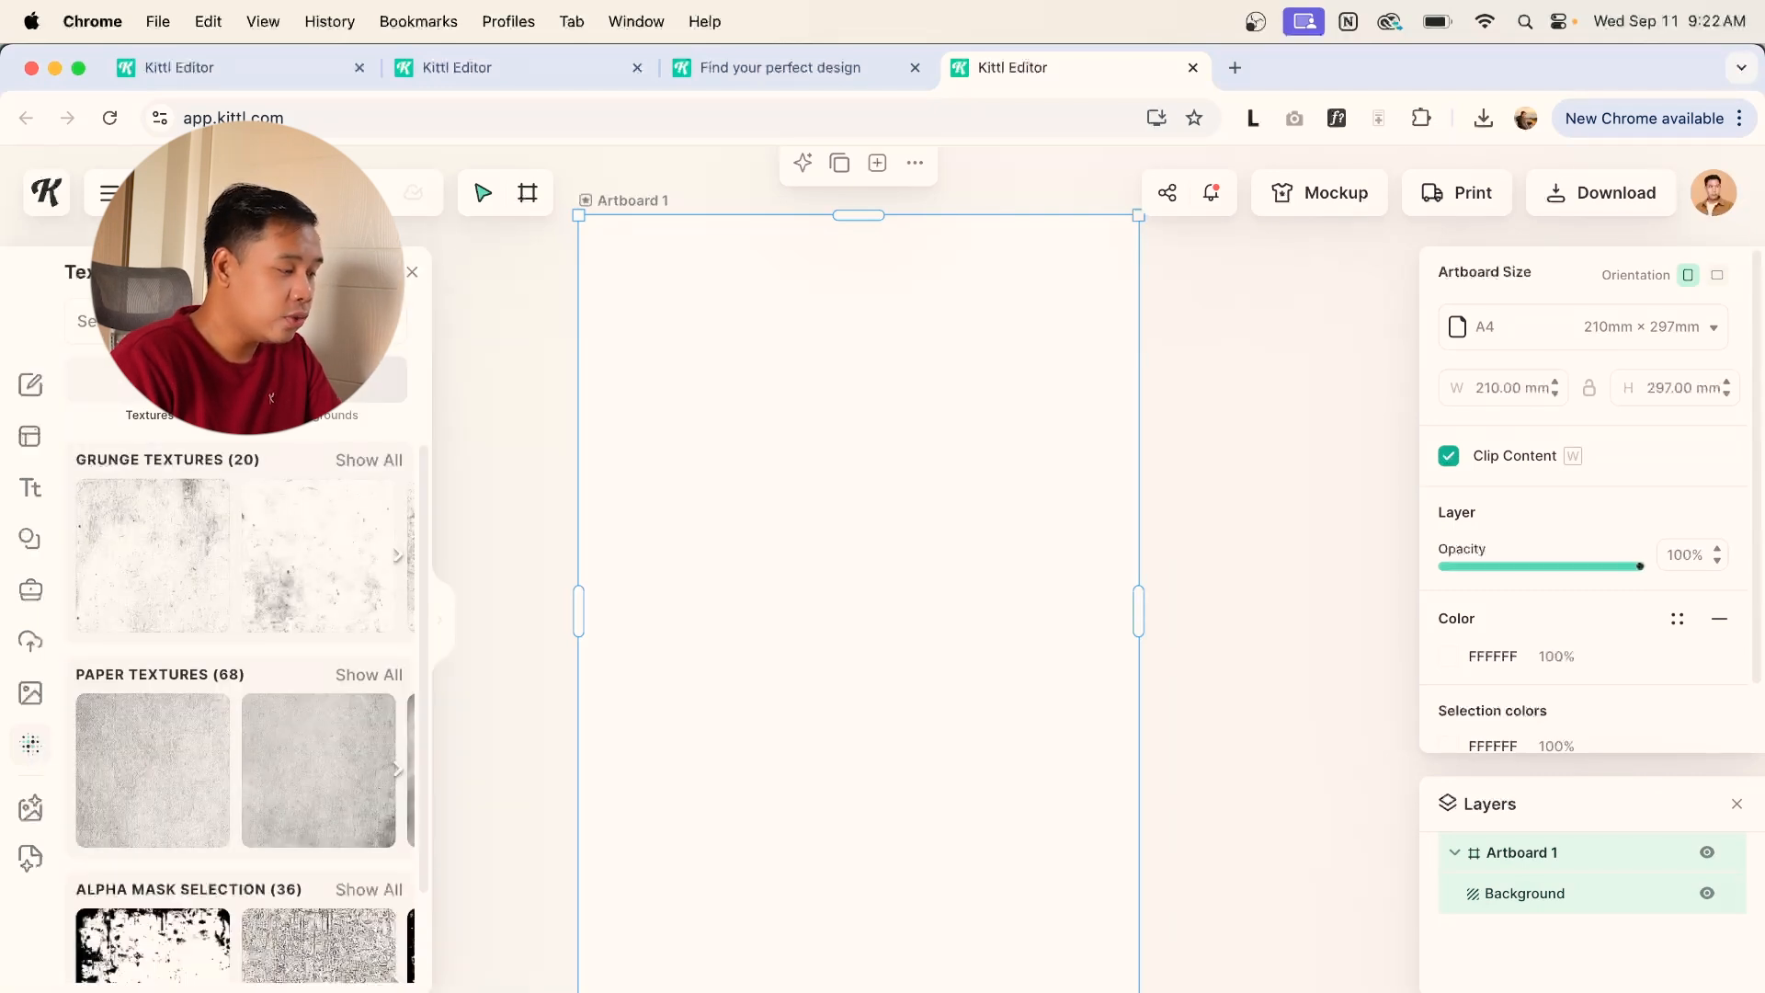
{"action": "type", "text": "wooden"}
{"action": "key", "text": "Return"}
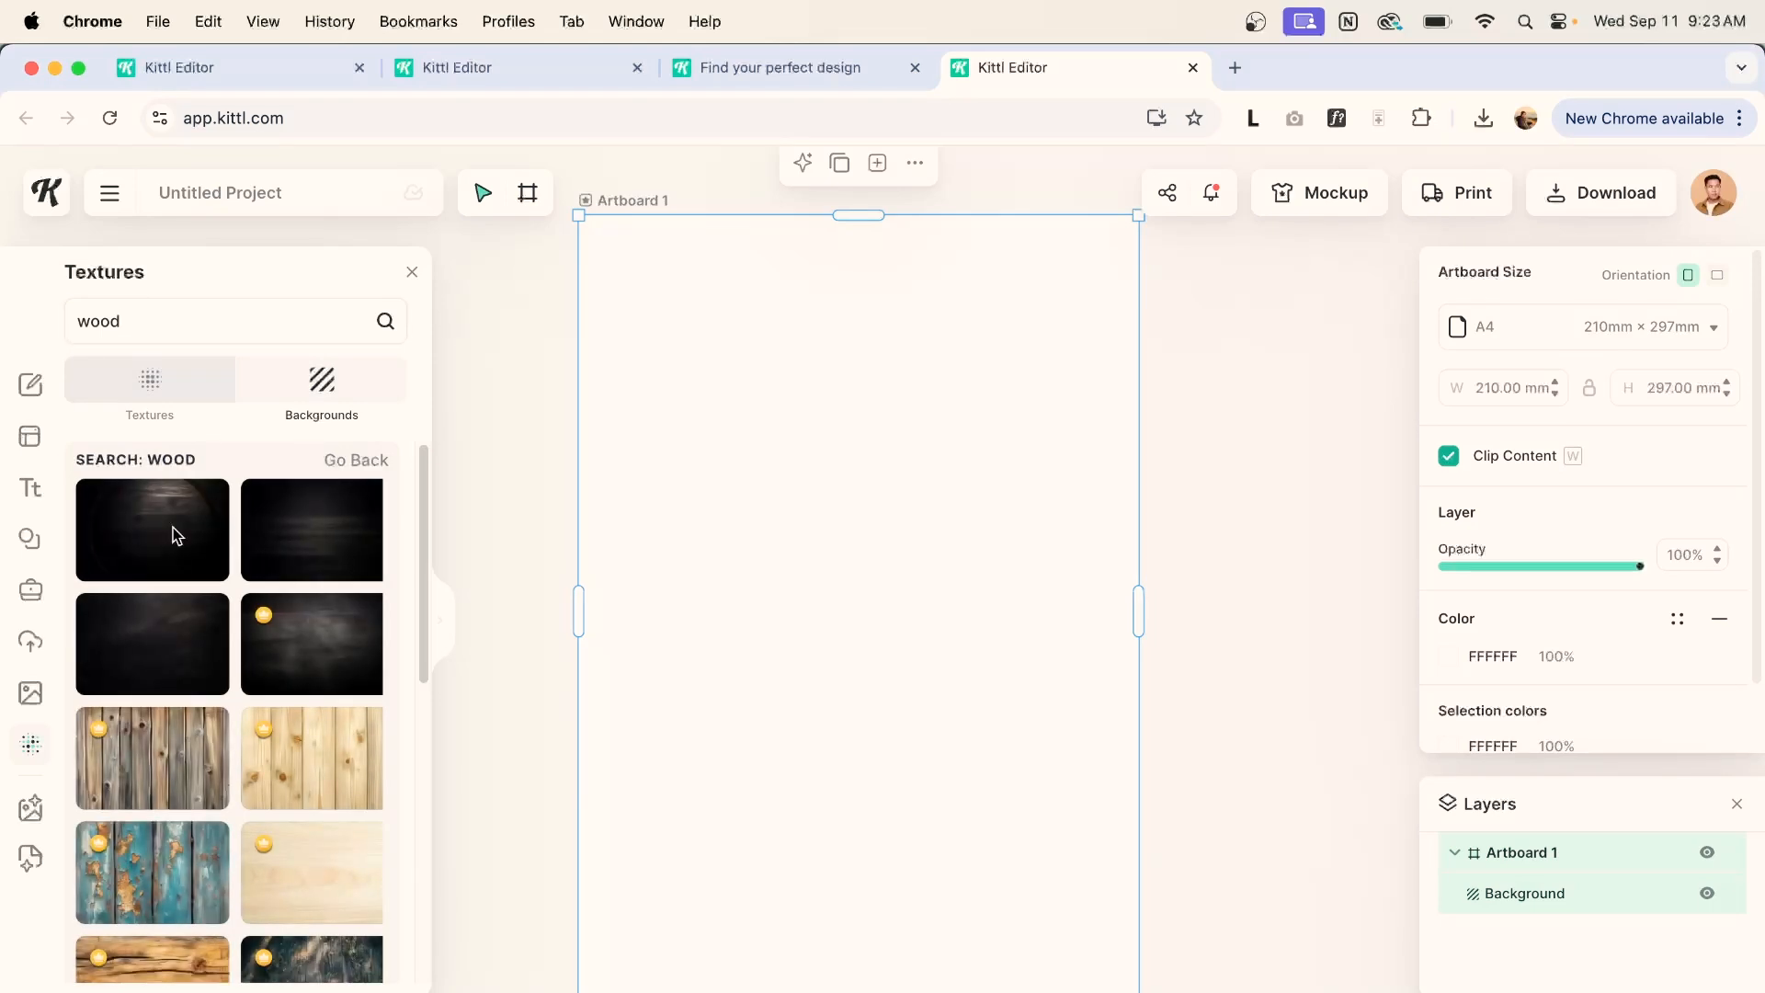
{"action": "left_click", "coordinate": [171, 531]}
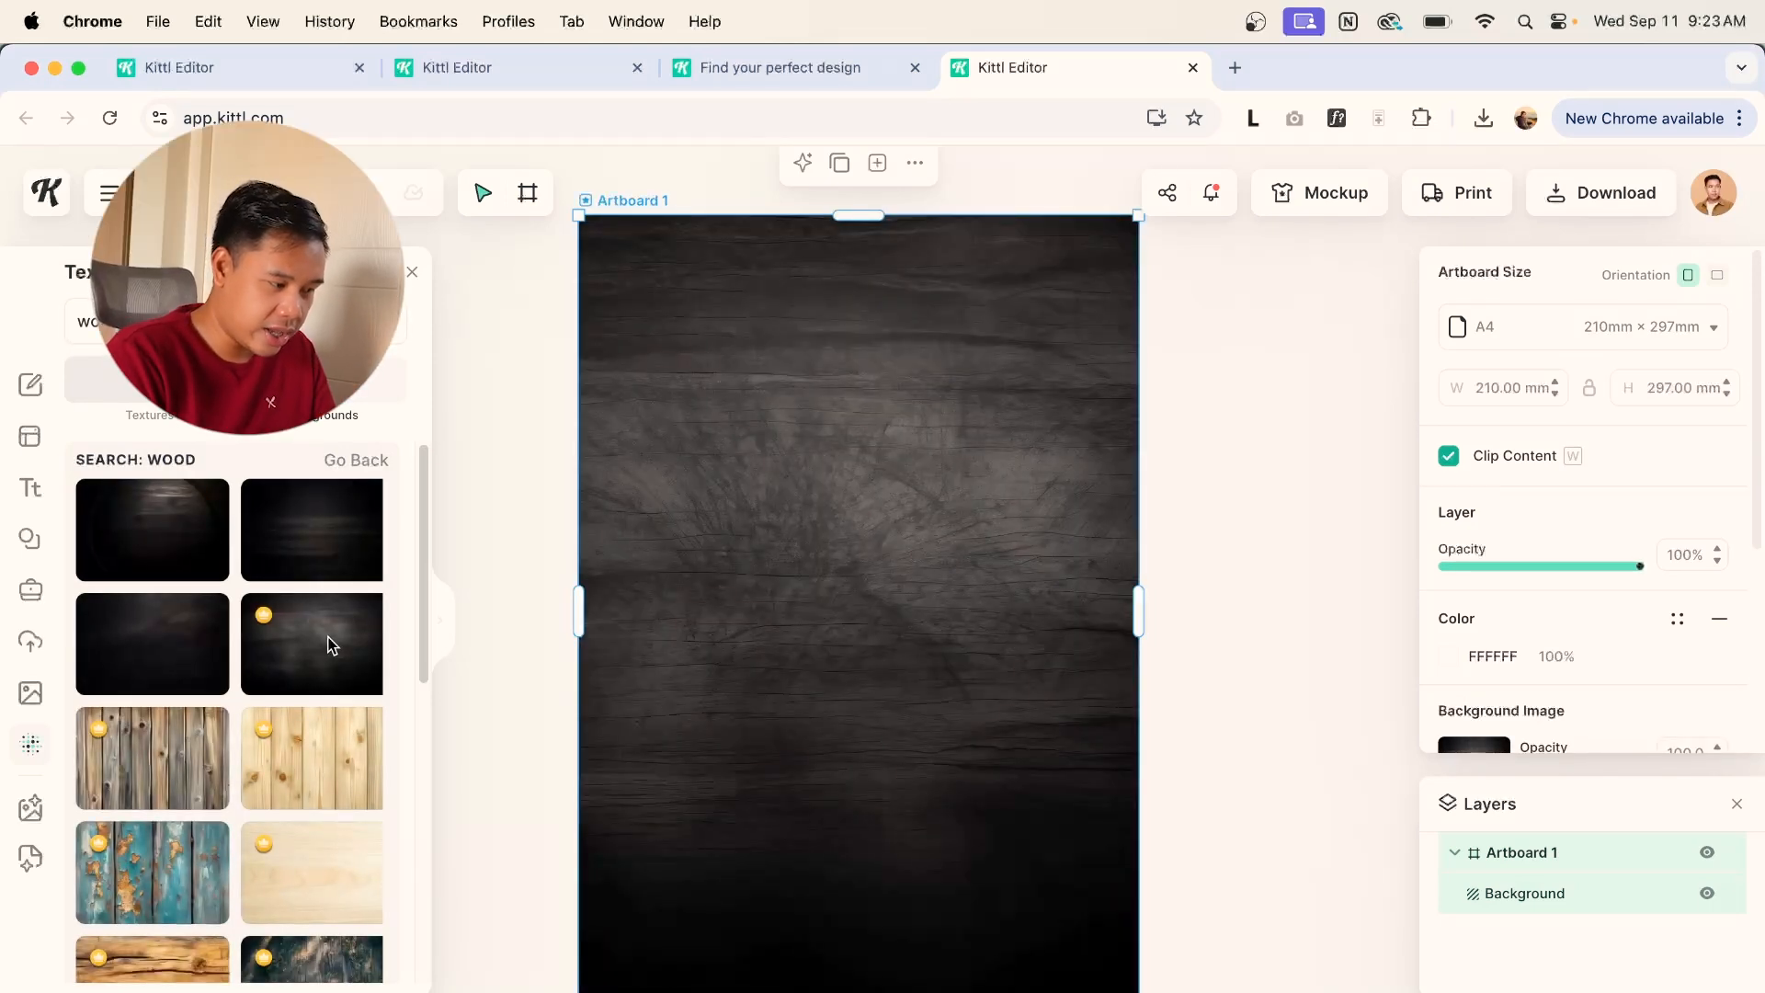
{"action": "left_click", "coordinate": [1237, 571]}
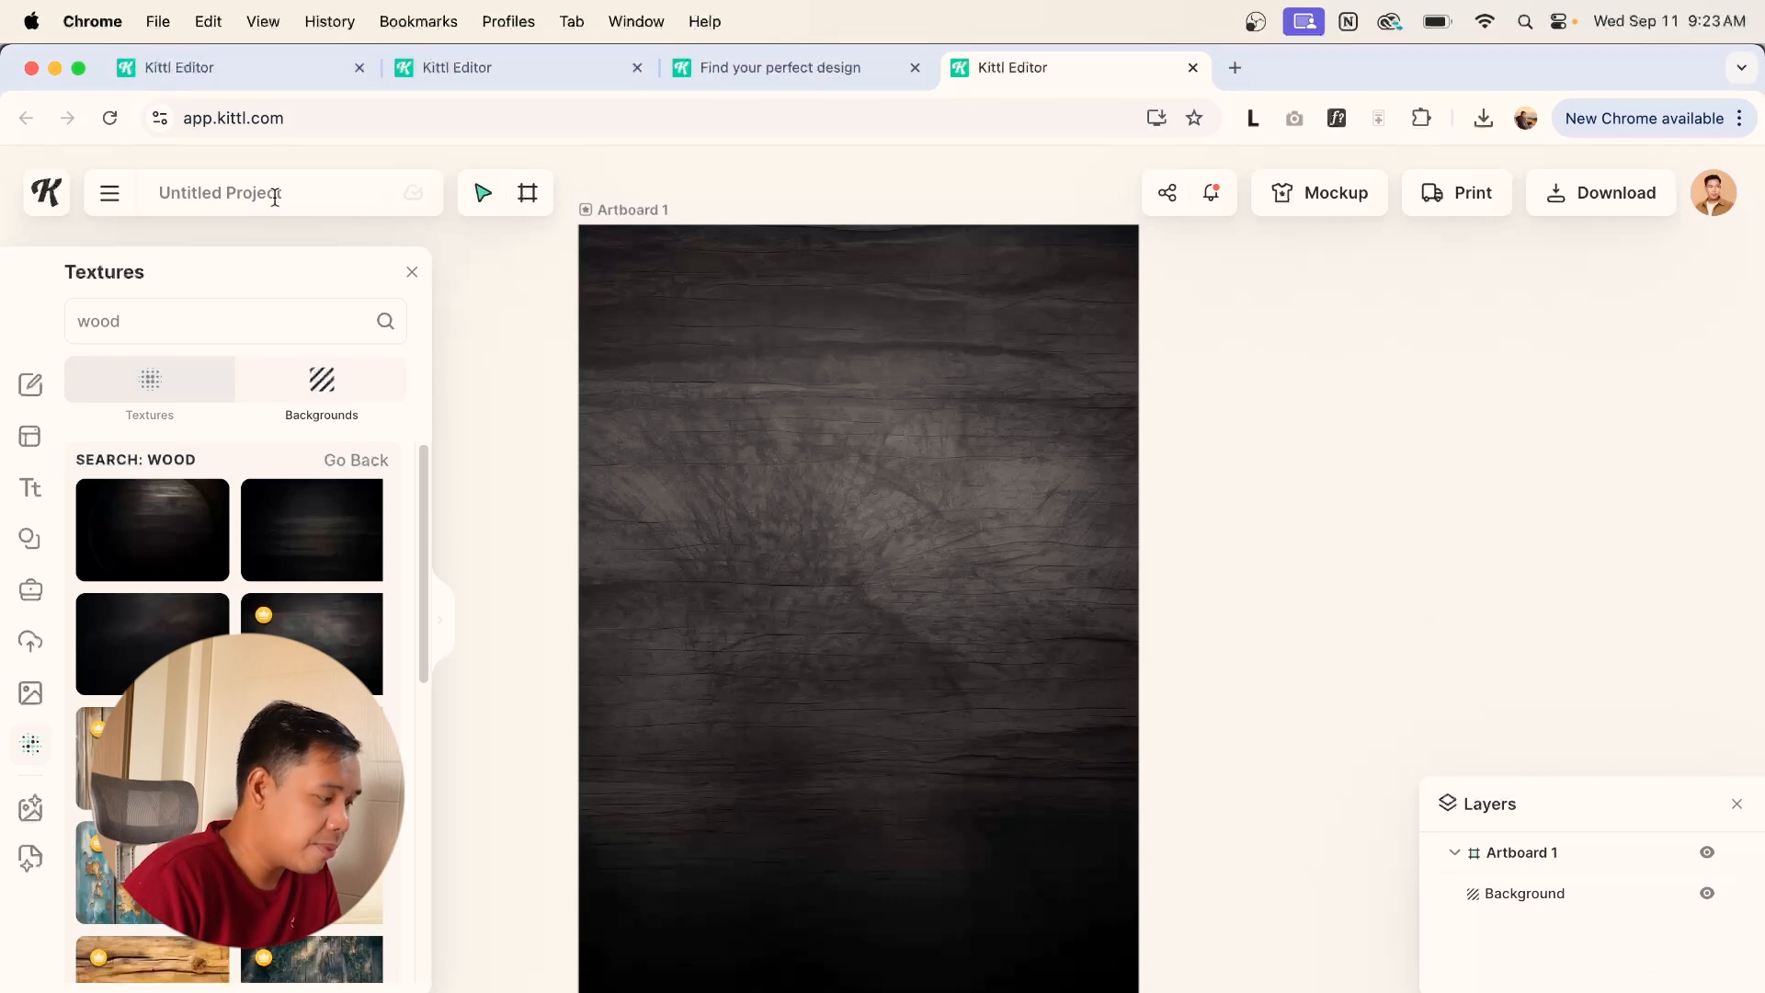
Add a headline to the artboard reading "Shin Mikana".
{"action": "left_click", "coordinate": [24, 480]}
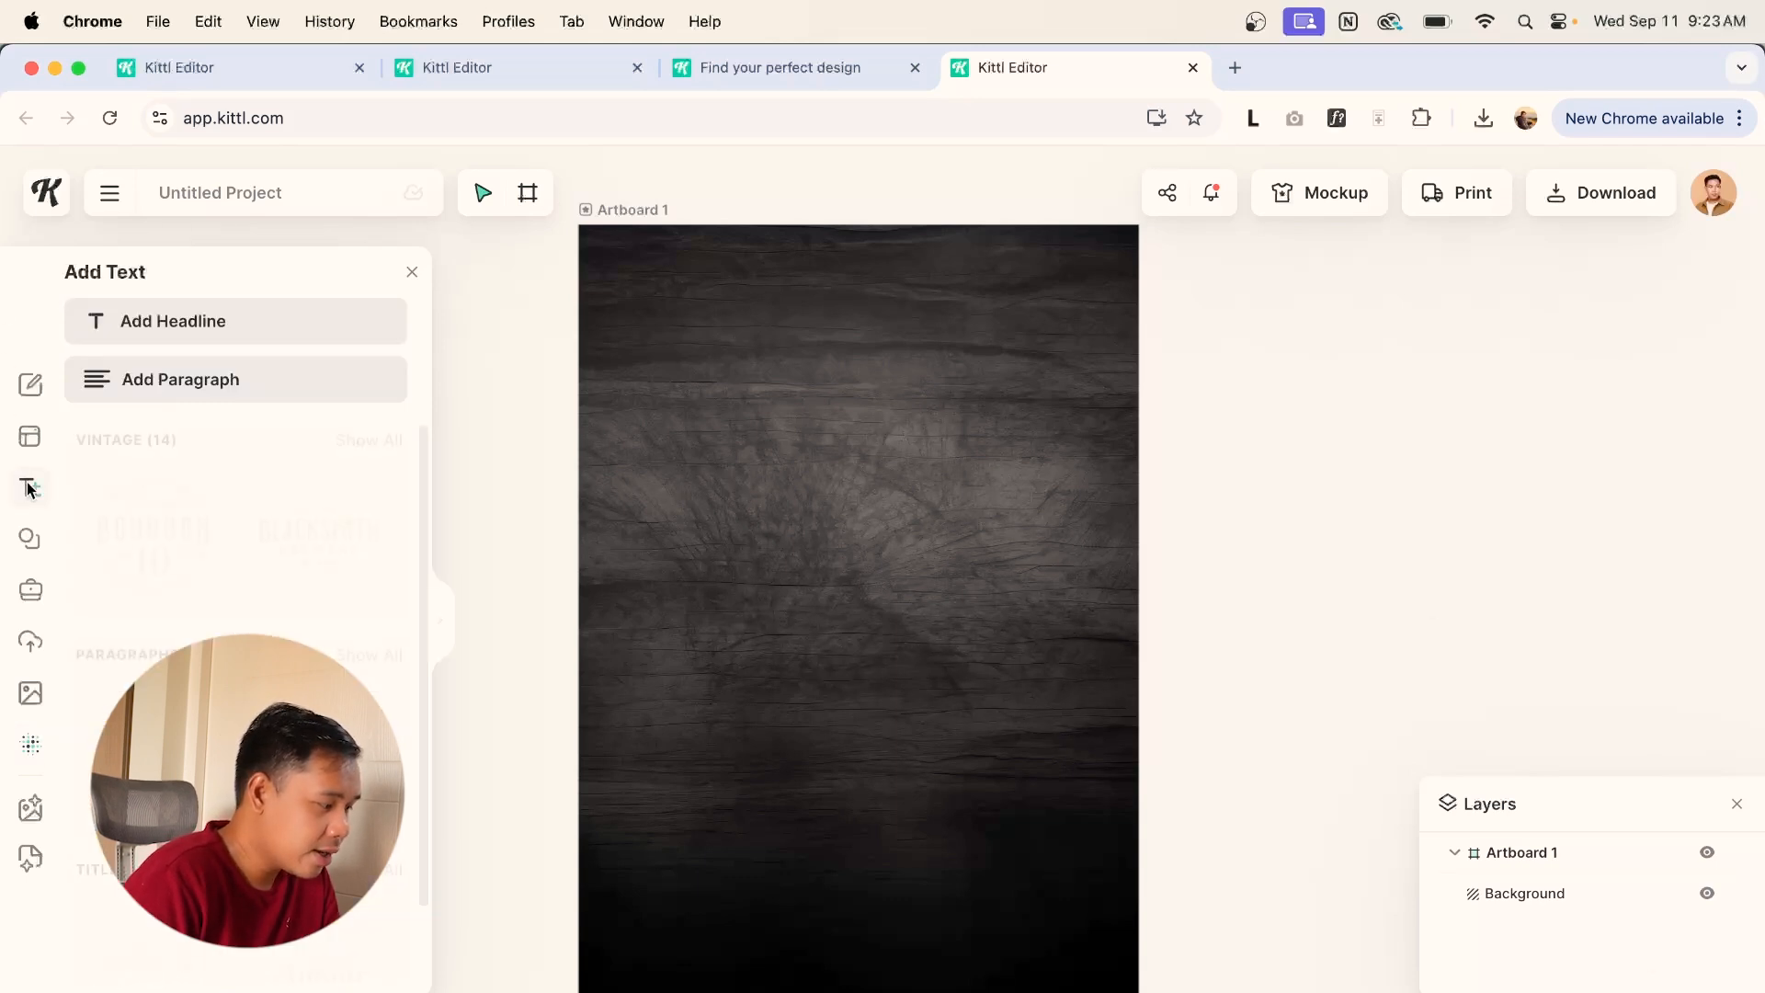
{"action": "left_click", "coordinate": [168, 326]}
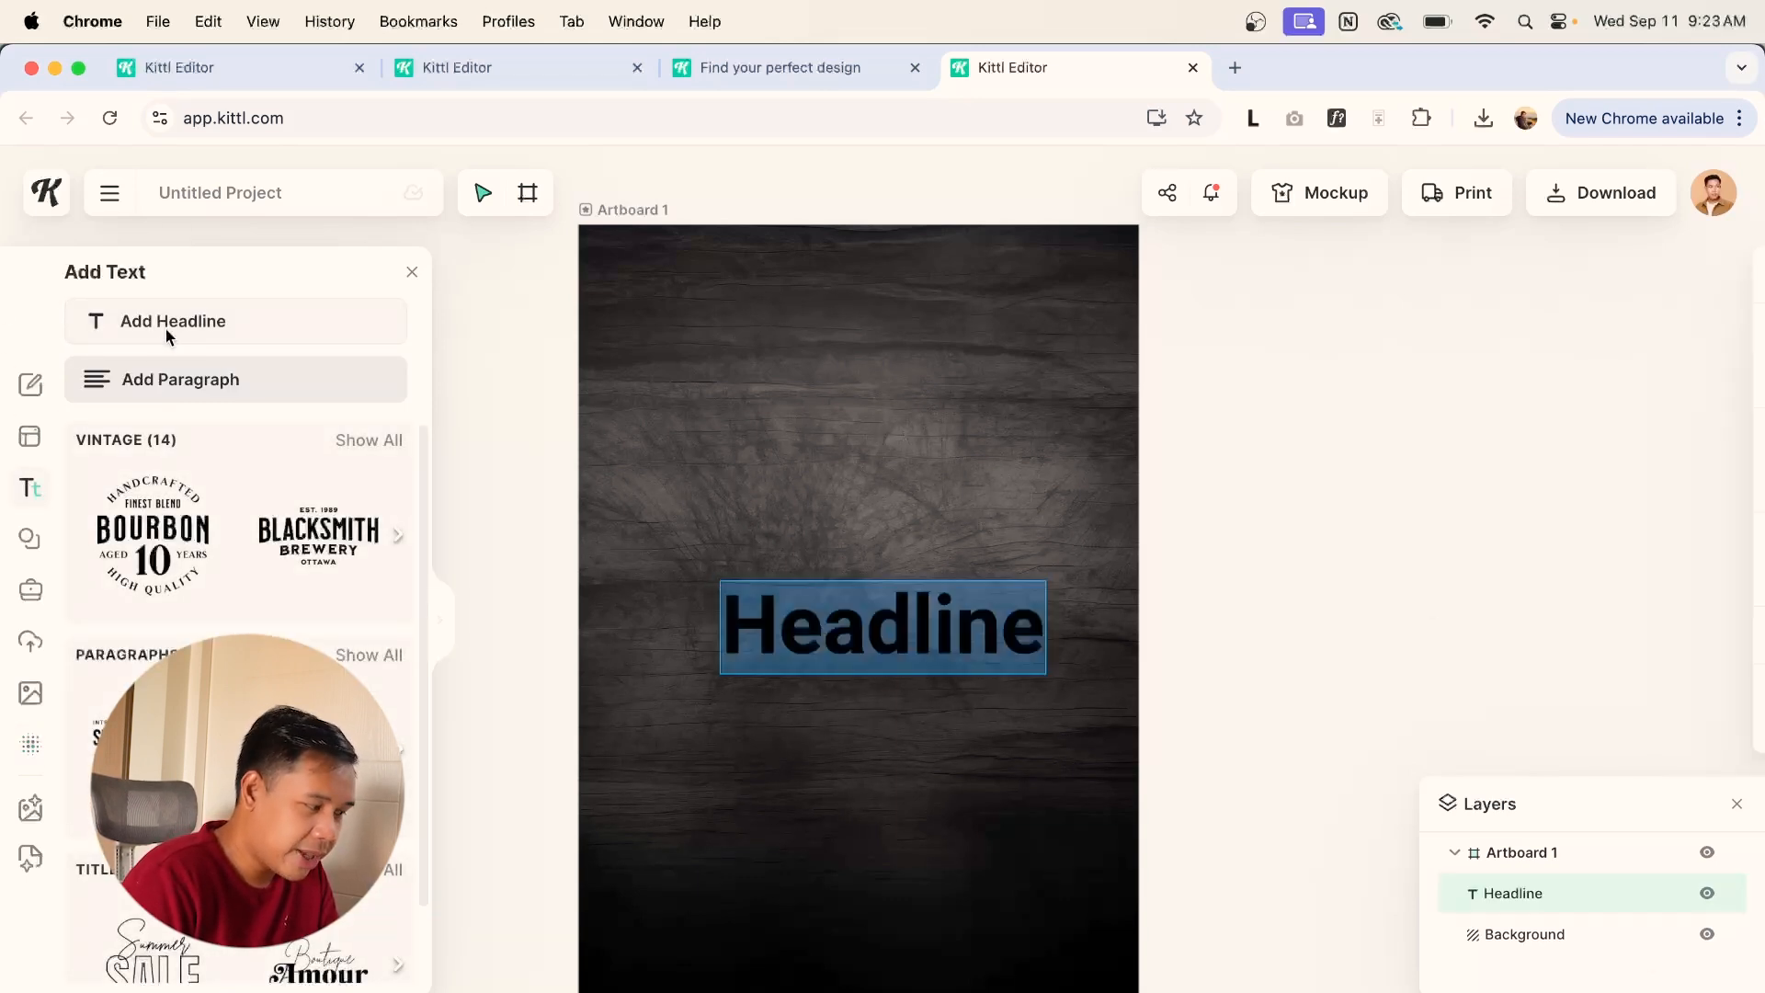
{"action": "type", "text": "Shin M"}
{"action": "type", "text": "ika"}
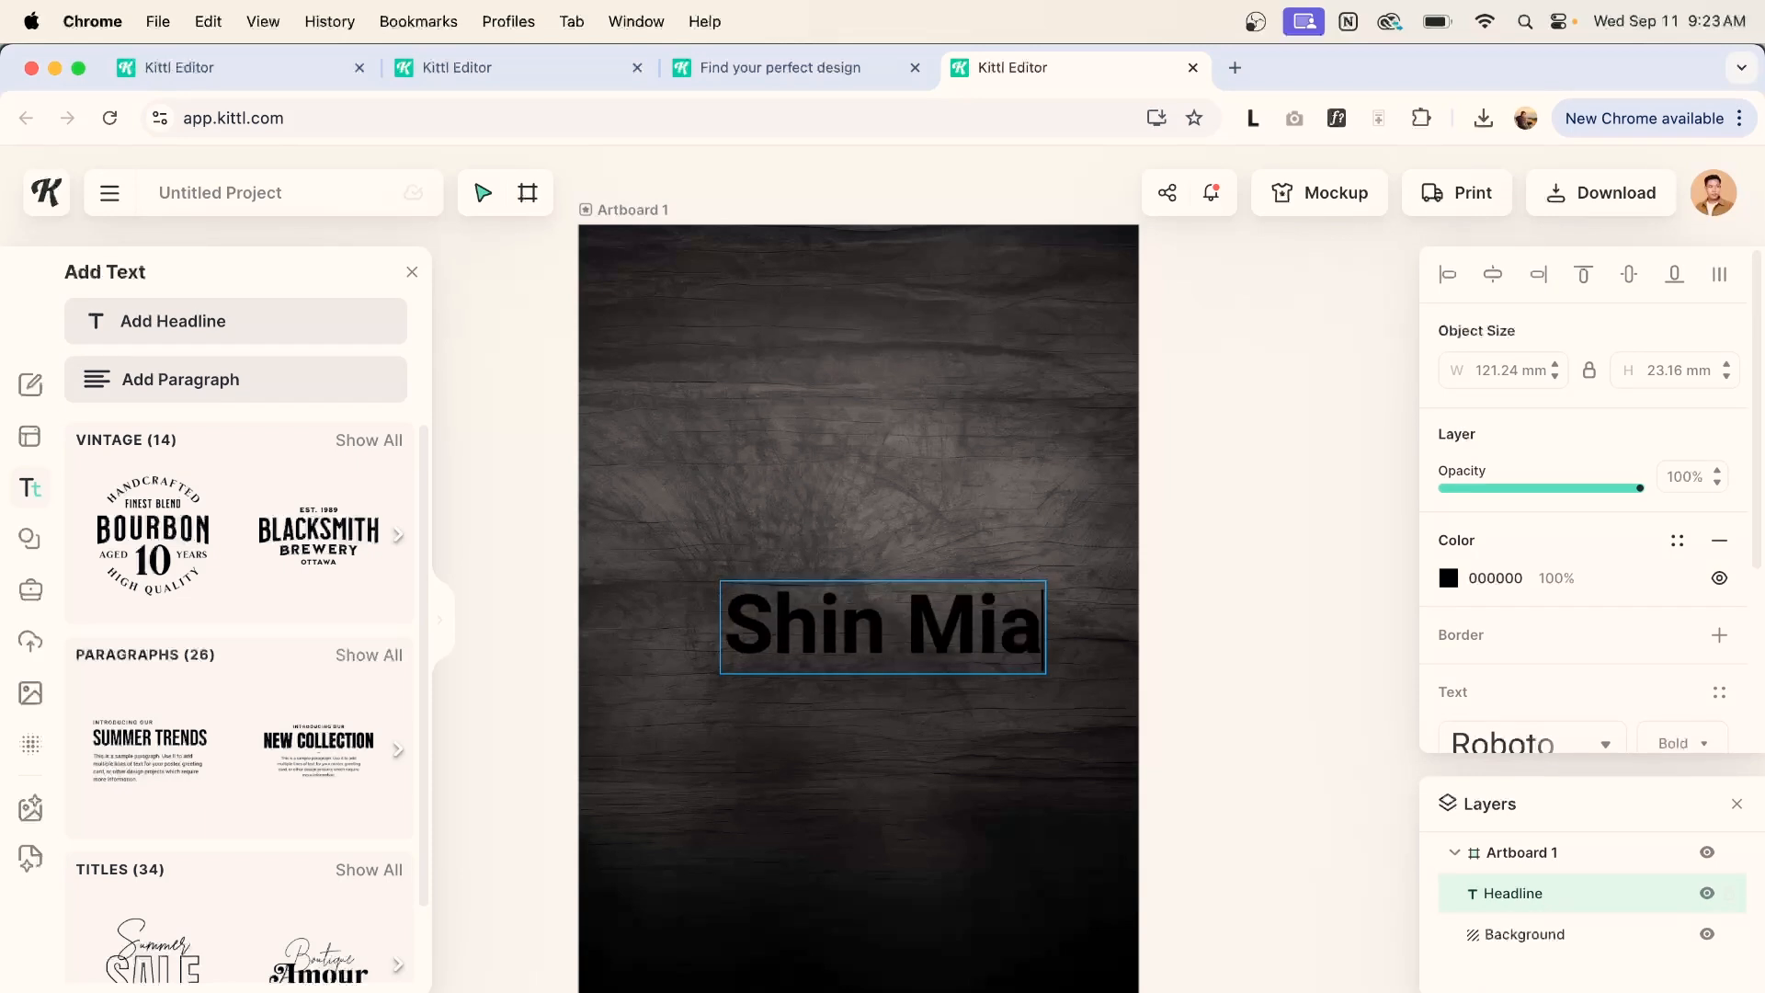
Widen the "Shin Mikana" headline's text box to about 215 mm and set its color to white (FFFFFF).
{"action": "key", "text": "Escape"}
{"action": "left_click_drag", "start_coordinate": [1056, 671], "coordinate": [1056, 583]}
{"action": "left_click", "coordinate": [1448, 577]}
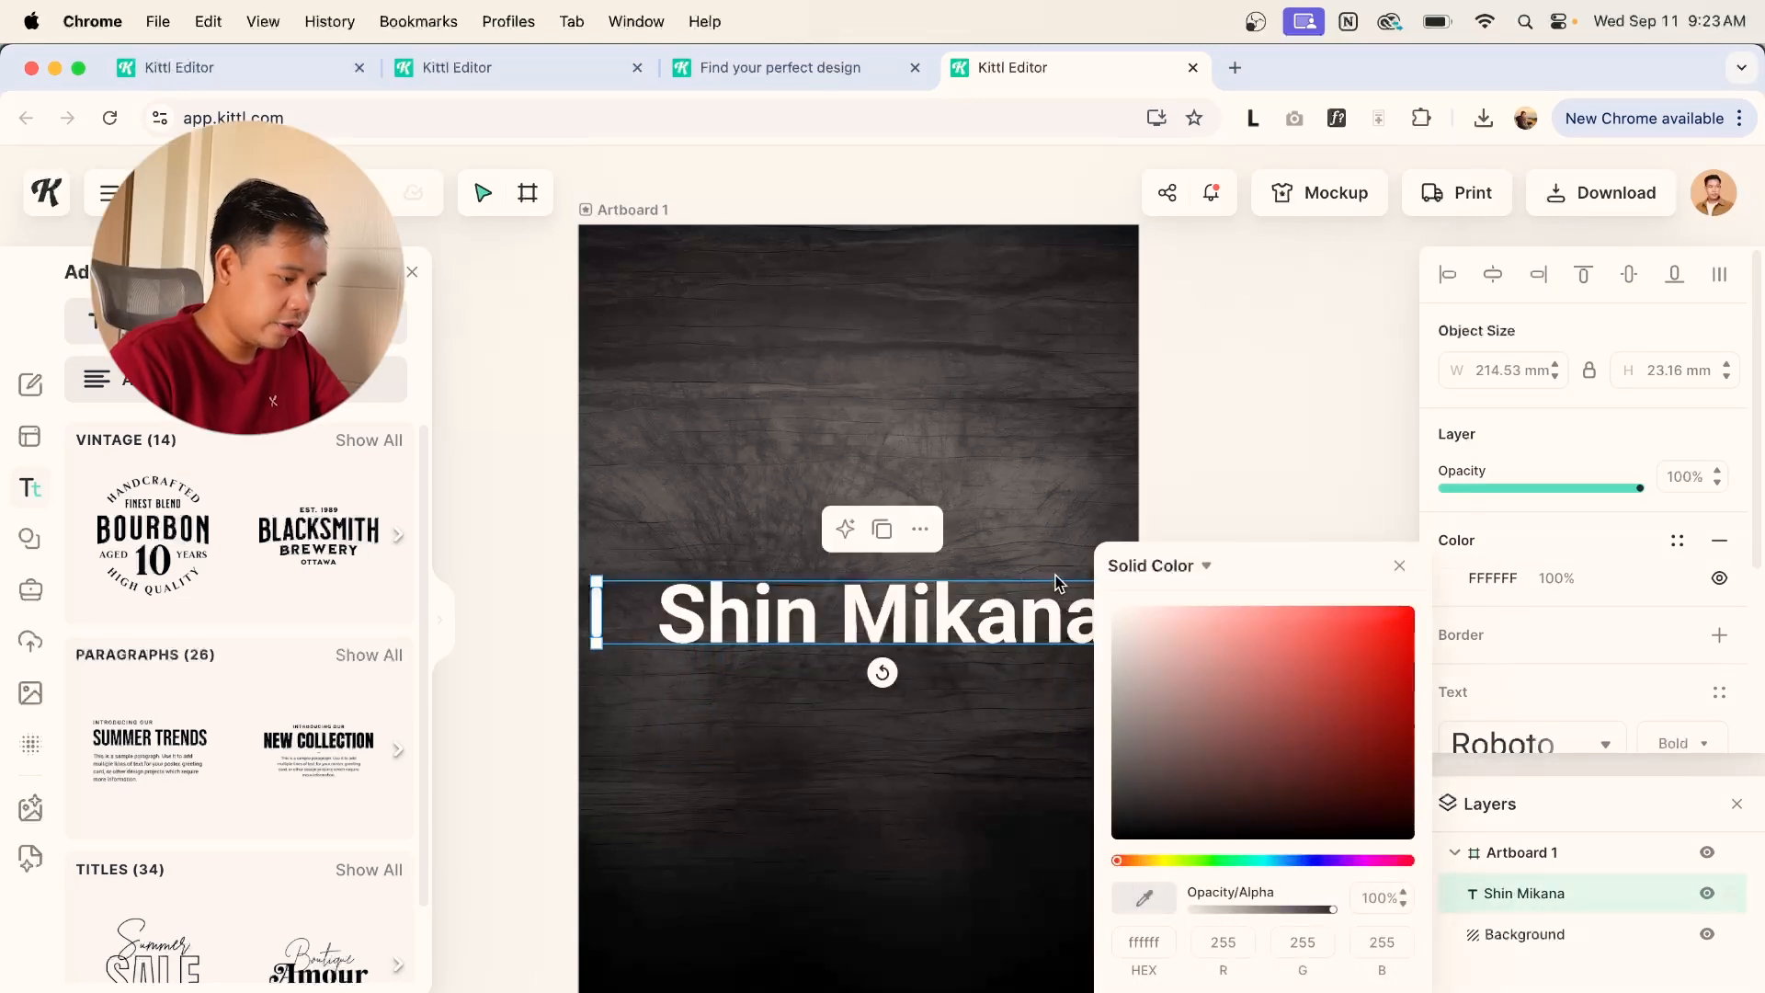
{"action": "left_click", "coordinate": [1269, 405]}
Stack three copies of the headline near the artboard's upper edge and set the topmost copy's typeface to Anya Tamy.
{"action": "left_click_drag", "start_coordinate": [879, 664], "coordinate": [870, 335]}
{"action": "scroll", "coordinate": [1609, 598], "scroll_direction": "down", "scroll_amount": 4}
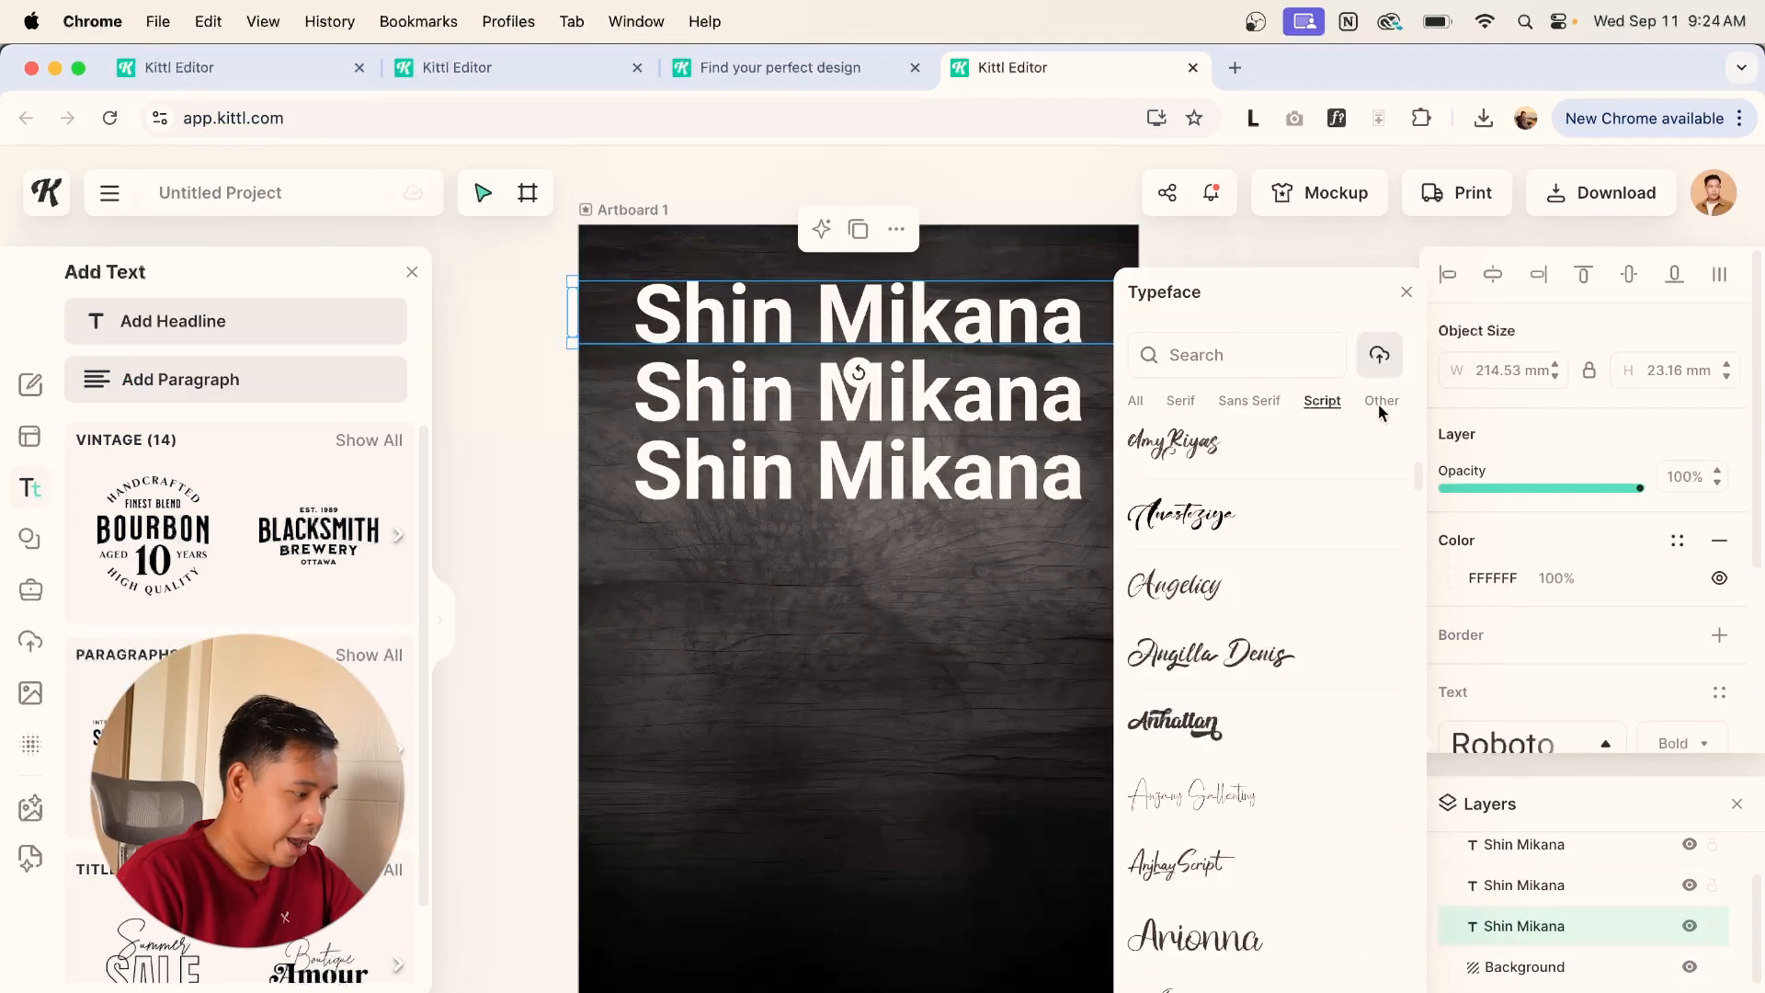
{"action": "left_click", "coordinate": [1379, 401]}
{"action": "left_click", "coordinate": [1184, 402]}
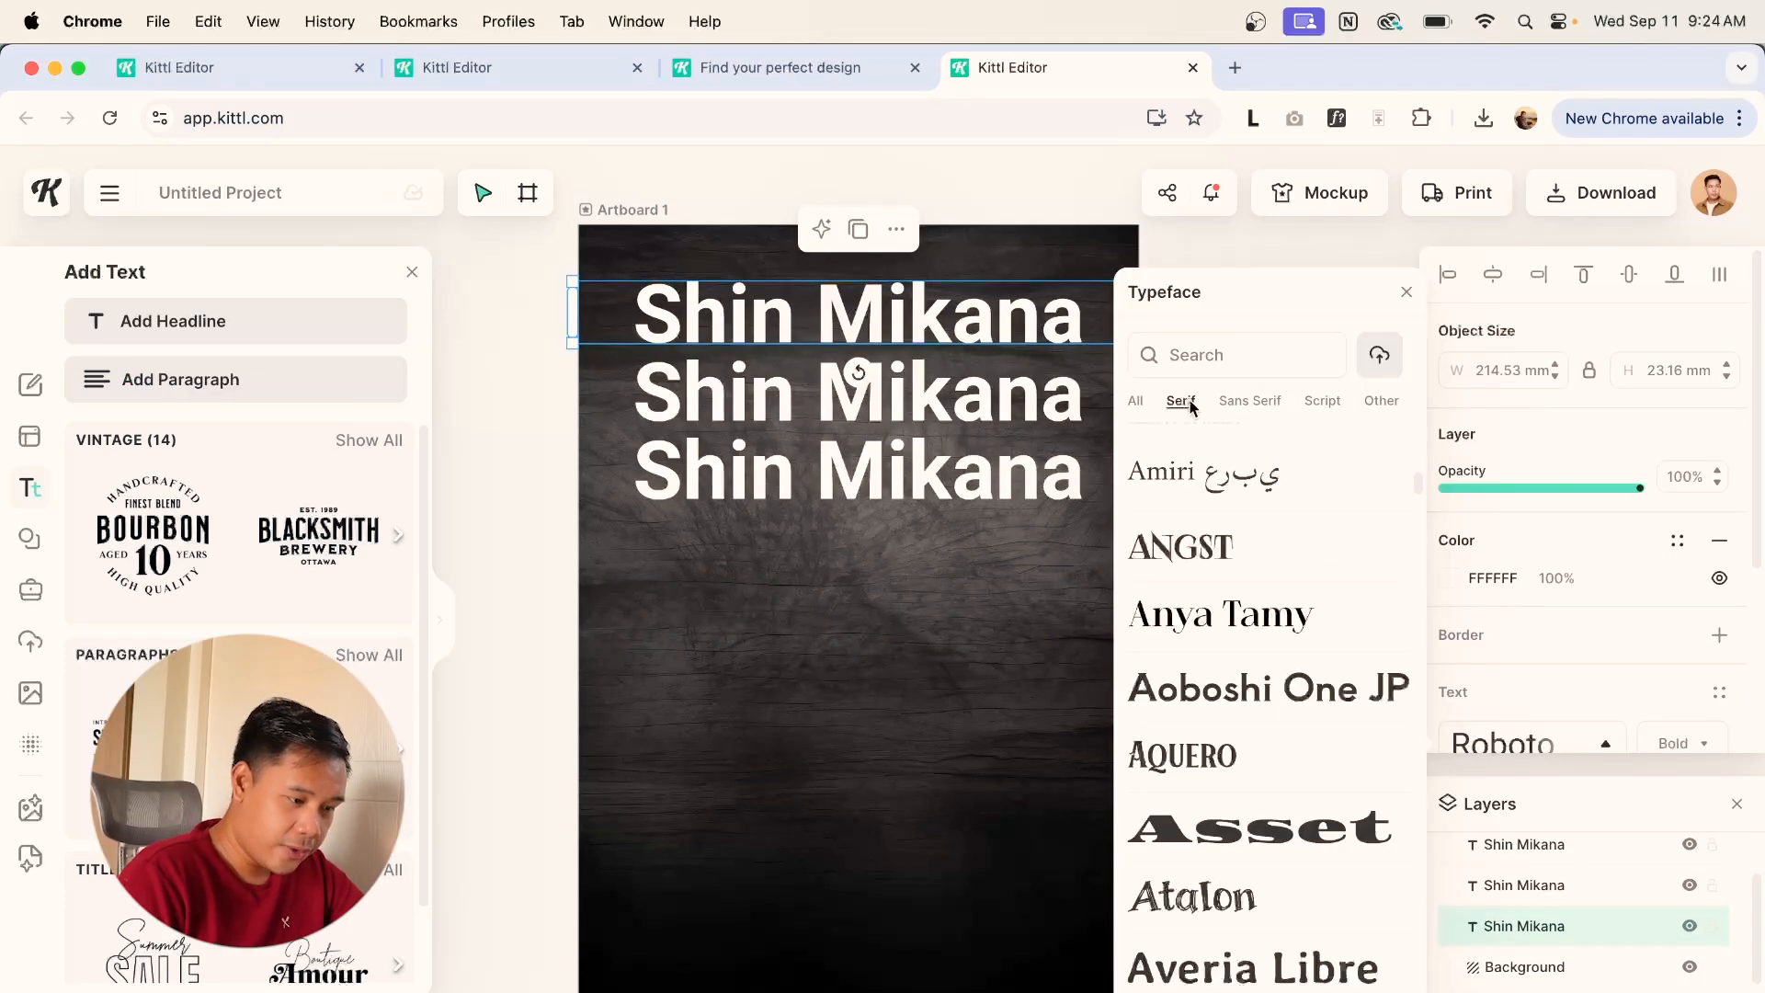
{"action": "left_click", "coordinate": [1253, 611]}
{"action": "left_click", "coordinate": [1039, 557]}
Try the serif typefaces Foglihten No.07 and Literata on the middle "Shin Mikana" headline.
{"action": "left_click", "coordinate": [1011, 395]}
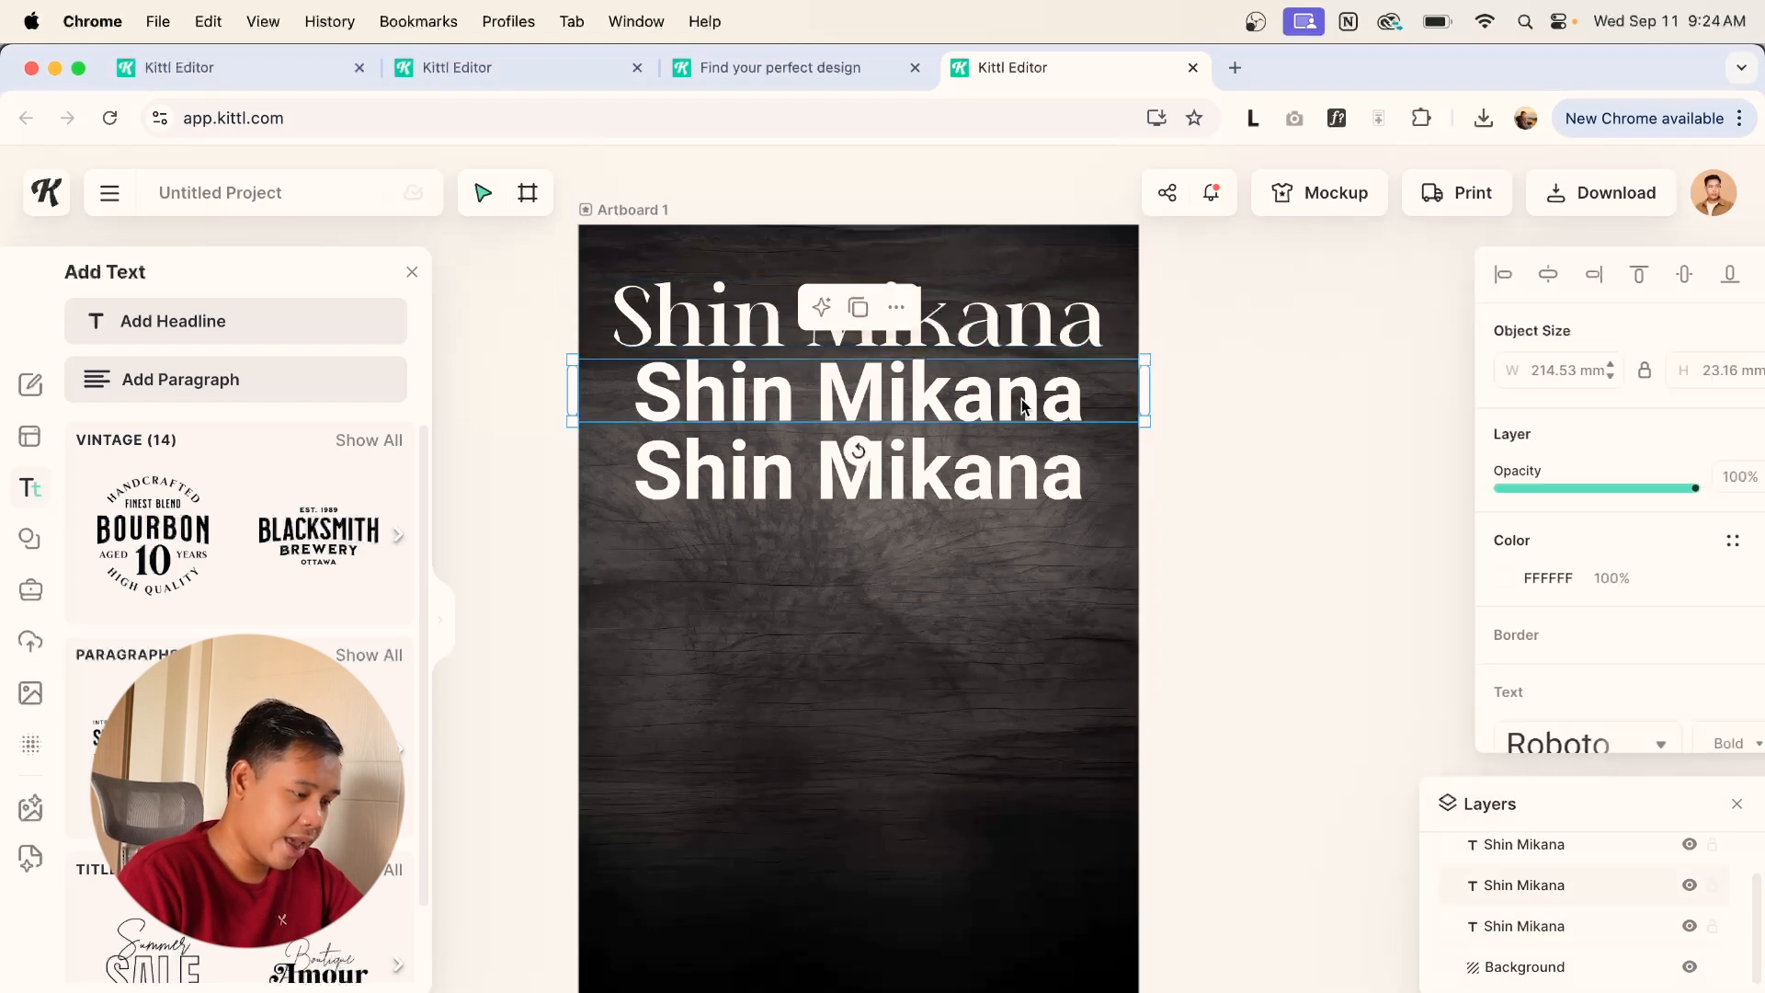
{"action": "left_click", "coordinate": [1521, 749]}
{"action": "scroll", "coordinate": [1348, 701], "scroll_direction": "down", "scroll_amount": 10}
{"action": "left_click", "coordinate": [1180, 401]}
{"action": "scroll", "coordinate": [1252, 782], "scroll_direction": "down", "scroll_amount": 15}
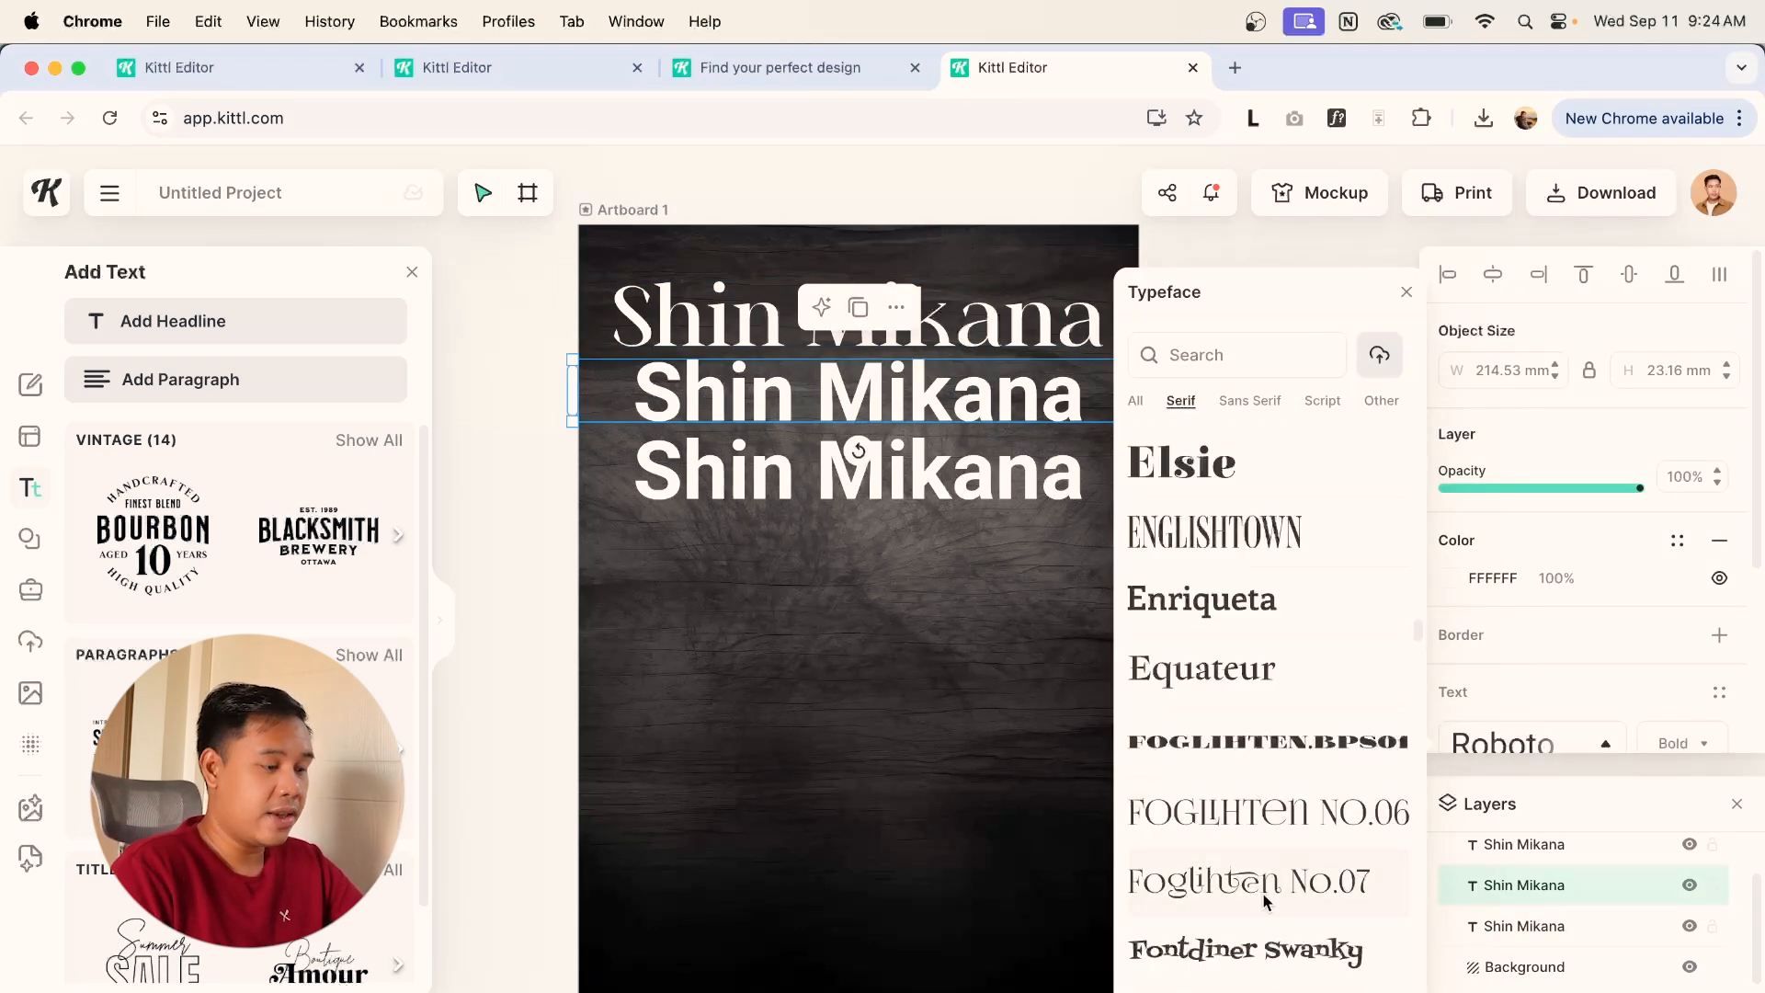
{"action": "left_click", "coordinate": [1262, 840]}
{"action": "left_click", "coordinate": [1274, 880]}
{"action": "scroll", "coordinate": [1274, 879], "scroll_direction": "down", "scroll_amount": 10}
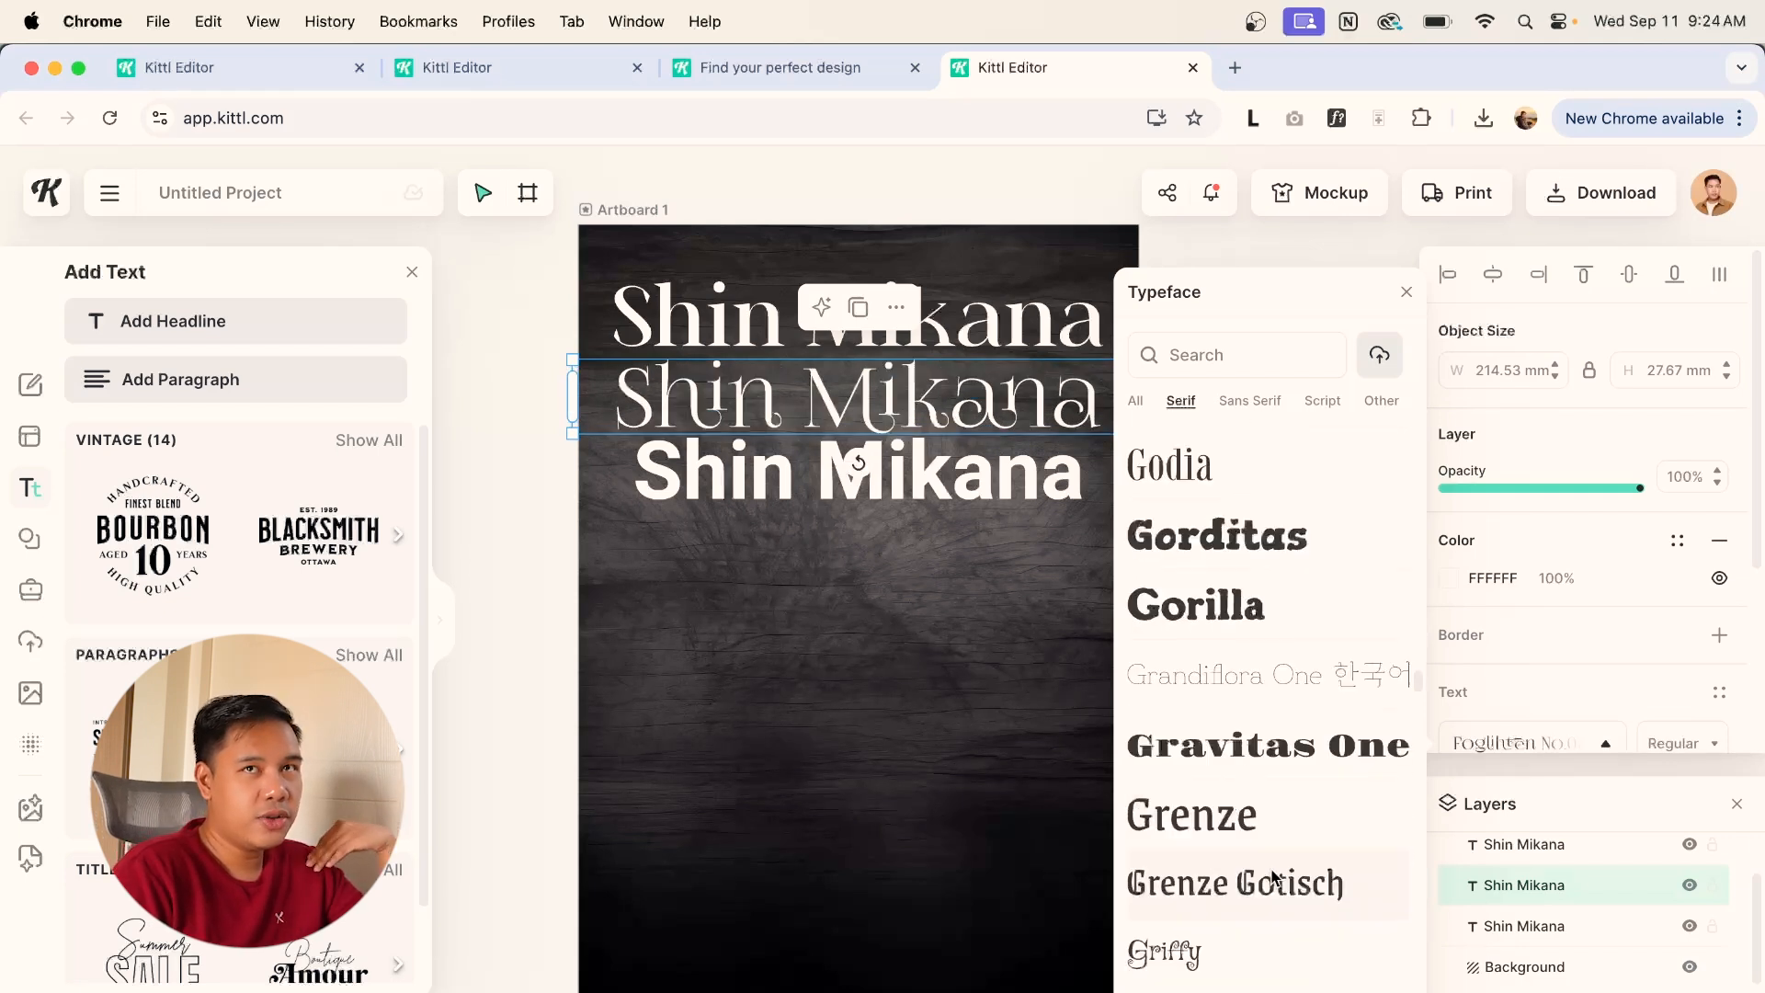
{"action": "scroll", "coordinate": [1252, 836], "scroll_direction": "down", "scroll_amount": 3}
{"action": "left_click", "coordinate": [1254, 817]}
{"action": "left_click", "coordinate": [1260, 873]}
Set the middle "Shin Mikana" headline's typeface to Nitrate.
{"action": "scroll", "coordinate": [1259, 871], "scroll_direction": "down", "scroll_amount": 10}
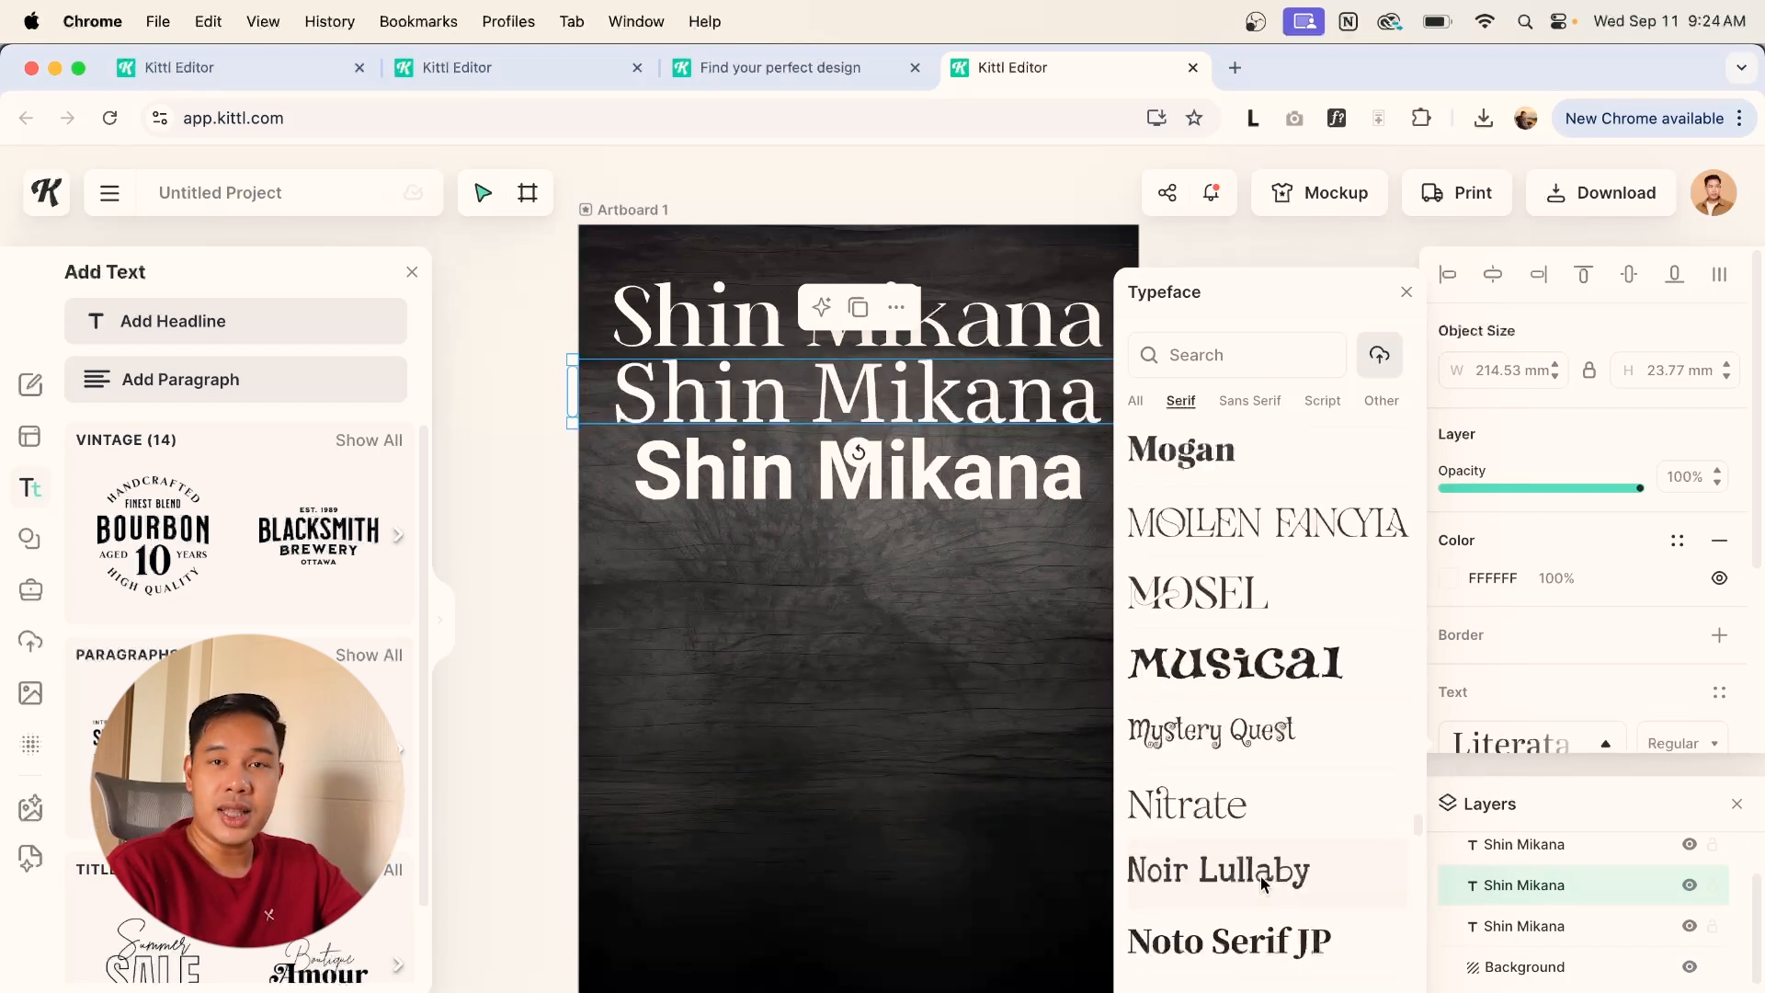
{"action": "left_click", "coordinate": [1246, 795]}
{"action": "left_click", "coordinate": [1248, 865]}
{"action": "left_click", "coordinate": [1242, 830]}
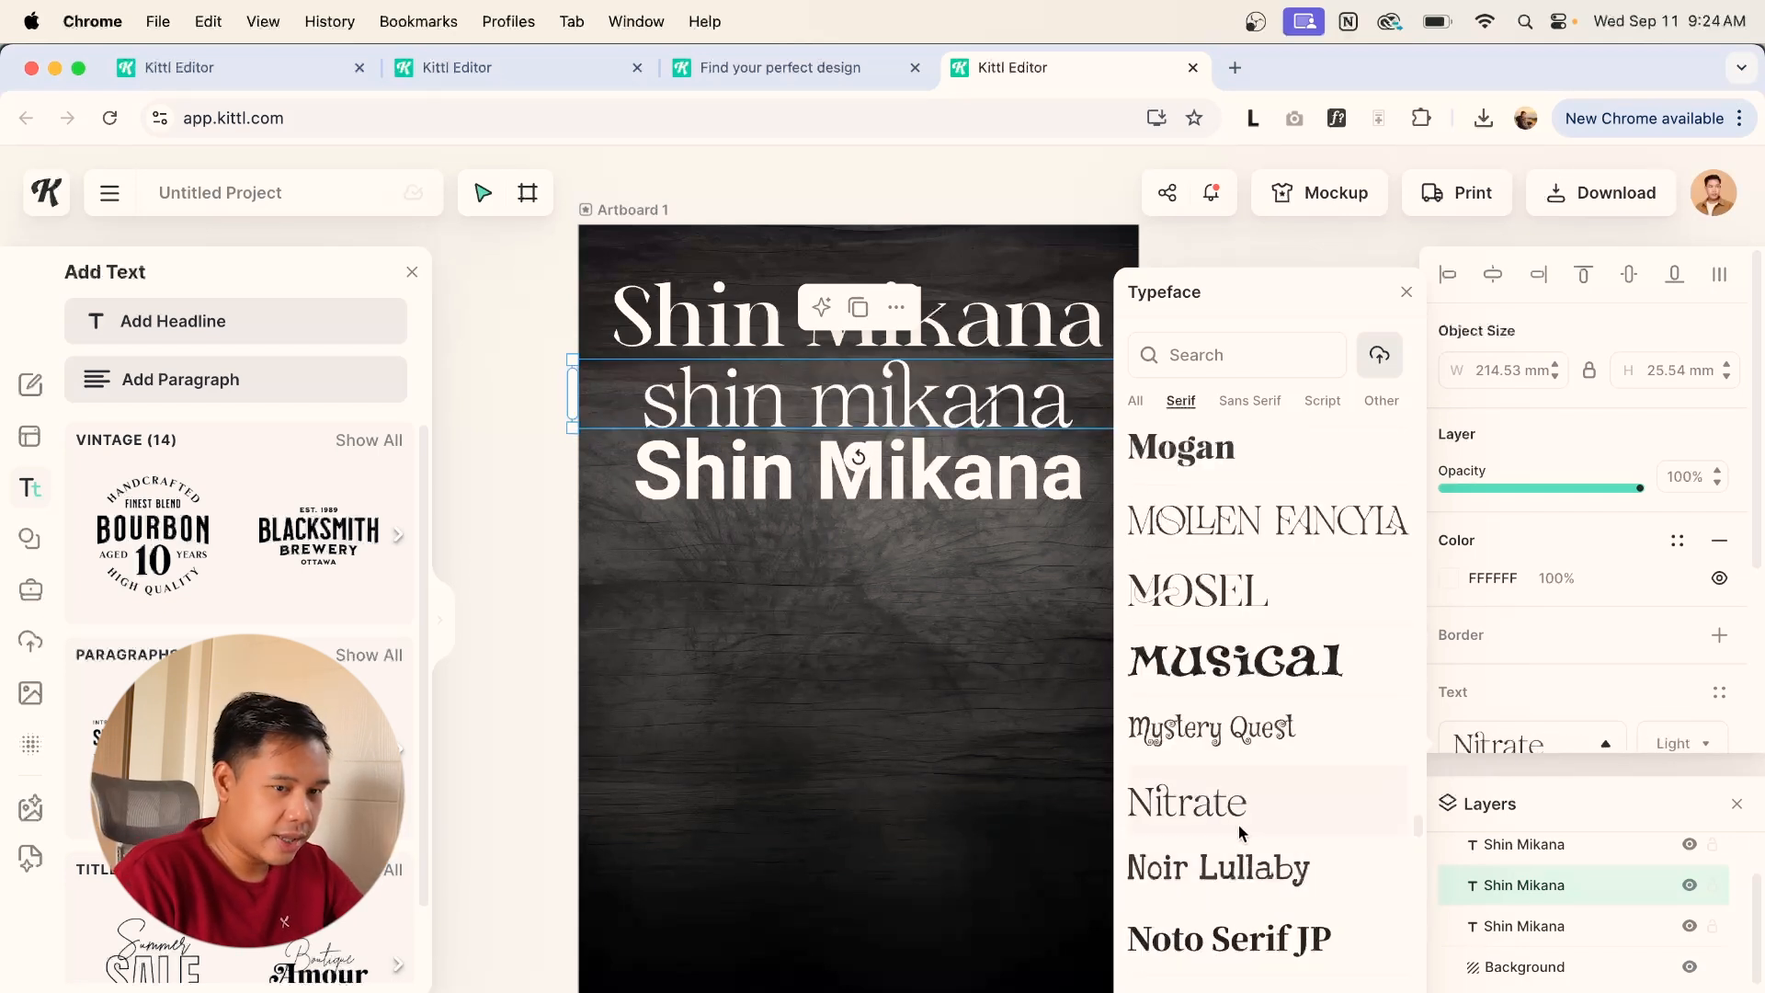
{"action": "left_click", "coordinate": [463, 620]}
Set the lowest "Shin Mikana" headline's typeface to Brilon.
{"action": "left_click", "coordinate": [1134, 473]}
{"action": "left_click", "coordinate": [1568, 741]}
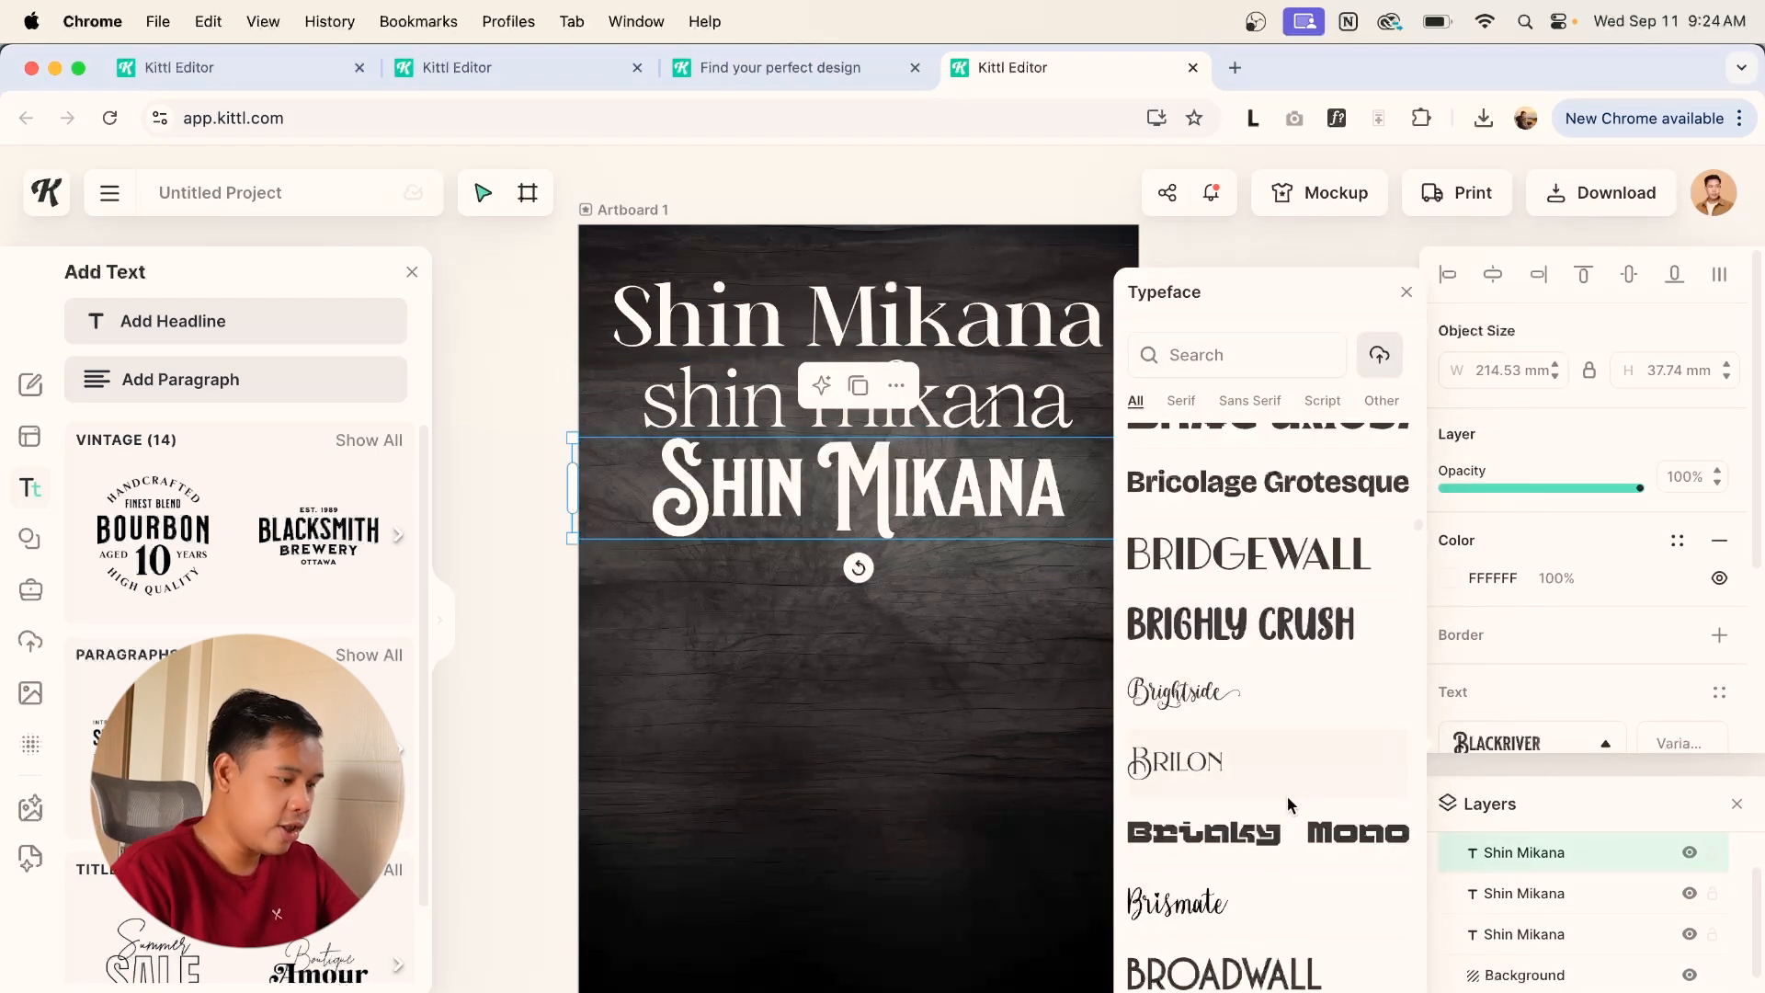
{"action": "left_click", "coordinate": [1281, 772]}
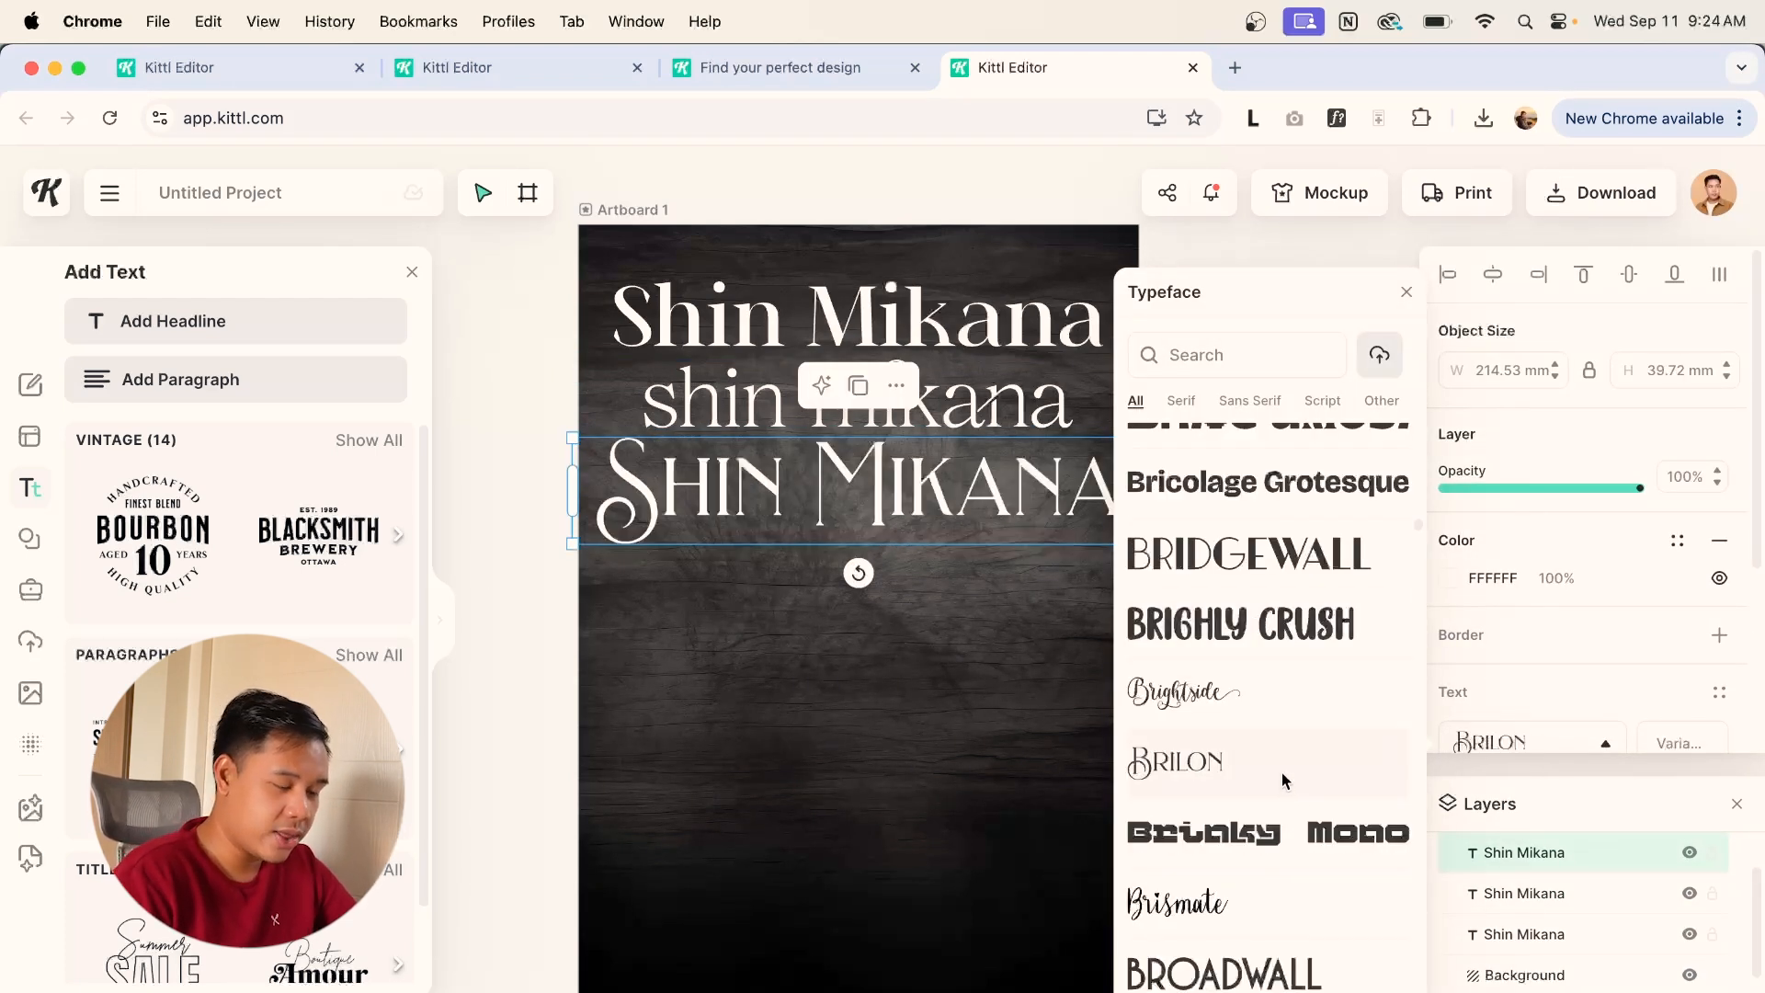
{"action": "left_click", "coordinate": [513, 334]}
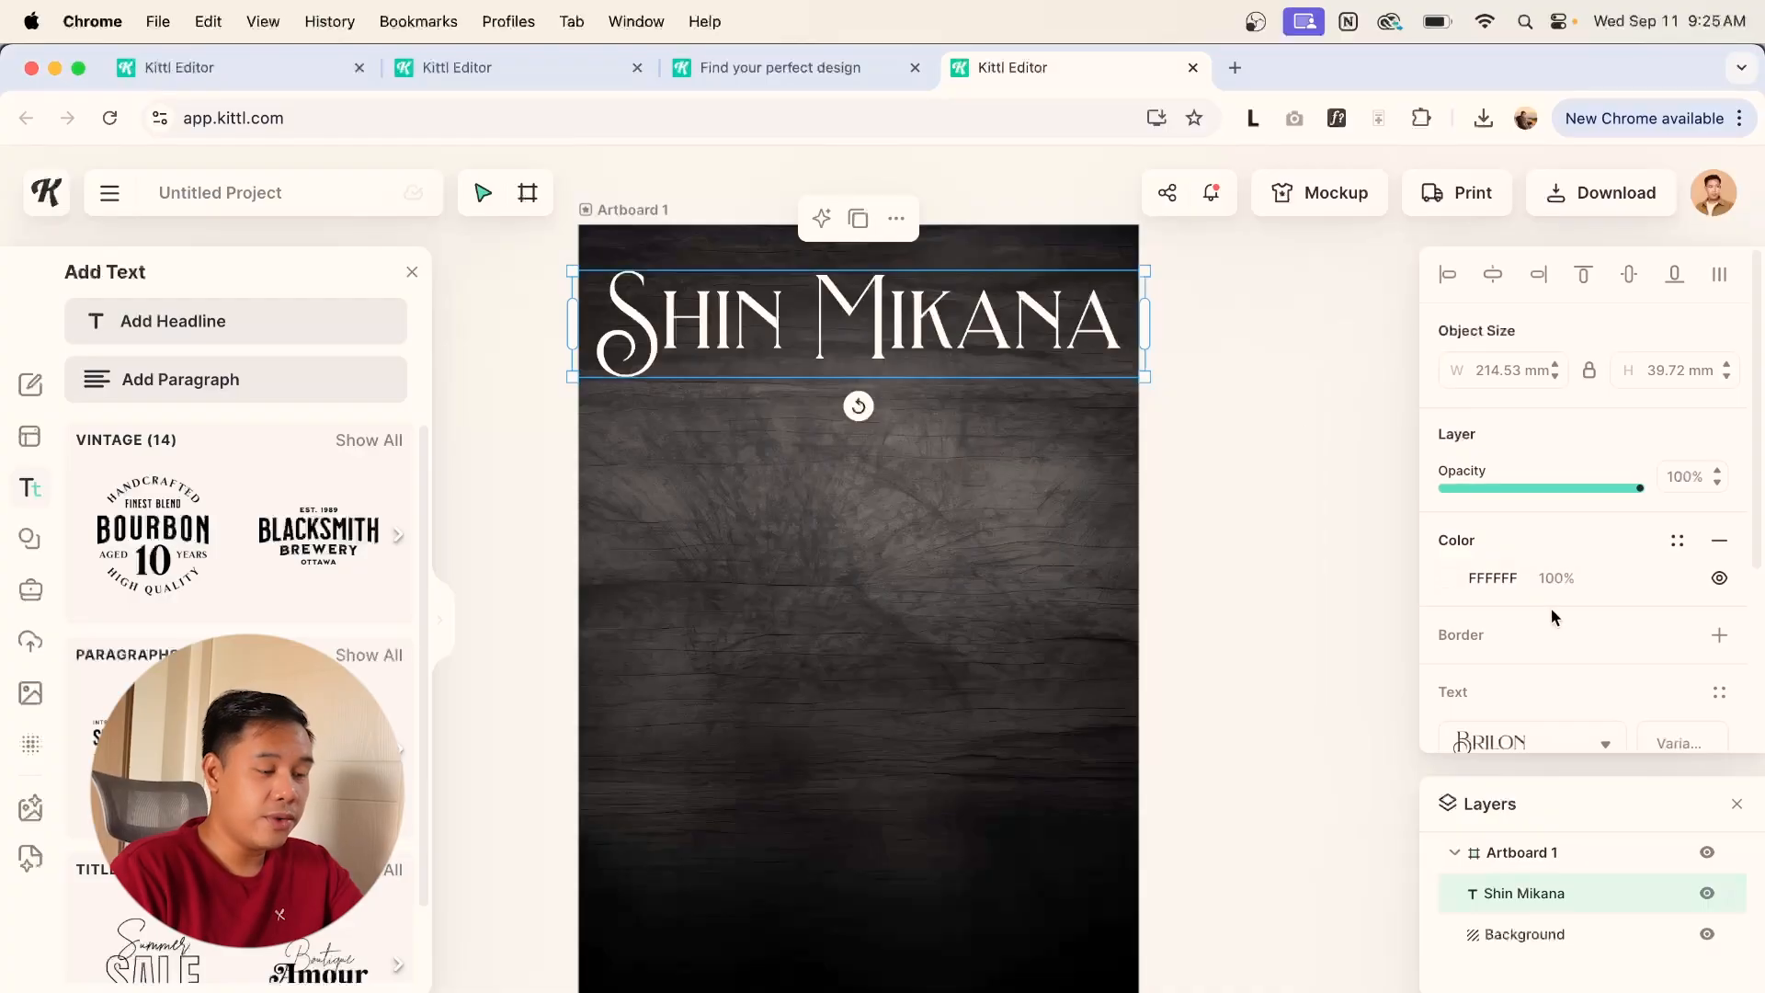
Try the Custom and Distort transformations on the "Shin Mikana" headline, reshaping the curve of each by its handles.
{"action": "scroll", "coordinate": [1567, 618], "scroll_direction": "down", "scroll_amount": 3}
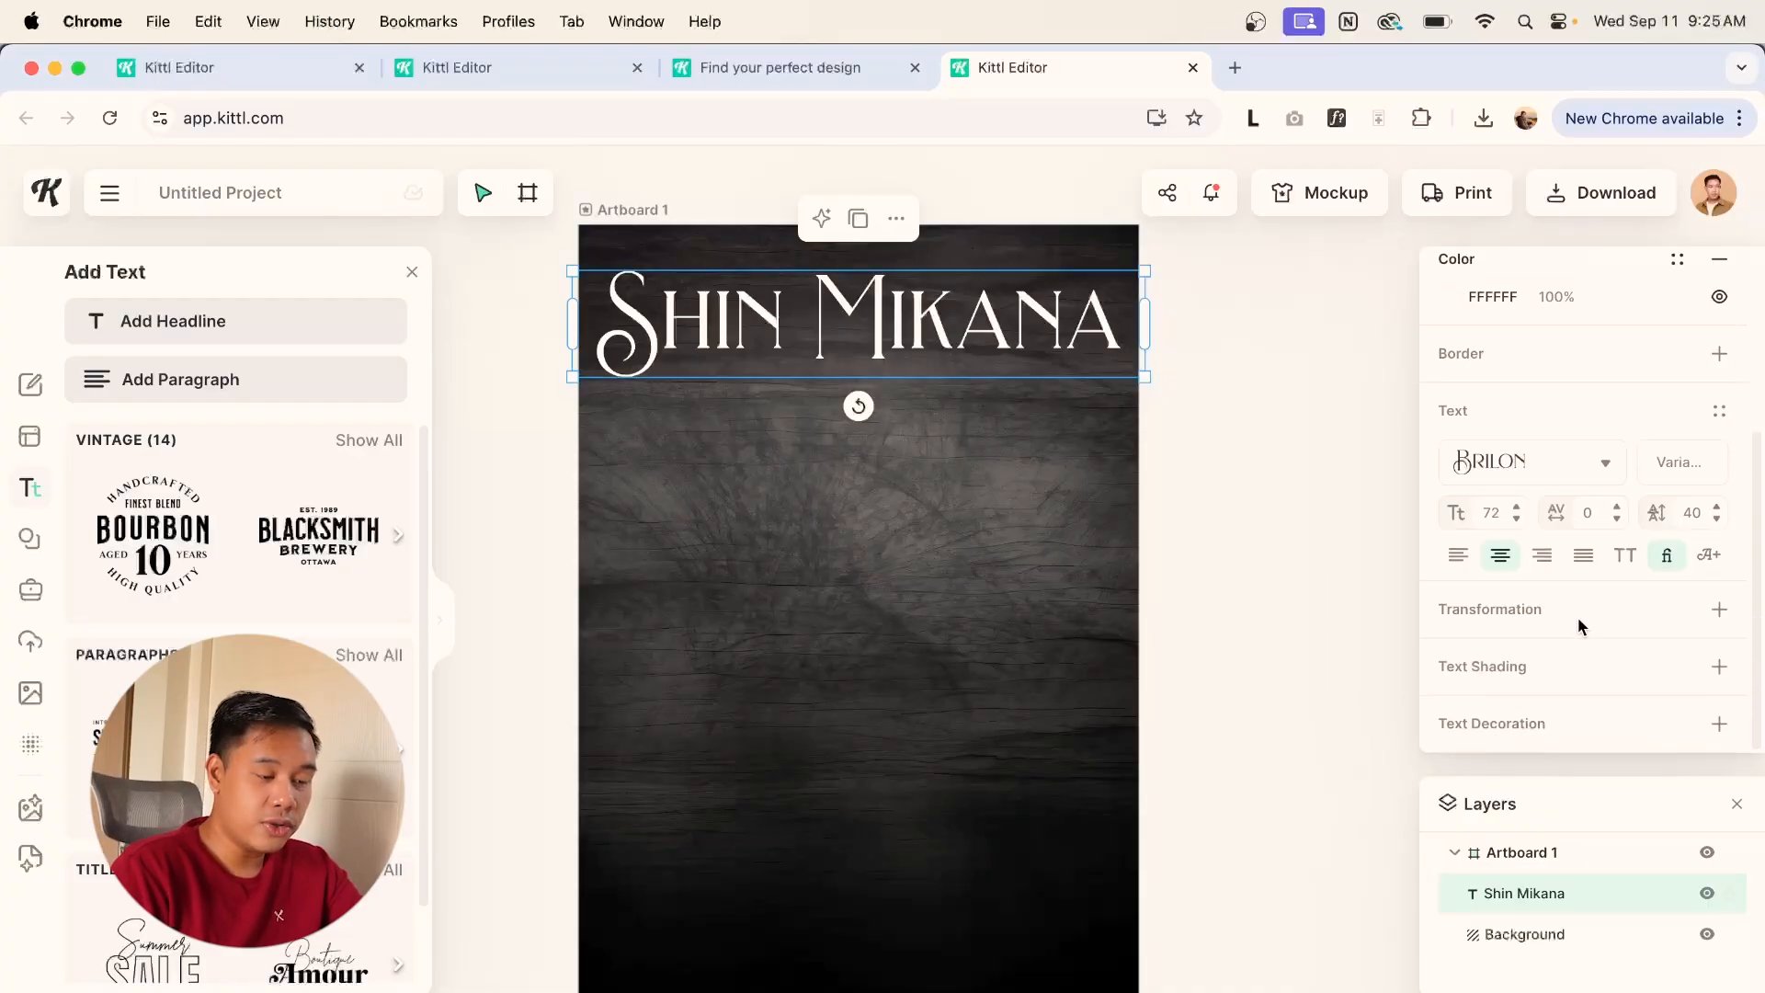
{"action": "left_click", "coordinate": [1718, 616]}
{"action": "left_click", "coordinate": [1482, 669]}
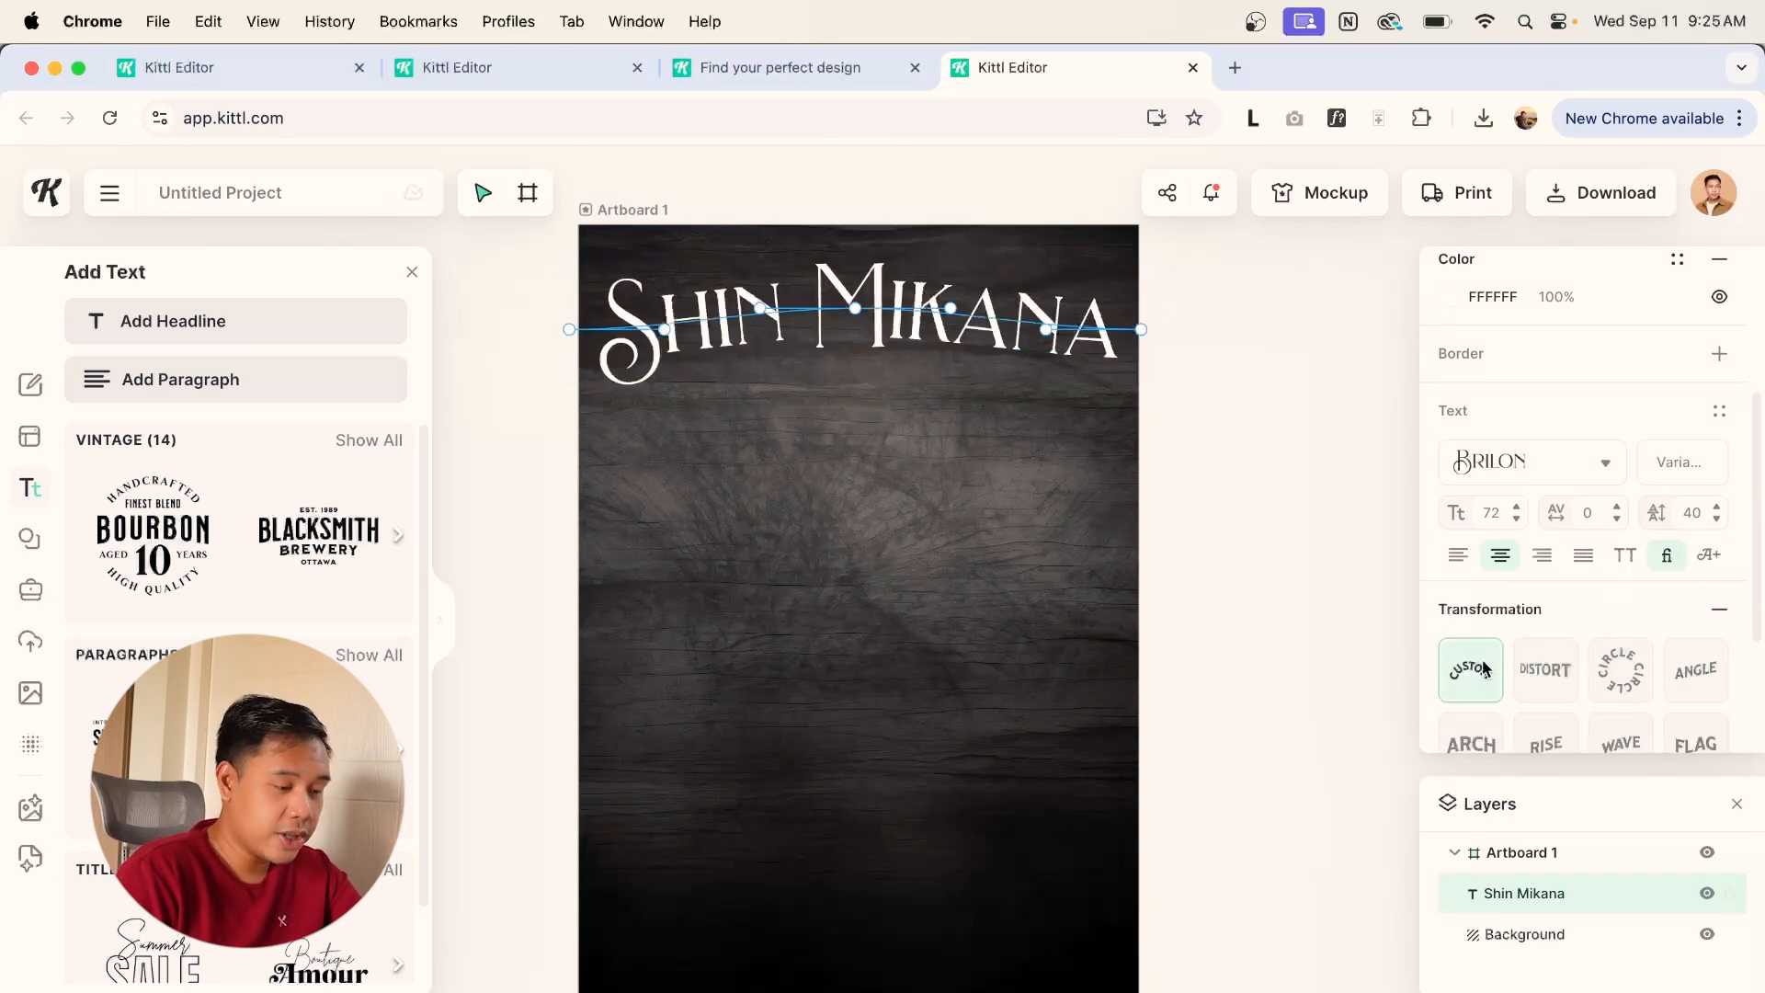
{"action": "left_click_drag", "start_coordinate": [855, 308], "coordinate": [854, 287]}
{"action": "left_click_drag", "start_coordinate": [1047, 337], "coordinate": [1072, 414]}
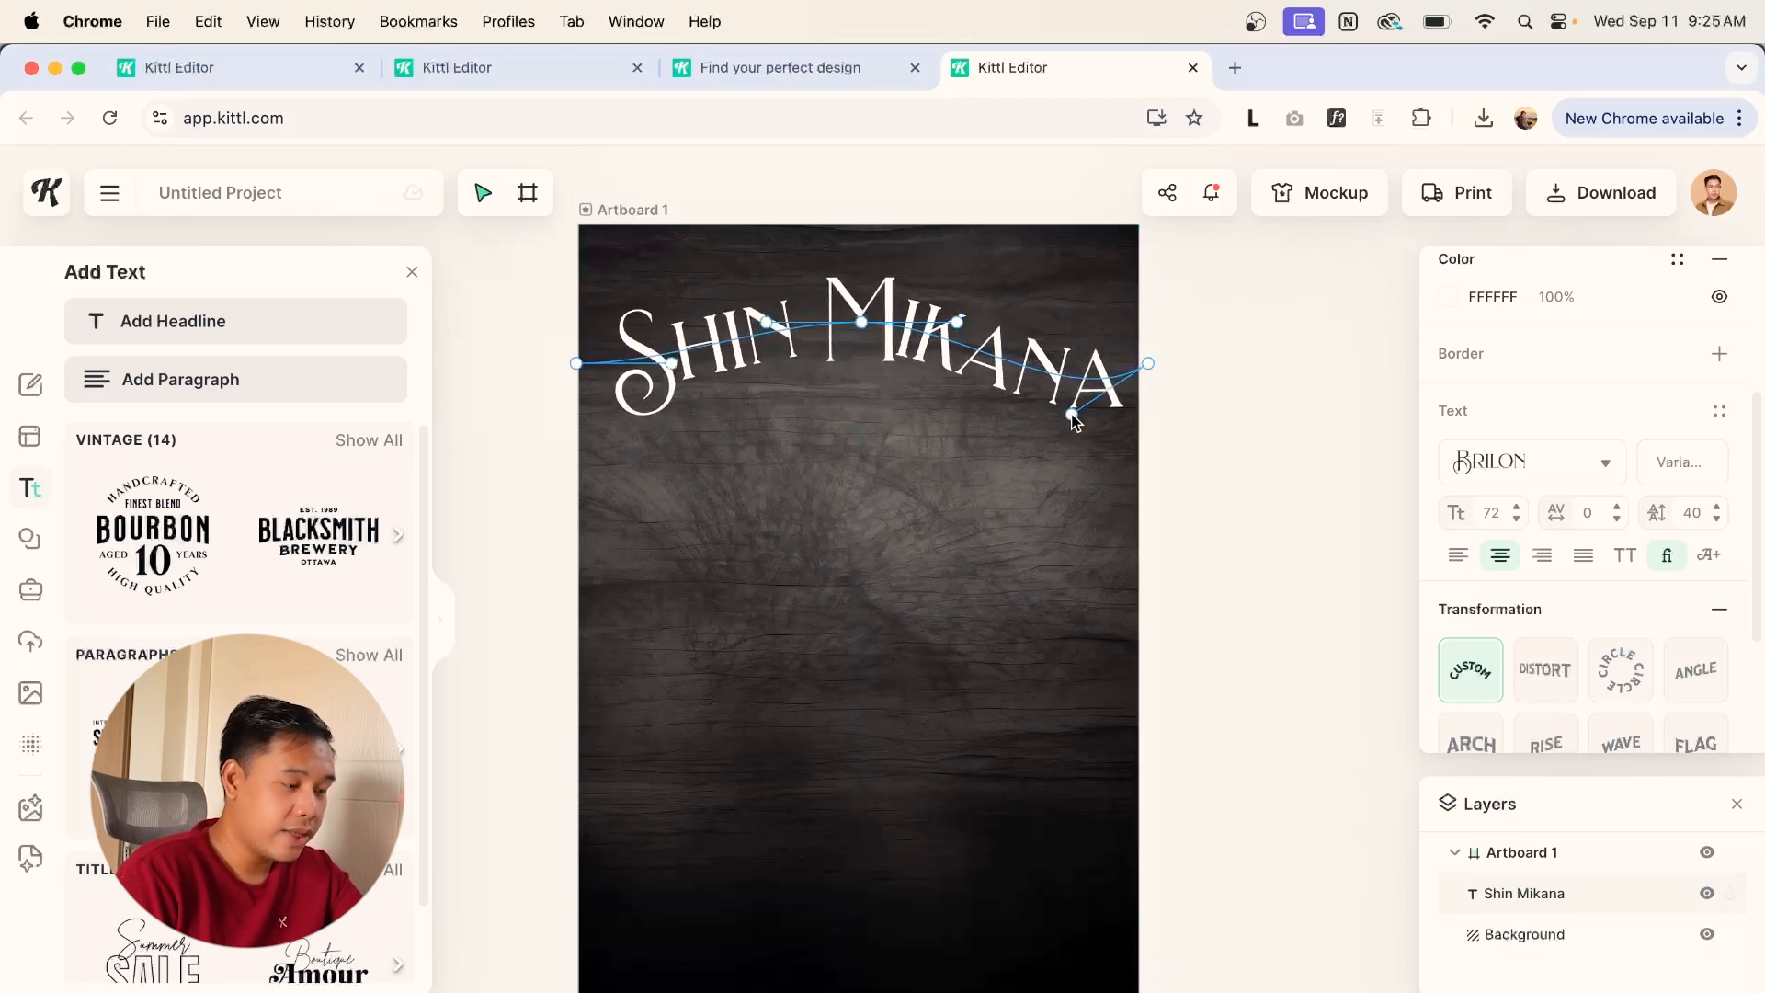
{"action": "left_click", "coordinate": [1530, 688]}
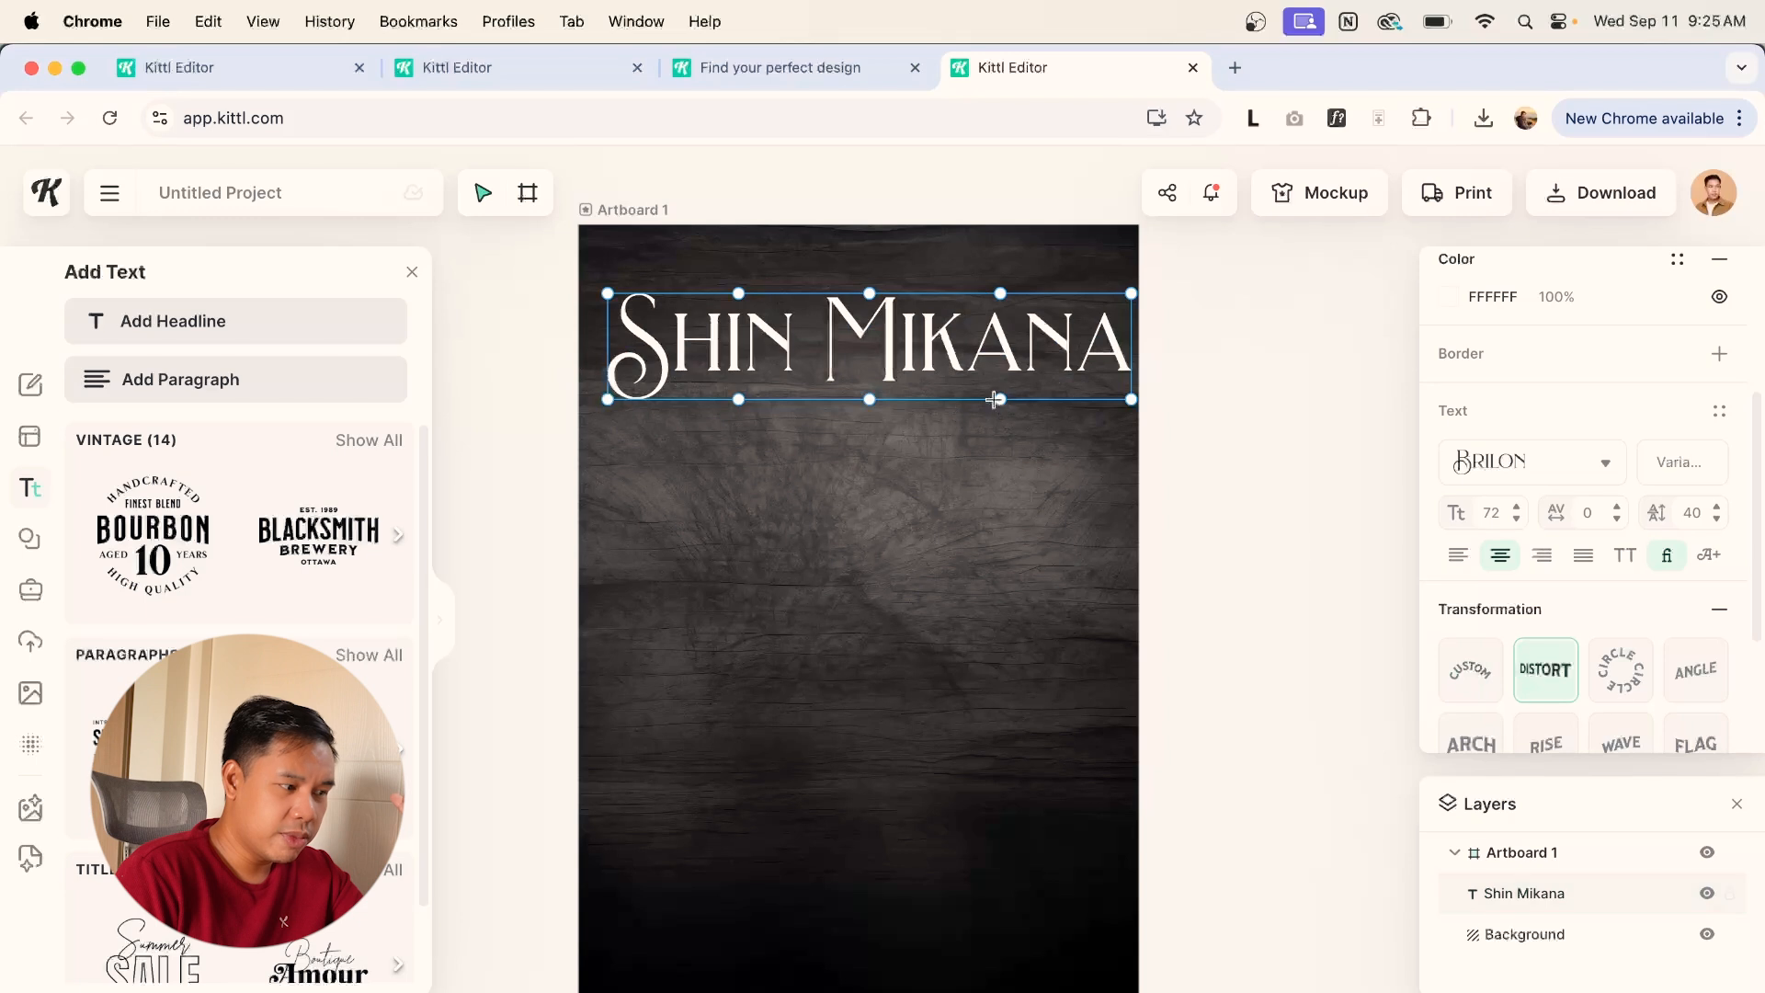
{"action": "mouse_move", "coordinate": [1002, 400]}
{"action": "left_mouse_down"}
{"action": "mouse_move", "coordinate": [1002, 344]}
{"action": "mouse_move", "coordinate": [1003, 370]}
{"action": "left_mouse_up"}
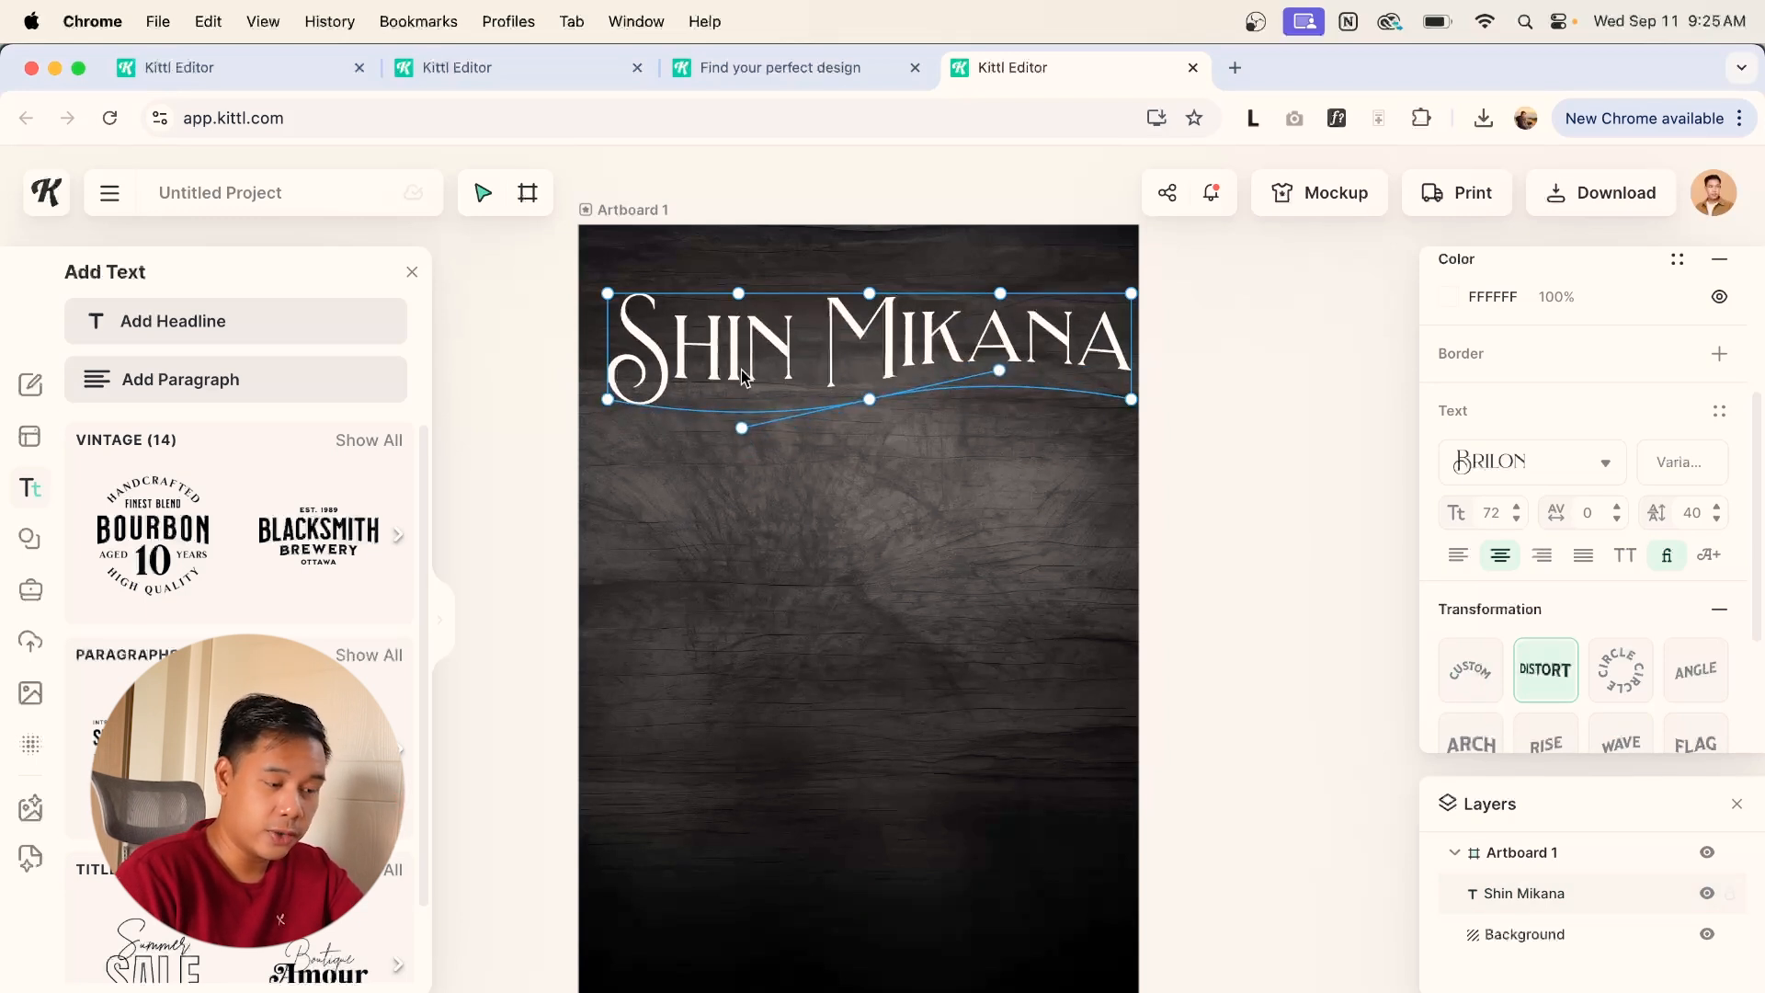
Try the Arch and Rise transformations on the "Shin Mikana" headline and settle on the Angle transformation.
{"action": "scroll", "coordinate": [1489, 743], "scroll_direction": "down", "scroll_amount": 1}
{"action": "left_click", "coordinate": [1489, 714]}
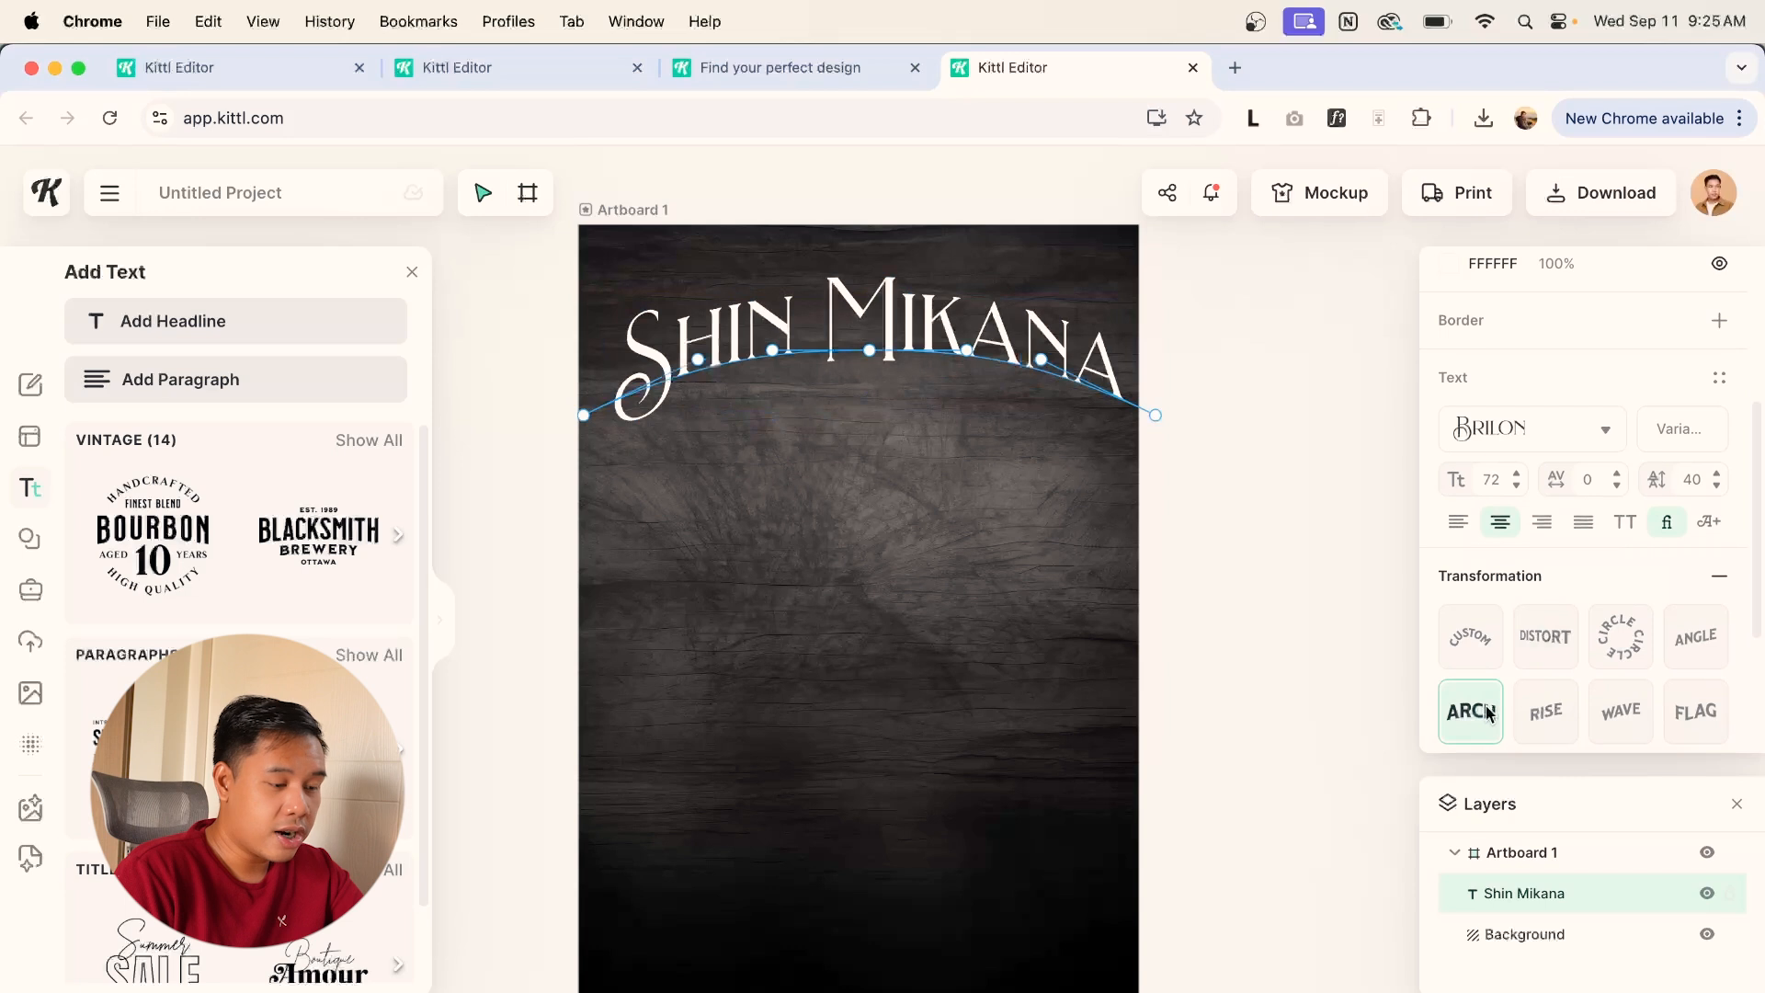
{"action": "left_click", "coordinate": [1537, 722]}
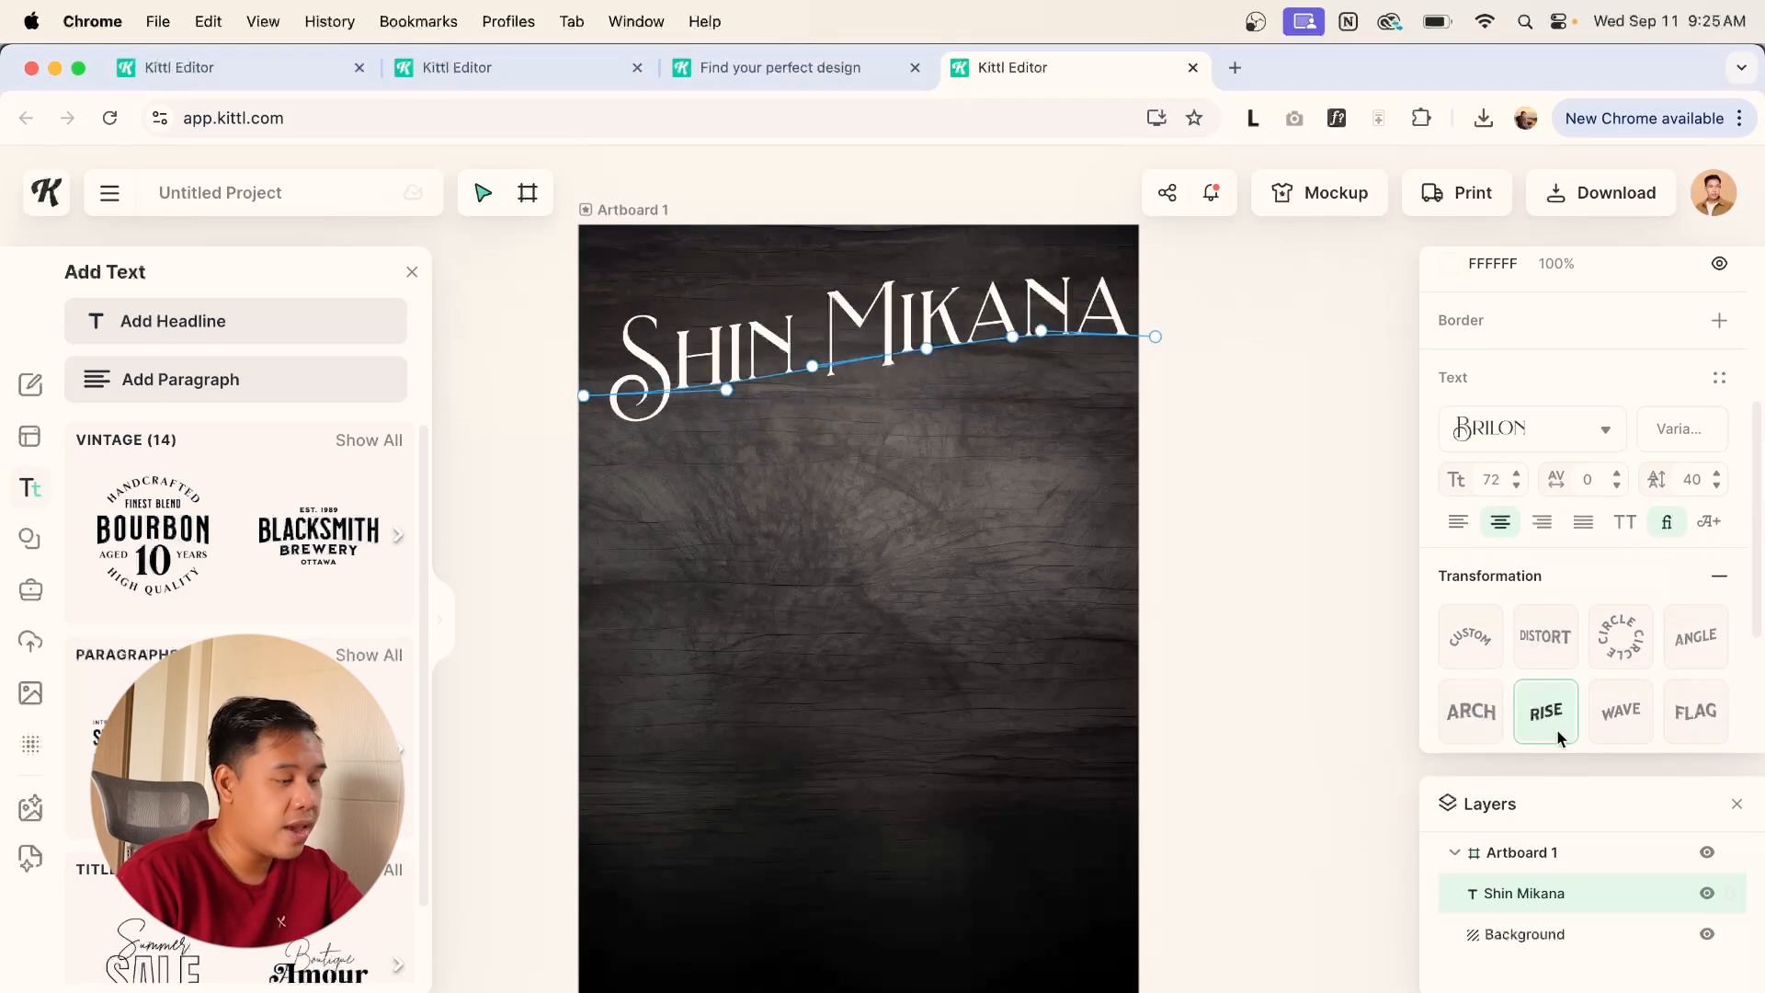
{"action": "left_click_drag", "start_coordinate": [930, 349], "coordinate": [935, 343]}
{"action": "left_click", "coordinate": [1684, 645]}
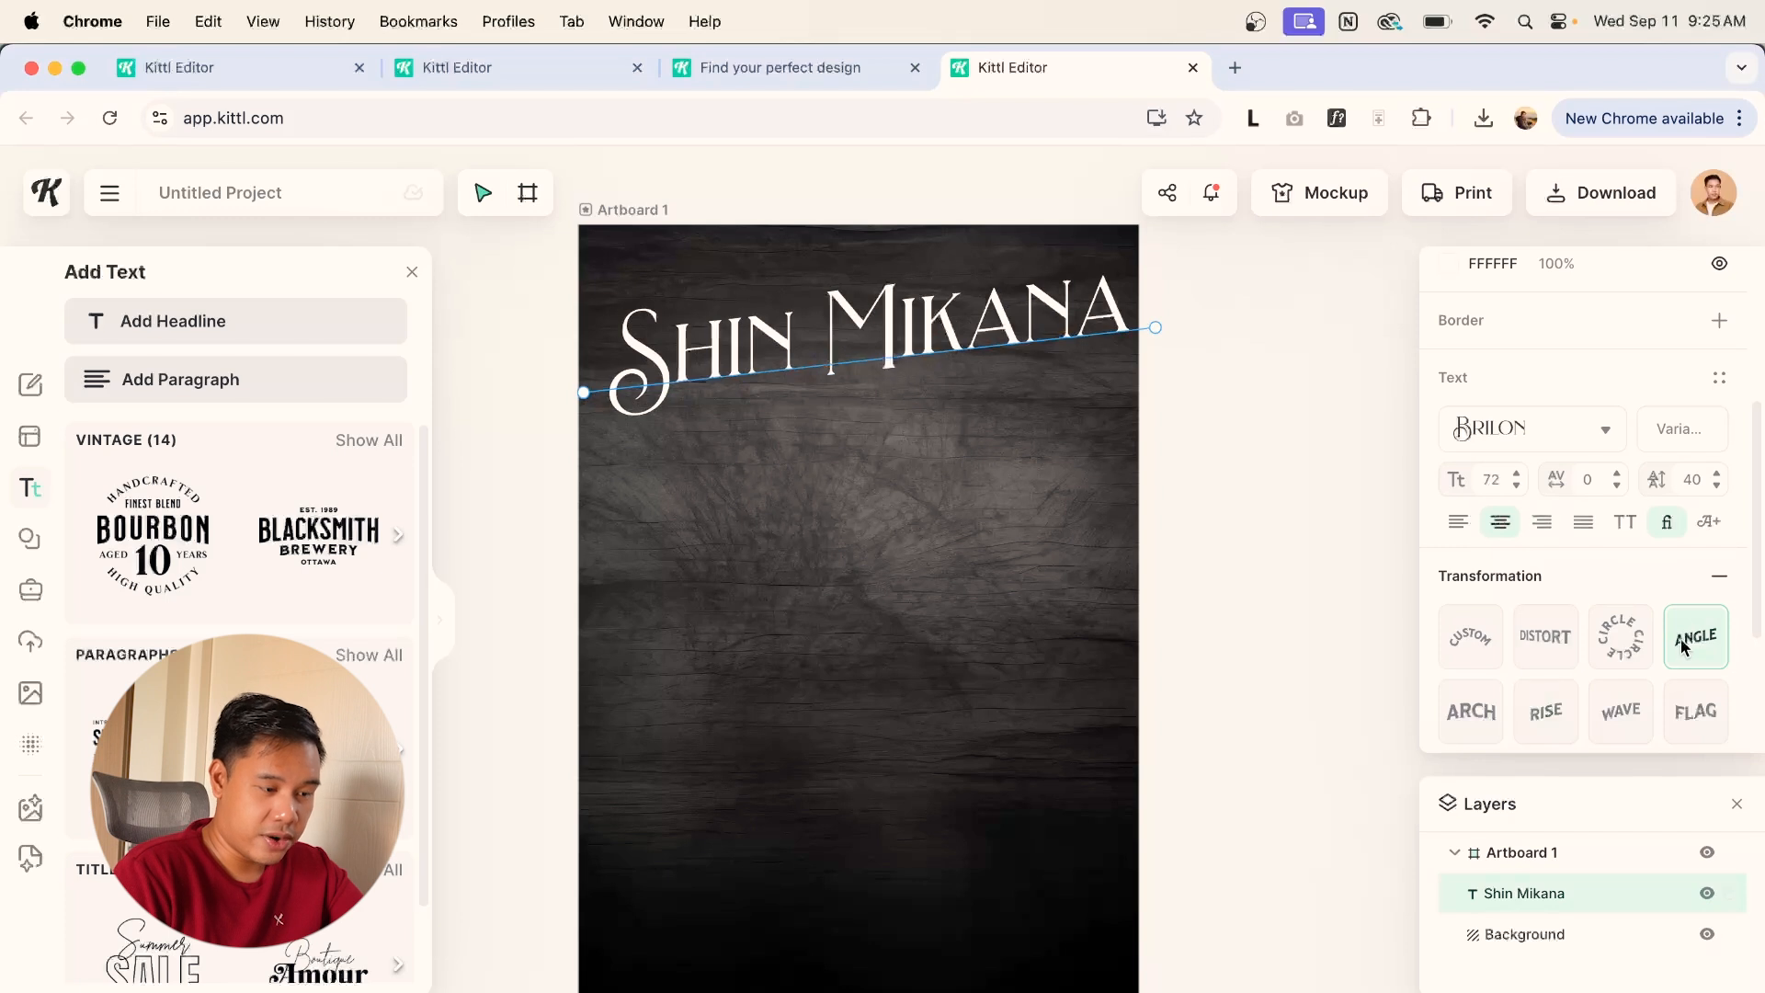
{"action": "left_click", "coordinate": [1554, 711]}
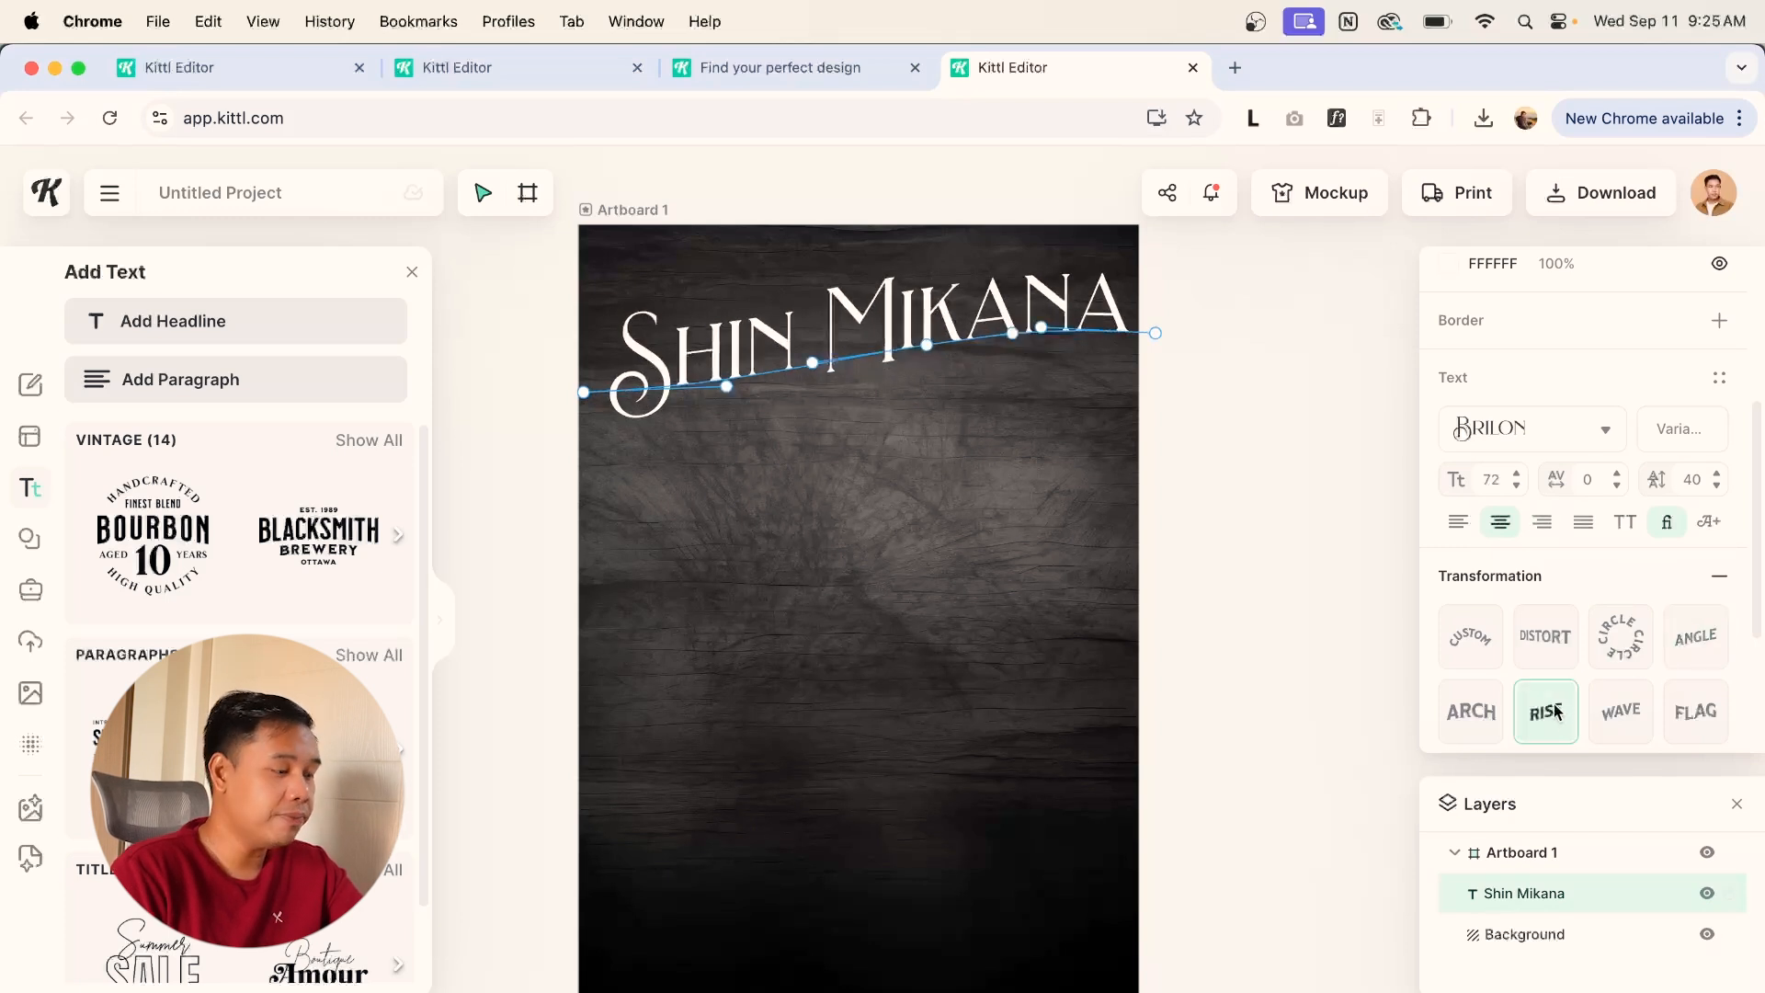
{"action": "left_click", "coordinate": [1695, 637]}
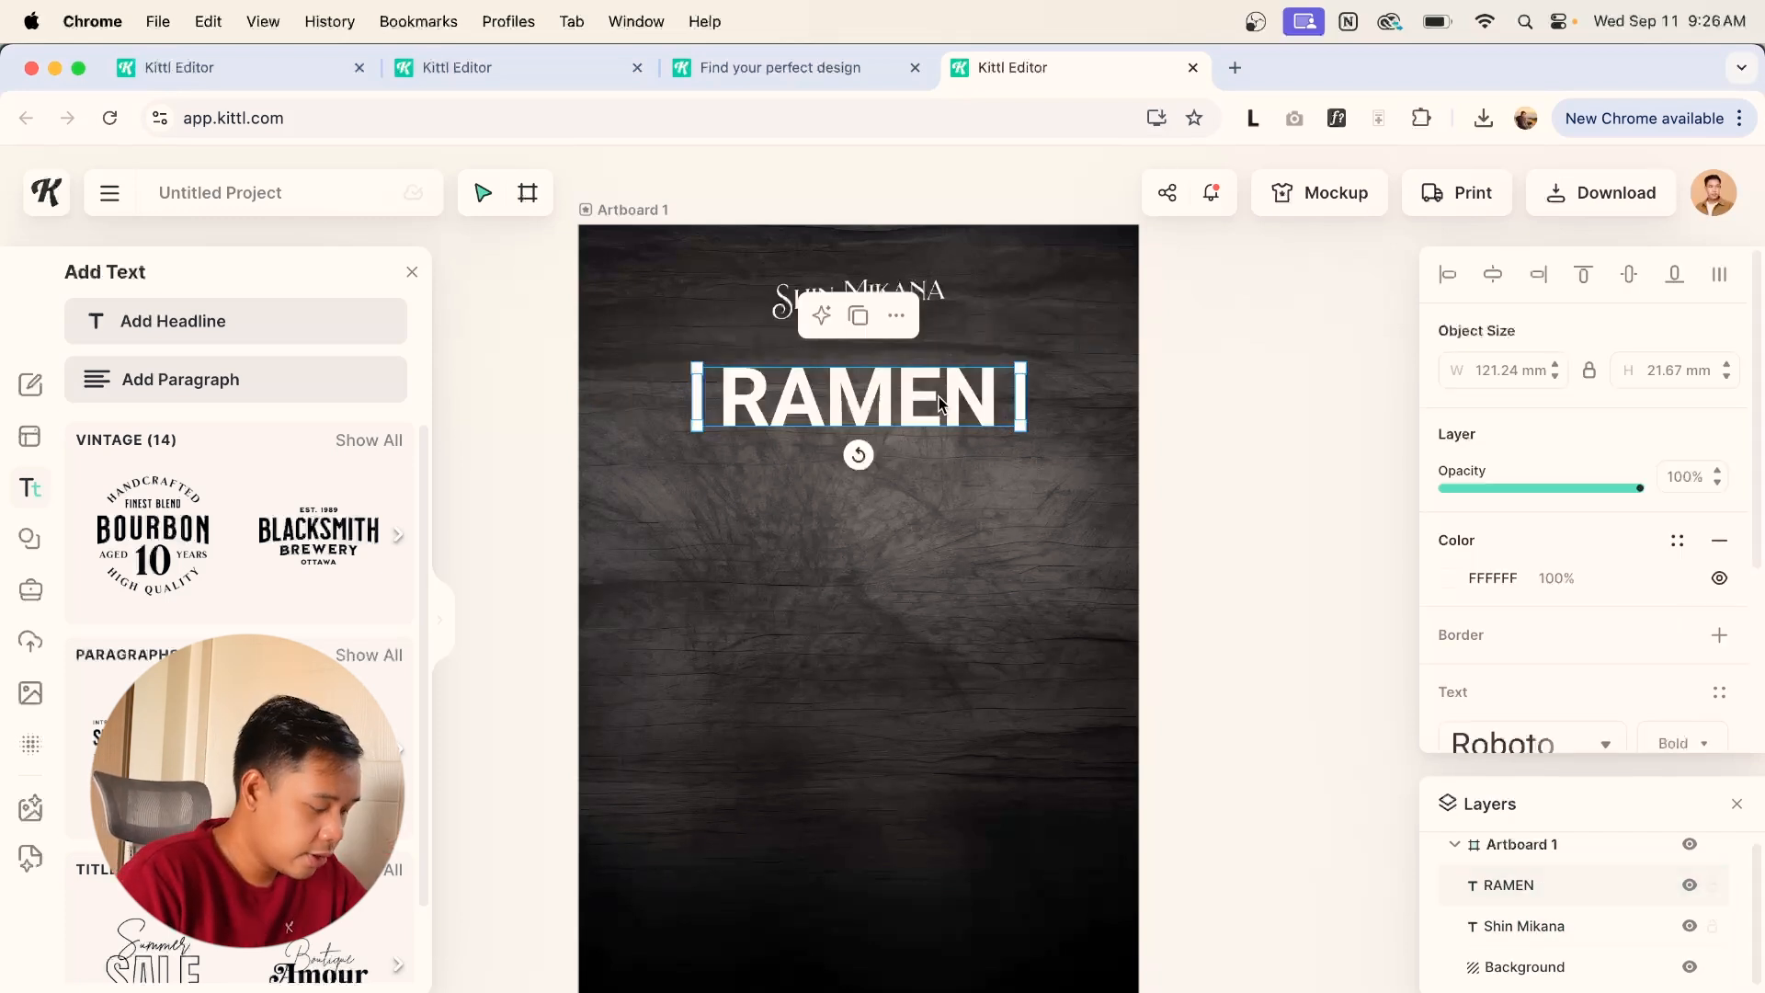
Duplicate the RAMEN text into a vertical stack of three and set the lowest copy's typeface to Cormorant Garamond.
{"action": "left_click_drag", "start_coordinate": [944, 404], "coordinate": [902, 558]}
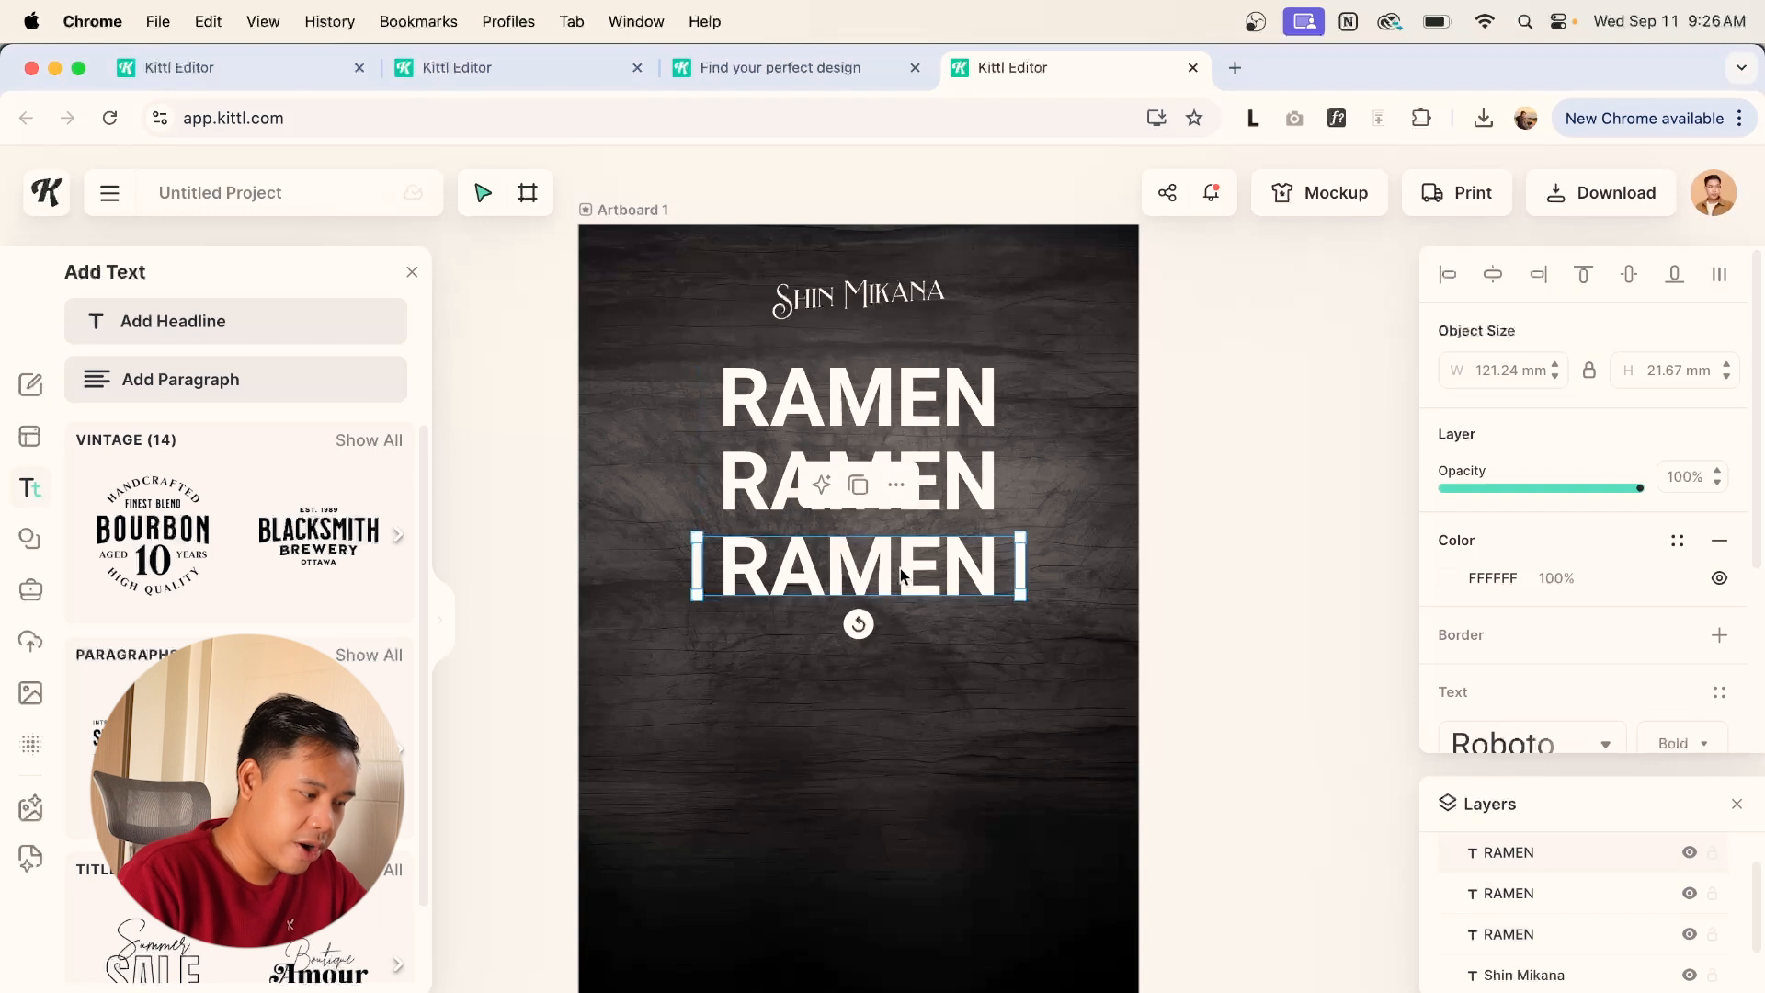
{"action": "left_click", "coordinate": [924, 399]}
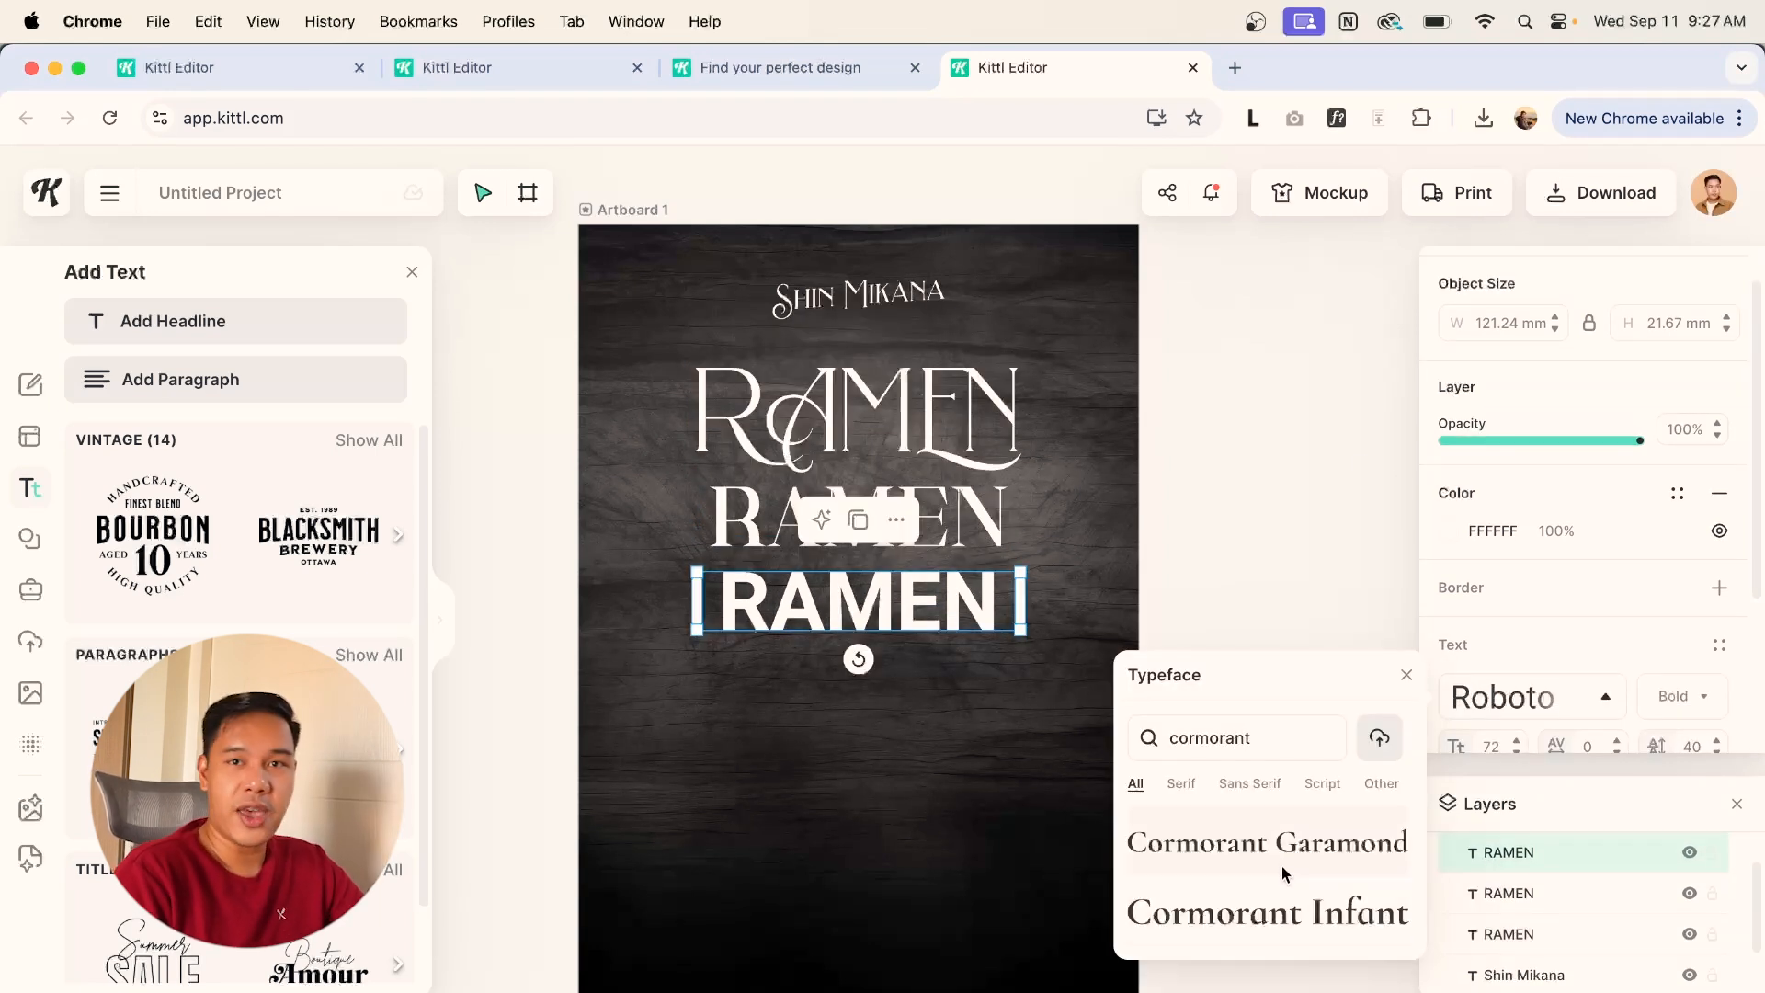
{"action": "left_click", "coordinate": [1282, 866]}
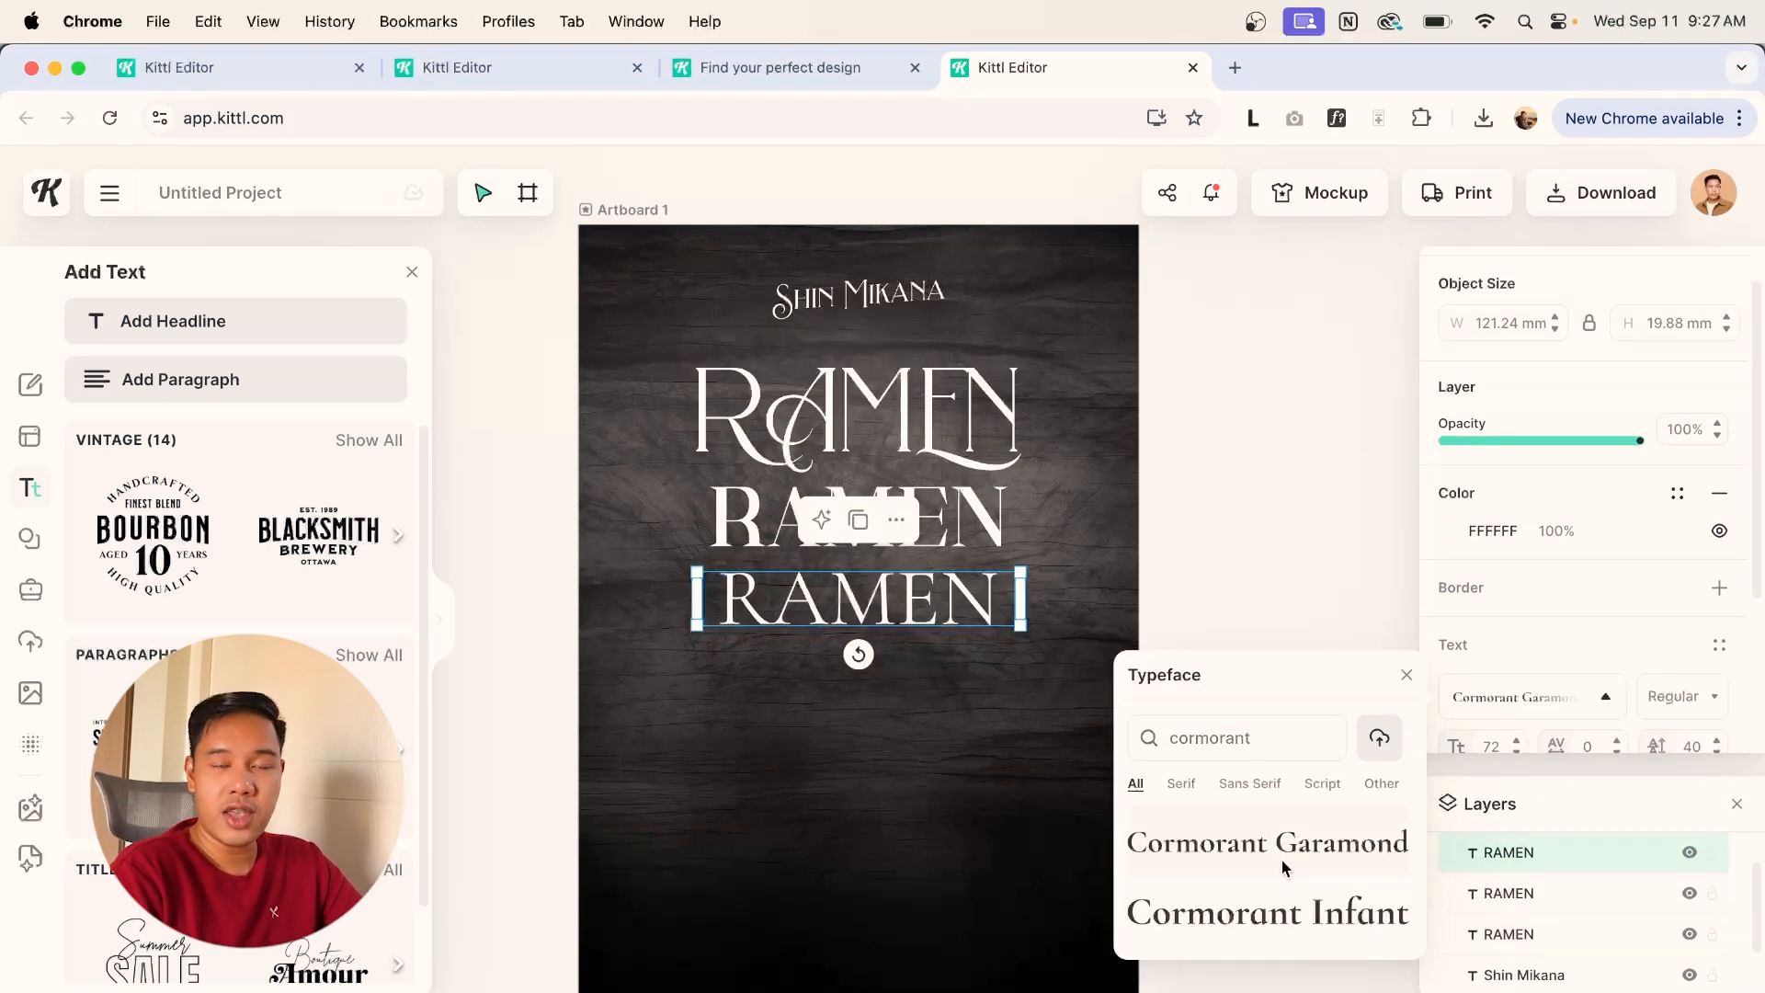
{"action": "left_click", "coordinate": [1278, 489]}
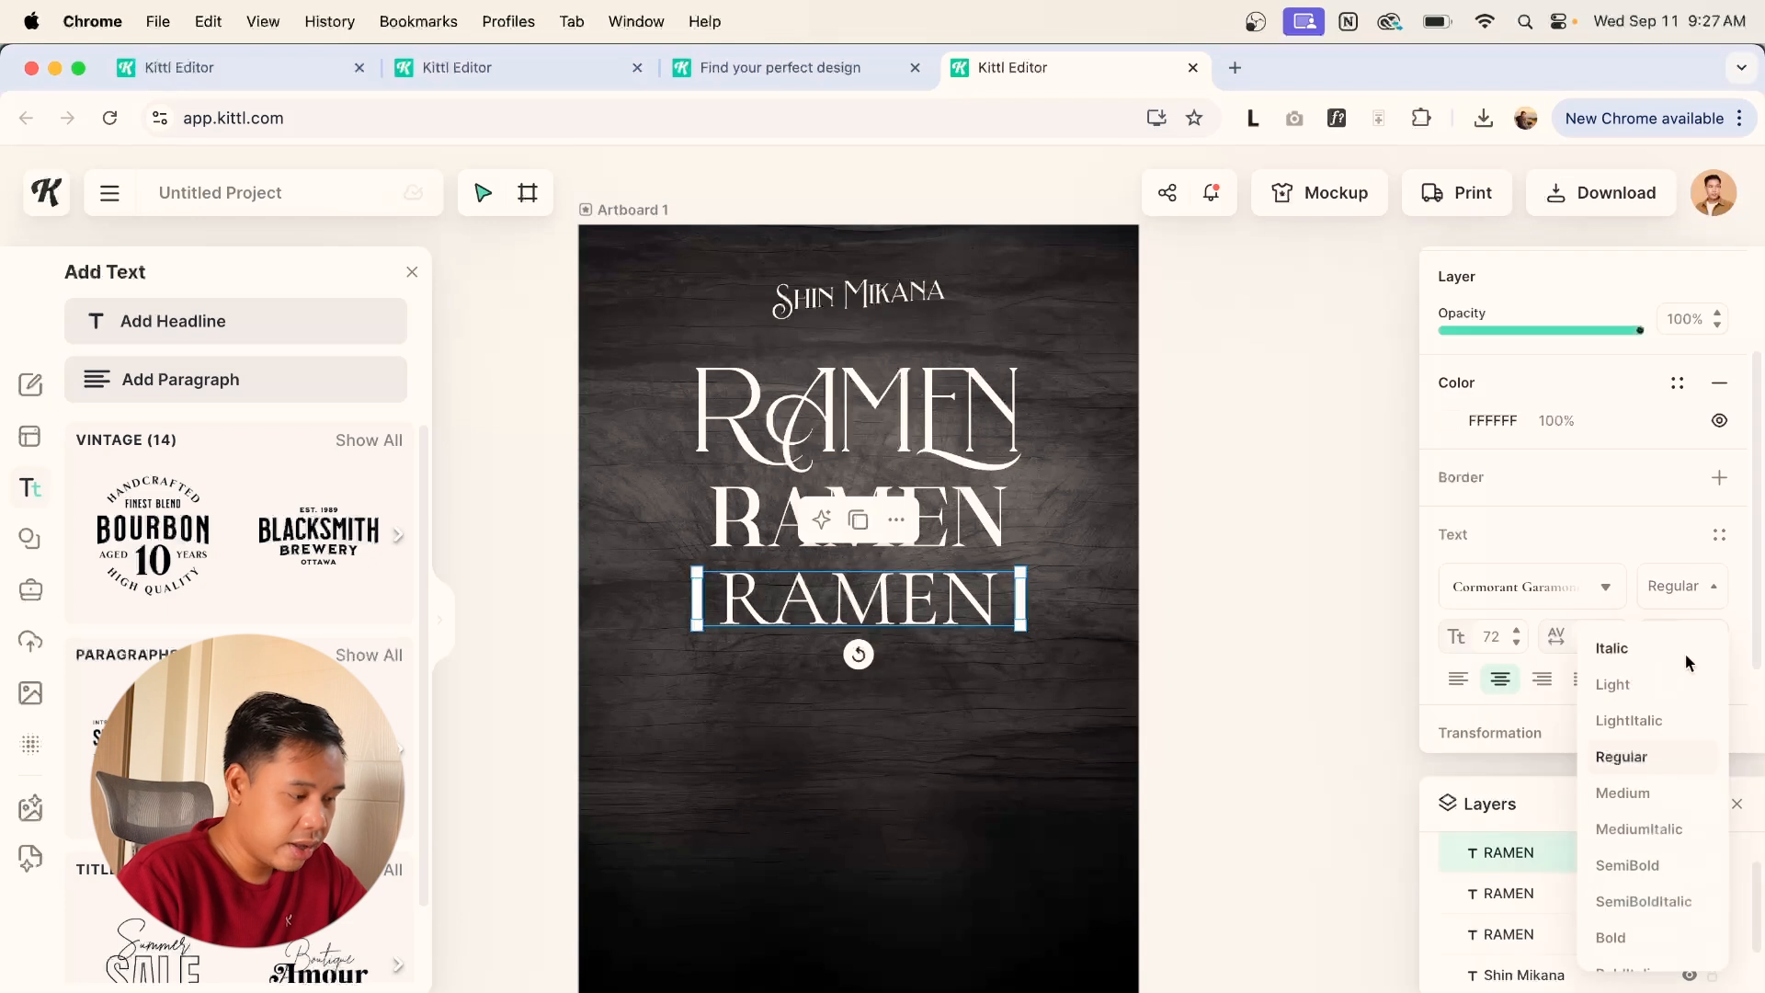
Set the lowest RAMEN text to Medium weight with 150 letter spacing, and widen its text box to fit one line.
{"action": "left_click", "coordinate": [1660, 794]}
{"action": "left_click", "coordinate": [1739, 678]}
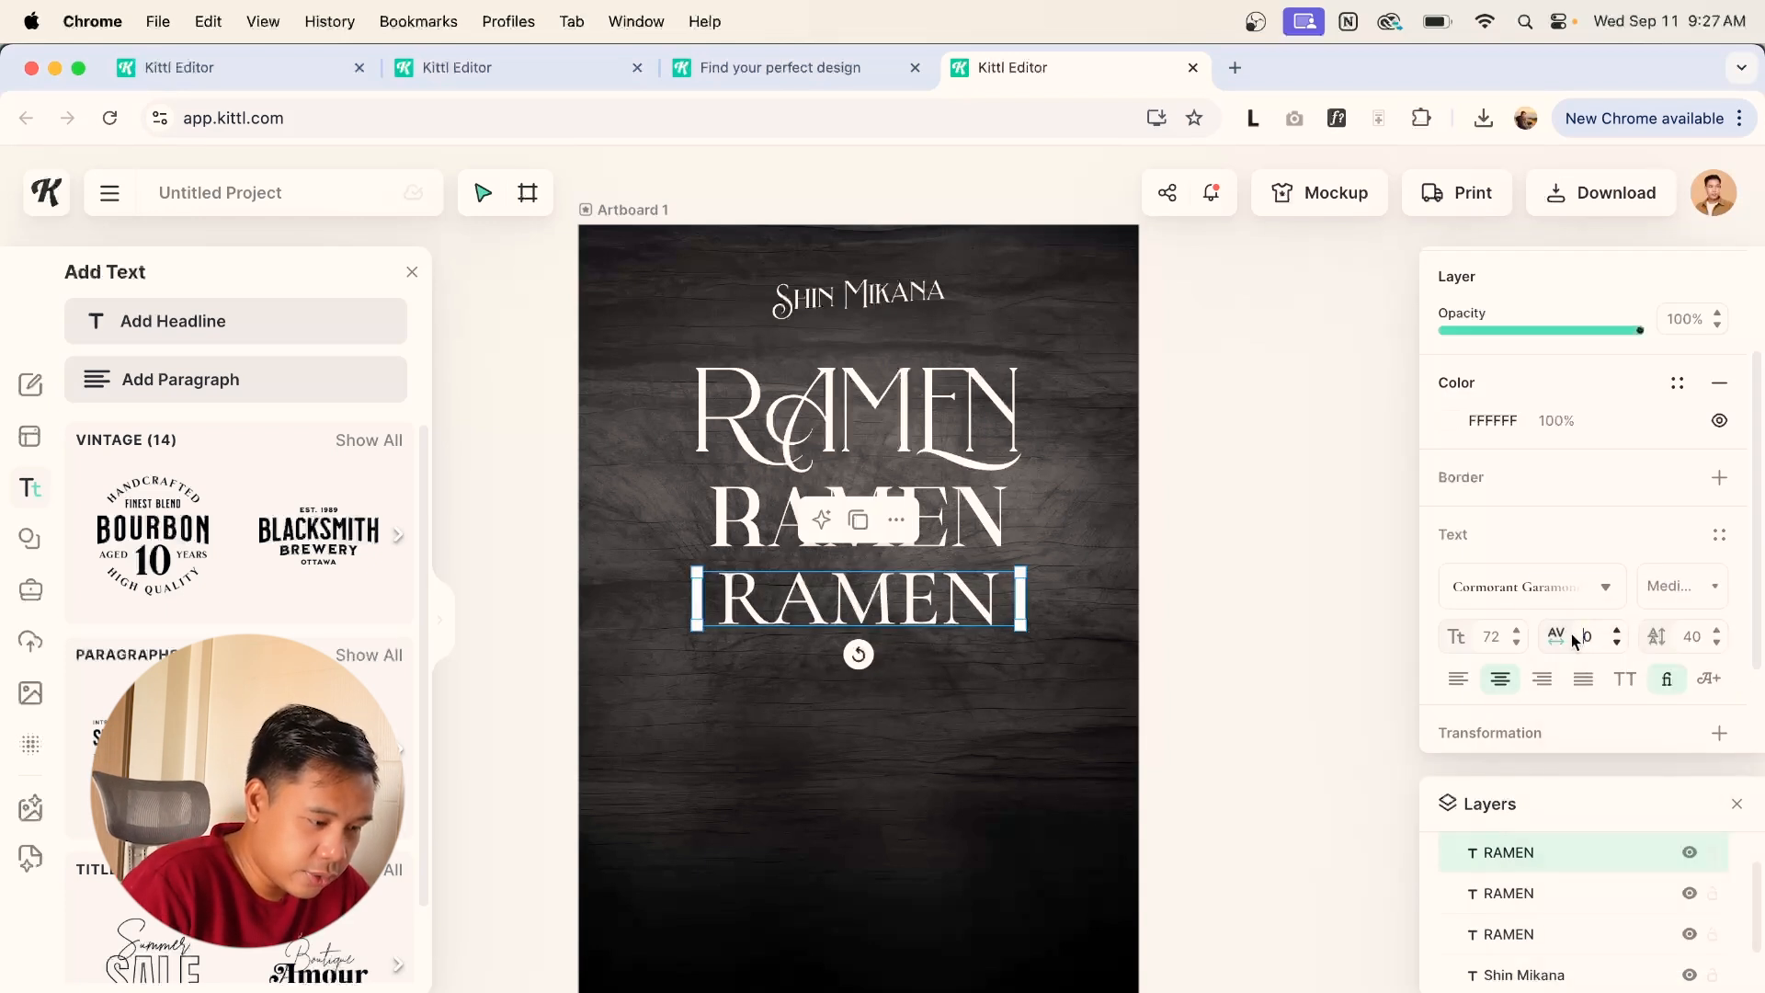
{"action": "type", "text": "150"}
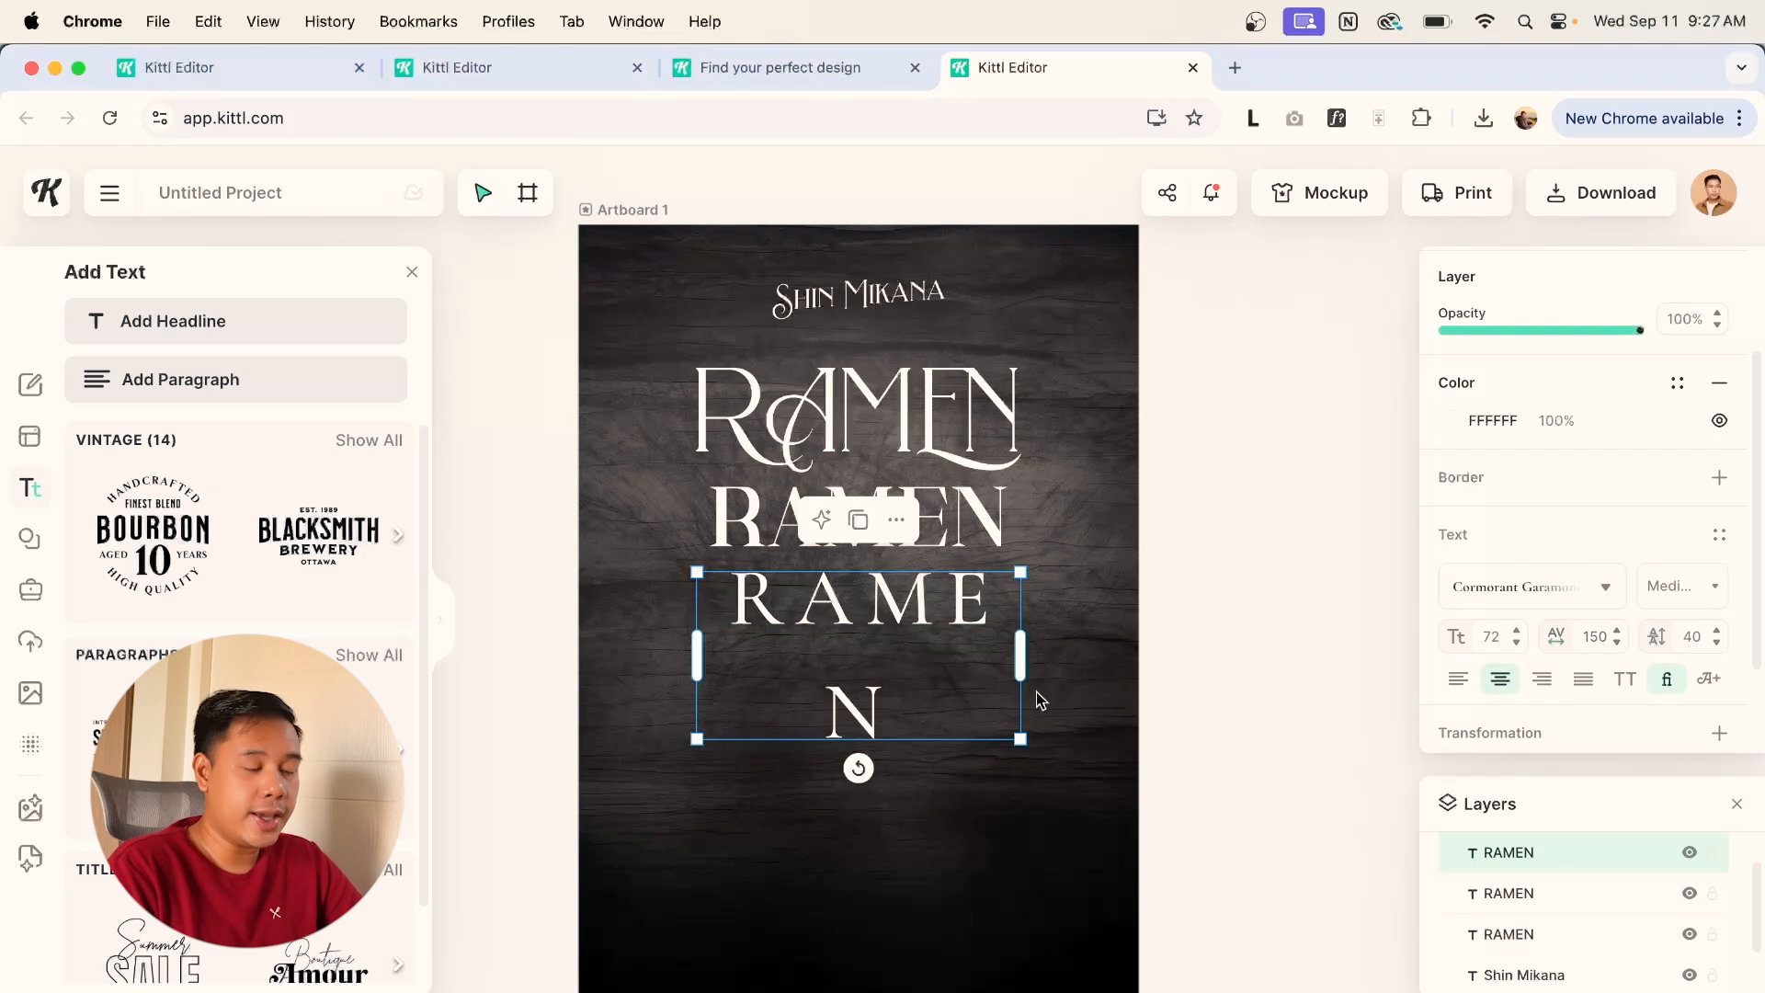
{"action": "left_click_drag", "start_coordinate": [1020, 656], "coordinate": [1054, 675]}
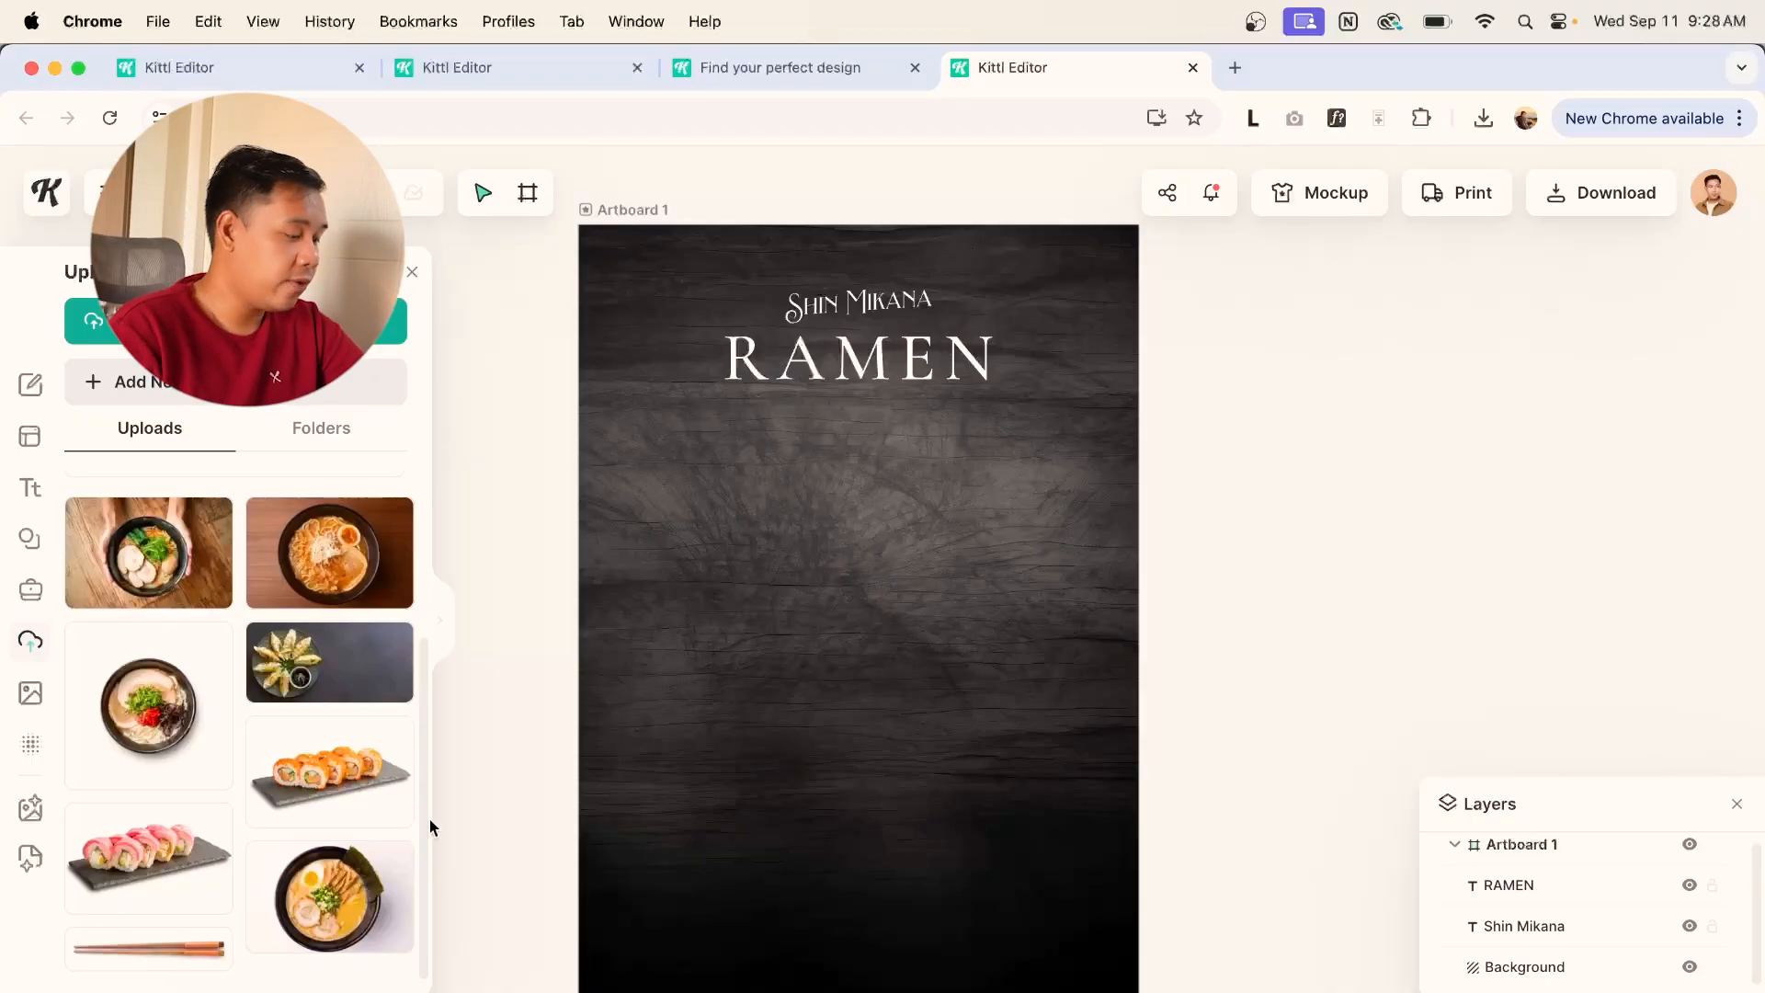
Place the uploaded egg-and-nori ramen photo as a background-free cutout about 97 mm wide, below the left half of the RAMEN headline.
{"action": "left_click", "coordinate": [359, 906]}
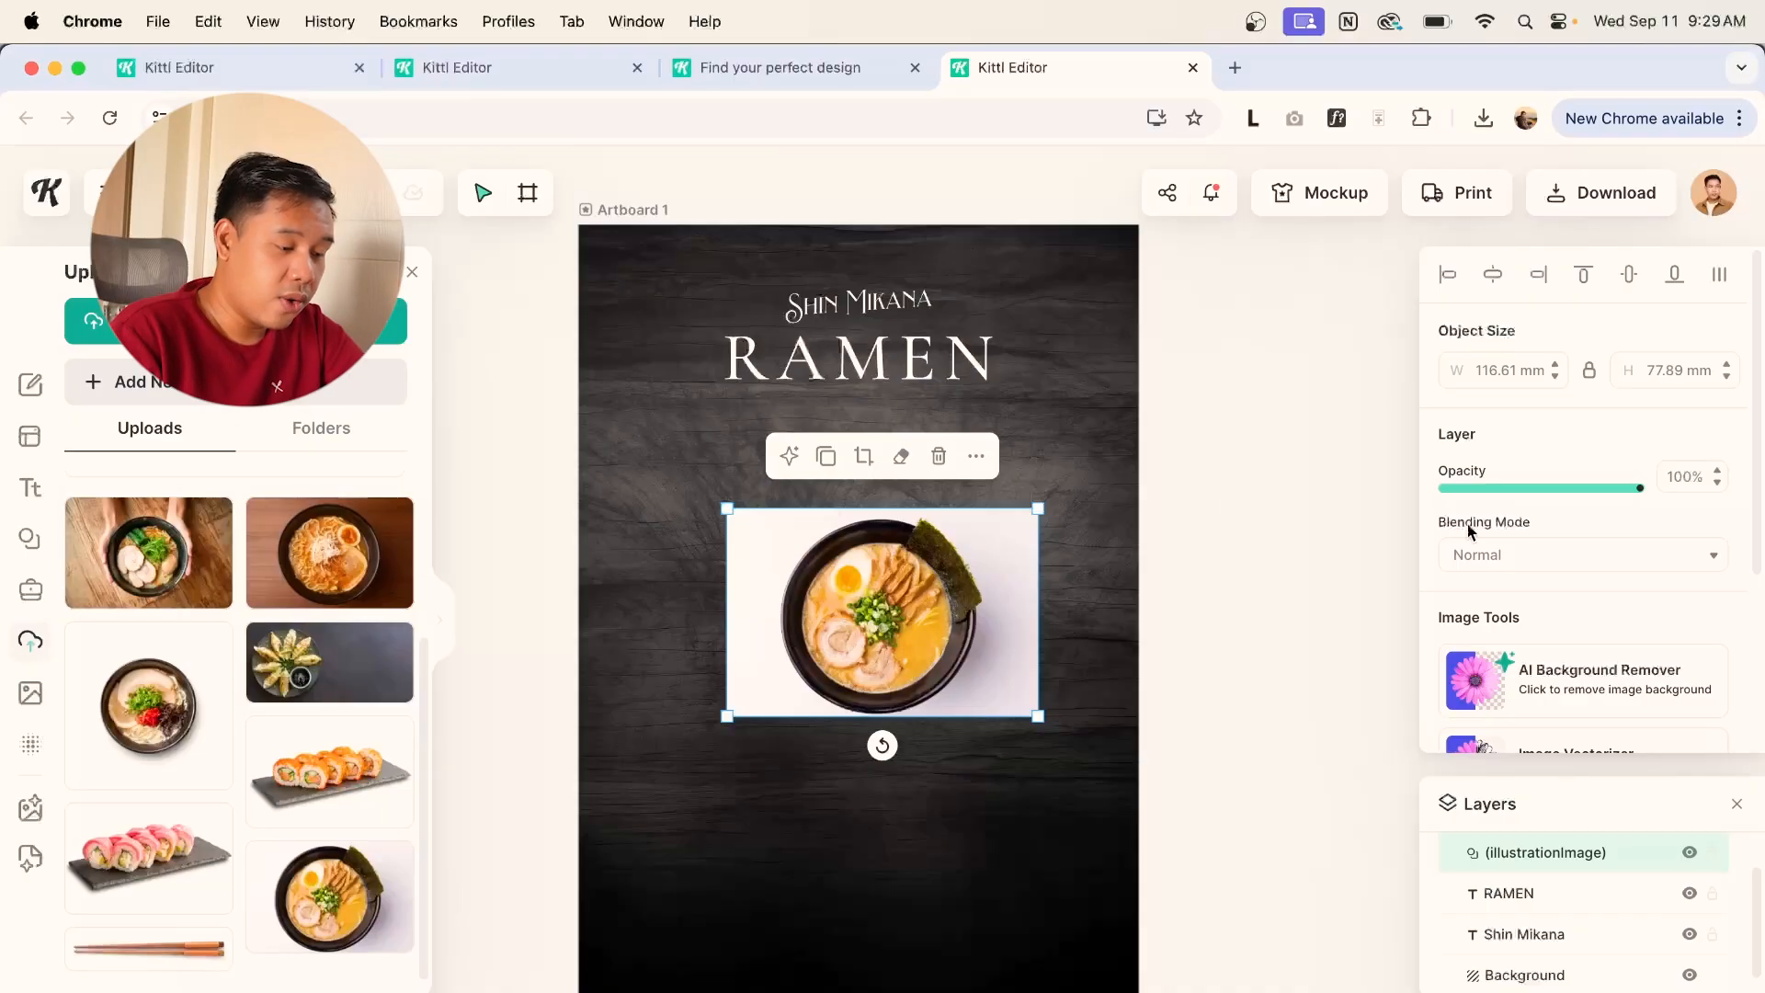
{"action": "scroll", "coordinate": [1640, 581], "scroll_direction": "down", "scroll_amount": 3}
{"action": "scroll", "coordinate": [1640, 580], "scroll_direction": "down", "scroll_amount": 2}
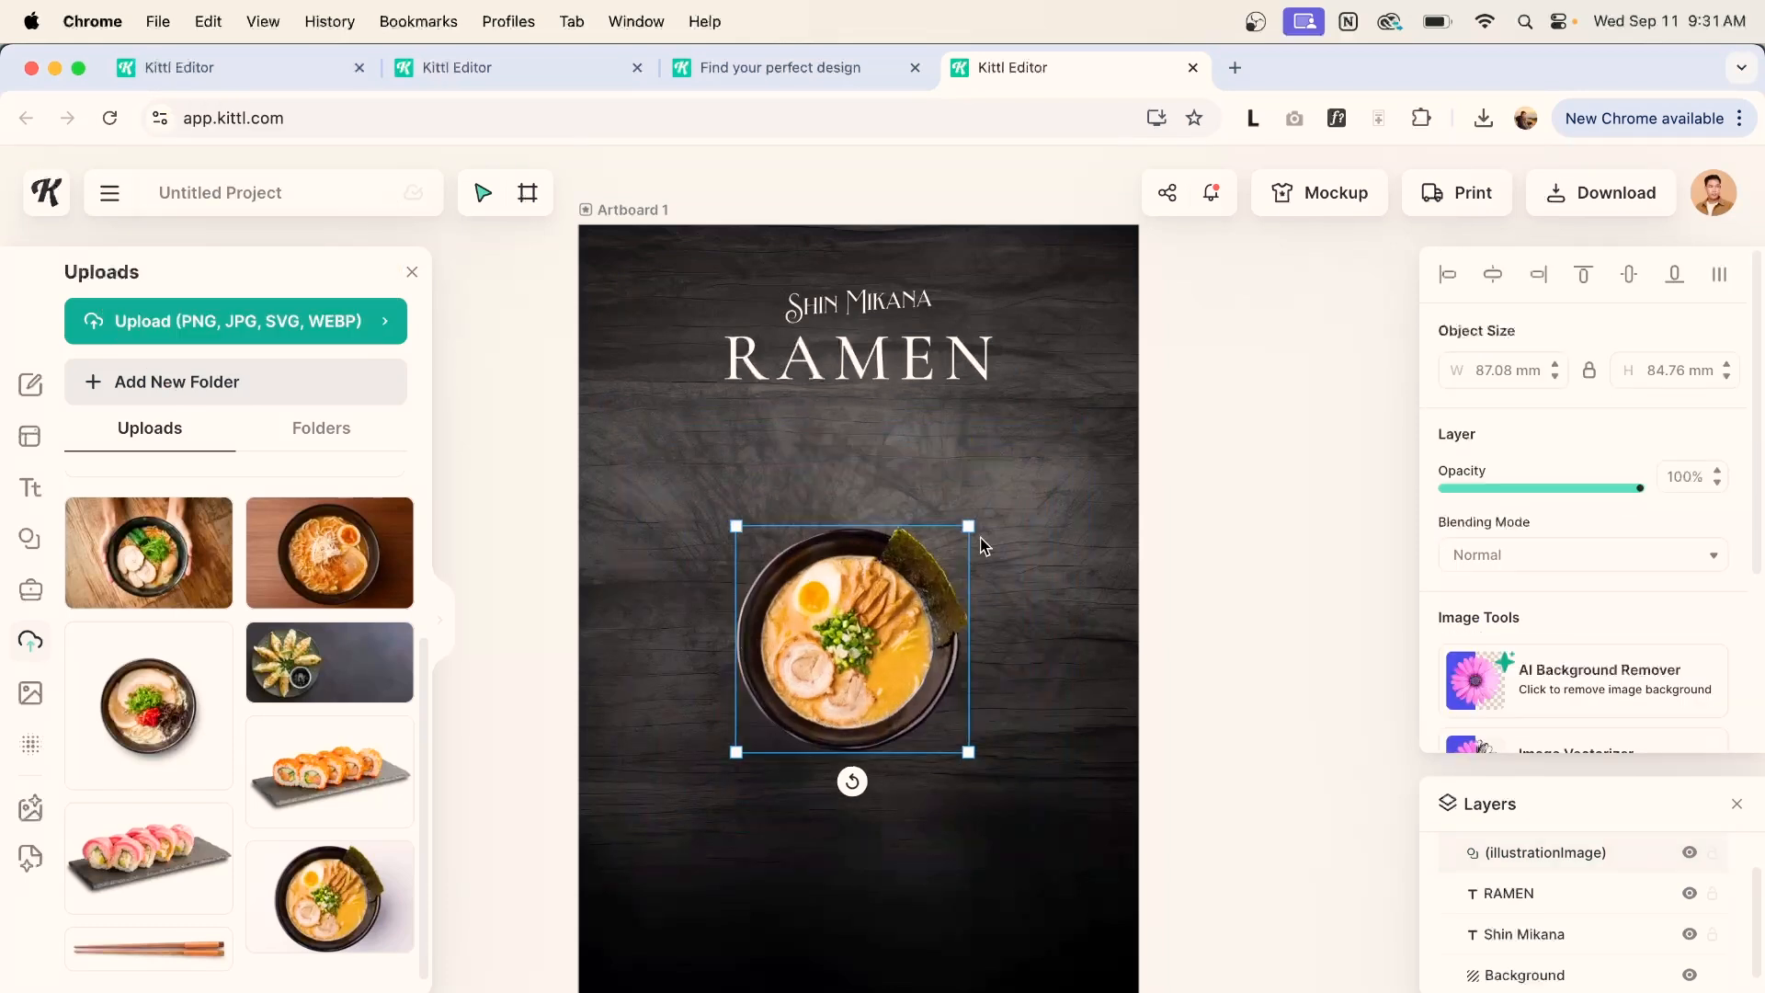
{"action": "left_click_drag", "start_coordinate": [940, 616], "coordinate": [835, 526]}
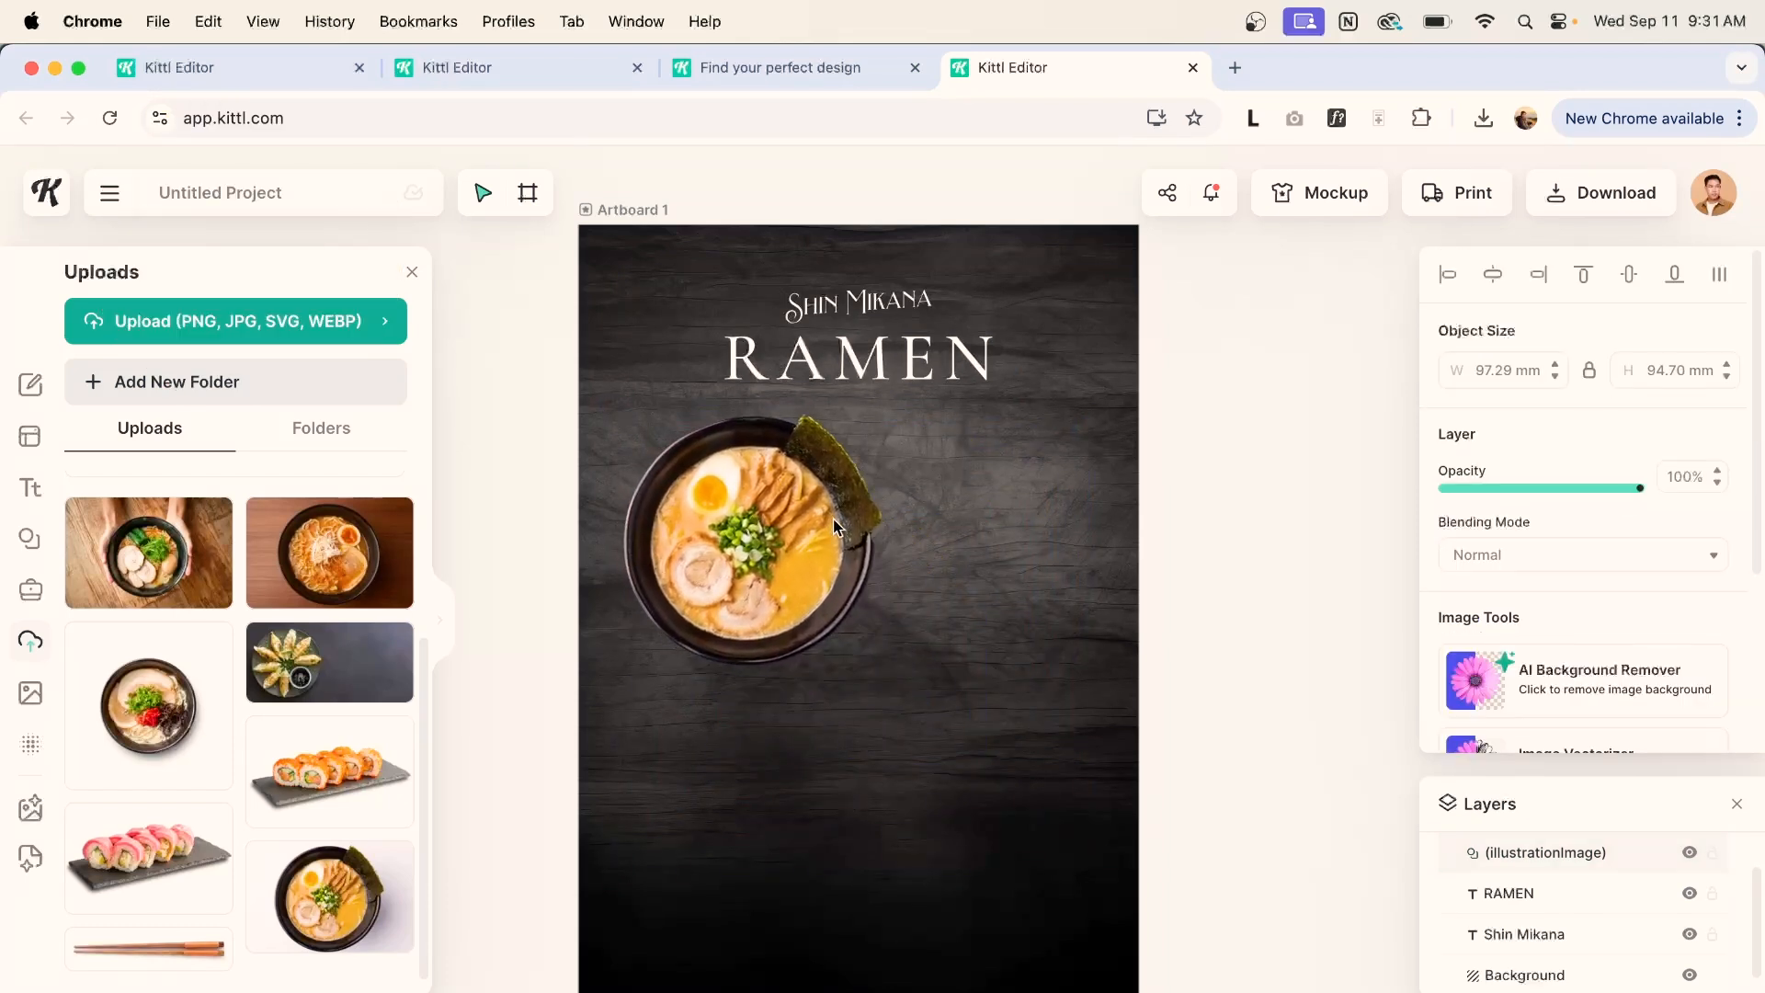
Add a black shadow to the ramen bowl and adjust the shadow's offset and blur.
{"action": "scroll", "coordinate": [1468, 669], "scroll_direction": "down", "scroll_amount": 5}
{"action": "left_click", "coordinate": [1469, 669]}
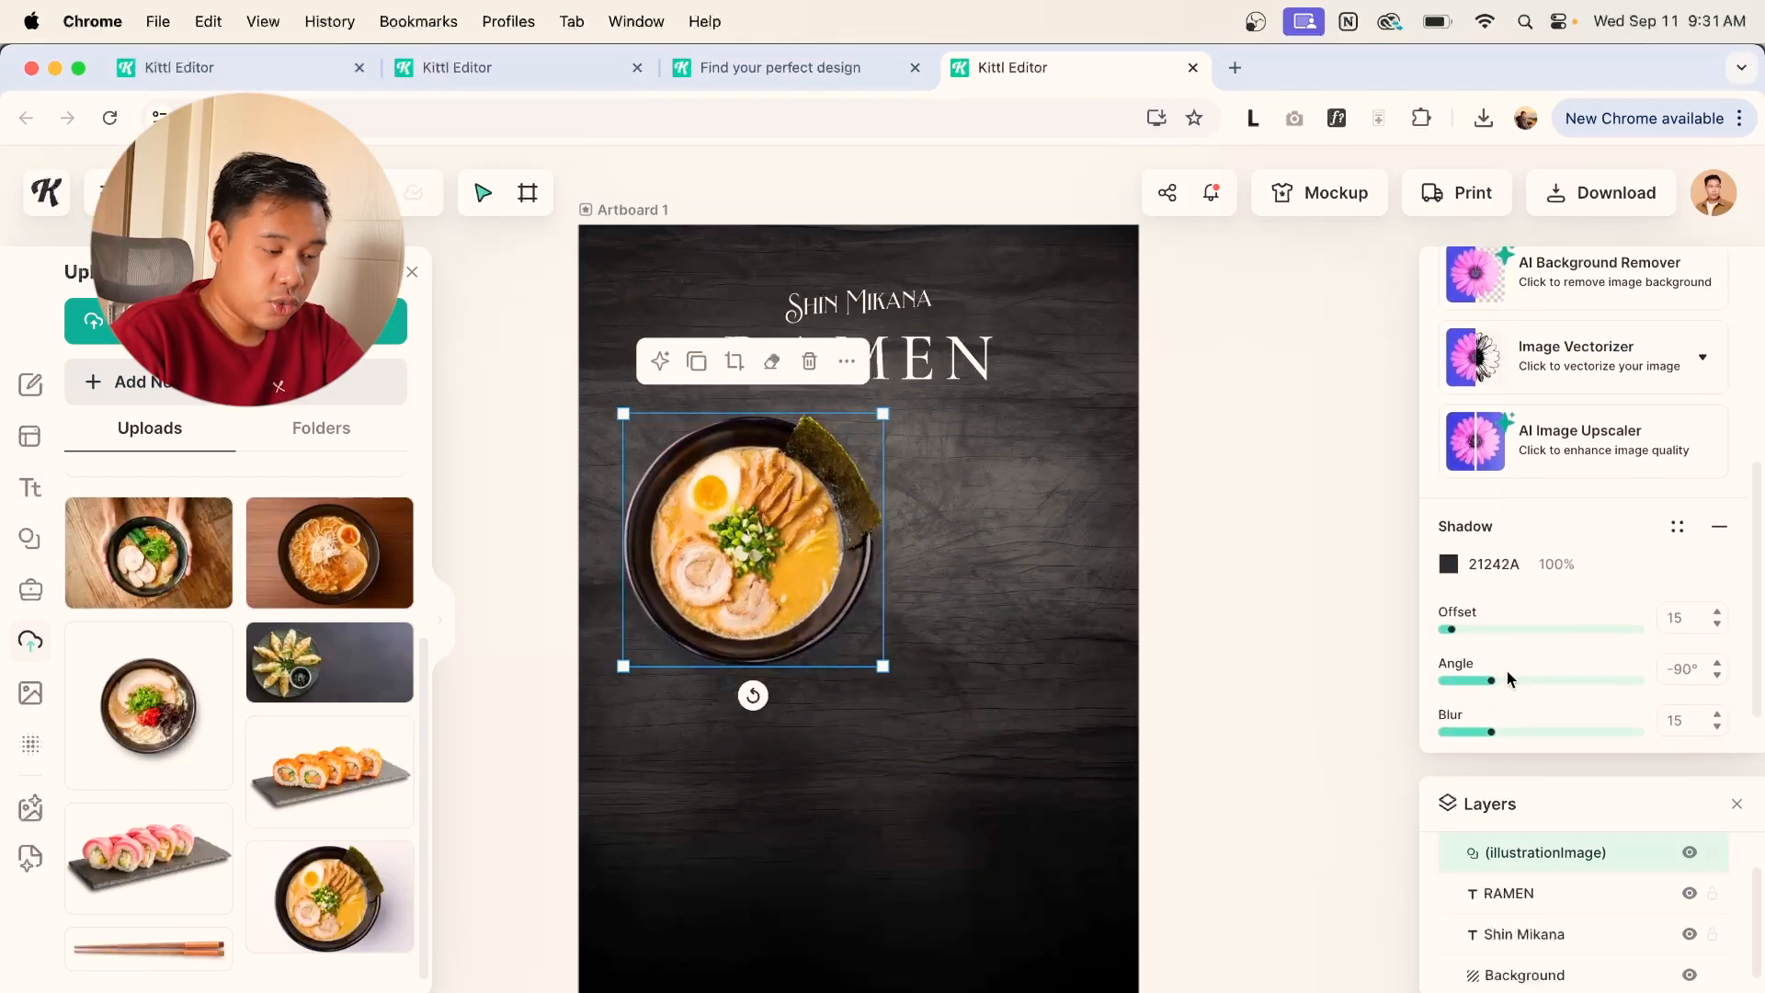
{"action": "left_click_drag", "start_coordinate": [1451, 569], "coordinate": [1504, 620]}
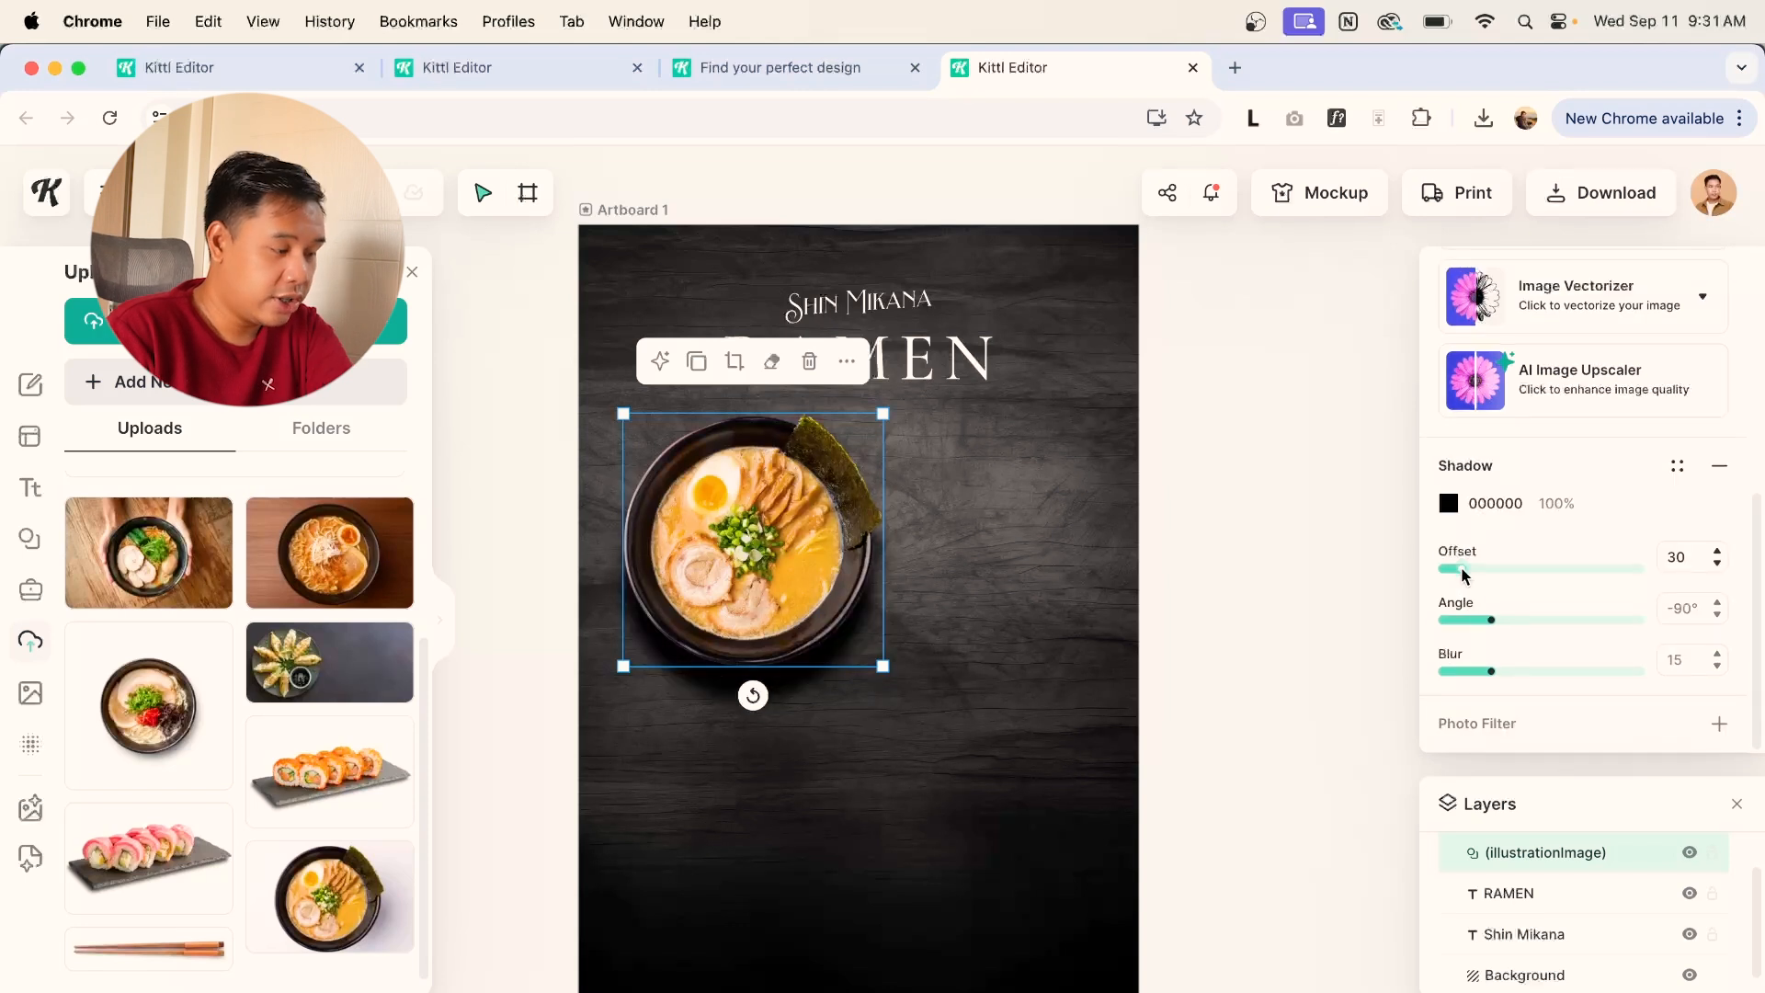
{"action": "mouse_move", "coordinate": [1491, 671]}
{"action": "left_mouse_down"}
{"action": "mouse_move", "coordinate": [1505, 674]}
{"action": "mouse_move", "coordinate": [1473, 673]}
{"action": "left_mouse_up"}
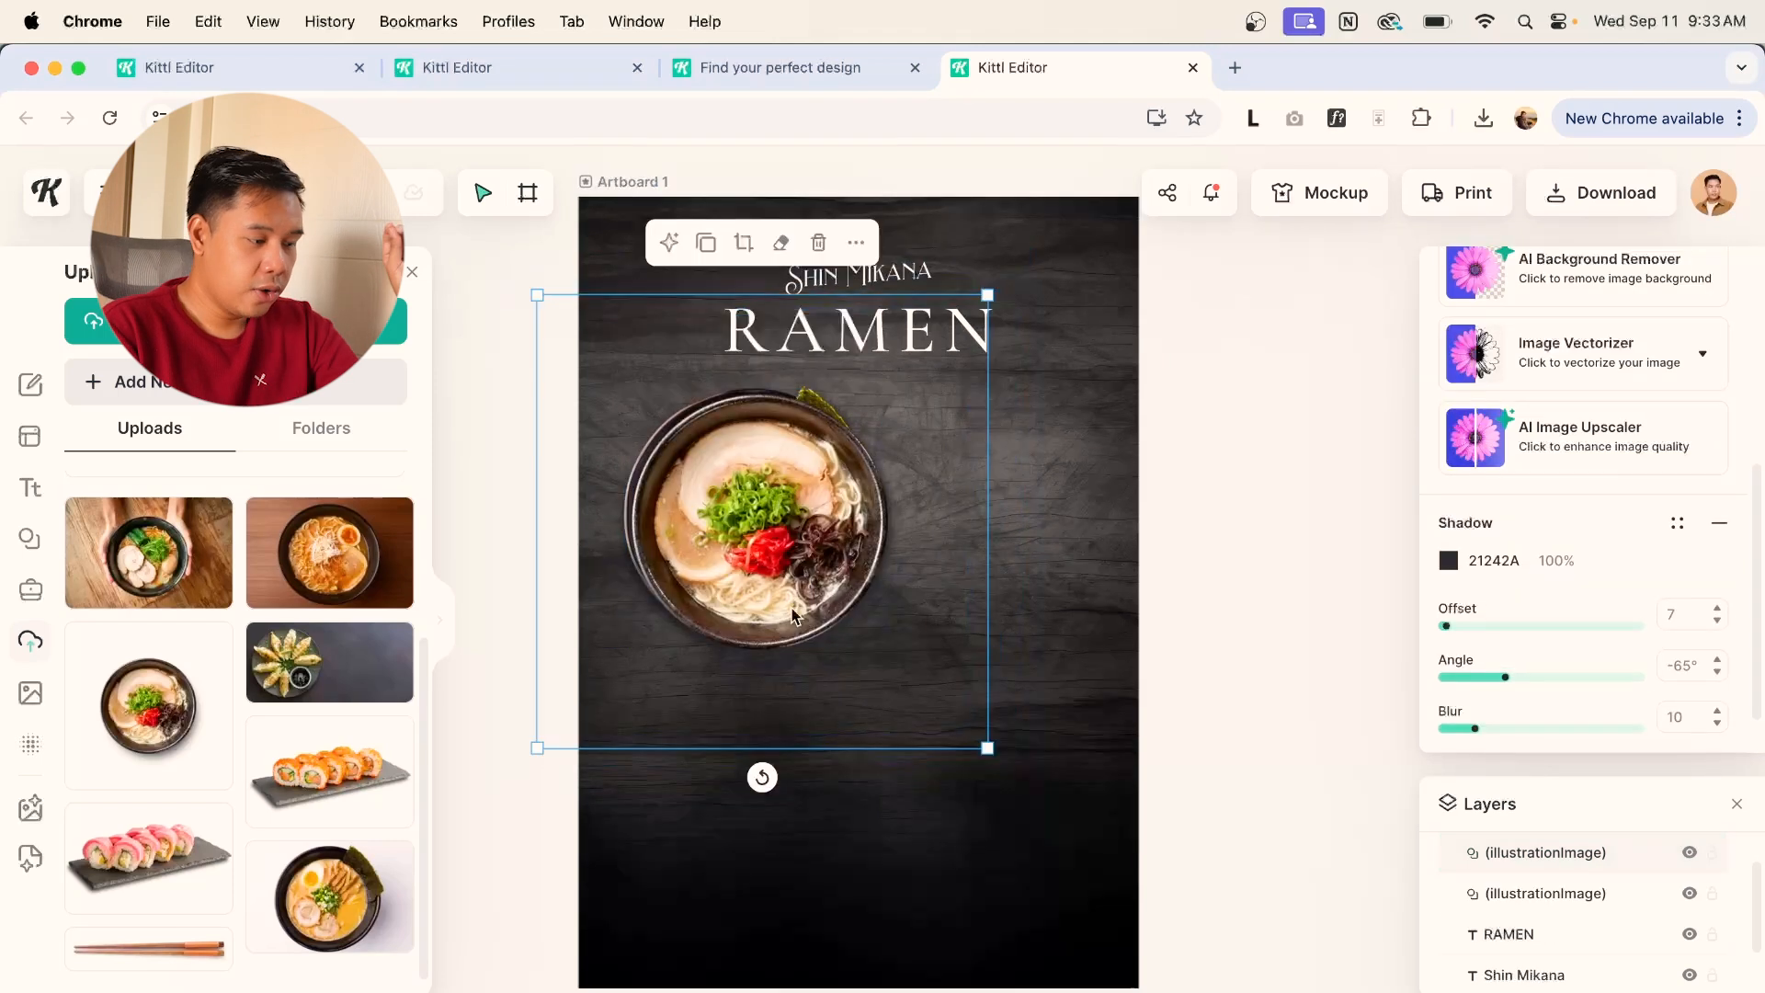
Move the red-ginger ramen bowl diagonally below the first bowl and add the orange-broth ramen photo as a background-free cutout.
{"action": "left_click_drag", "start_coordinate": [842, 595], "coordinate": [999, 770]}
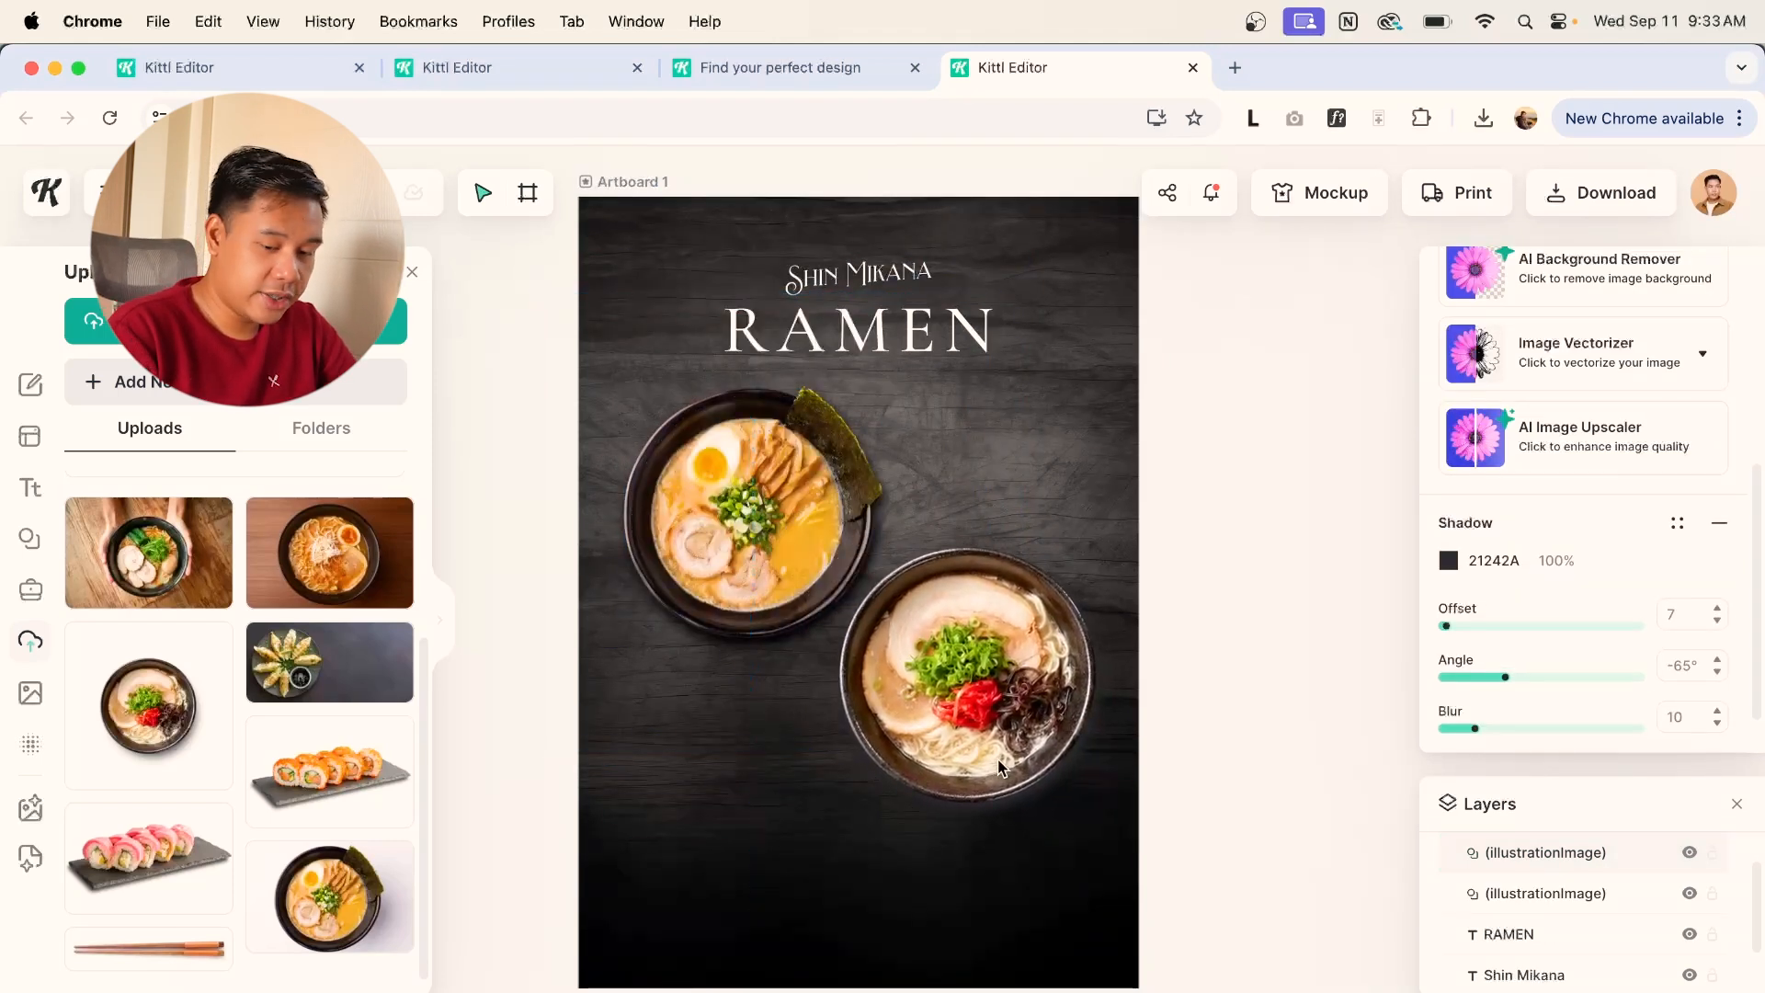
{"action": "mouse_move", "coordinate": [271, 689]}
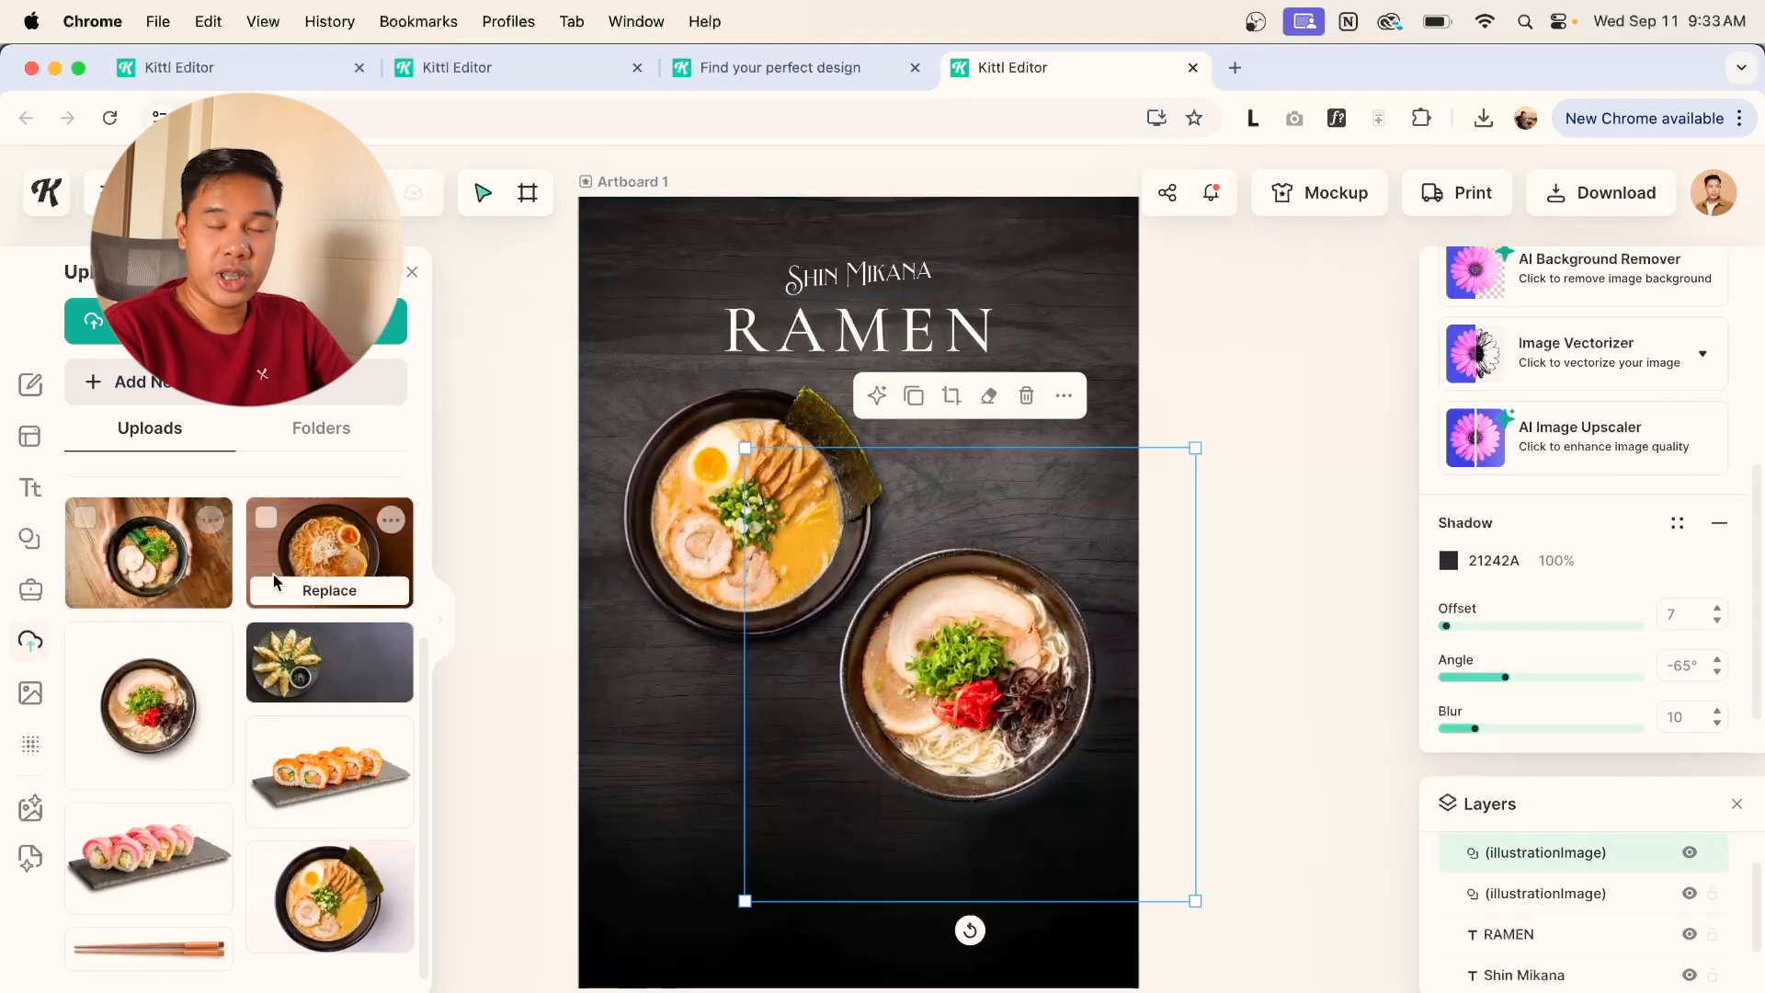
{"action": "left_click", "coordinate": [273, 574]}
{"action": "left_click", "coordinate": [1502, 414]}
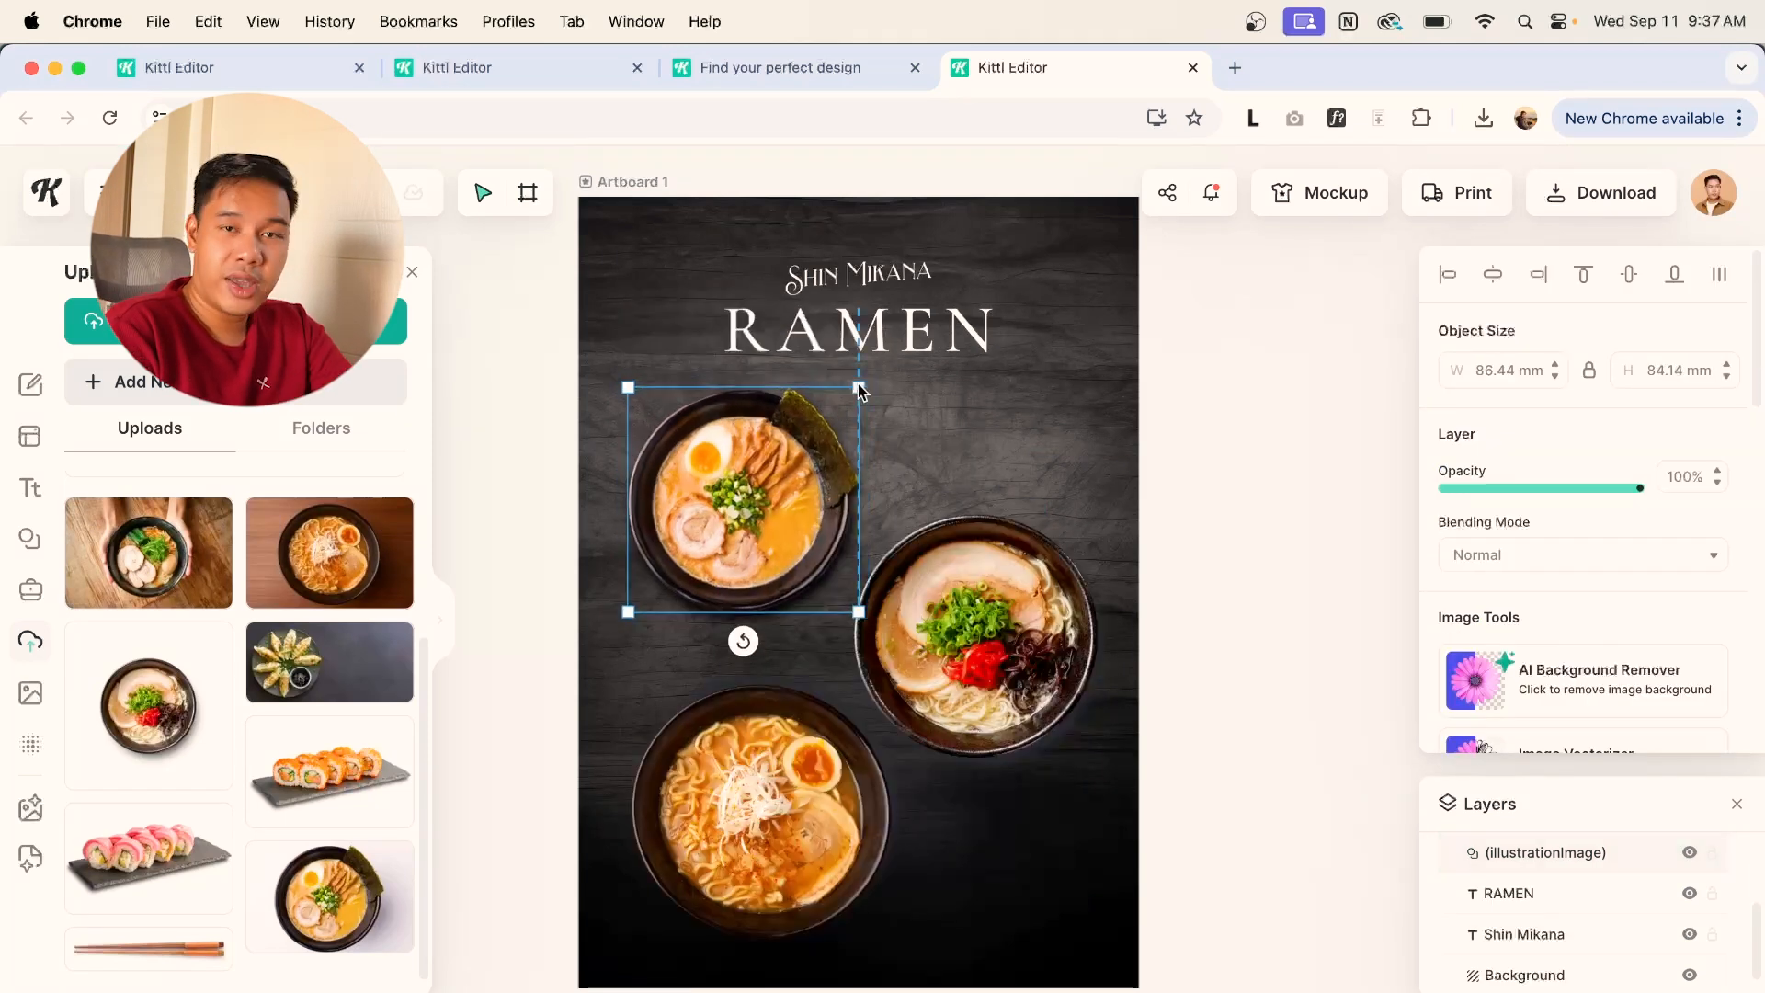
Scale down the red-ginger and orange-broth bowls slightly, the latter's image to about 146 mm wide, and nudge that bowl upward.
{"action": "left_click", "coordinate": [1147, 504]}
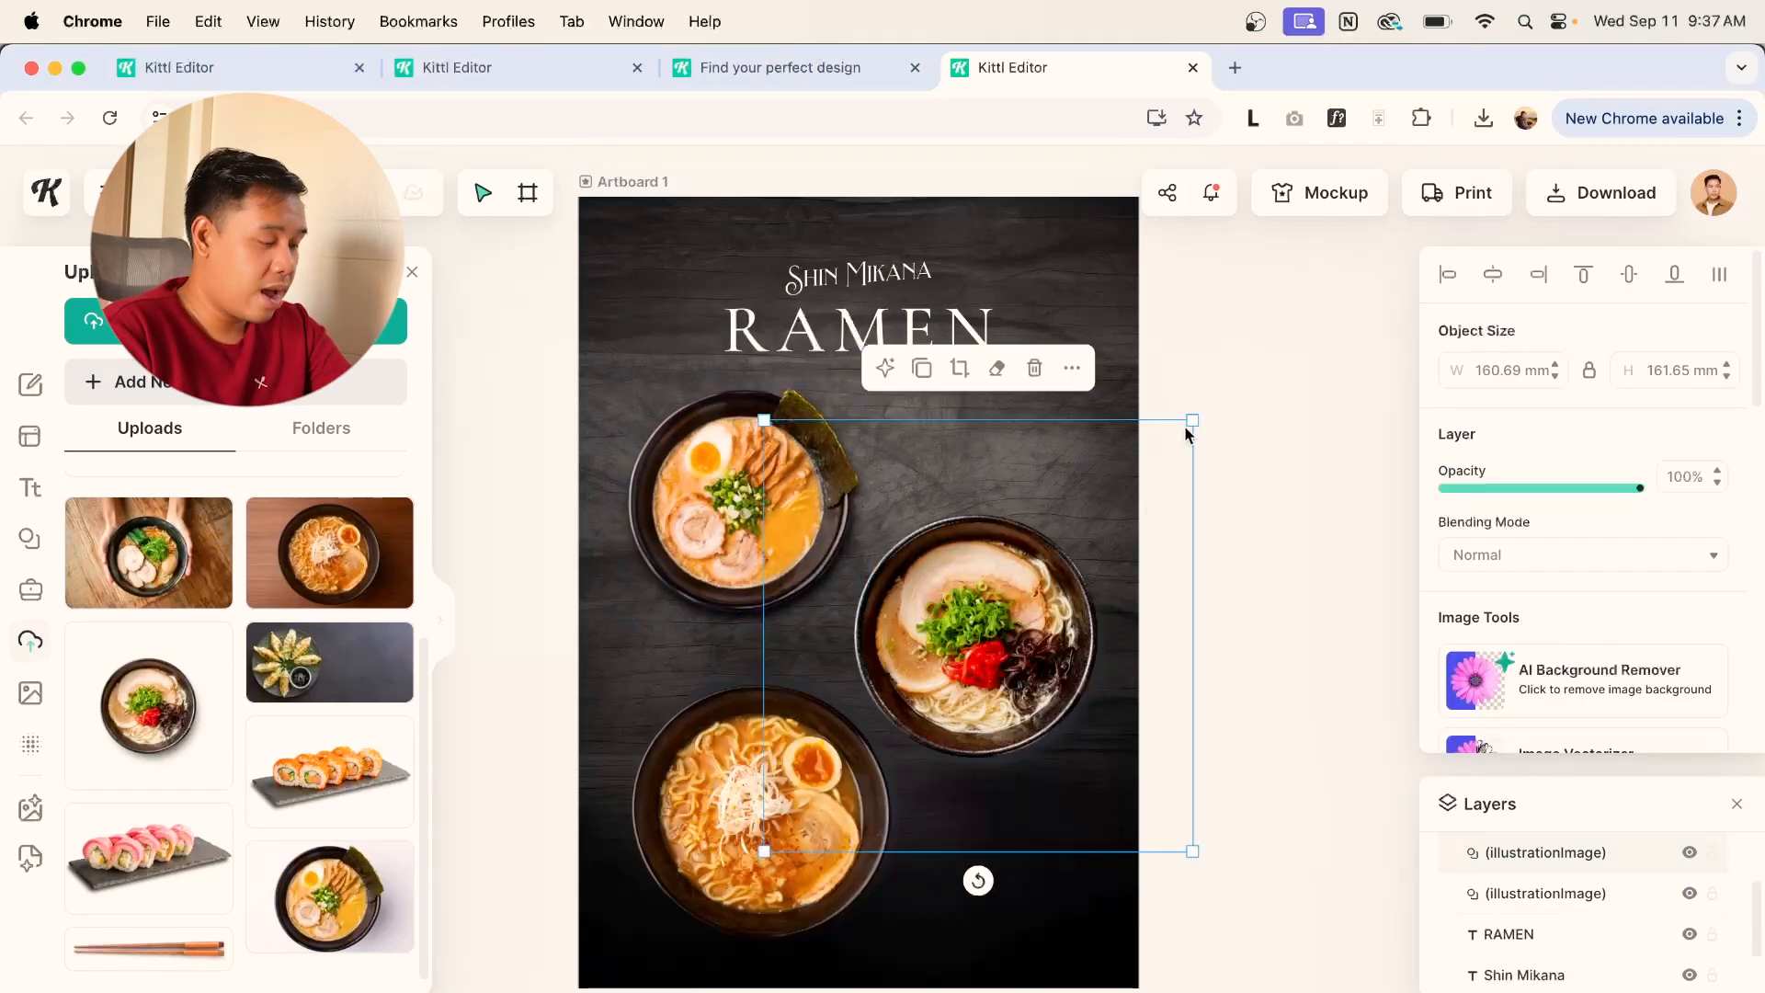
{"action": "left_click_drag", "start_coordinate": [1186, 427], "coordinate": [1144, 486]}
{"action": "left_click", "coordinate": [853, 694]}
{"action": "left_click_drag", "start_coordinate": [977, 667], "coordinate": [956, 680]}
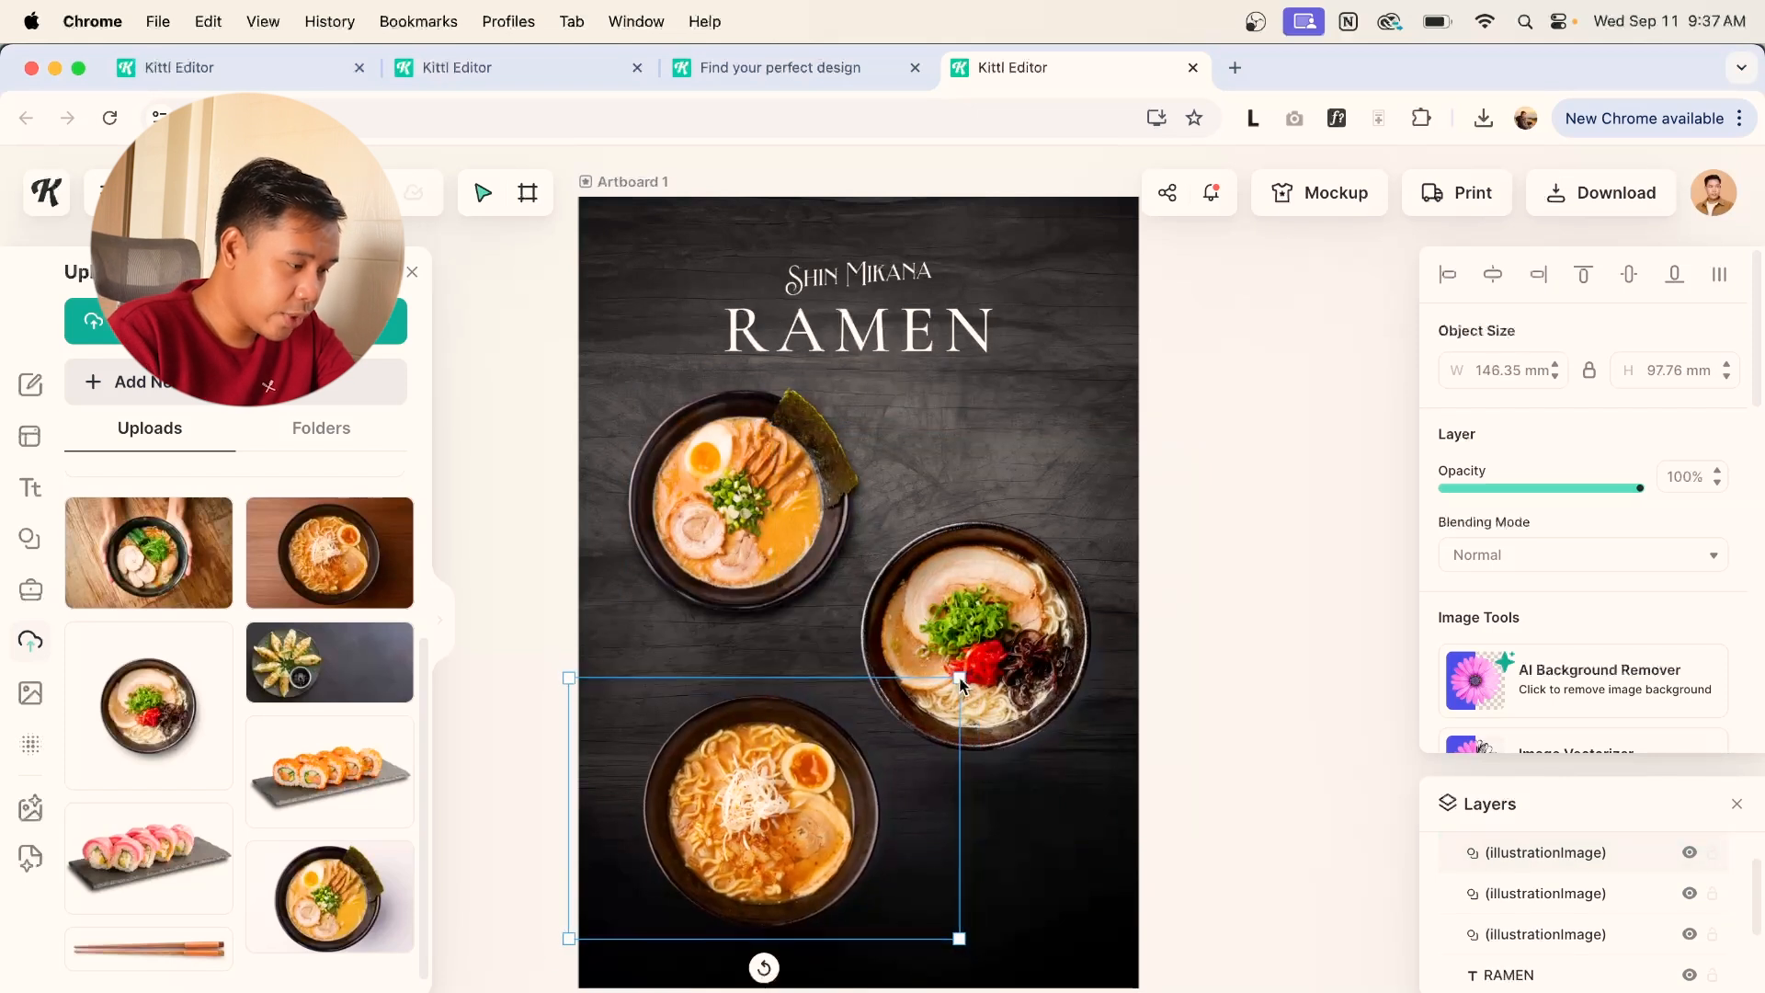
{"action": "left_click_drag", "start_coordinate": [820, 816], "coordinate": [820, 810]}
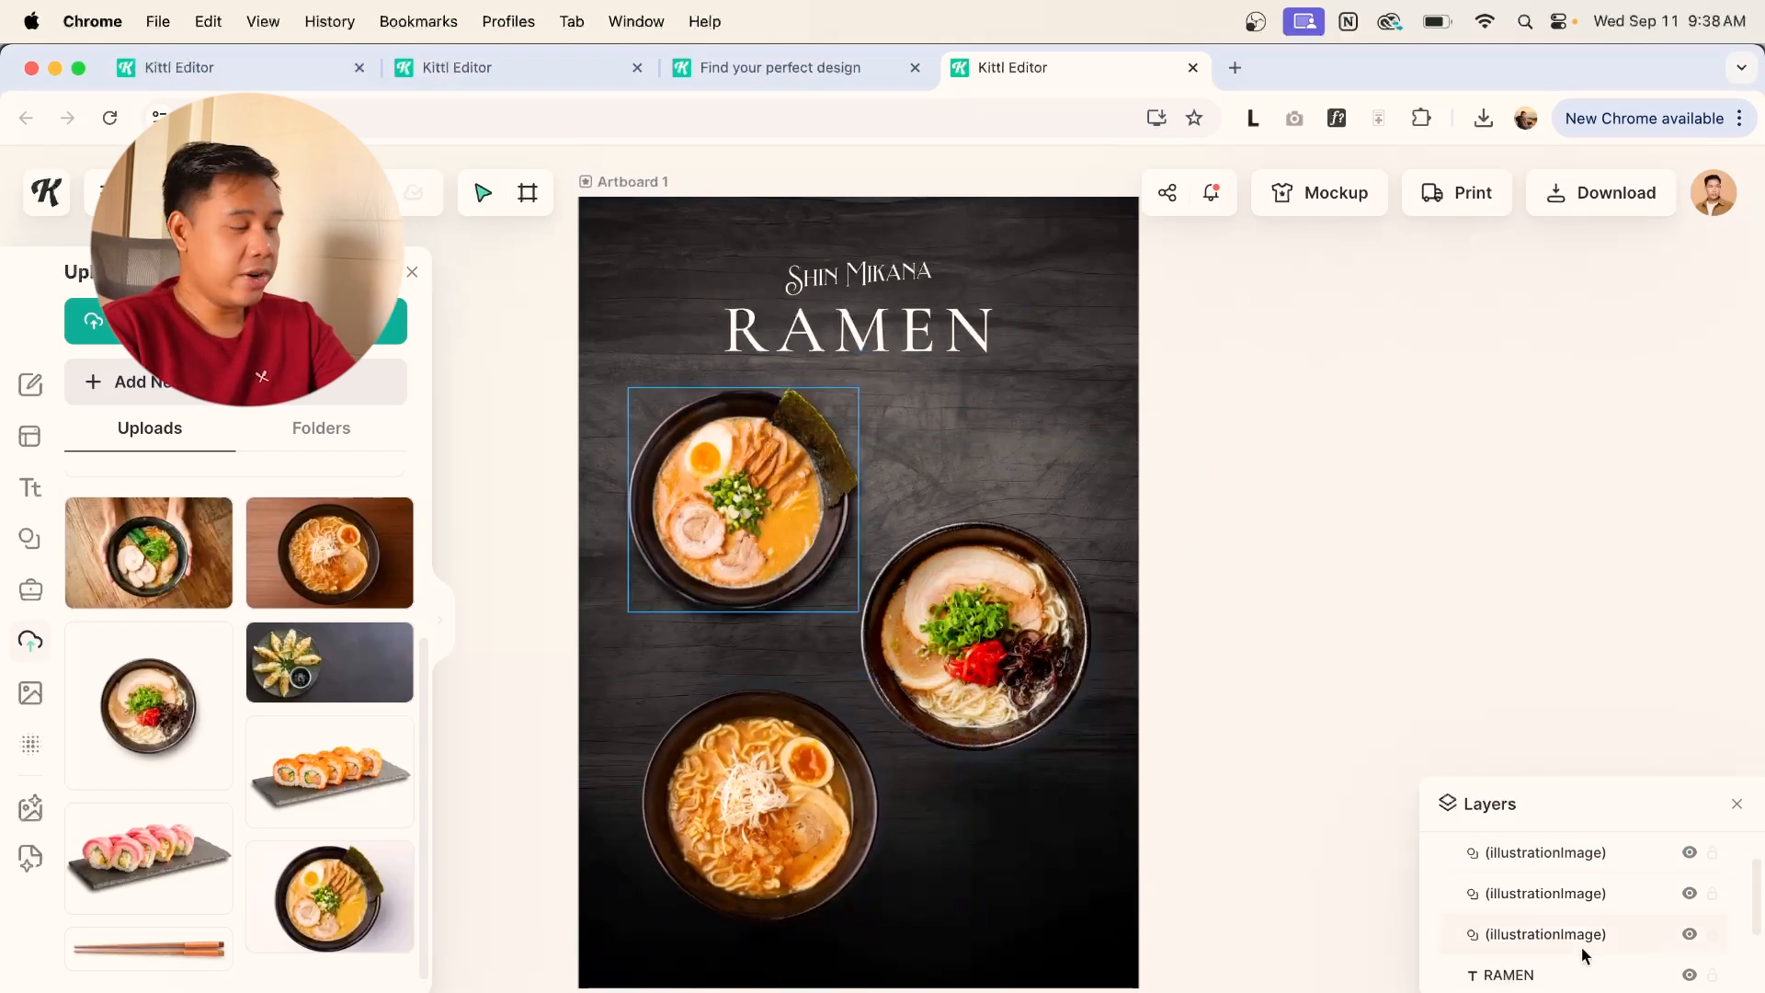
Release the wood background image from the artboard, then enlarge it and shift it to the left.
{"action": "scroll", "coordinate": [1584, 955], "scroll_direction": "down", "scroll_amount": 2}
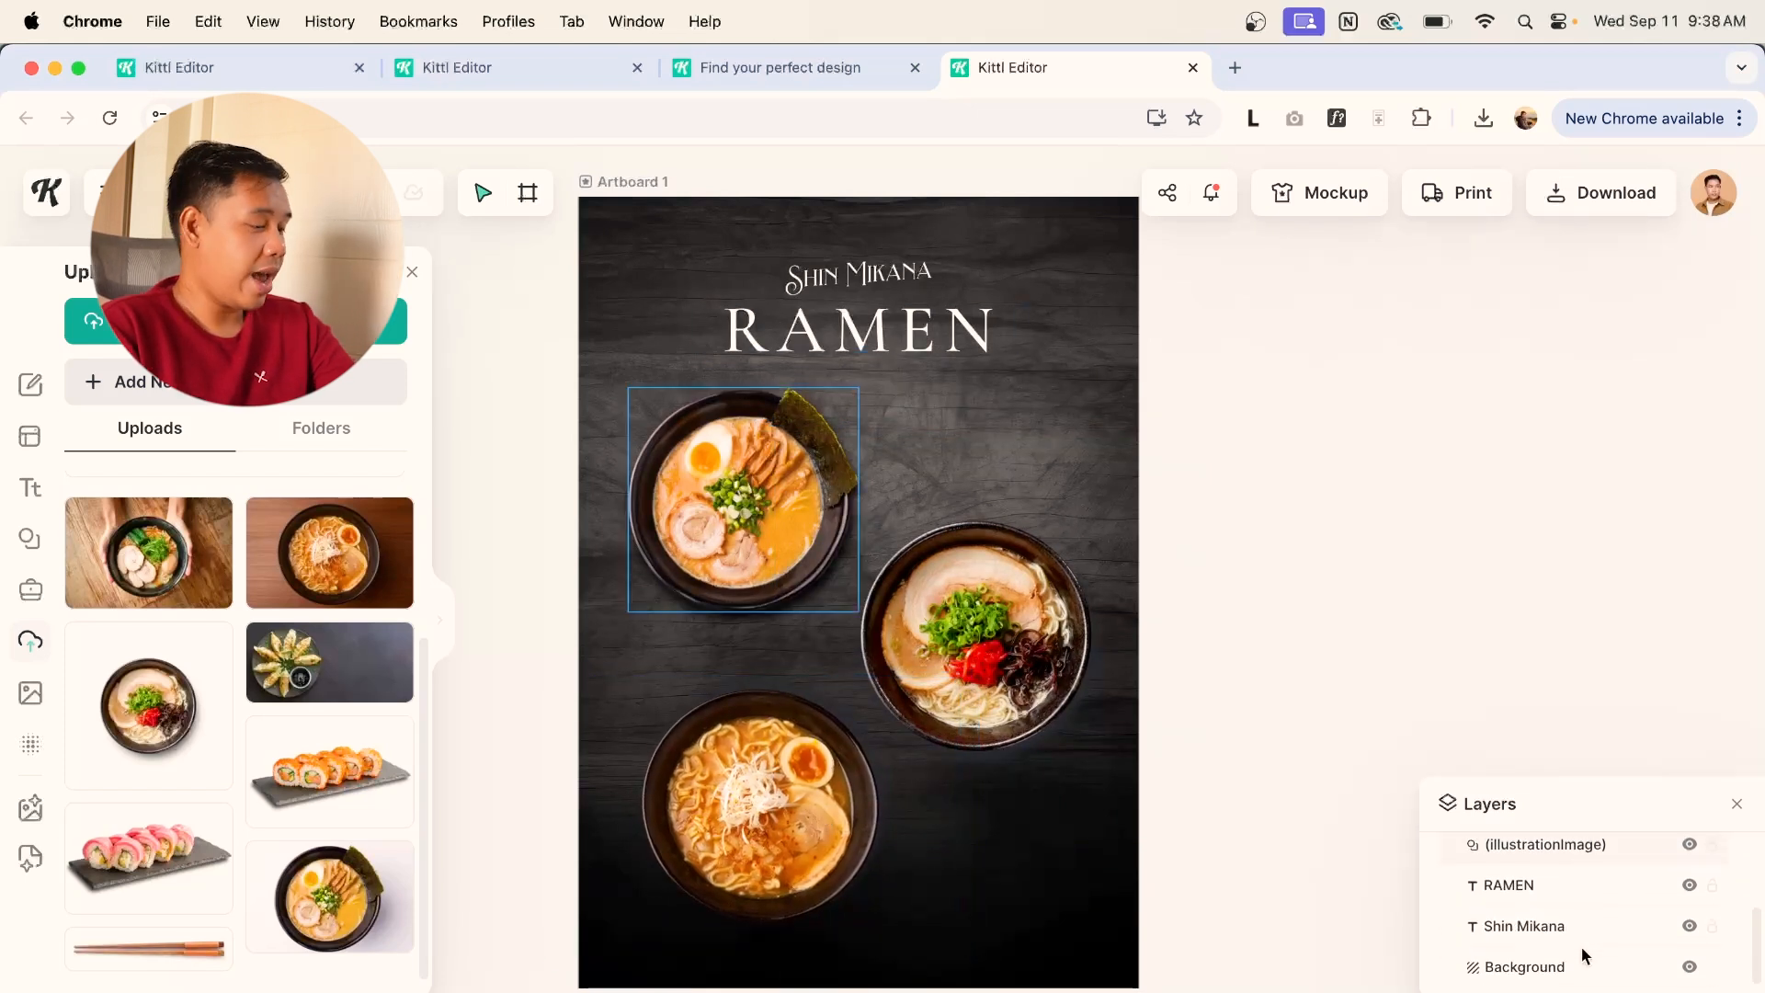
{"action": "left_click", "coordinate": [1582, 954]}
{"action": "scroll", "coordinate": [1549, 636], "scroll_direction": "down", "scroll_amount": 5}
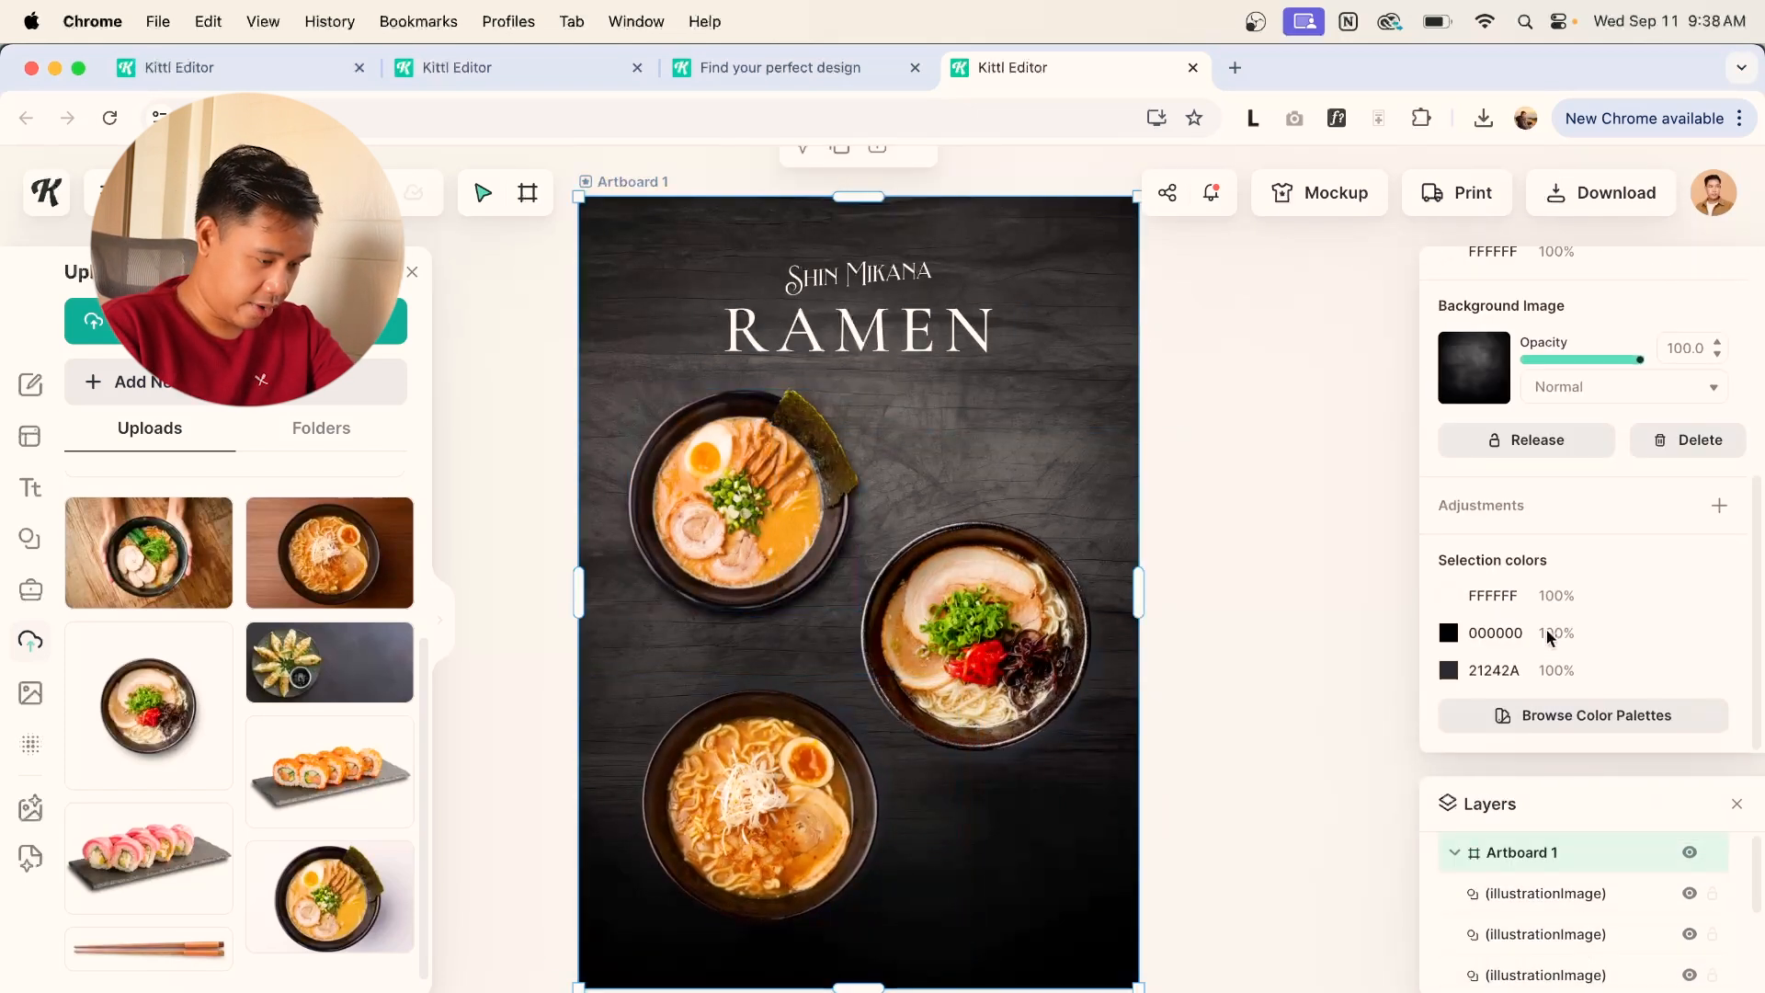
{"action": "left_click", "coordinate": [1537, 439]}
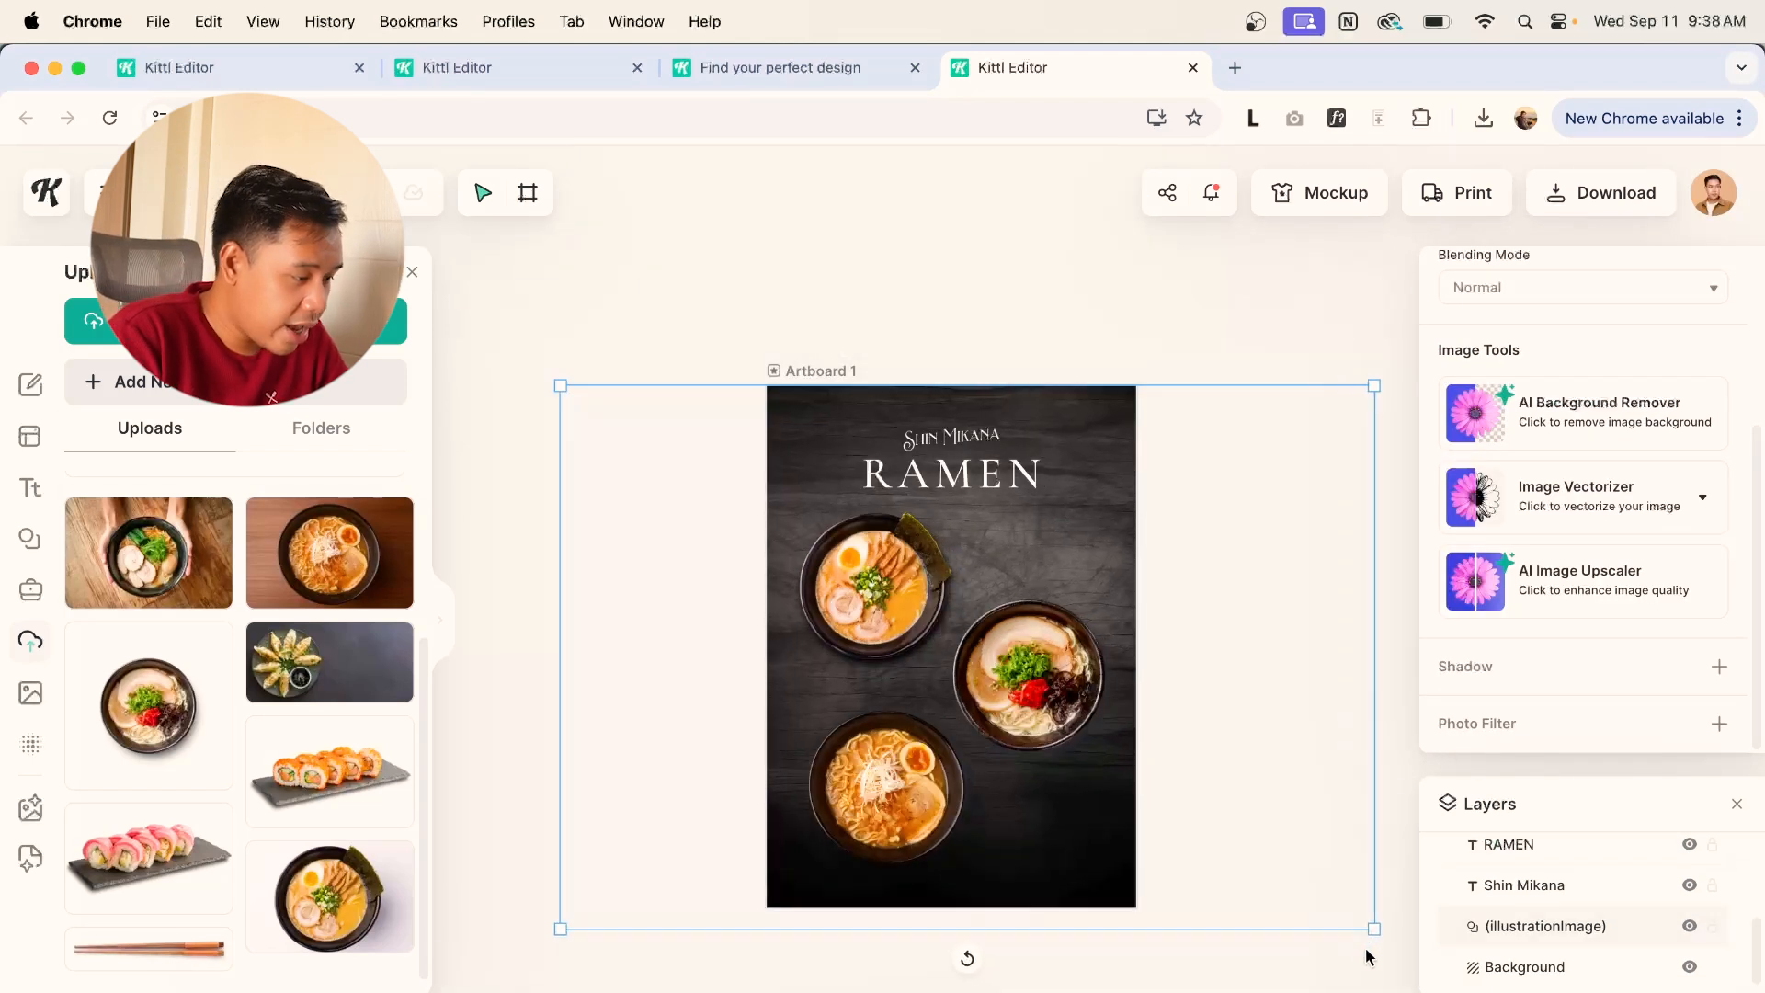
{"action": "left_click_drag", "start_coordinate": [1370, 928], "coordinate": [1459, 986]}
{"action": "left_click_drag", "start_coordinate": [1061, 574], "coordinate": [1007, 577]}
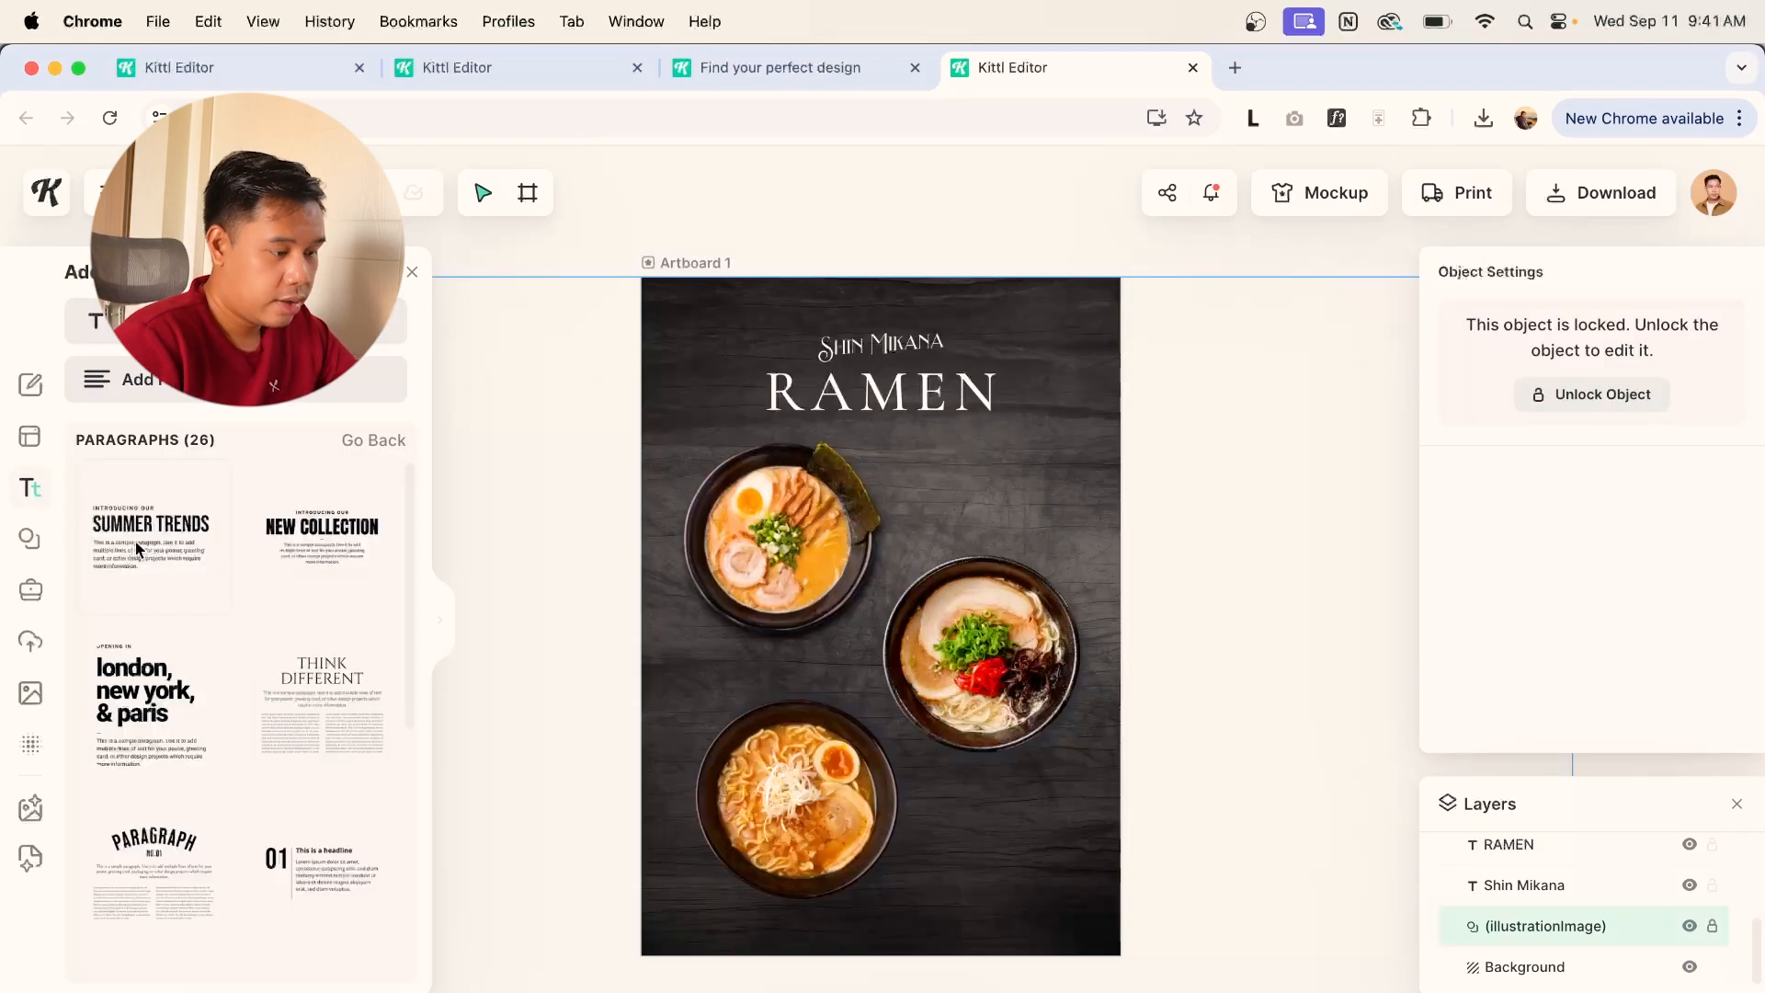
Insert the Summer Trends paragraph template, recolor its text to white FFFFFF, and place it to the right of the first bowl.
{"action": "left_click", "coordinate": [148, 542]}
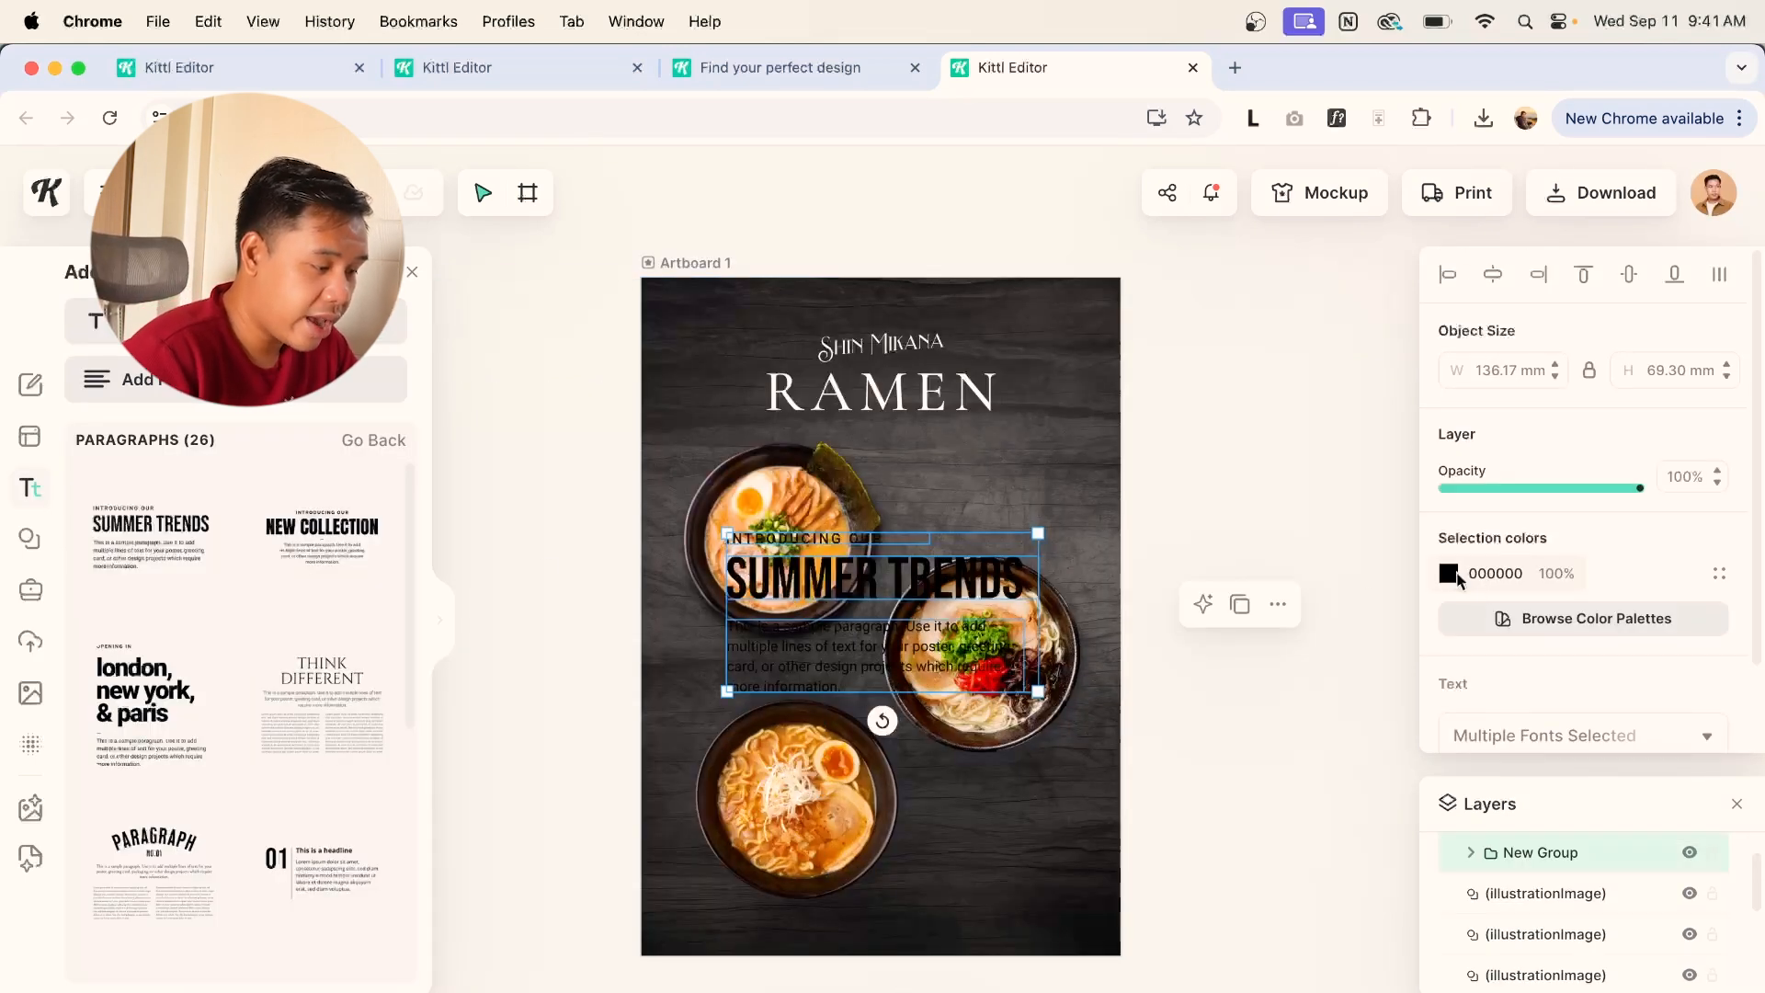
{"action": "left_click", "coordinate": [1448, 573]}
{"action": "left_click", "coordinate": [1257, 620]}
{"action": "left_click_drag", "start_coordinate": [1257, 620], "coordinate": [1116, 593]}
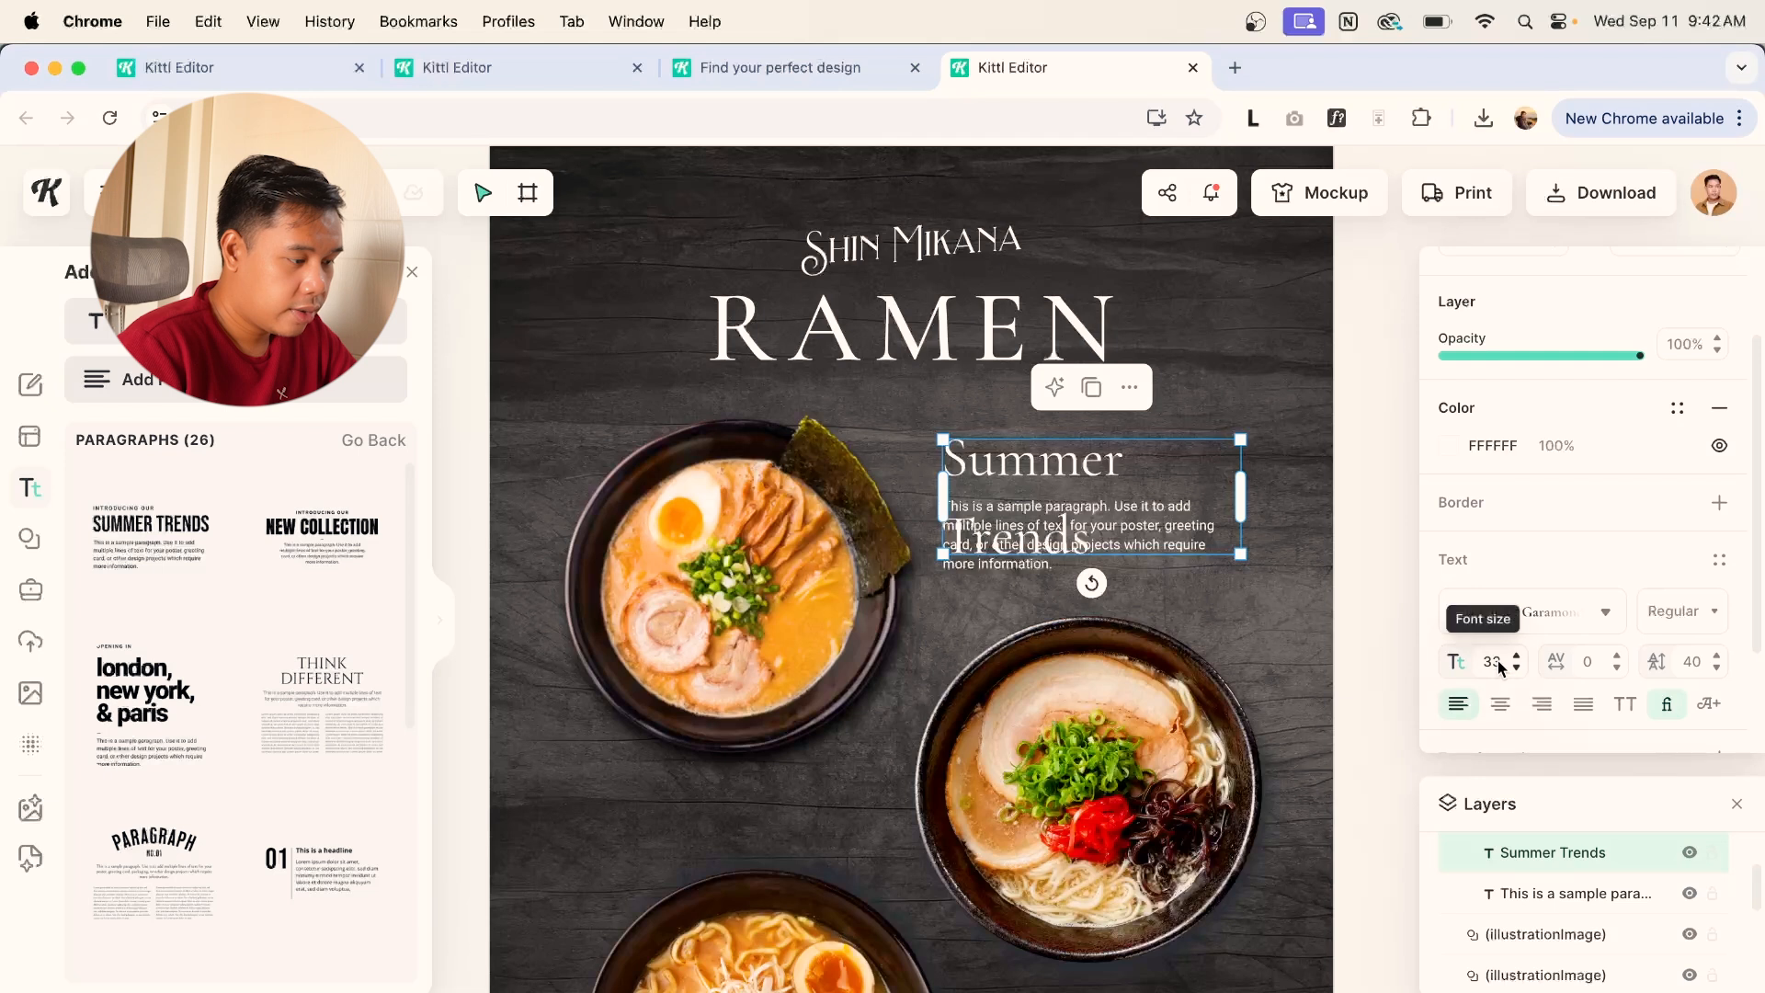
Set the Summer Trends heading's font size to 18 and the sample paragraph's typeface to Cormorant Garamond.
{"action": "type", "text": "18"}
{"action": "key", "text": "Return"}
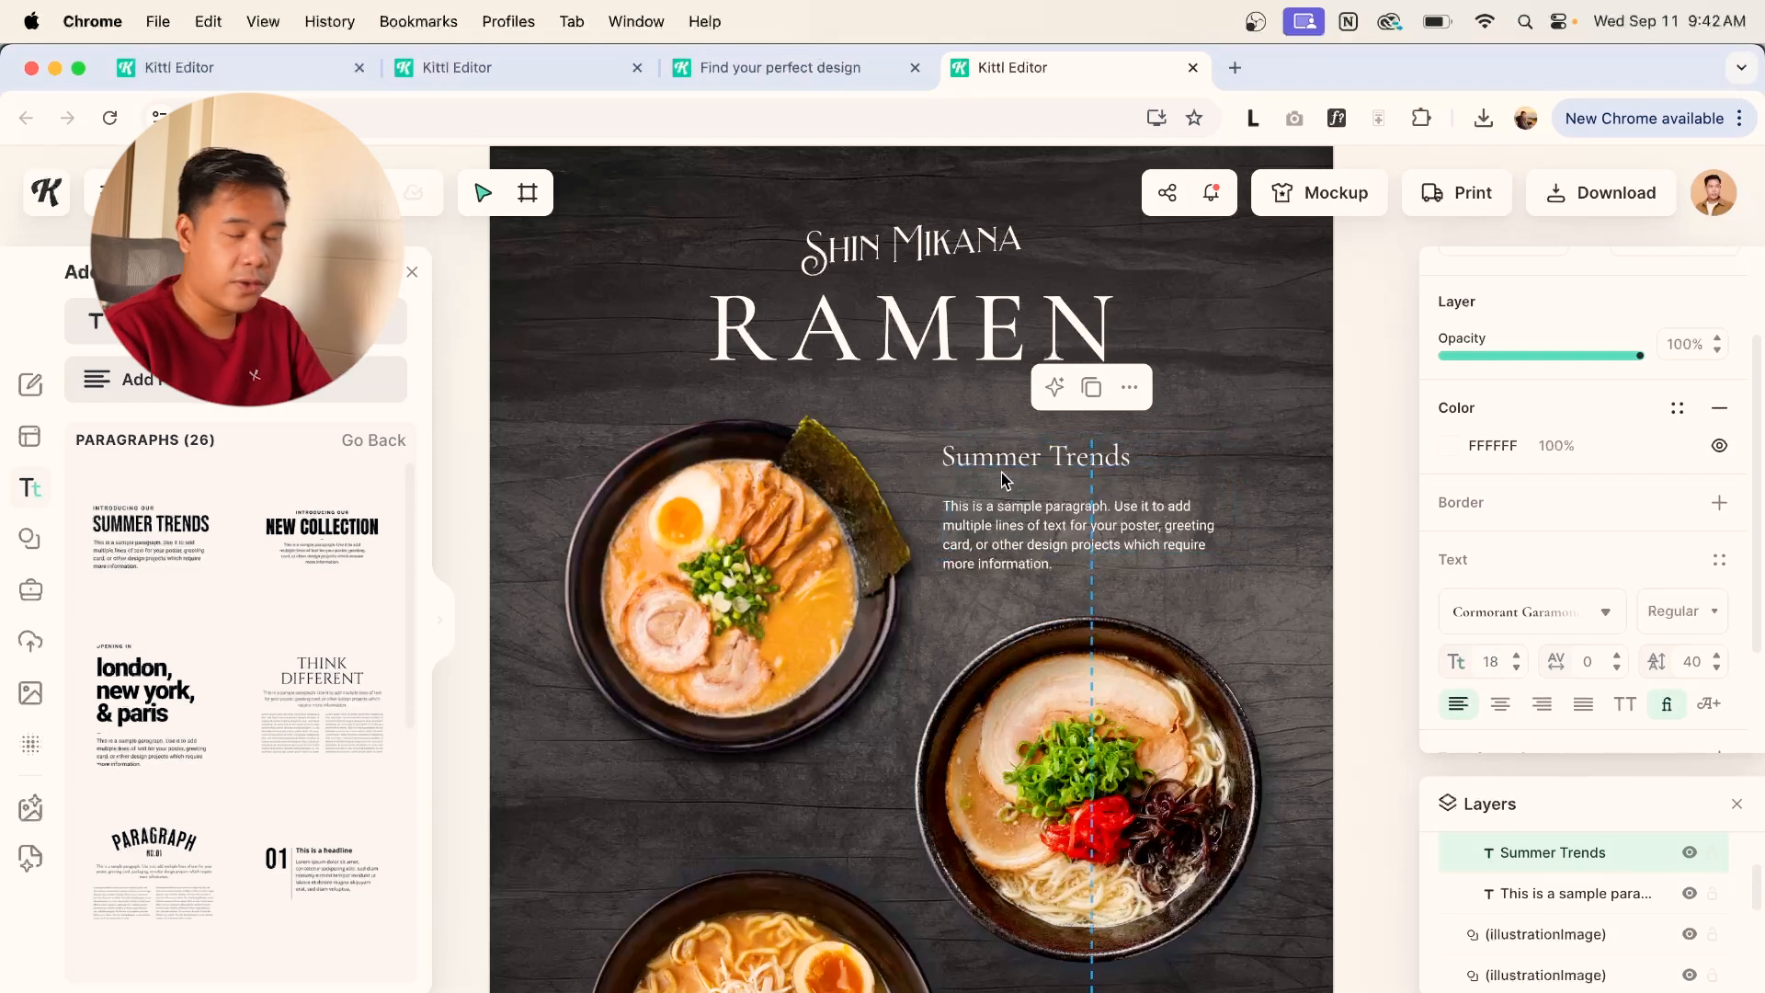
{"action": "left_click", "coordinate": [1020, 543]}
{"action": "left_click", "coordinate": [1542, 623]}
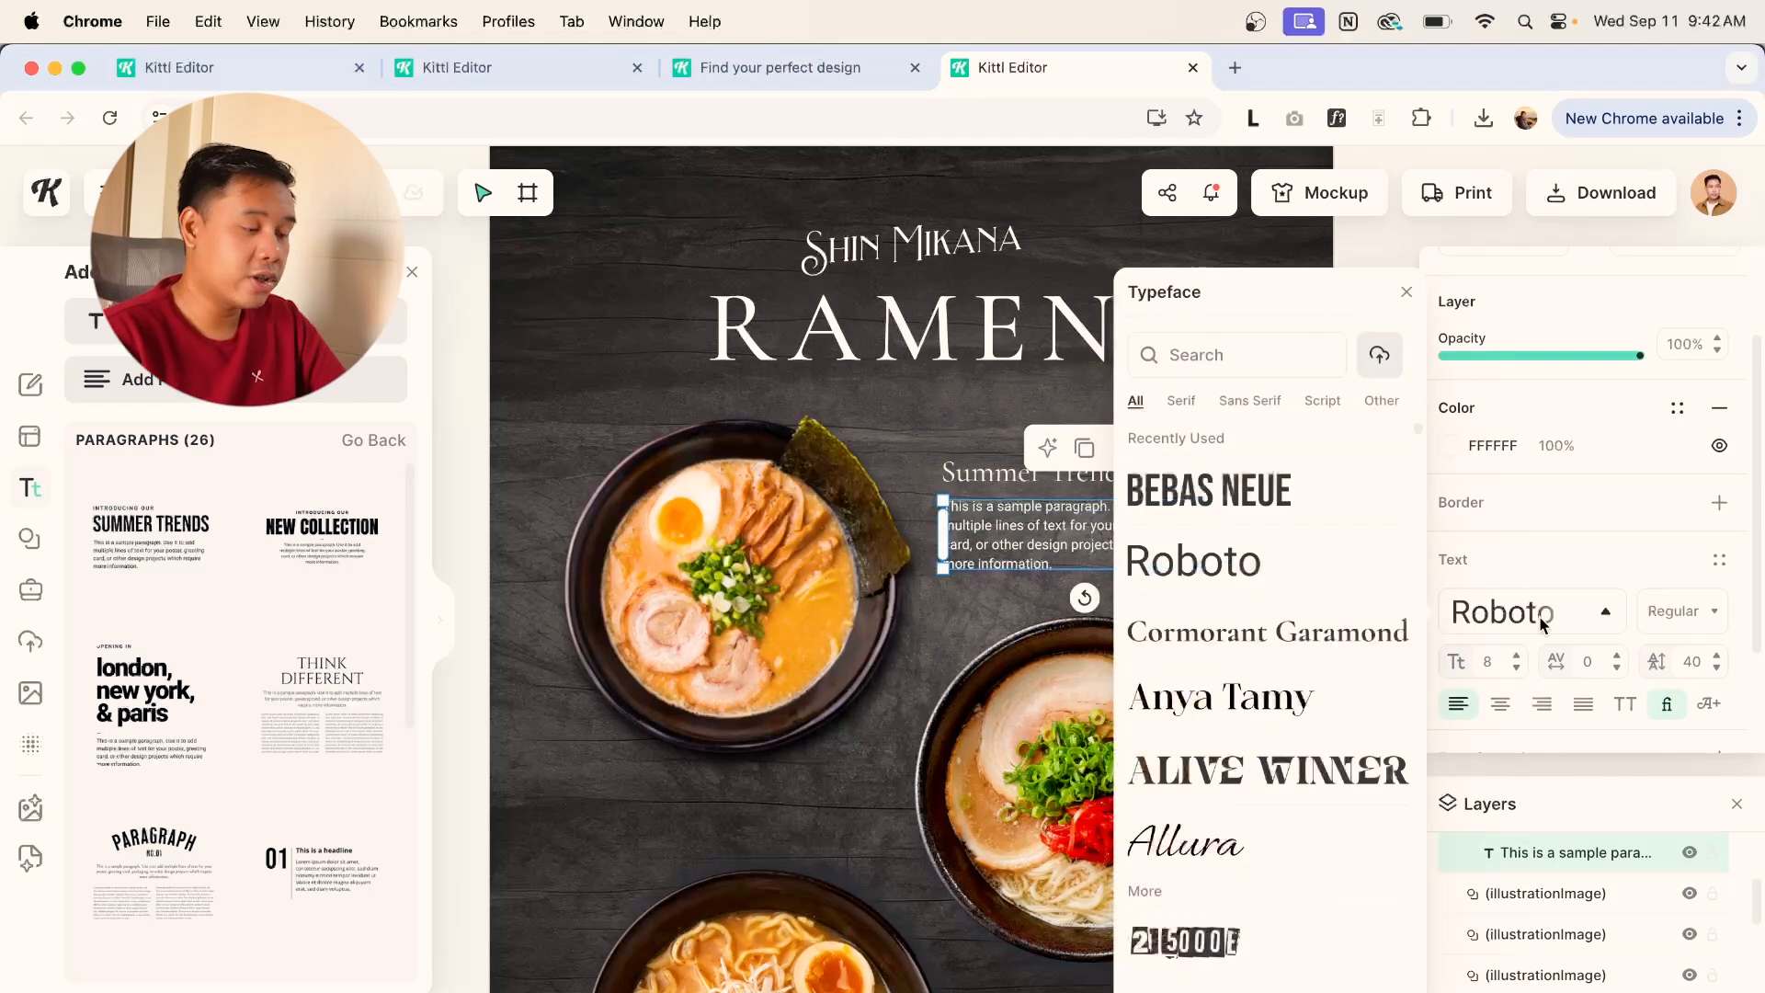
{"action": "left_click", "coordinate": [1301, 621]}
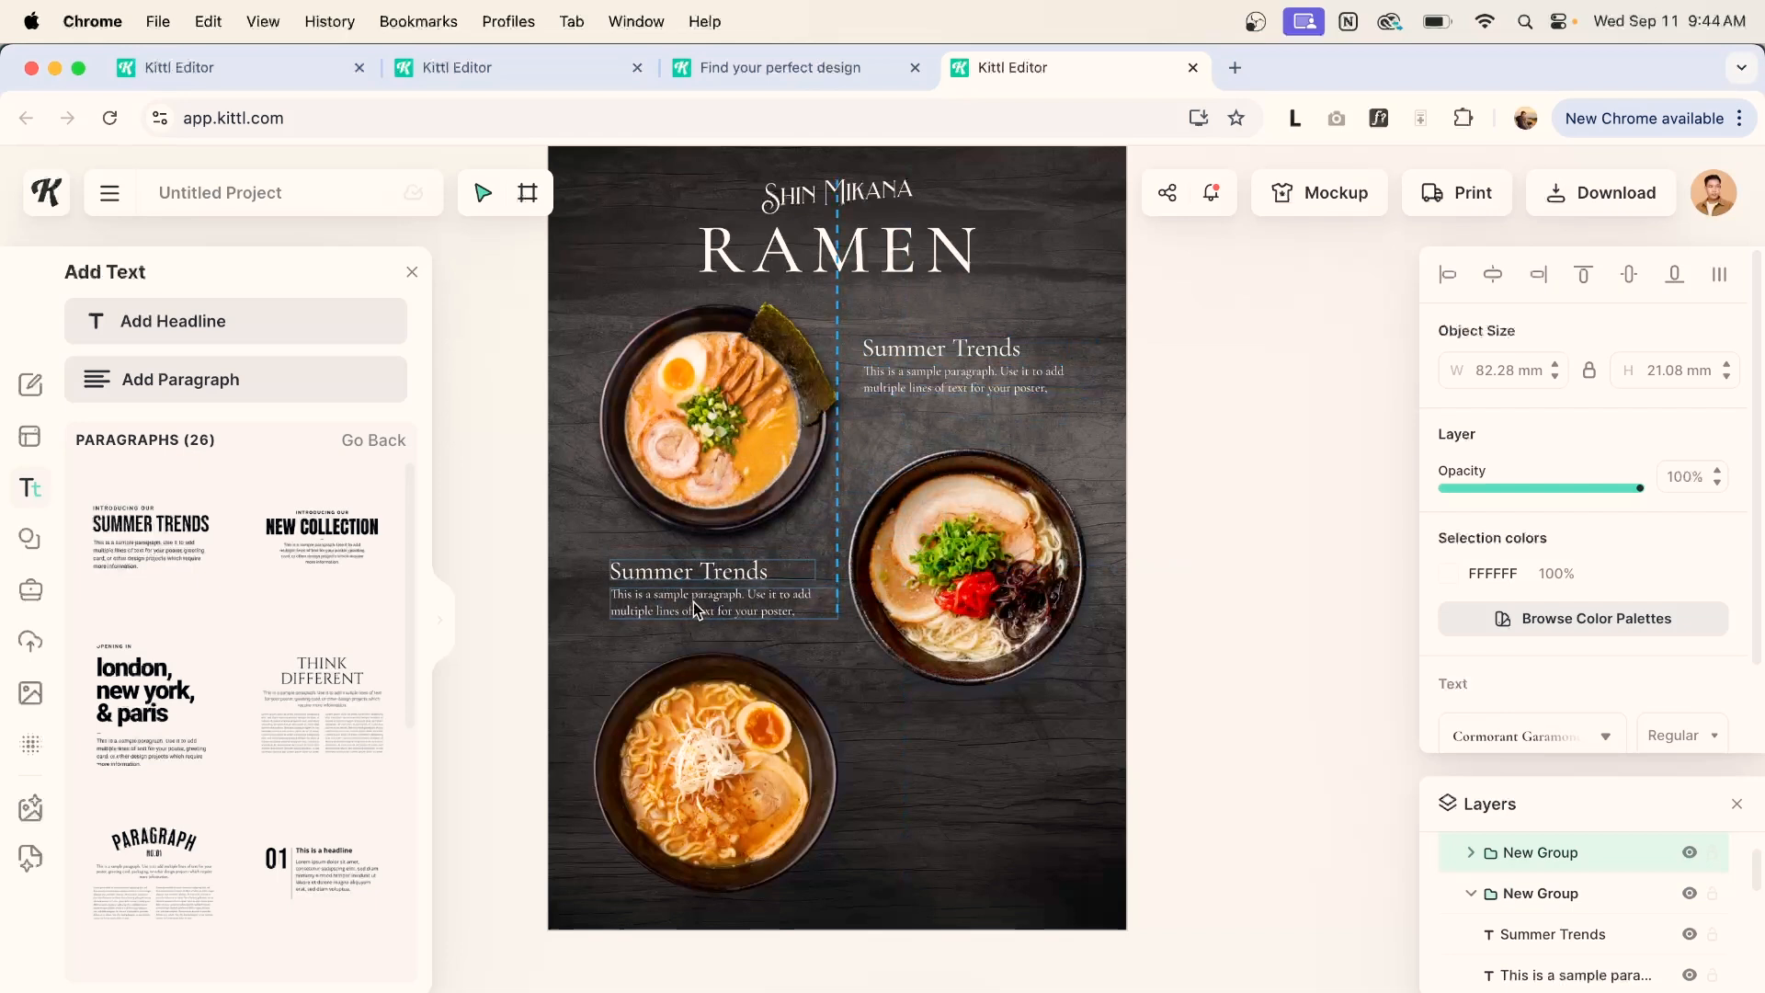
Position the third copy of the Summer Trends text group to the right of the lowest ramen bowl.
{"action": "left_click_drag", "start_coordinate": [693, 610], "coordinate": [949, 809]}
{"action": "left_click_drag", "start_coordinate": [953, 804], "coordinate": [955, 805]}
Left-align the Shin Mikana and RAMEN headlines together and move them to the artboard's upper left, above the first bowl.
{"action": "left_click", "coordinate": [782, 377]}
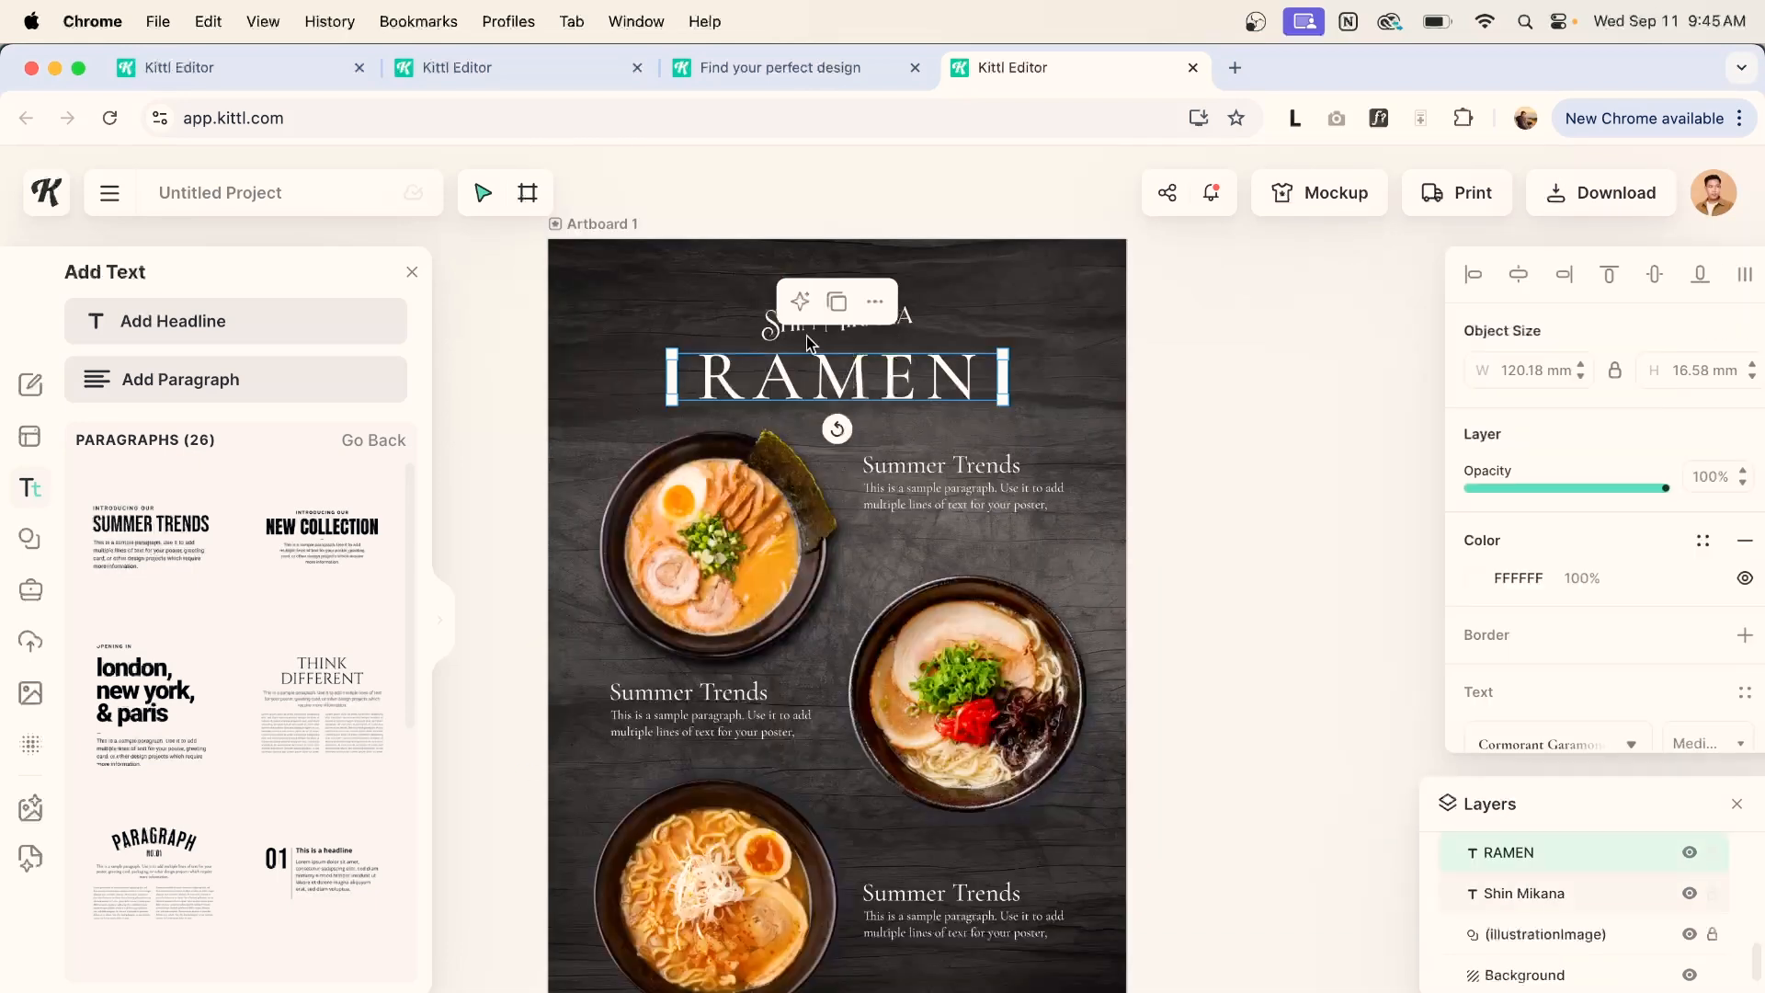
{"action": "left_click", "coordinate": [765, 332], "text": "shift"}
{"action": "scroll", "coordinate": [1595, 578], "scroll_direction": "down", "scroll_amount": 2}
{"action": "left_click", "coordinate": [1457, 724]}
{"action": "scroll", "coordinate": [1518, 506], "scroll_direction": "up", "scroll_amount": 2}
{"action": "left_click_drag", "start_coordinate": [956, 377], "coordinate": [878, 344]}
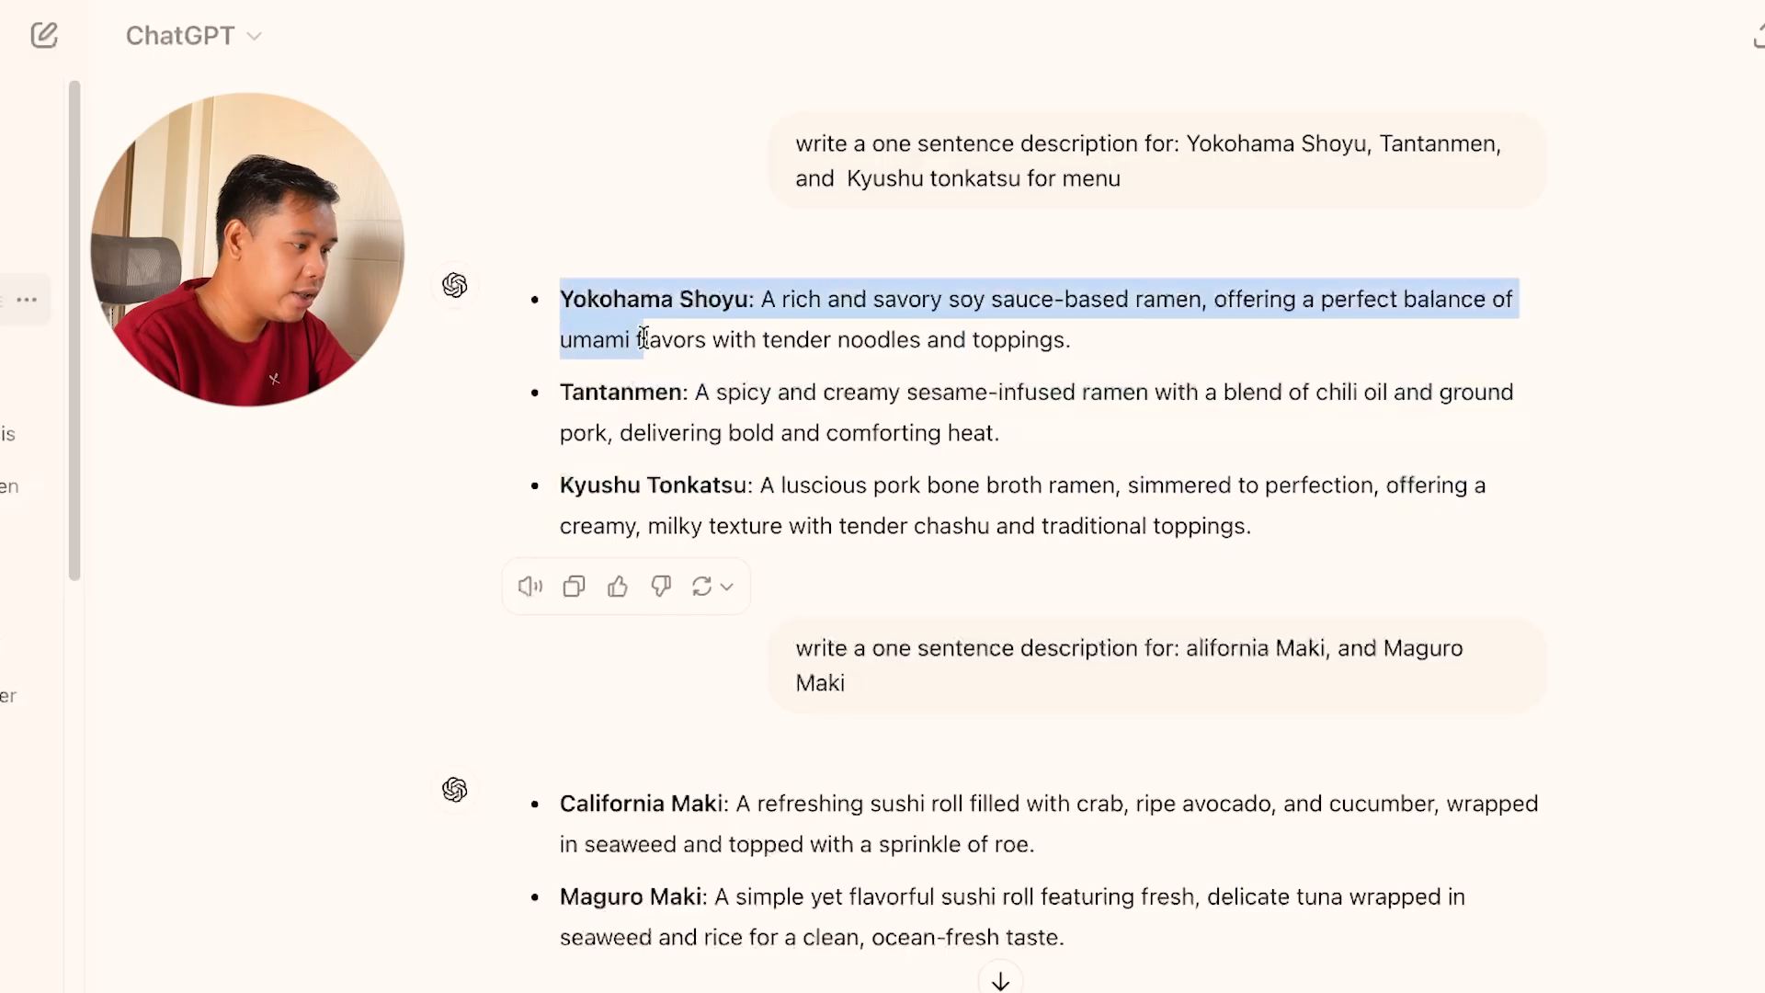
Switch to ChatGPT and select the menu descriptions for Yokohama Shoyu and Tantanmen.
{"action": "left_click", "coordinate": [559, 181]}
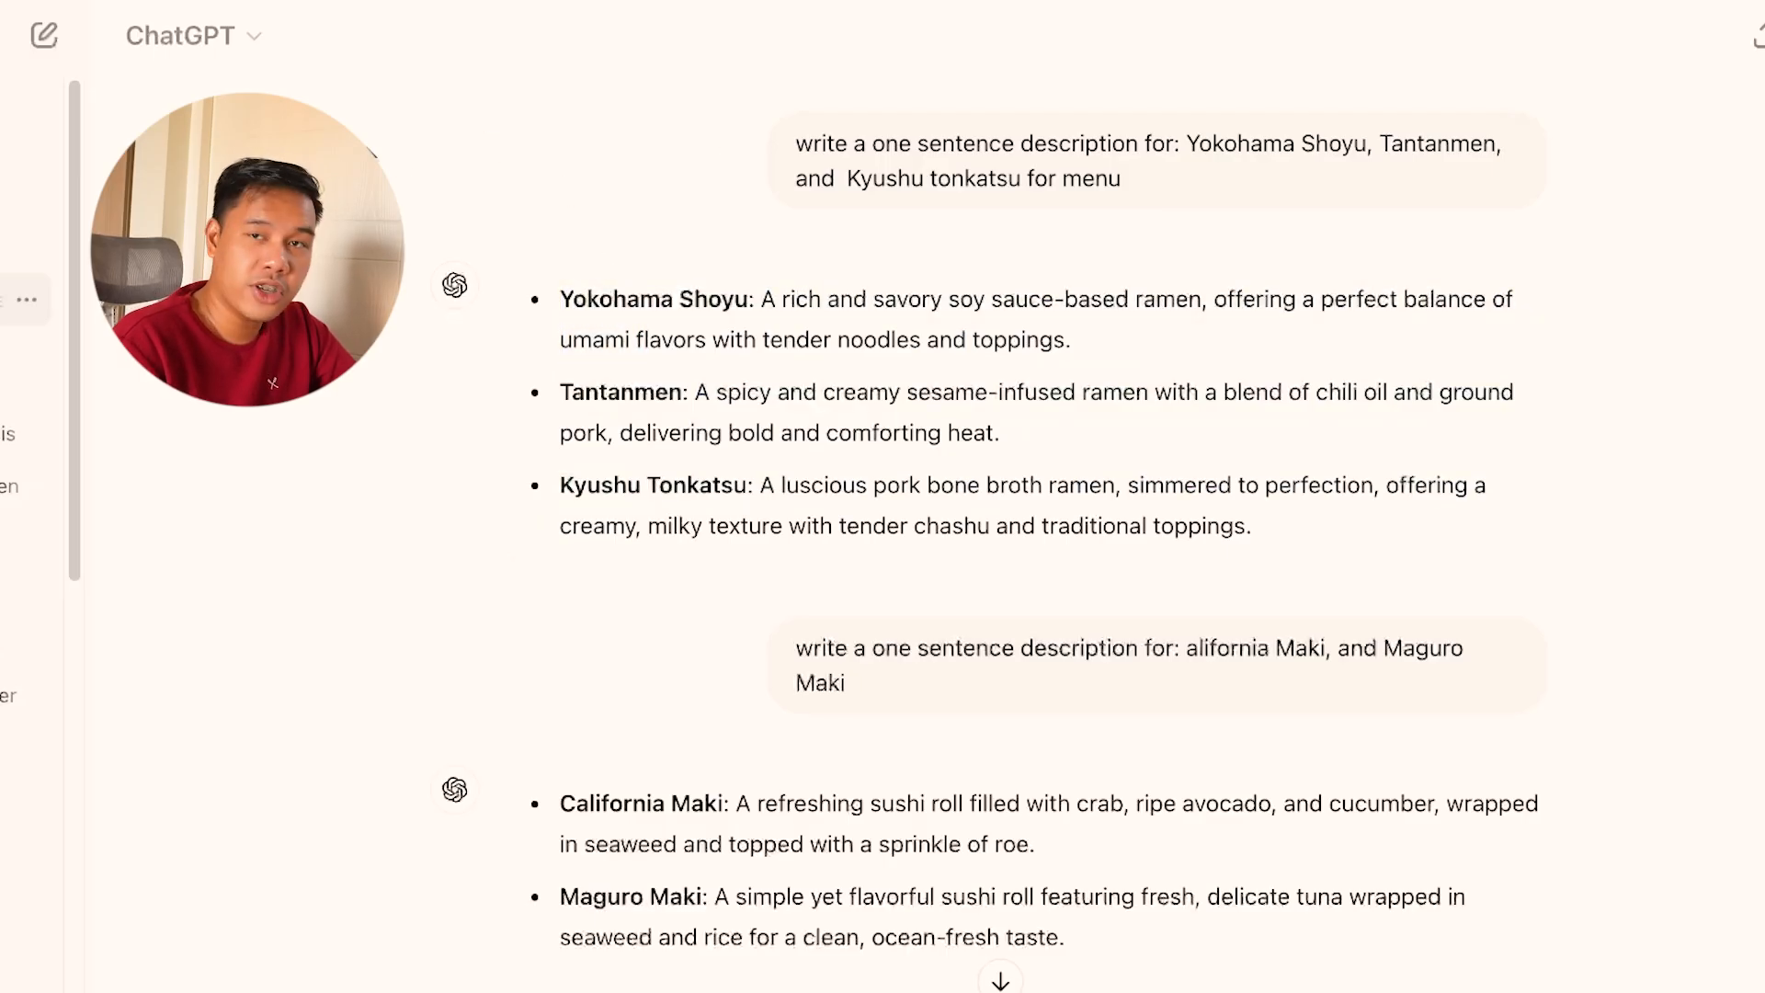
{"action": "left_click_drag", "start_coordinate": [560, 299], "coordinate": [1000, 433]}
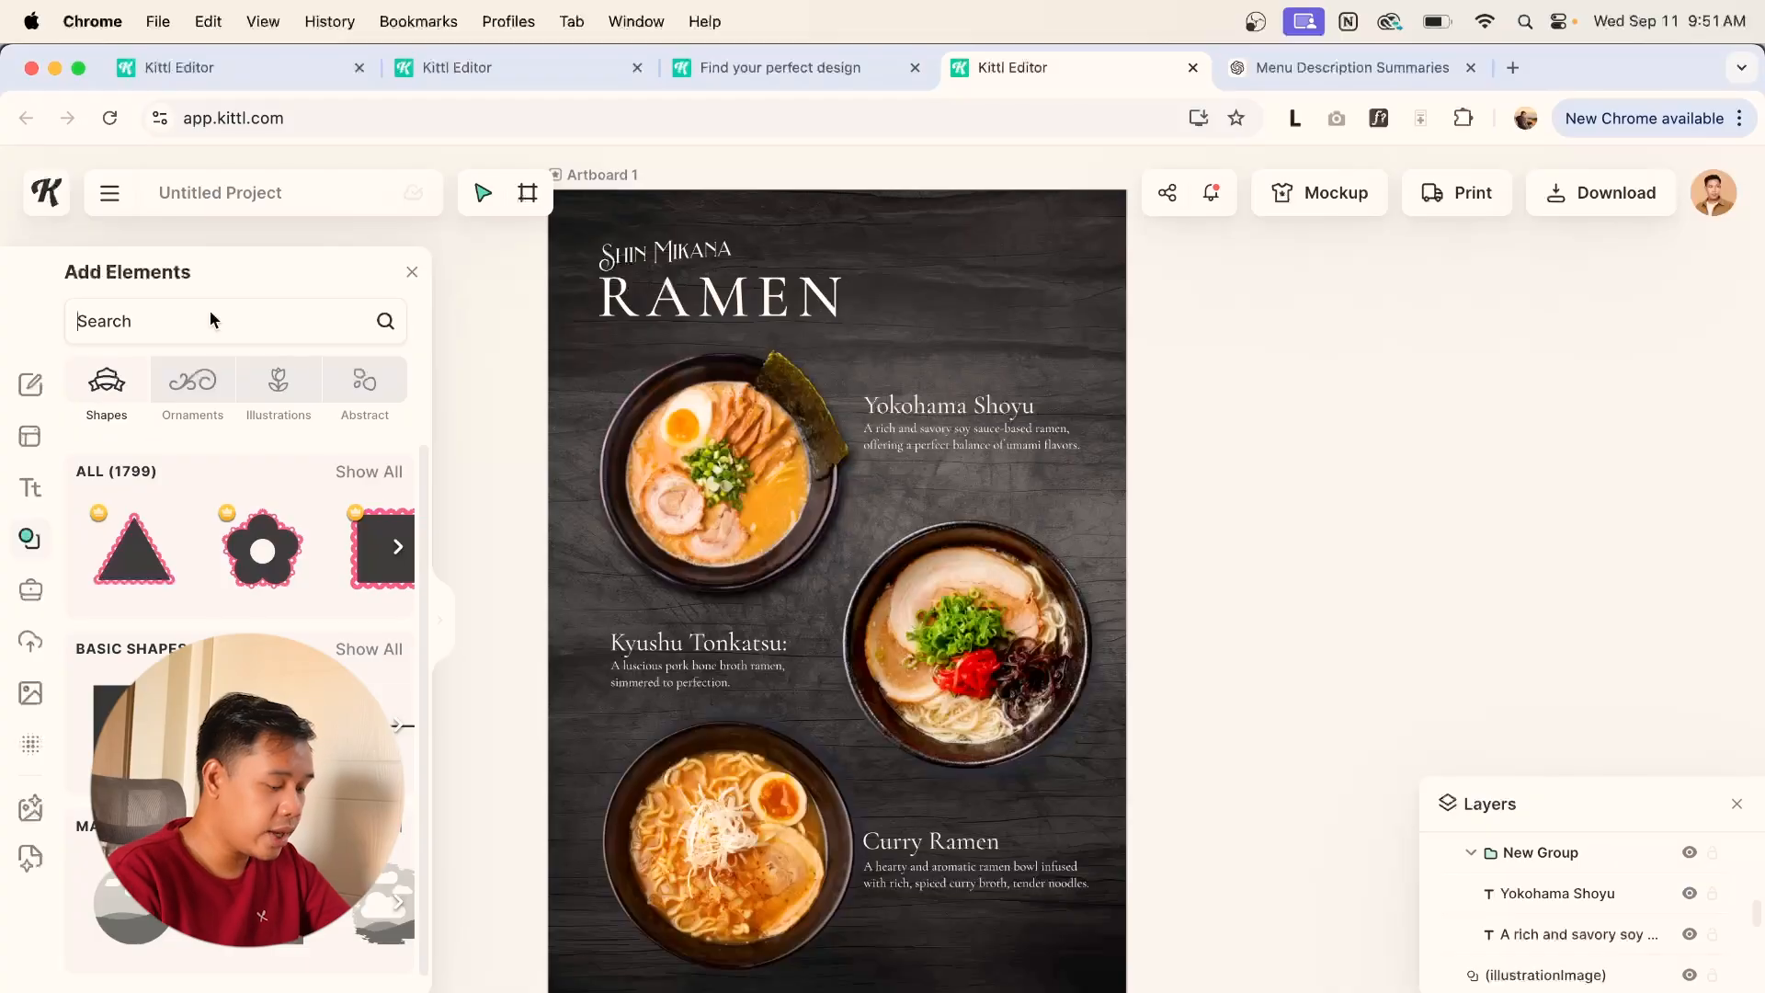
Search the elements for "brush" and place a horizontal brushstroke, about 43 mm long, under the Yokohama Shoyu description.
{"action": "left_click", "coordinate": [210, 313]}
{"action": "type", "text": "brush"}
{"action": "key", "text": "Return"}
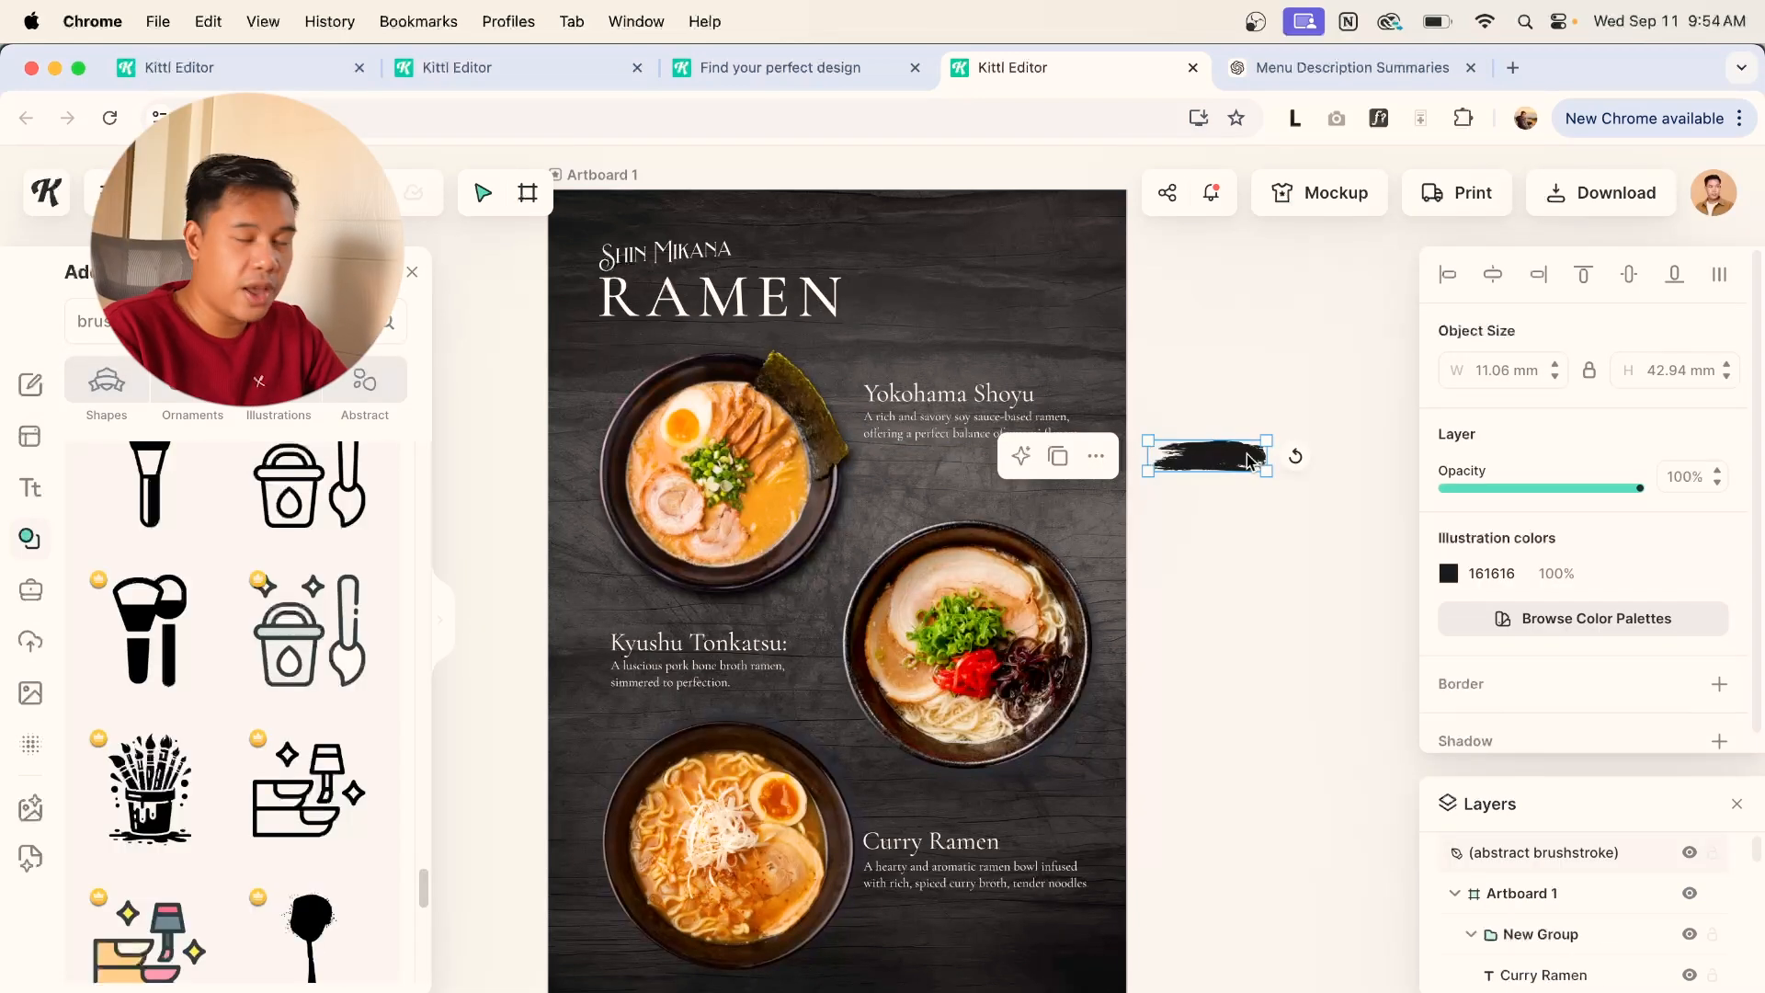
{"action": "left_click_drag", "start_coordinate": [1202, 473], "coordinate": [924, 488]}
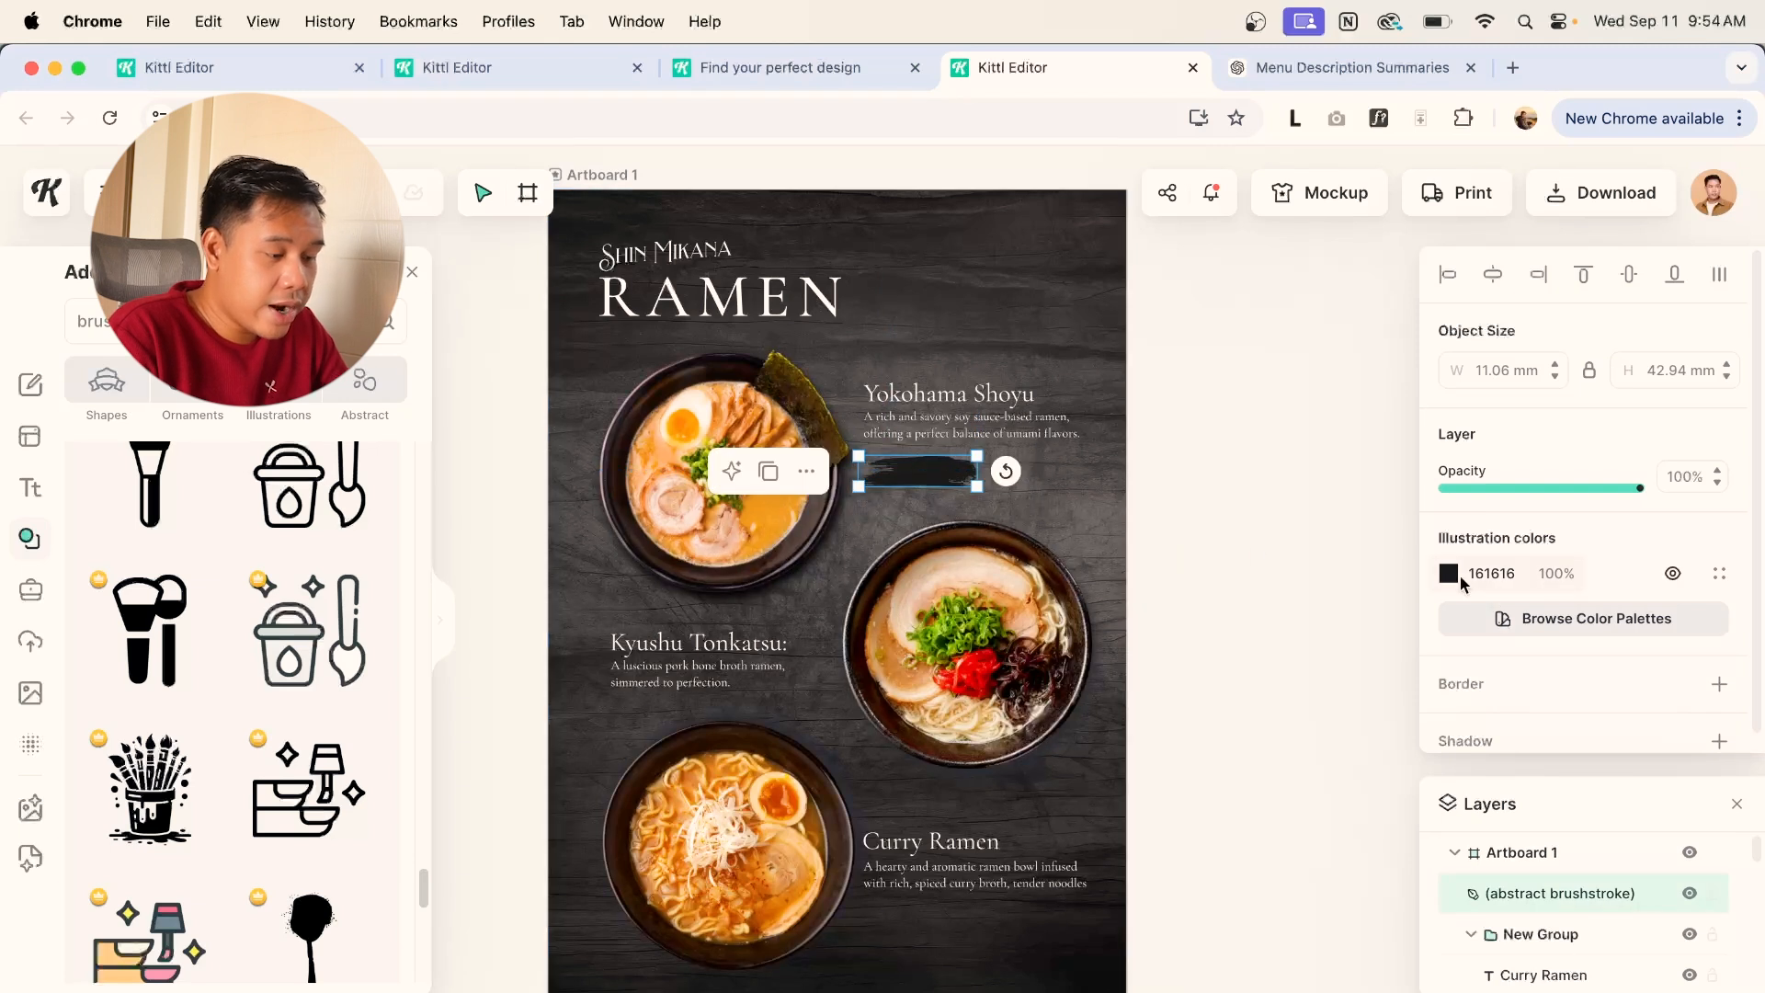
Recolor the brushstroke under the Yokohama Shoyu description to bright red FB0202.
{"action": "left_click", "coordinate": [1463, 577]}
{"action": "left_click_drag", "start_coordinate": [1392, 637], "coordinate": [1412, 615]}
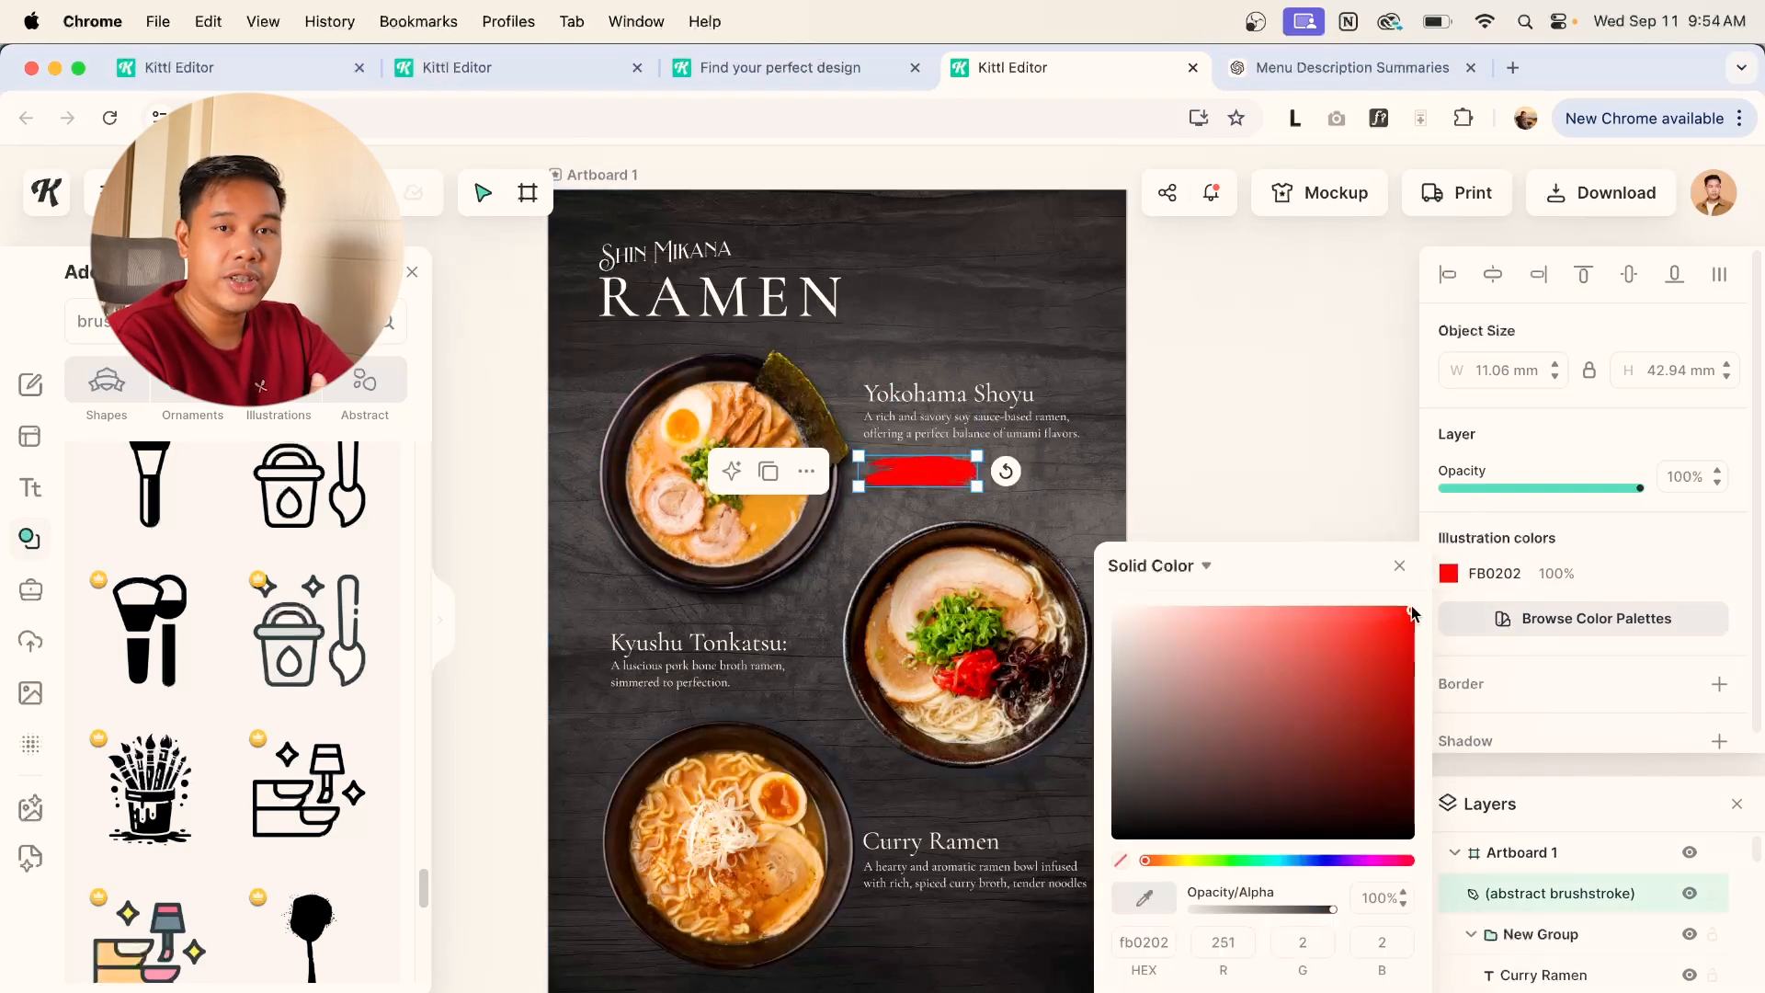
{"action": "left_click", "coordinate": [1138, 520]}
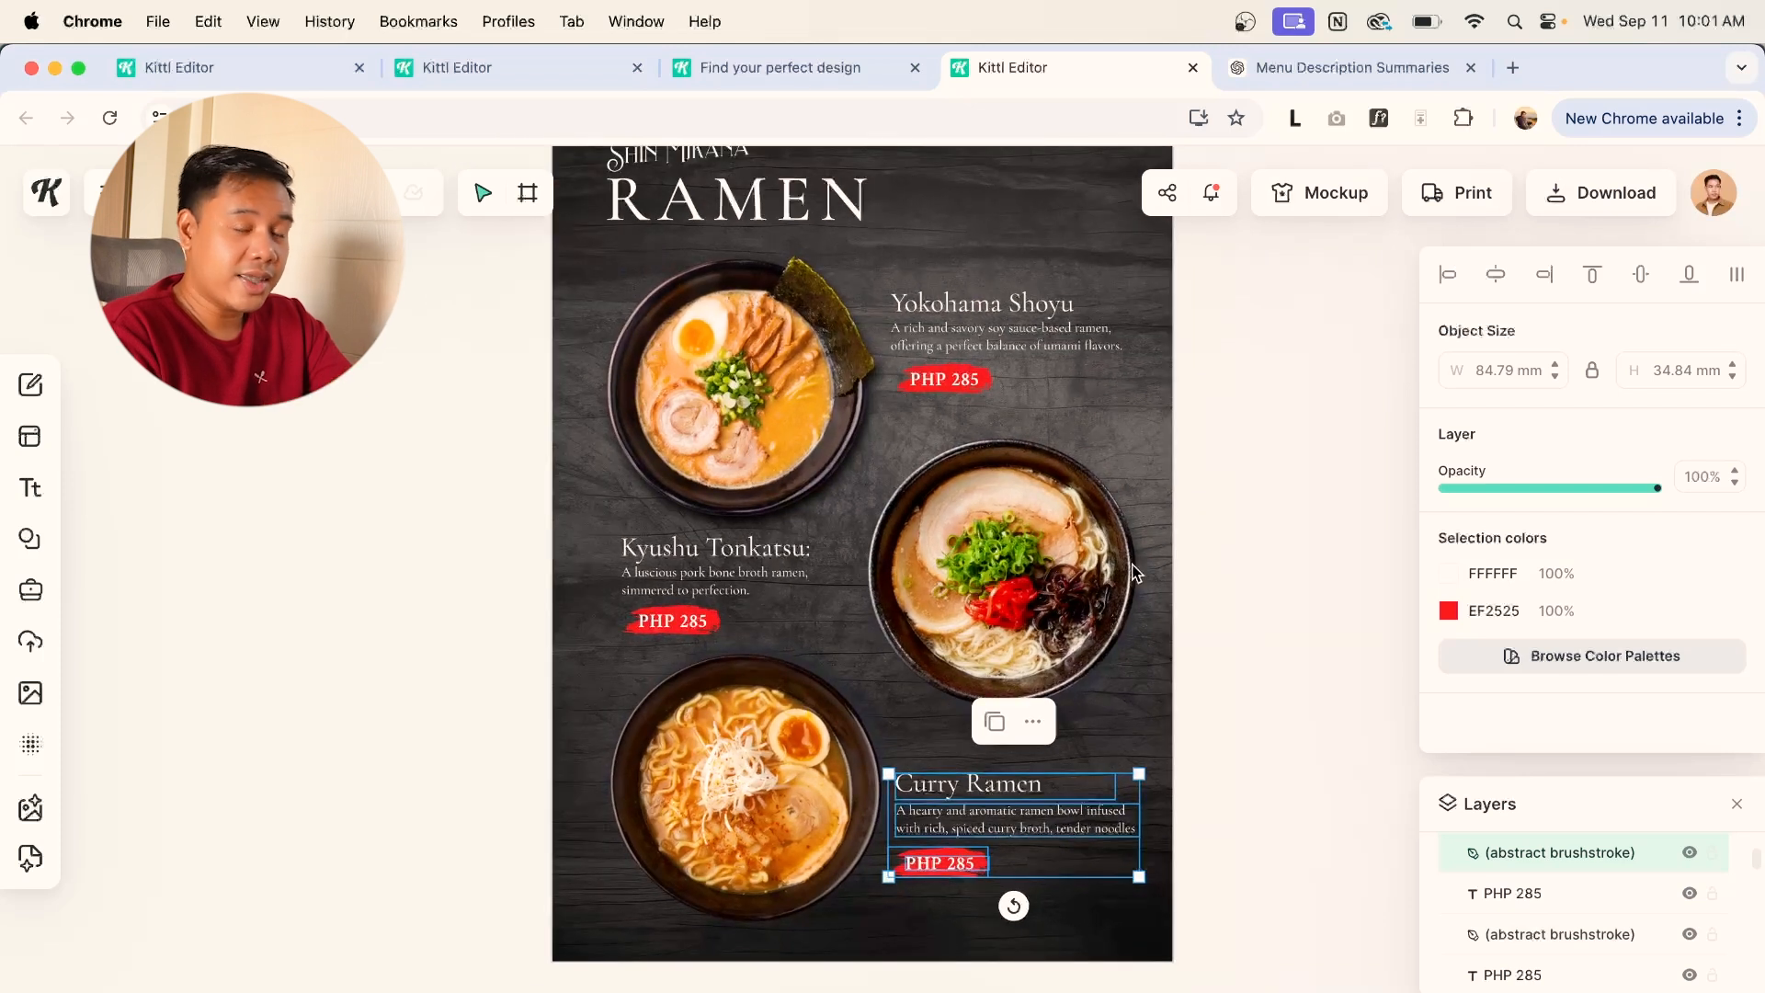
{"action": "left_click", "coordinate": [1257, 556]}
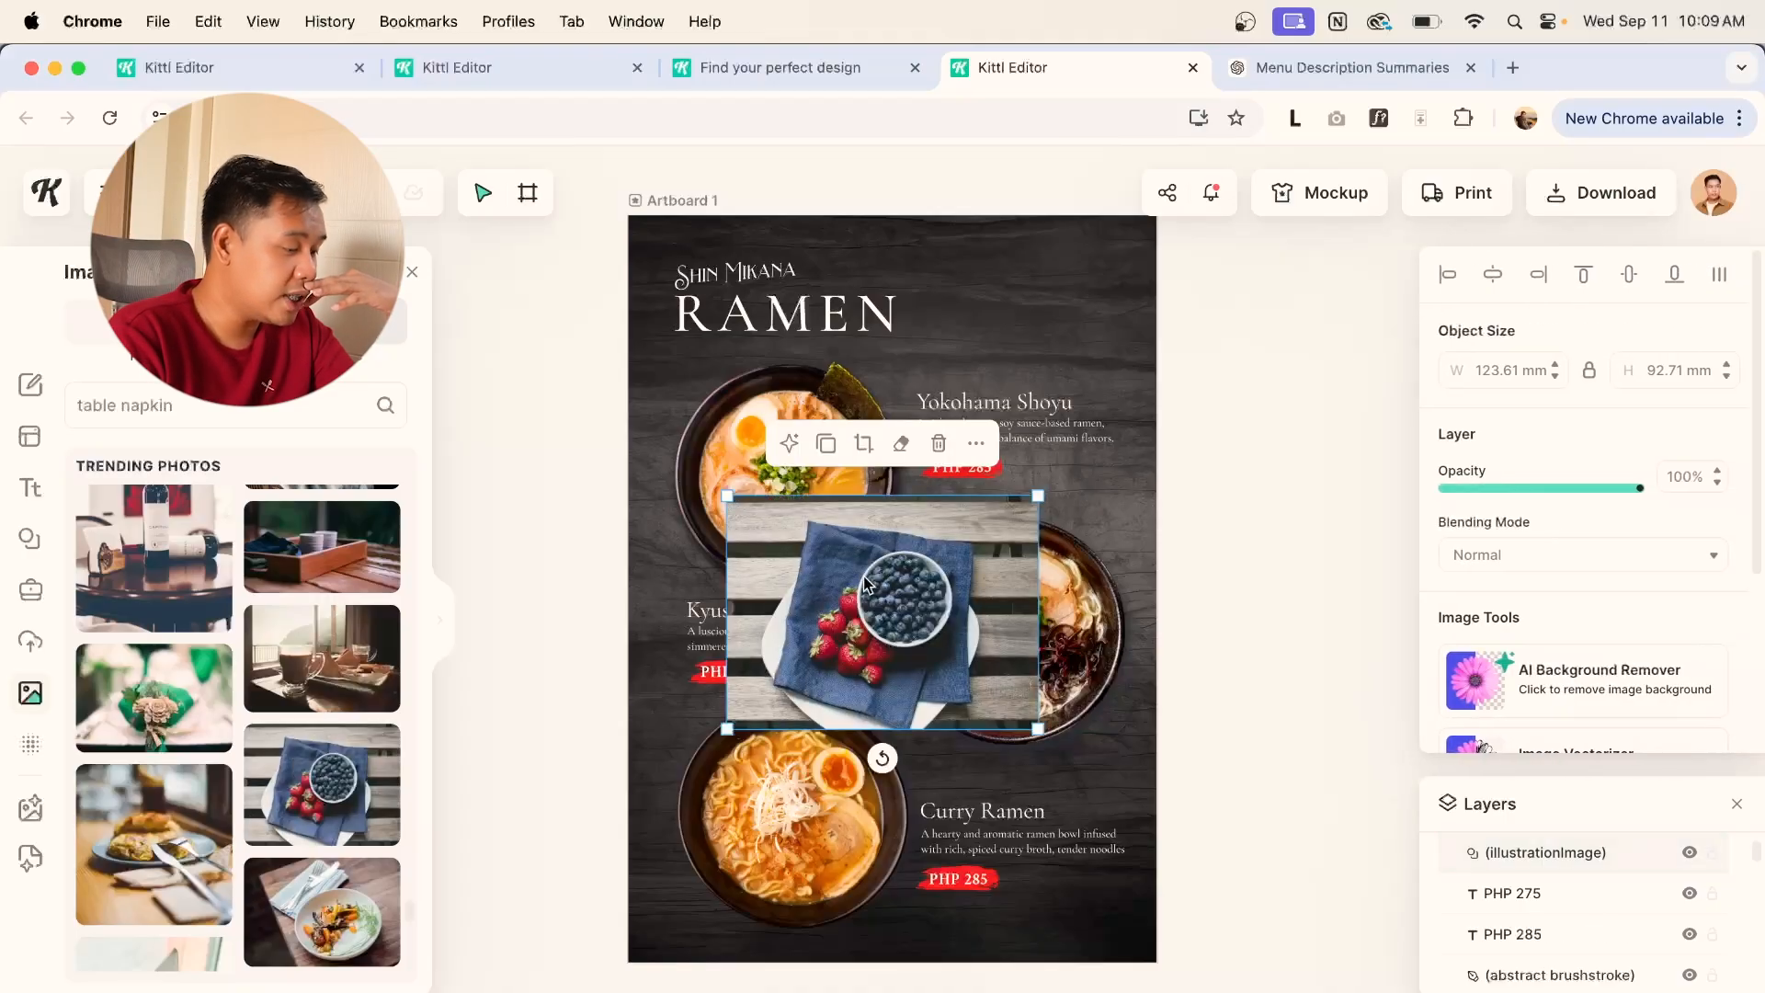
Remove the background from the blue table napkin photo and move the napkin beneath the red-ginger ramen bowl.
{"action": "left_click", "coordinate": [1608, 630]}
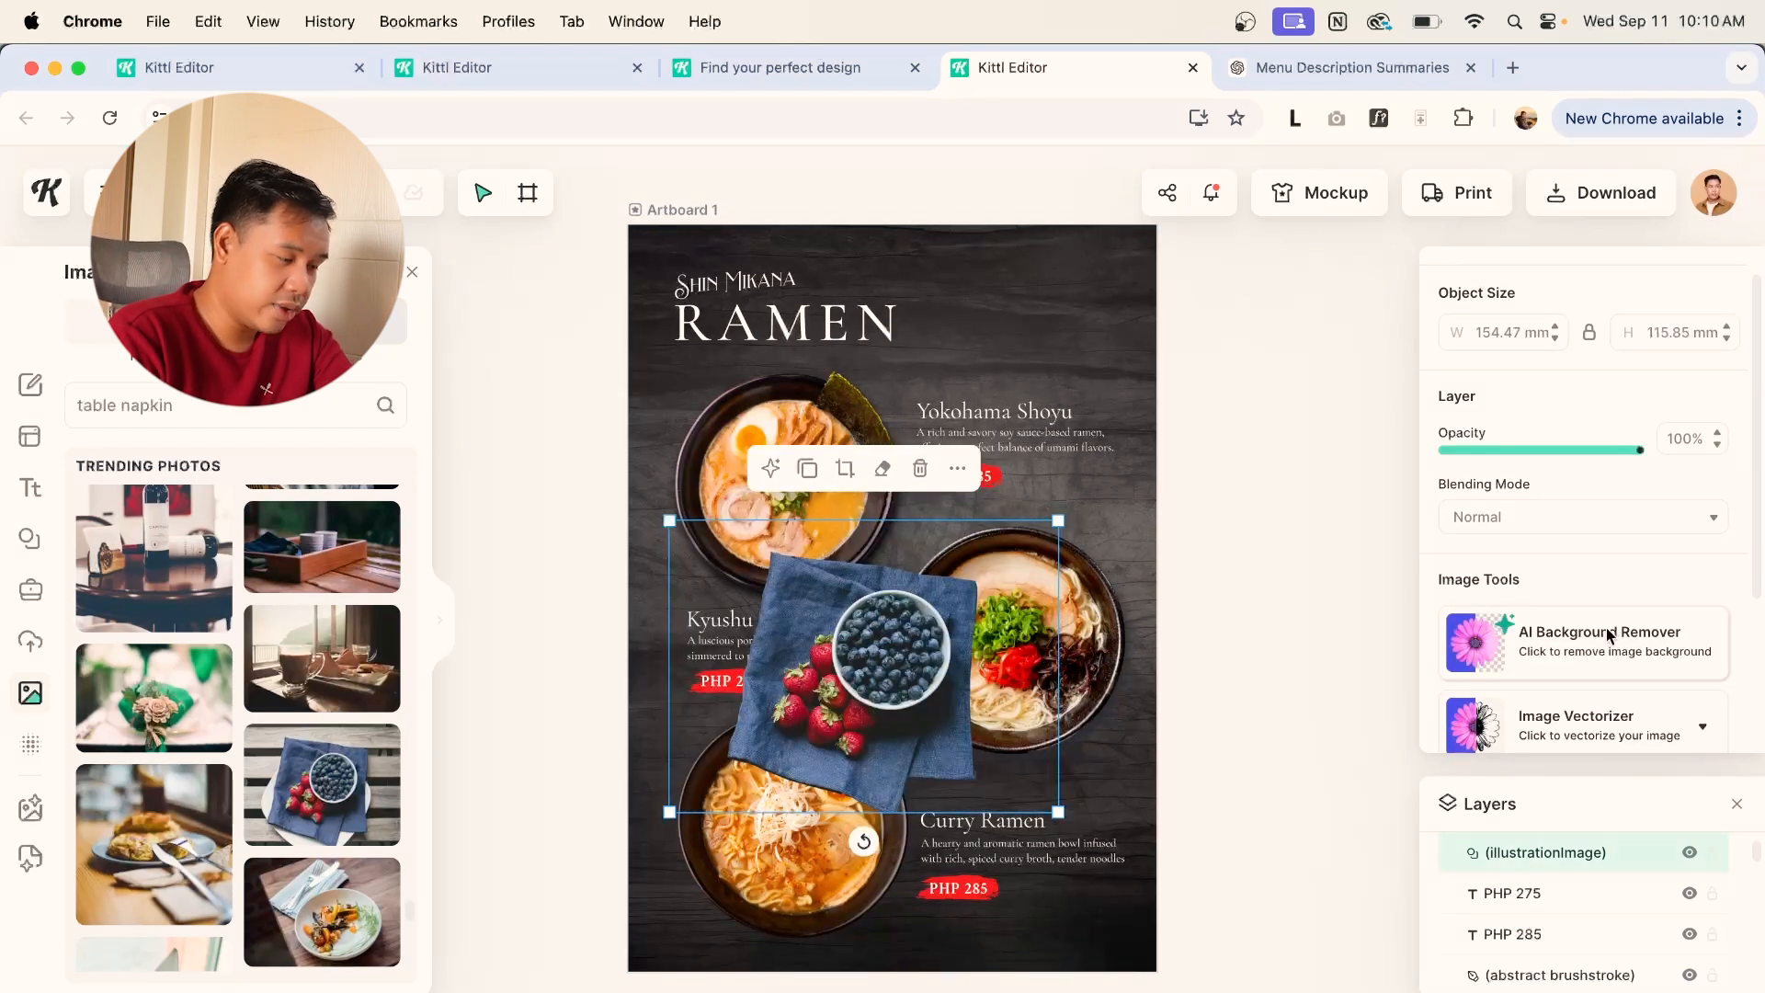
{"action": "scroll", "coordinate": [1594, 633], "scroll_direction": "up", "scroll_amount": 1}
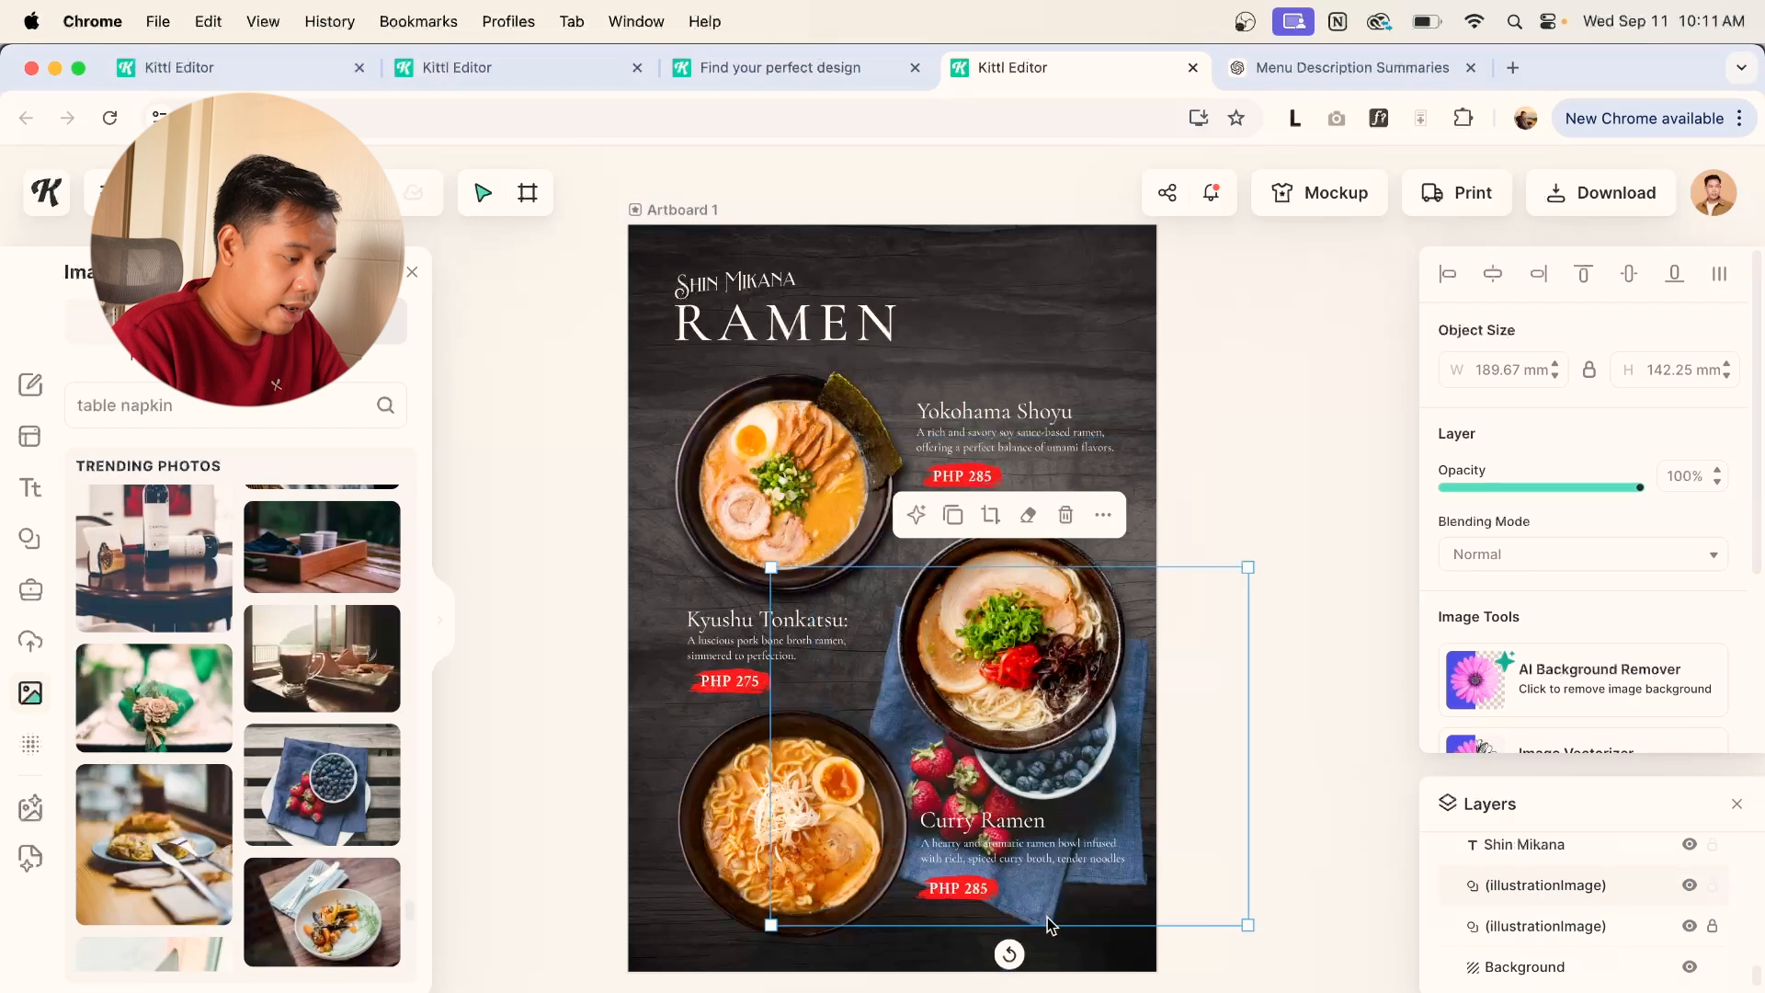
{"action": "left_click_drag", "start_coordinate": [1053, 906], "coordinate": [929, 823]}
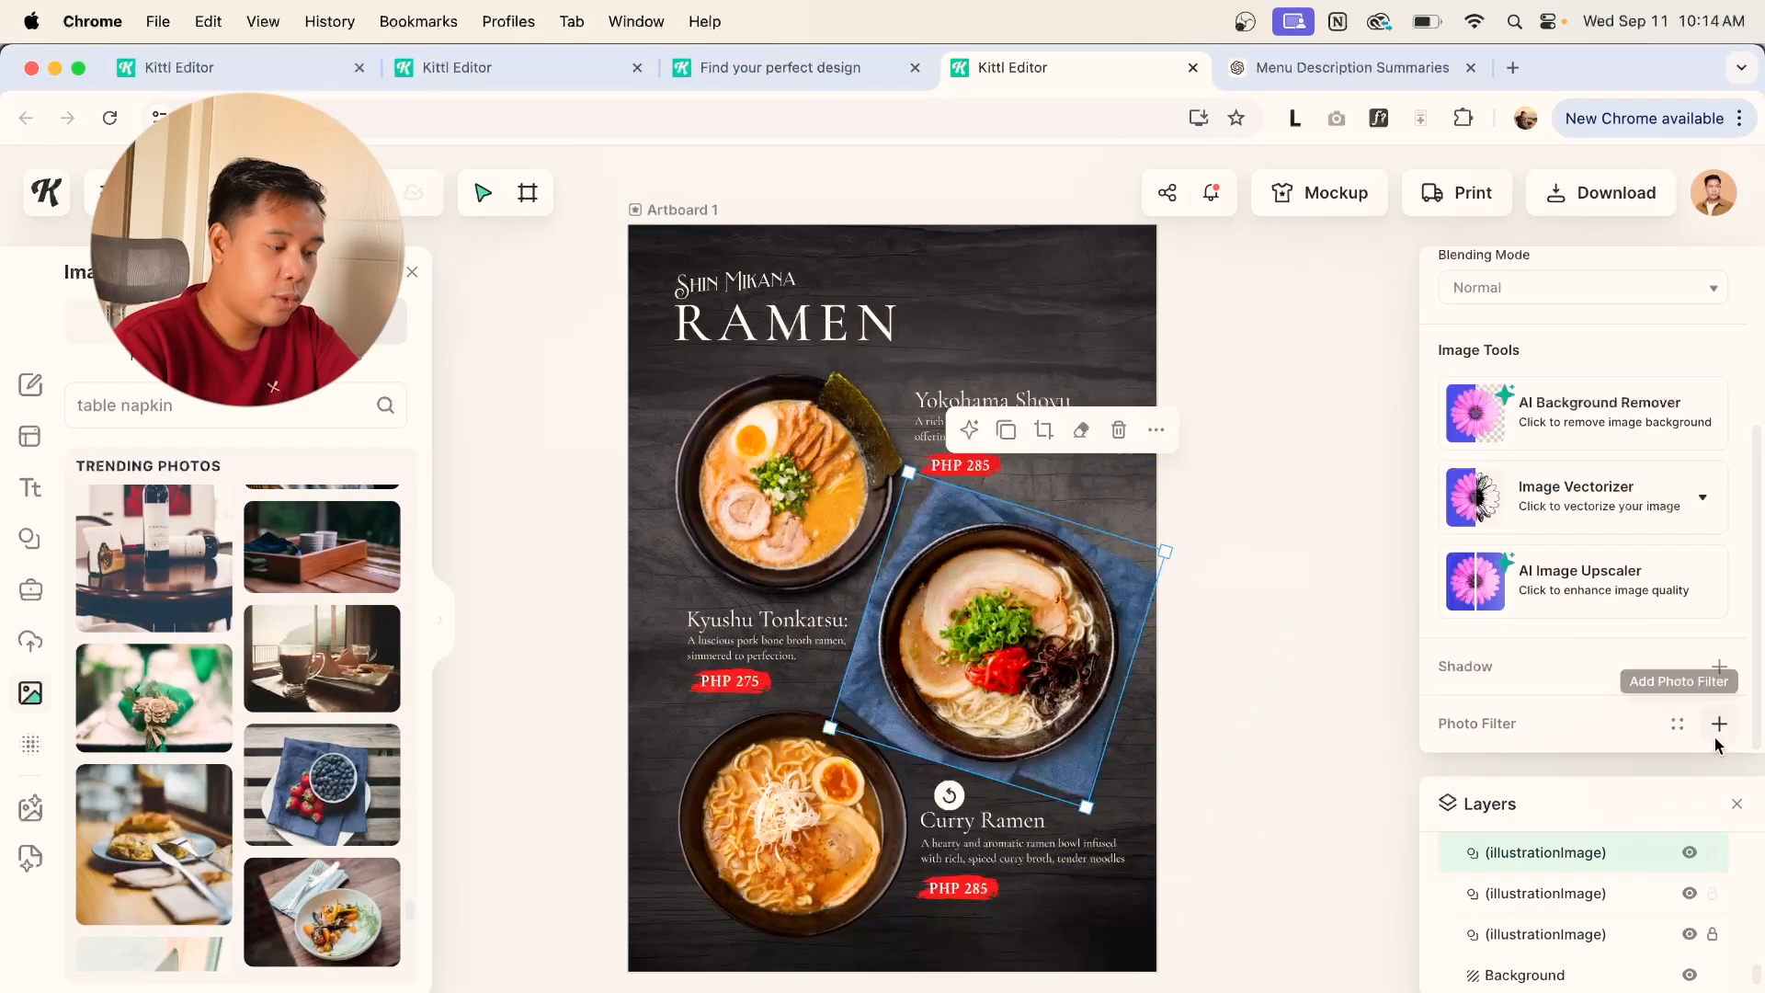
Add a photo filter to the napkin and tint it brown with hue 88, vibrance -34% and saturation -2%.
{"action": "left_click", "coordinate": [1717, 724]}
{"action": "scroll", "coordinate": [1502, 575], "scroll_direction": "down", "scroll_amount": 3}
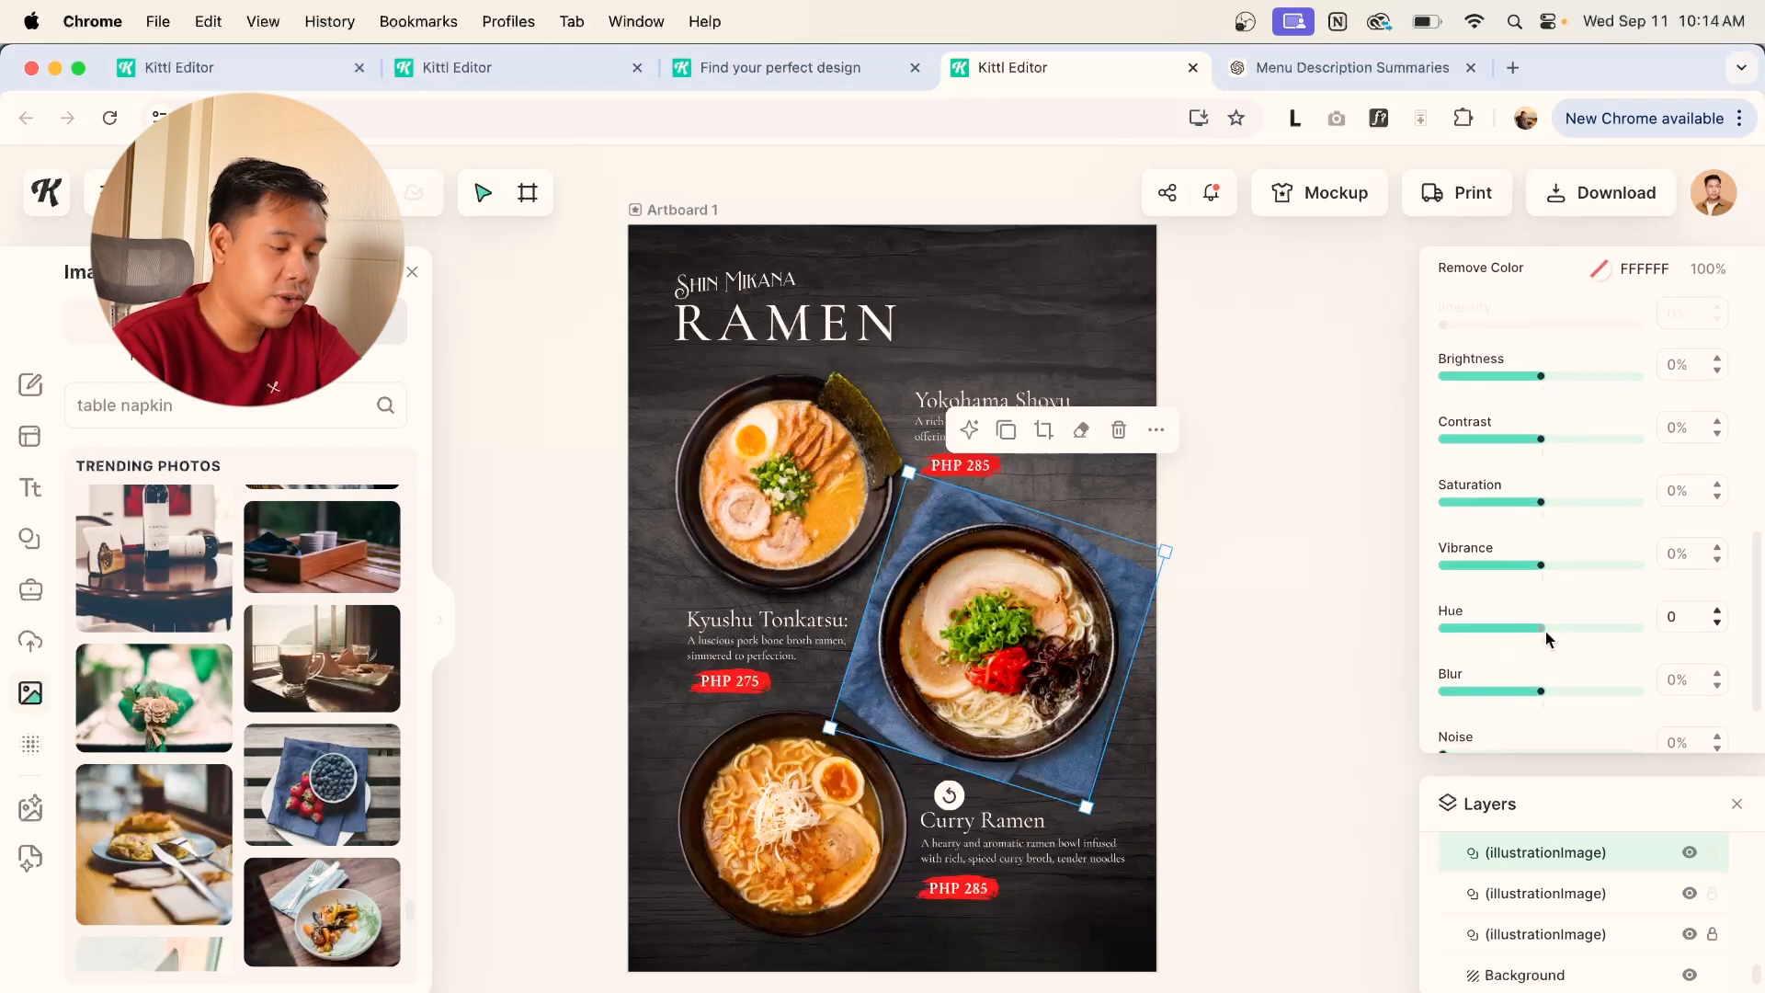
{"action": "left_click_drag", "start_coordinate": [1541, 629], "coordinate": [1497, 631]}
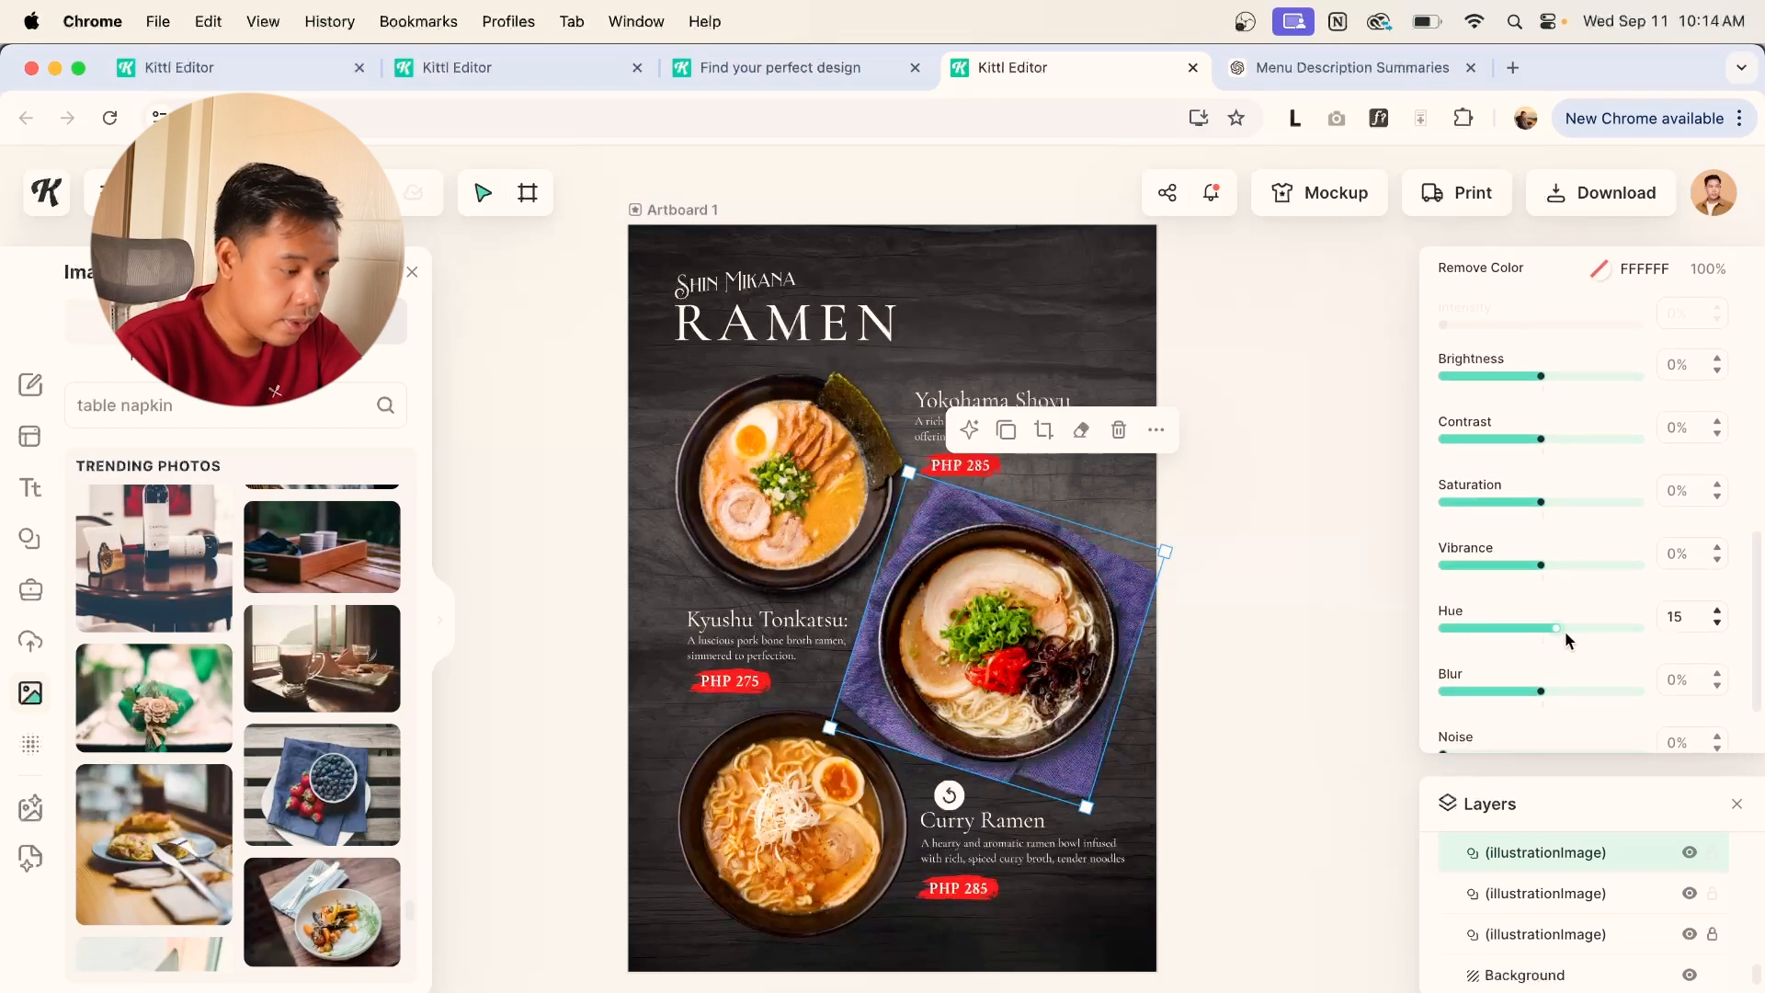
{"action": "left_click_drag", "start_coordinate": [1610, 640], "coordinate": [1636, 642]}
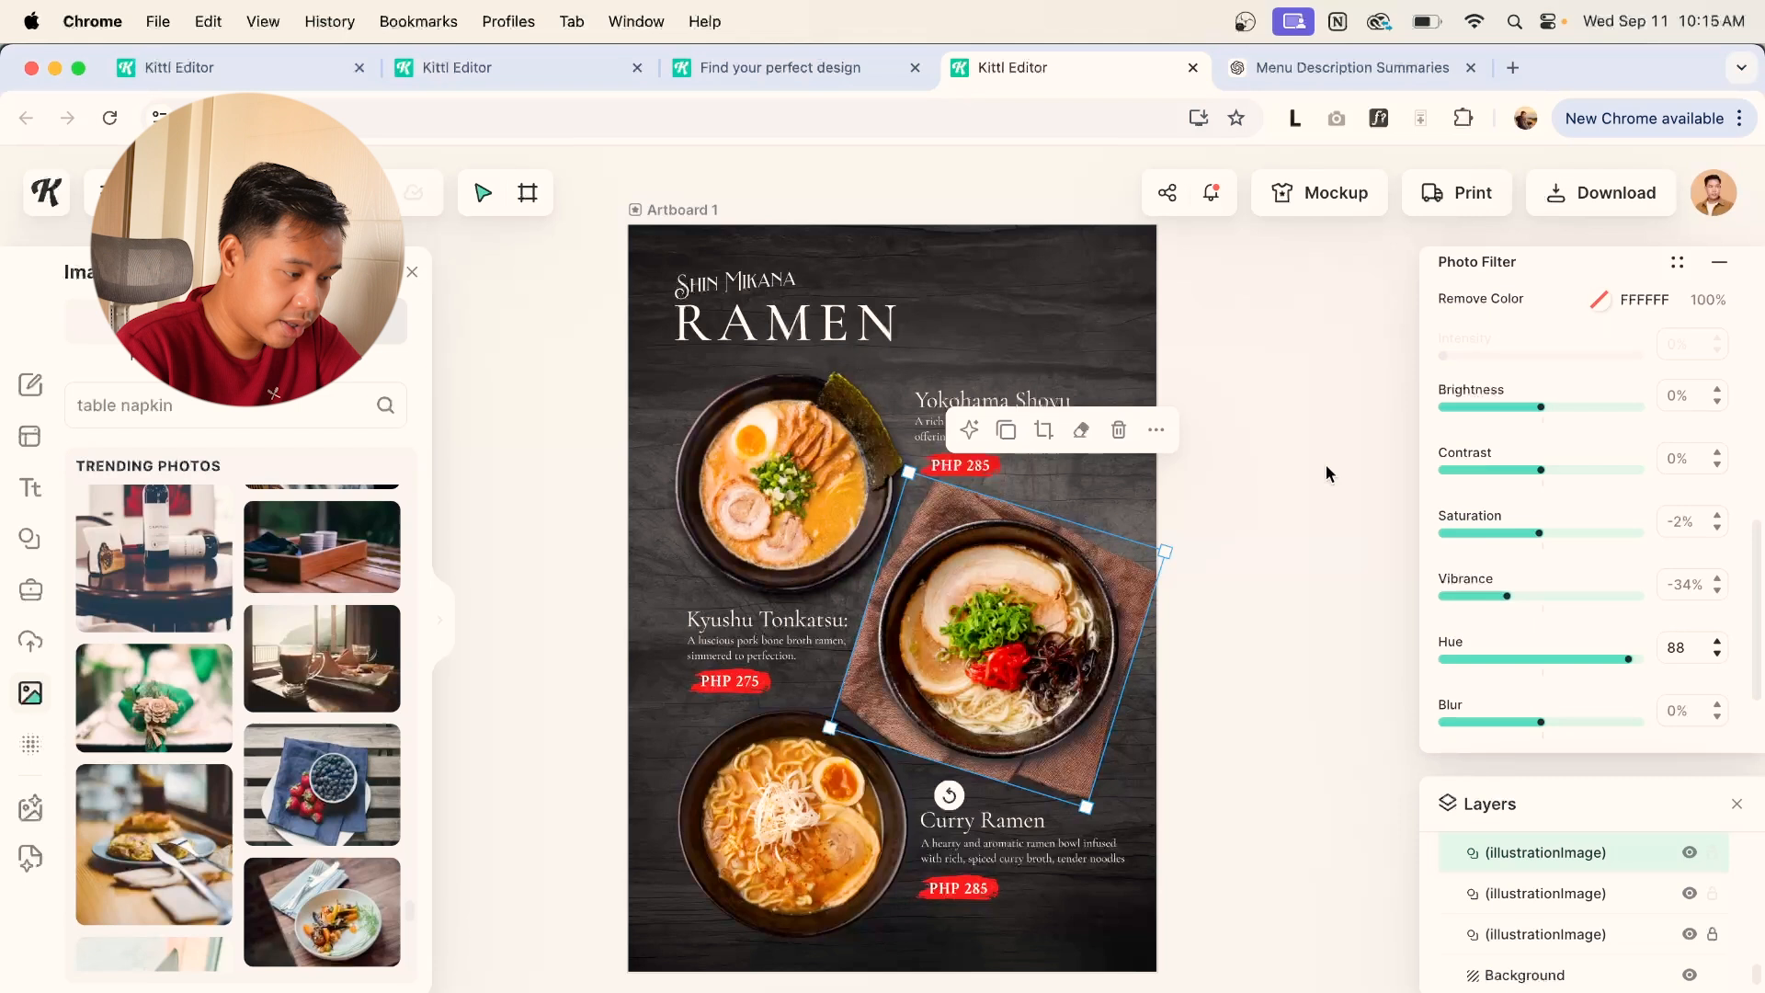
{"action": "left_click", "coordinate": [1294, 483]}
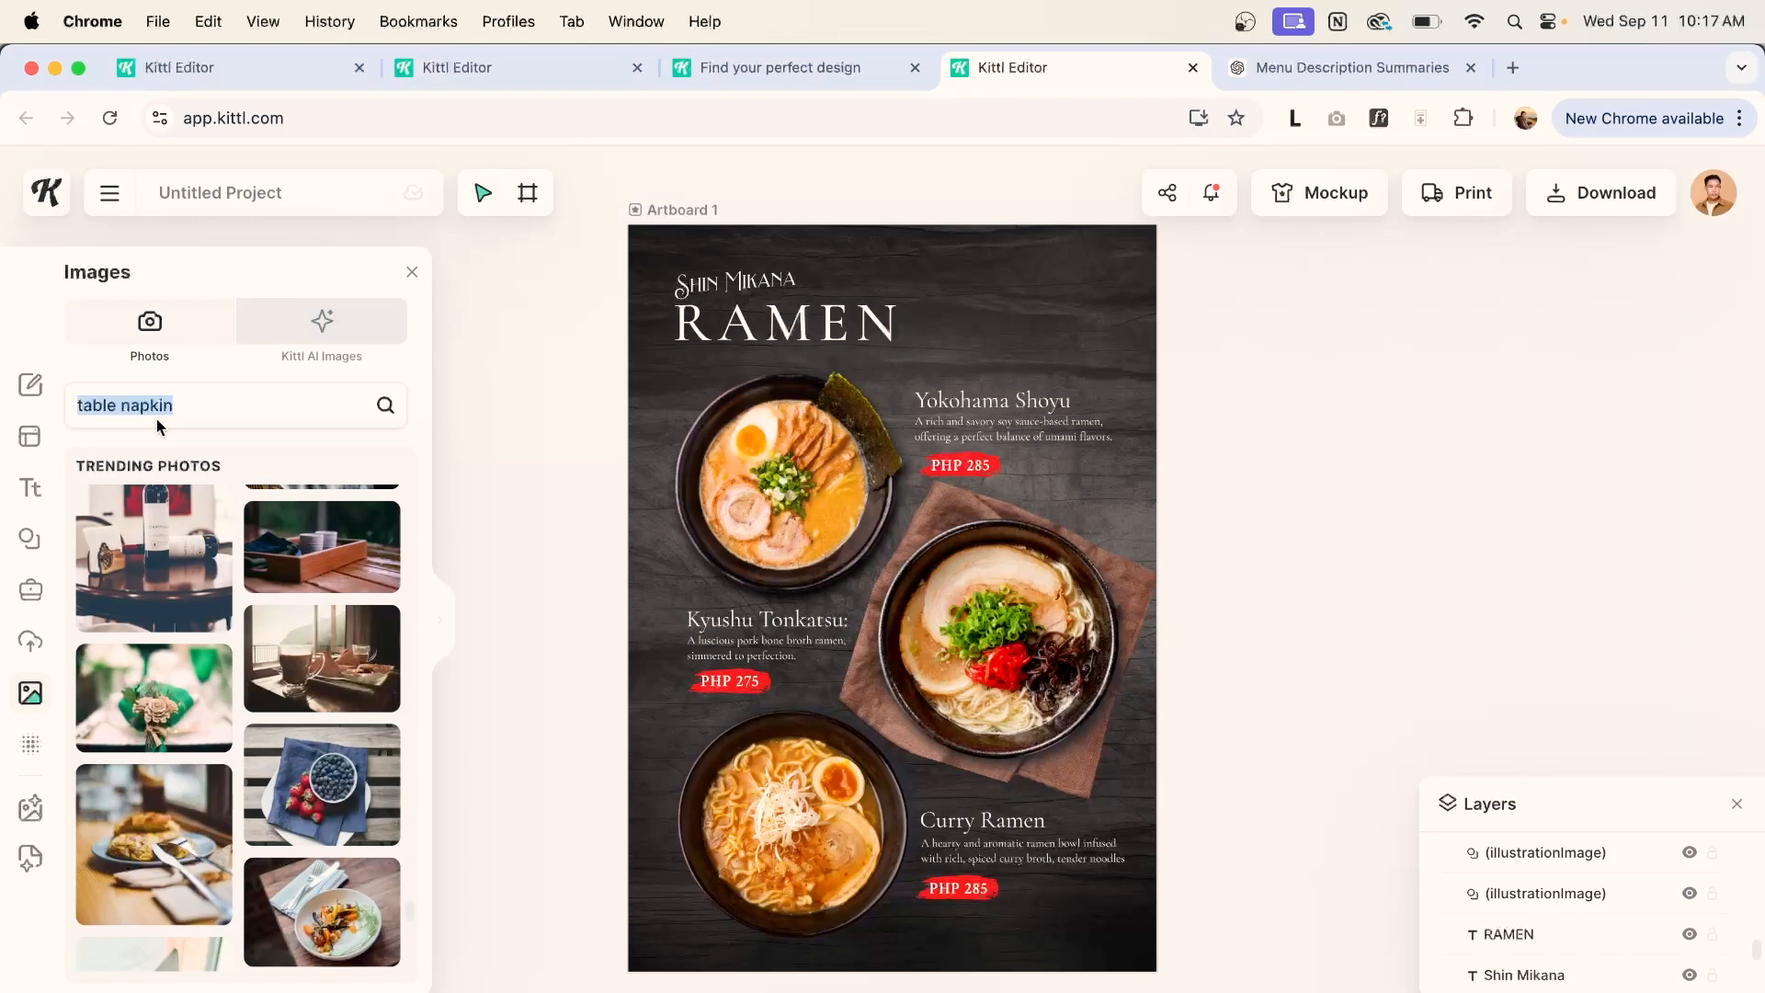
Search the photos for "pepper" and place scattered peppercorns, about 98.5 mm wide, at the menu's upper-right and lower-left corners.
{"action": "type", "text": "pepper"}
{"action": "key", "text": "Return"}
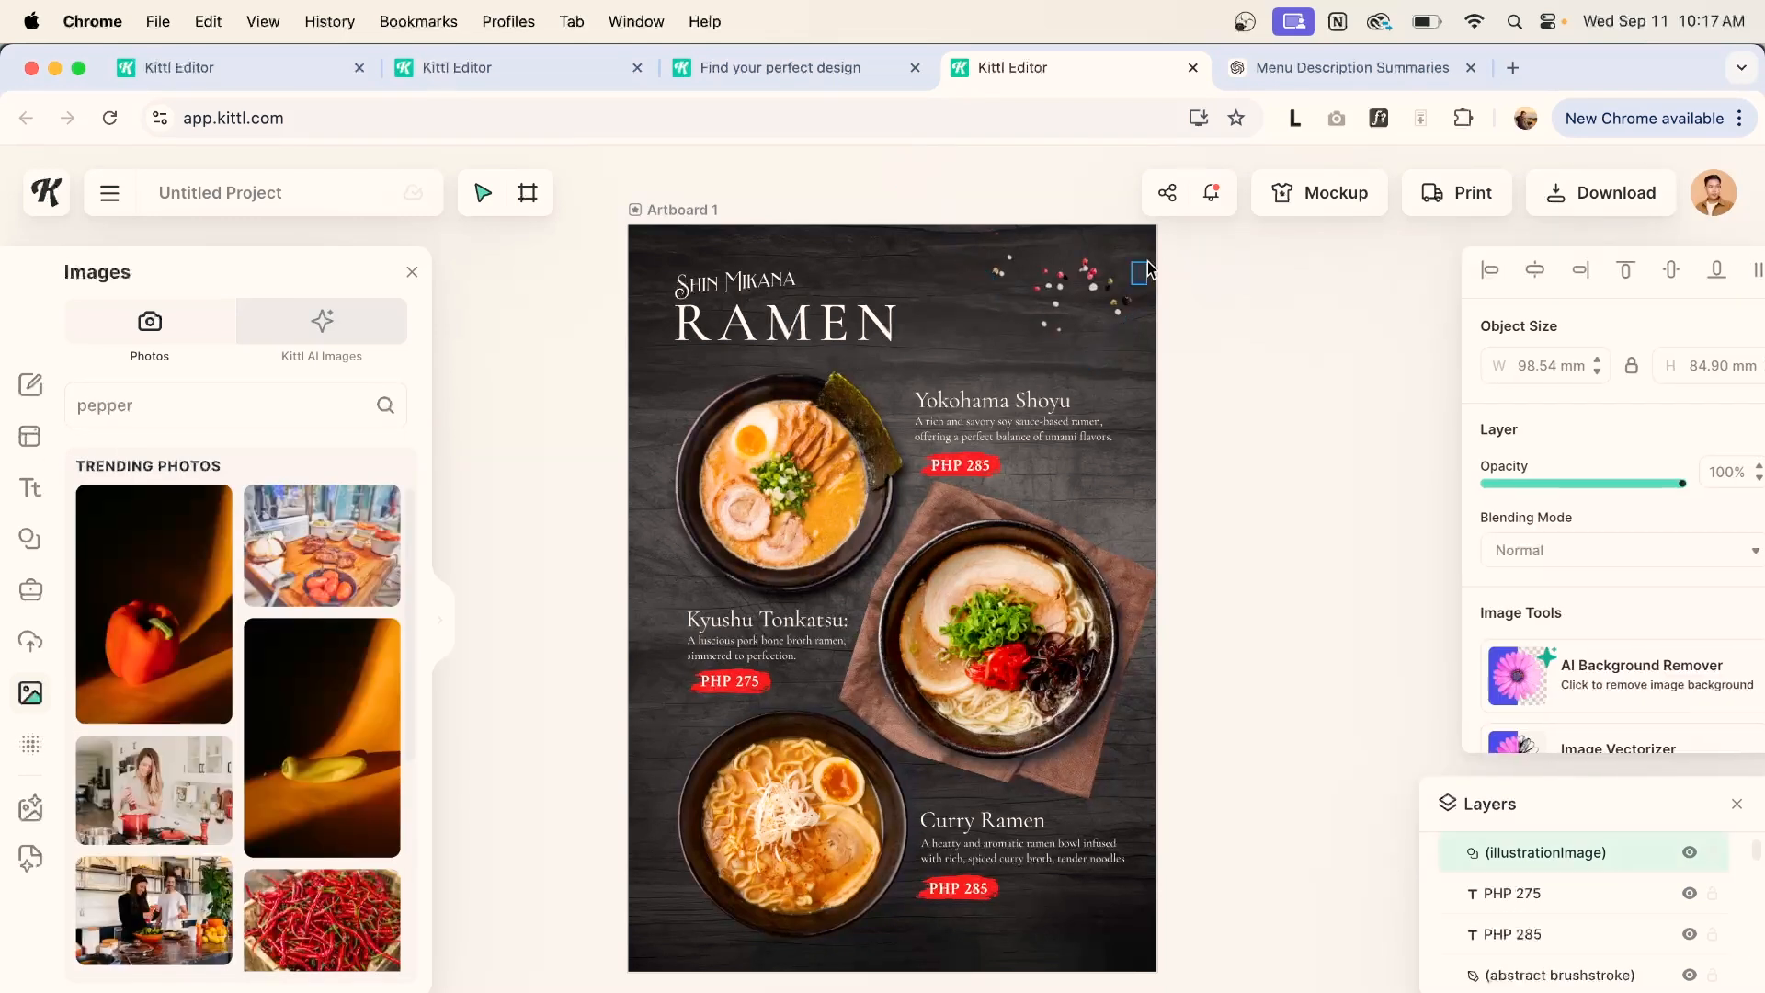
{"action": "left_click_drag", "start_coordinate": [1142, 272], "coordinate": [1112, 268]}
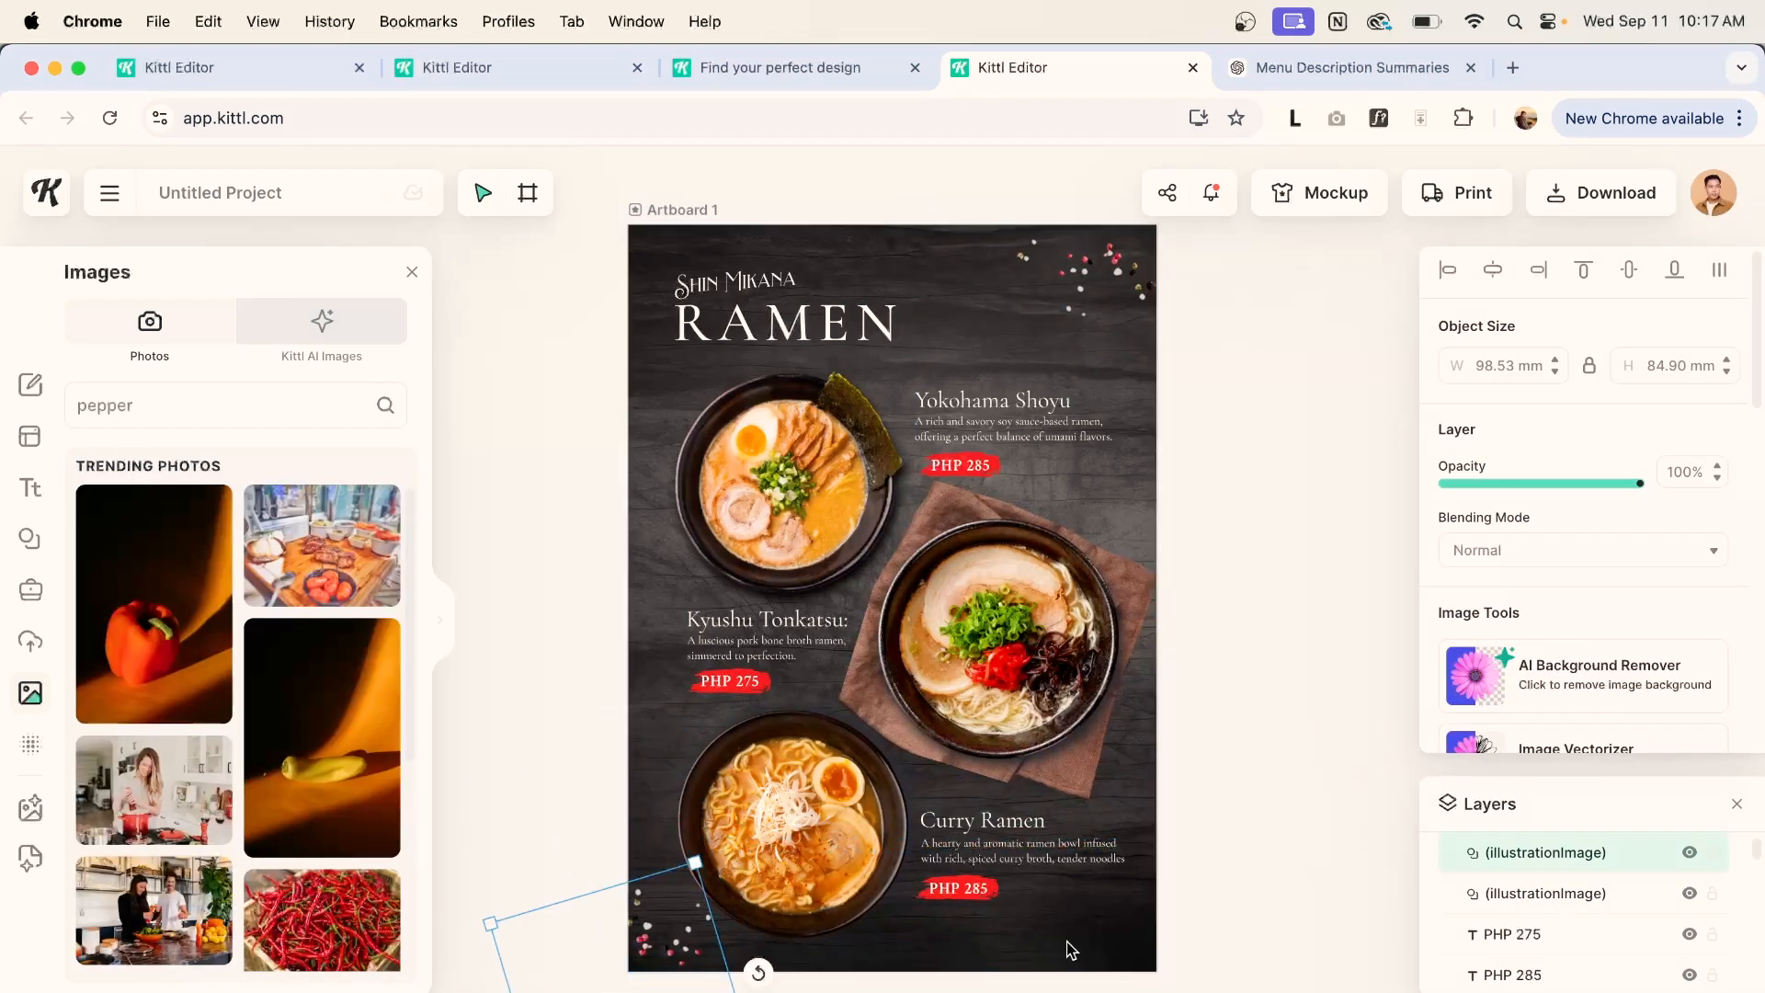
Add the uploaded chopsticks, about 87 mm wide, above the napkin bowl and set the Yokohama Shoyu title to SemiBold.
{"action": "left_click", "coordinate": [30, 641]}
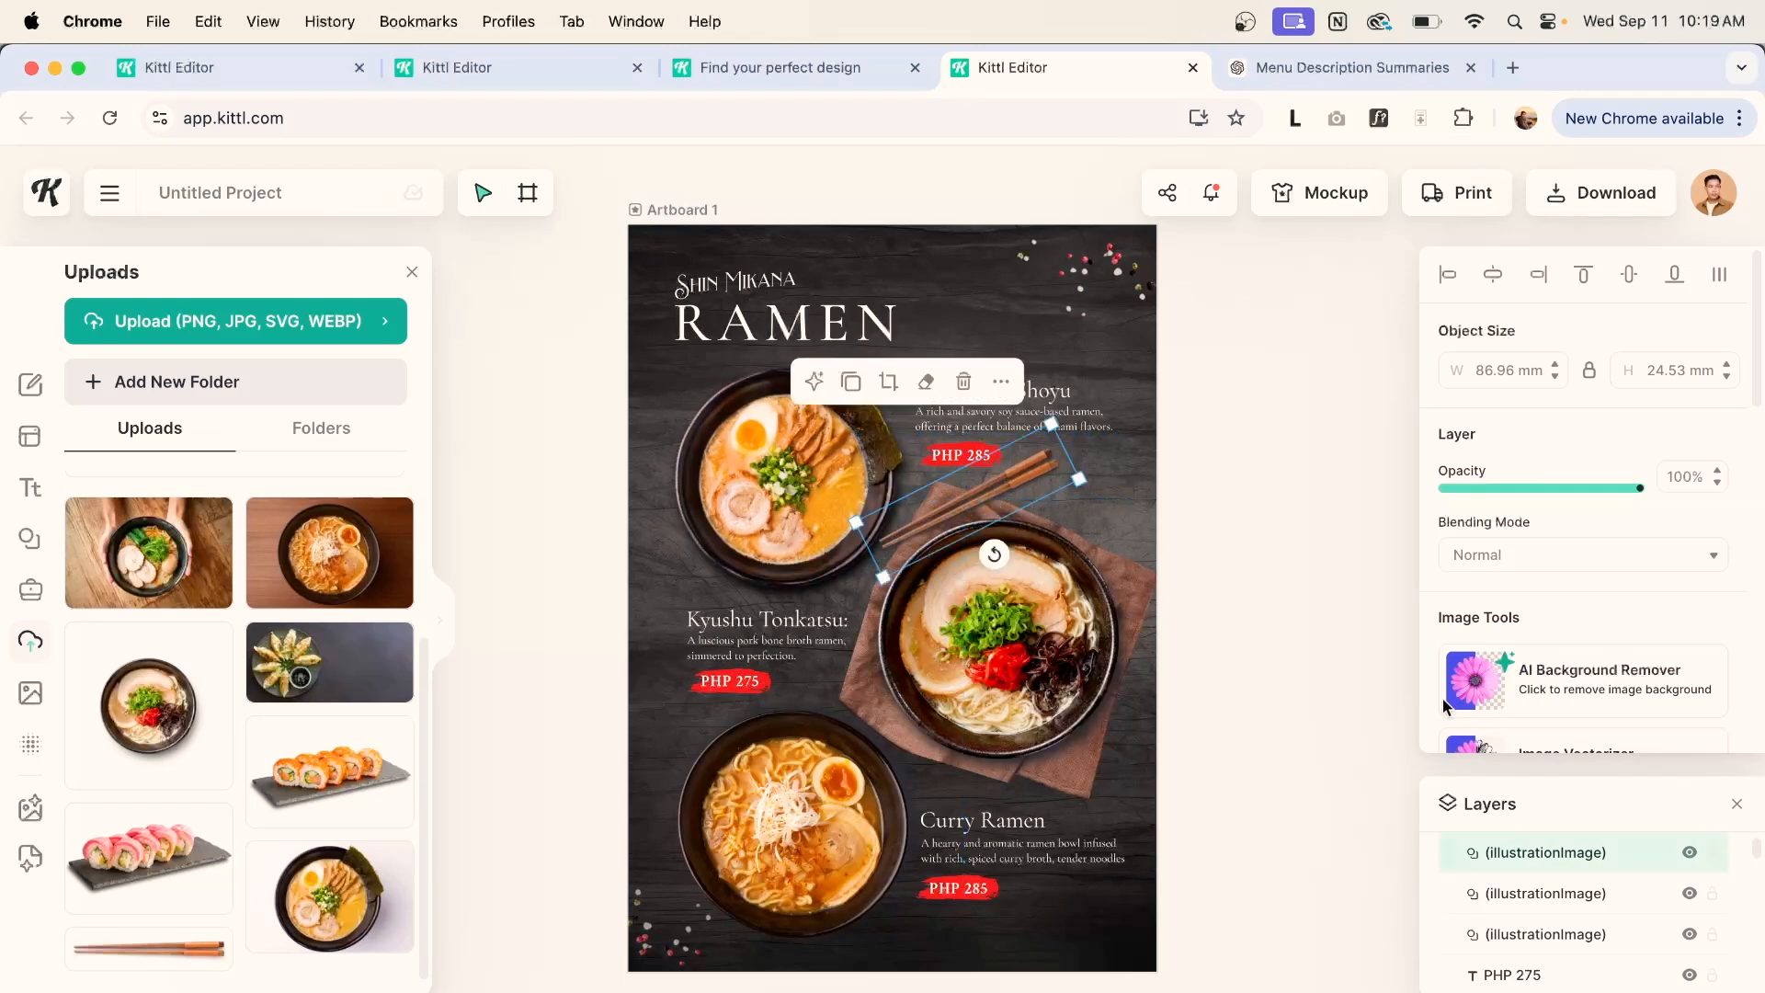
{"action": "scroll", "coordinate": [1505, 284], "scroll_direction": "down", "scroll_amount": 5}
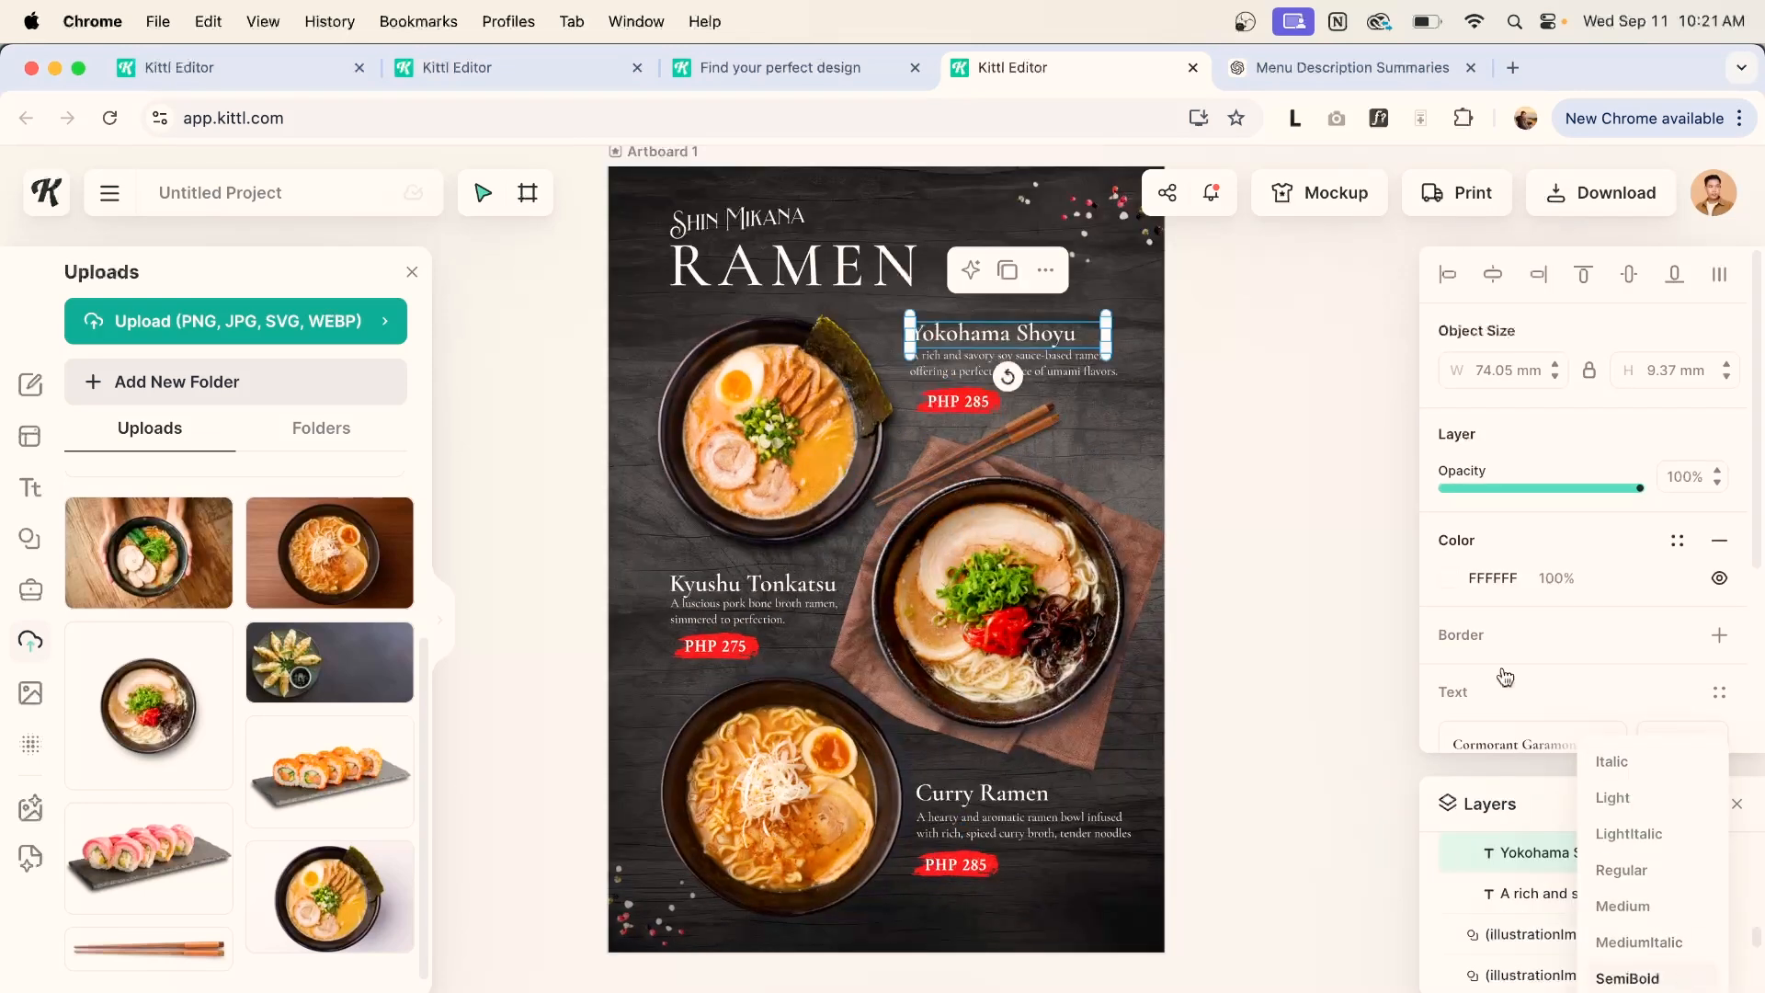
{"action": "left_click", "coordinate": [1337, 419]}
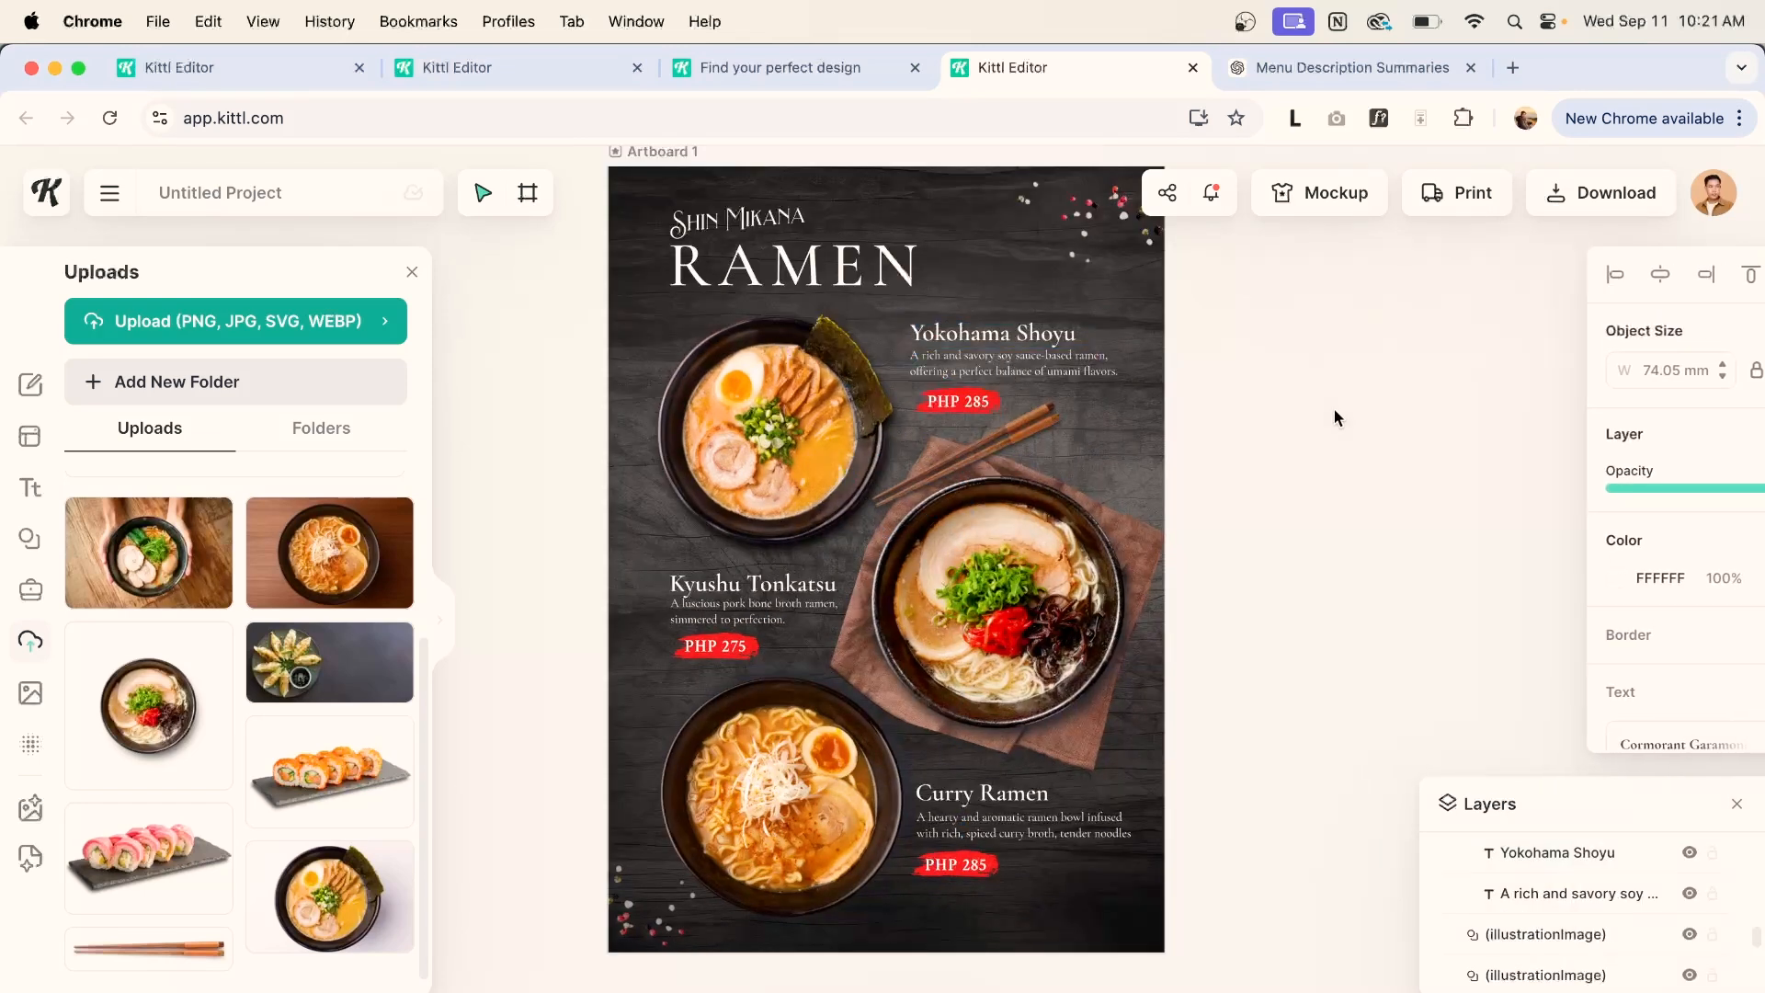
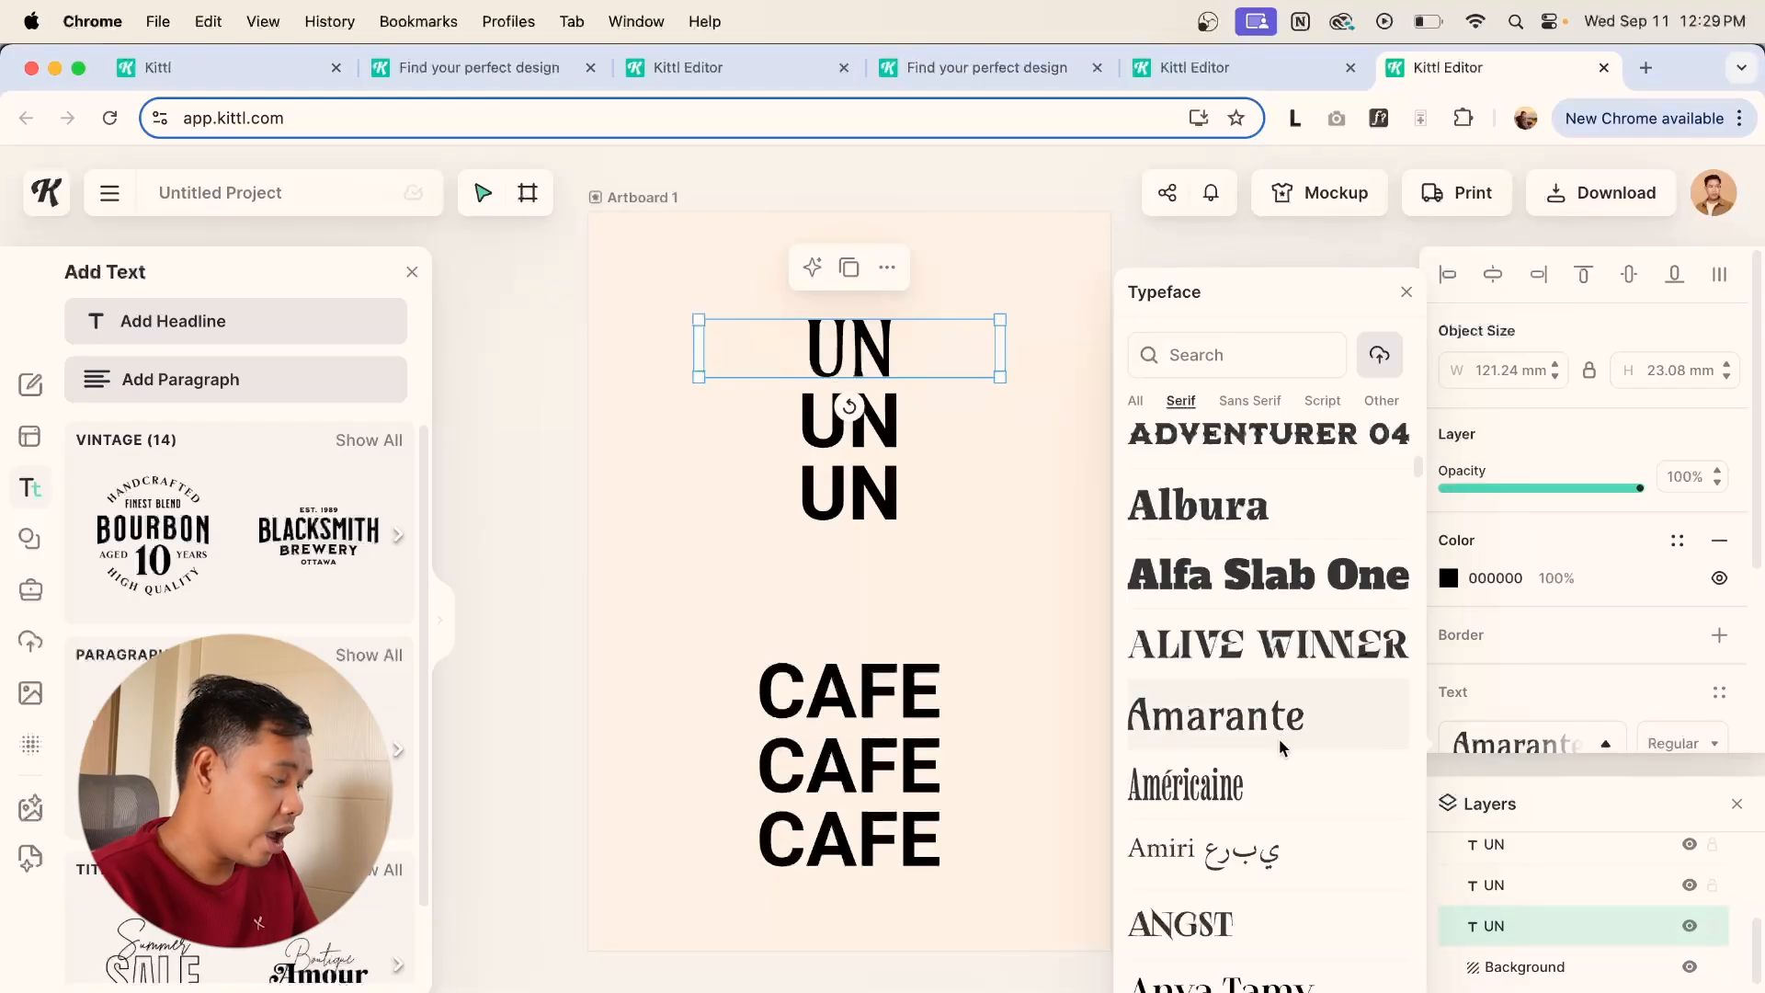
Compare typefaces such as Butler on the UN lines, keeping one in Foglihten at size 146 near the artboard's upper-left corner.
{"action": "scroll", "coordinate": [1283, 747], "scroll_direction": "down", "scroll_amount": 10}
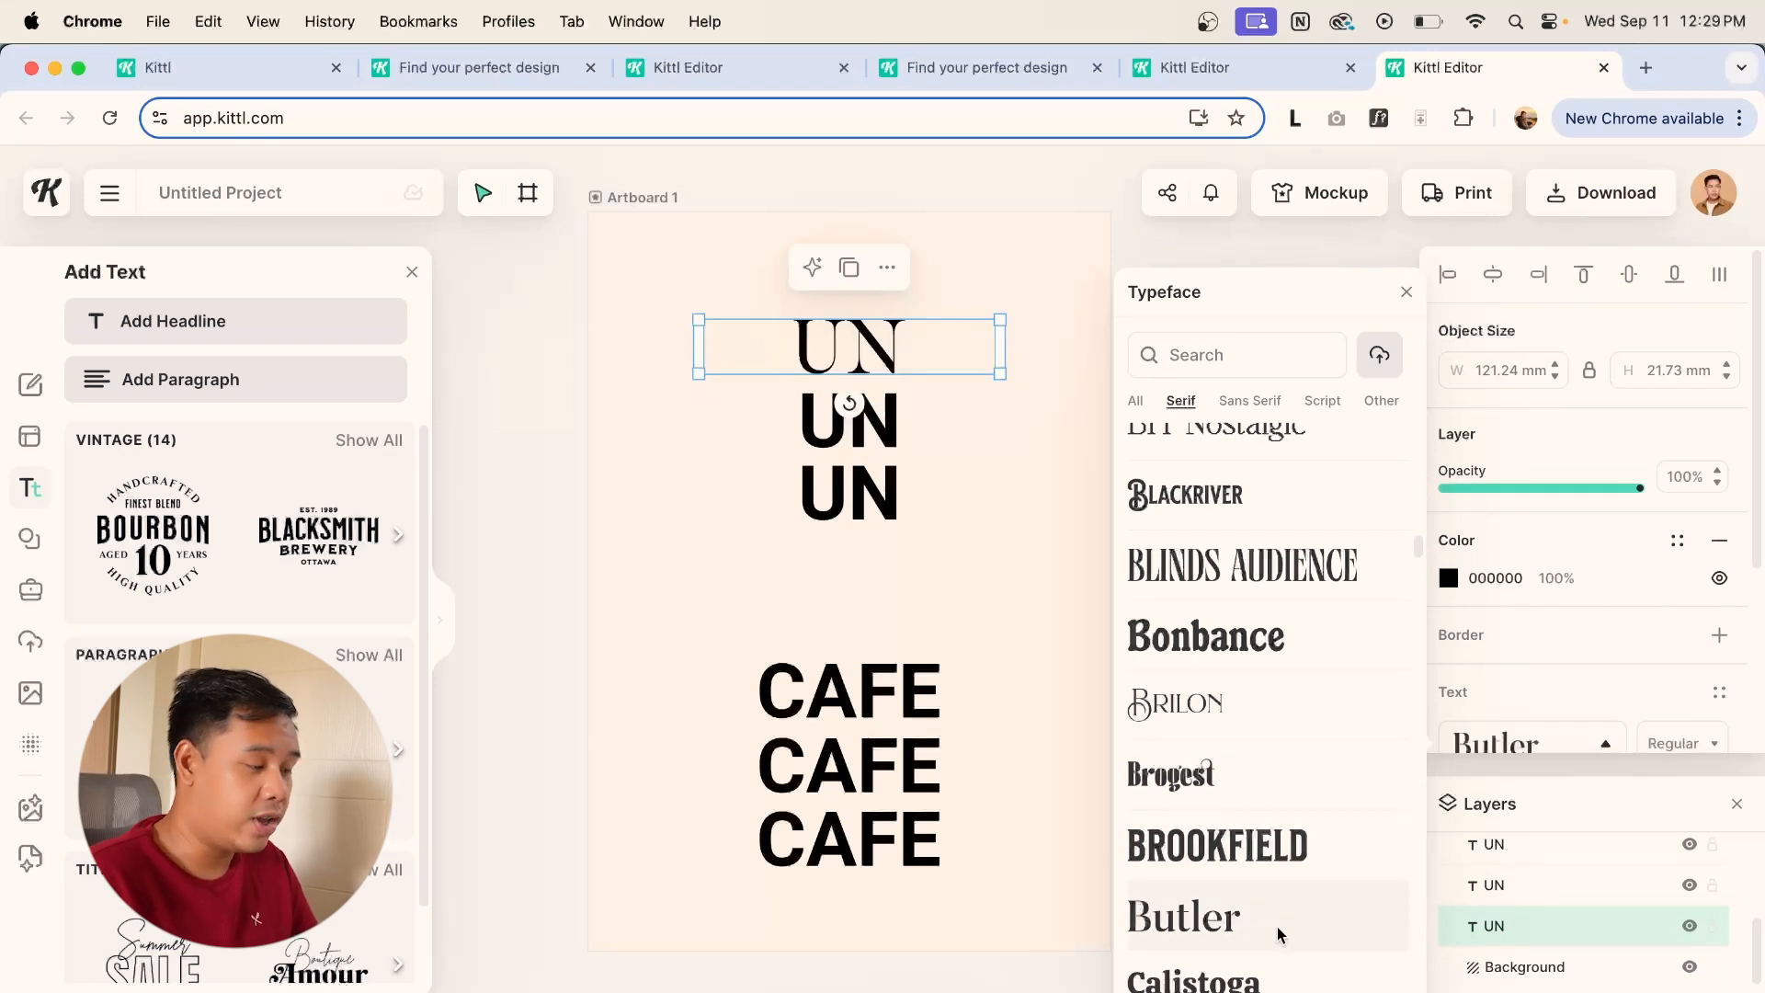
{"action": "left_click", "coordinate": [1232, 591]}
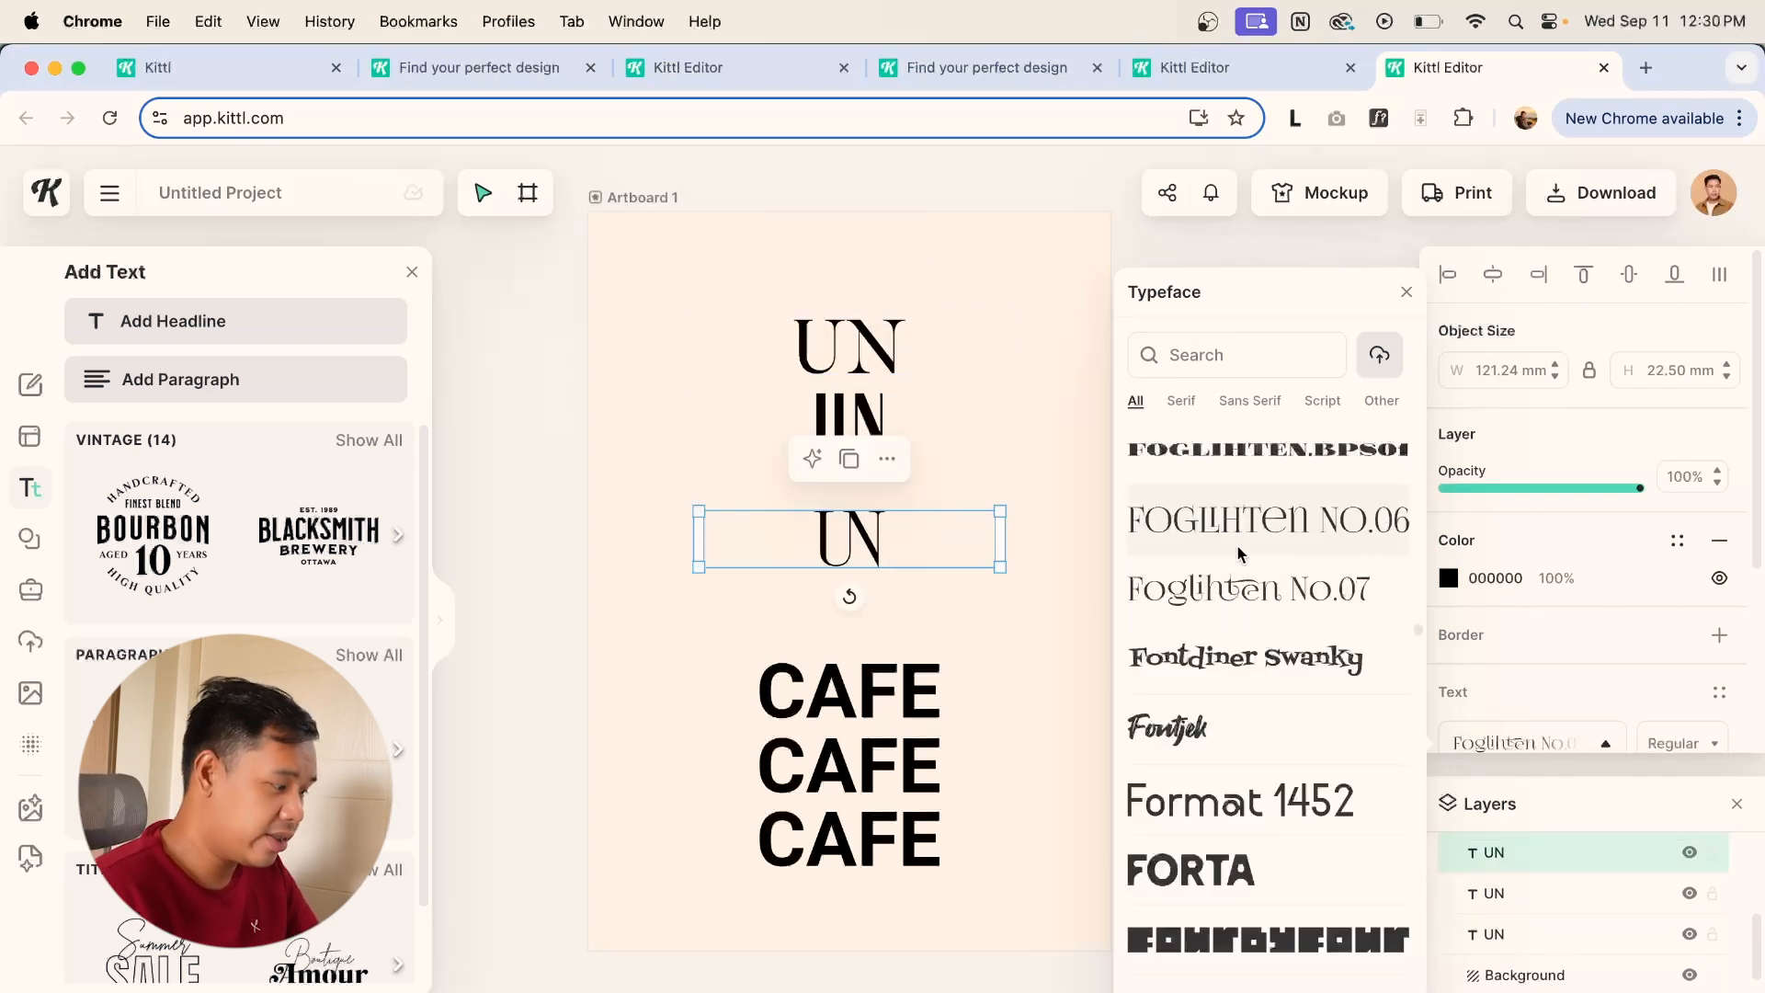
{"action": "left_click", "coordinate": [1045, 641]}
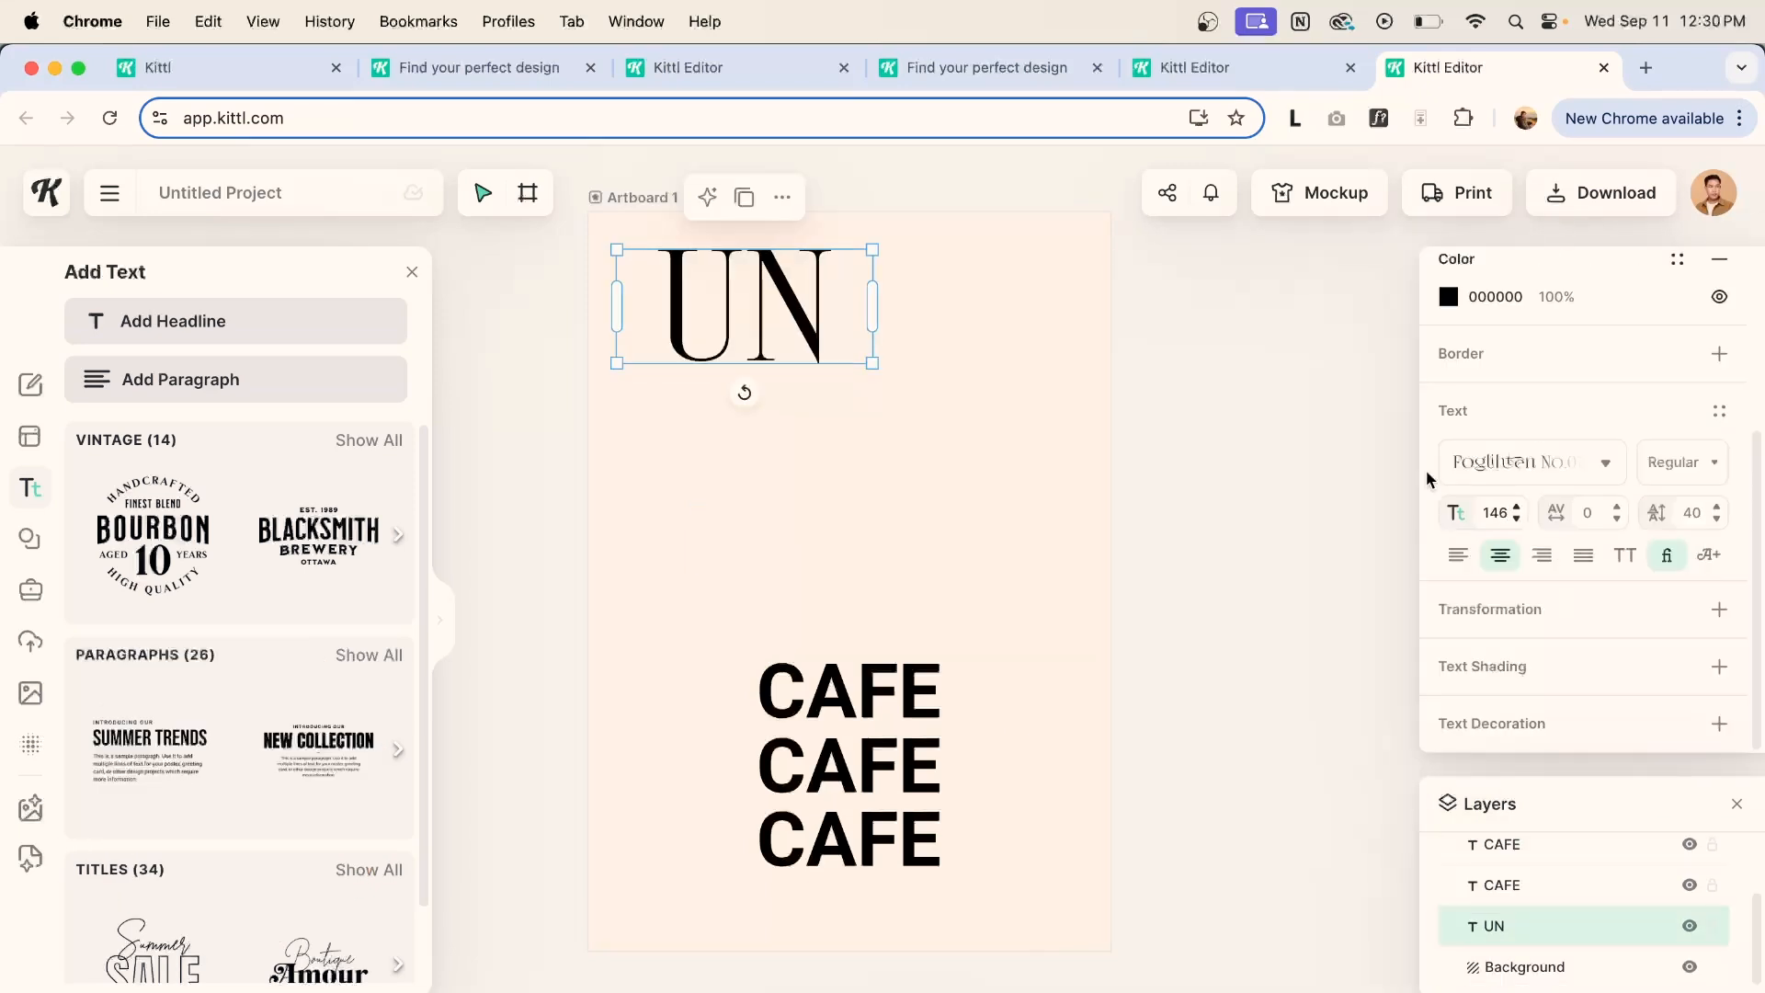
{"action": "left_click_drag", "start_coordinate": [796, 319], "coordinate": [770, 320]}
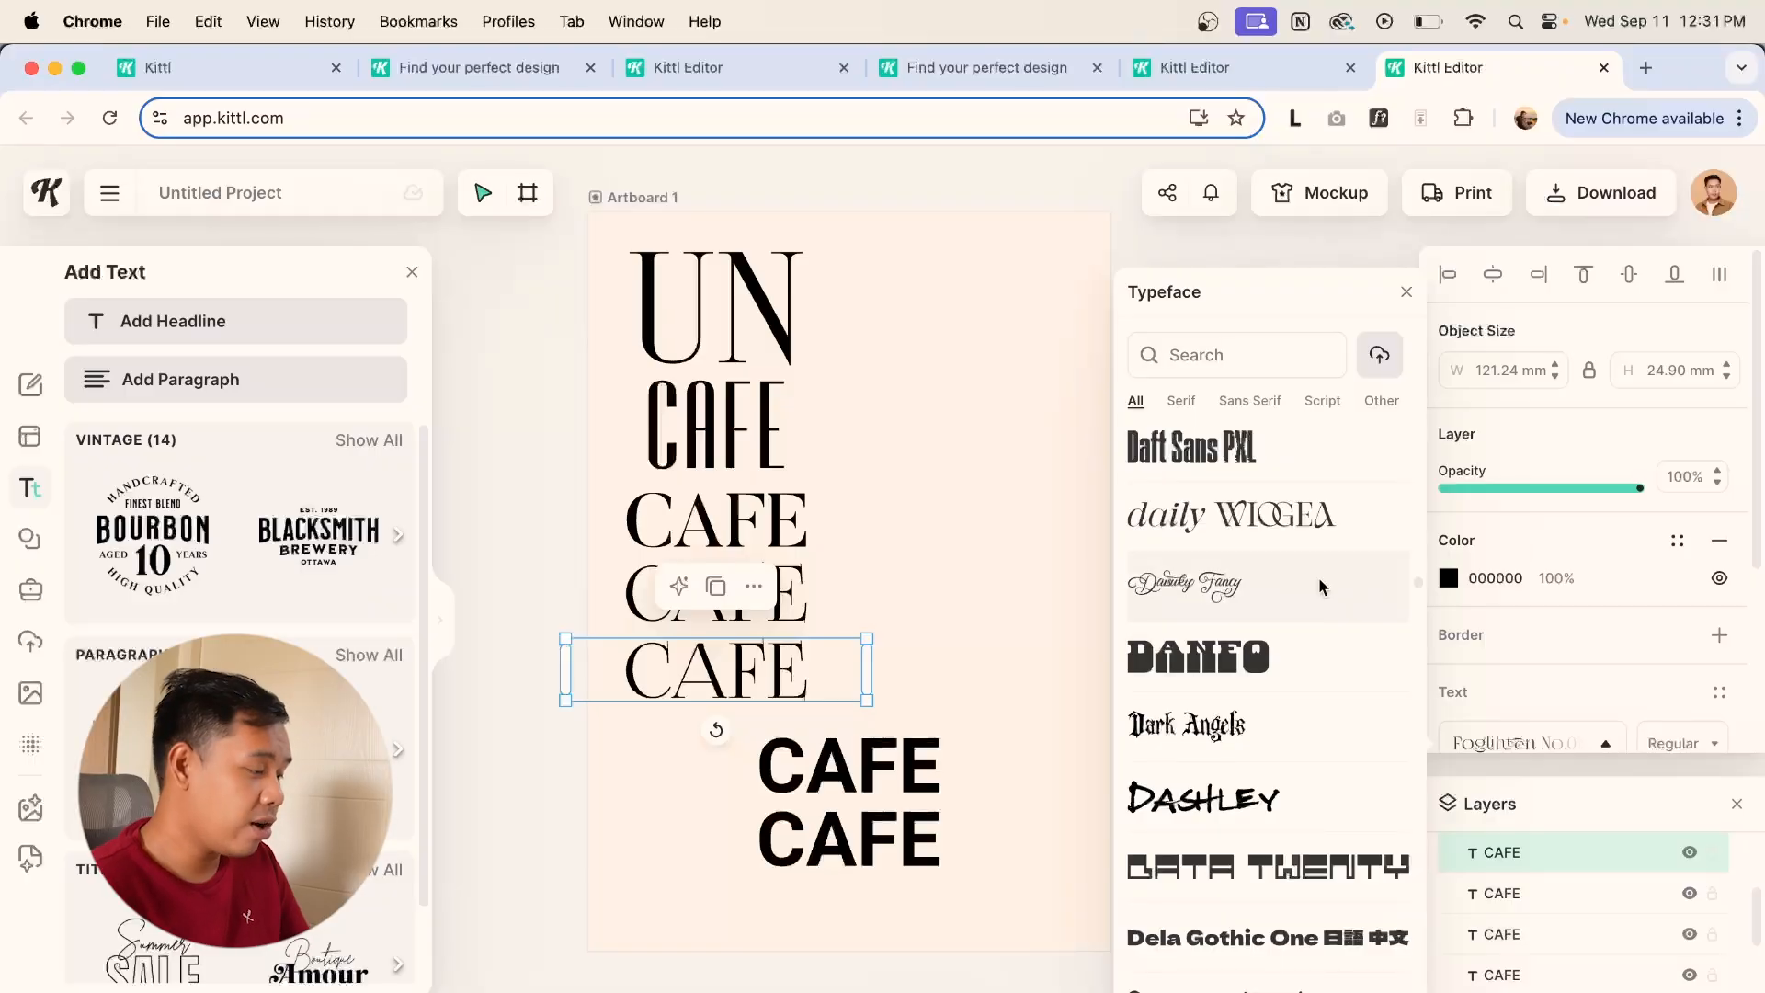
Set a CAFE line in daily WIOGEA, about 60 mm wide, and place it beneath UN, away from the other CAFE variants.
{"action": "left_click", "coordinate": [951, 540]}
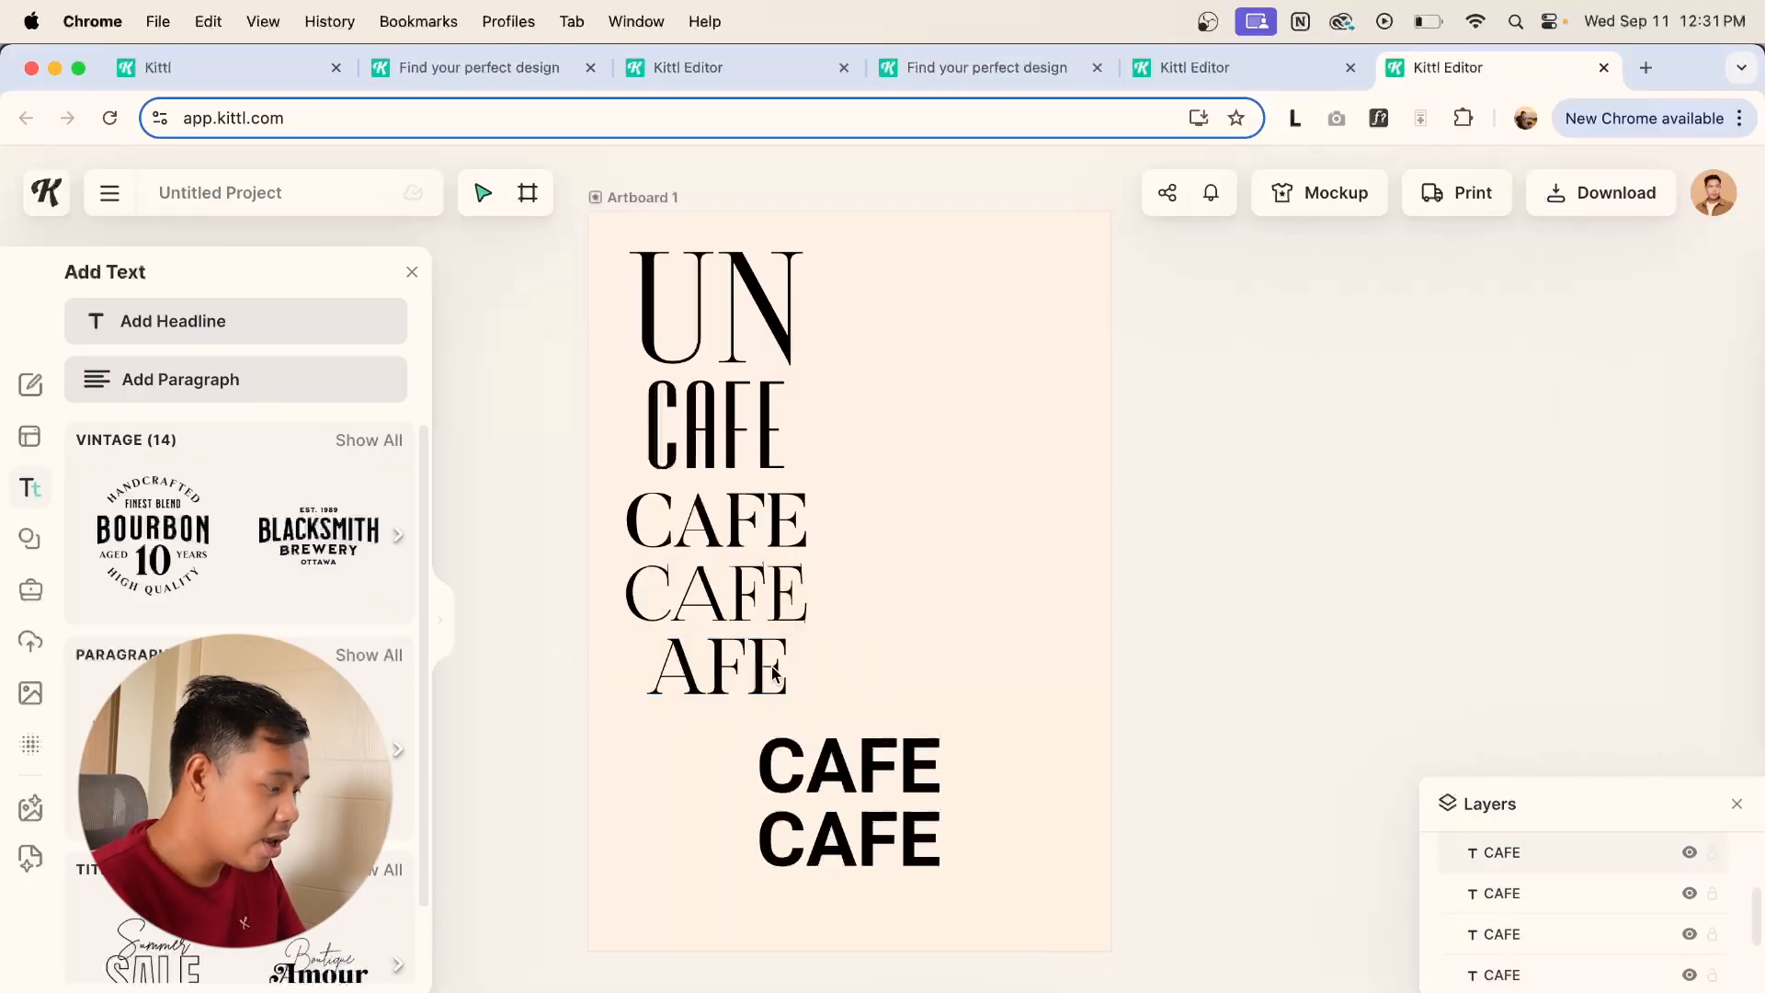
{"action": "left_click", "coordinate": [1022, 620]}
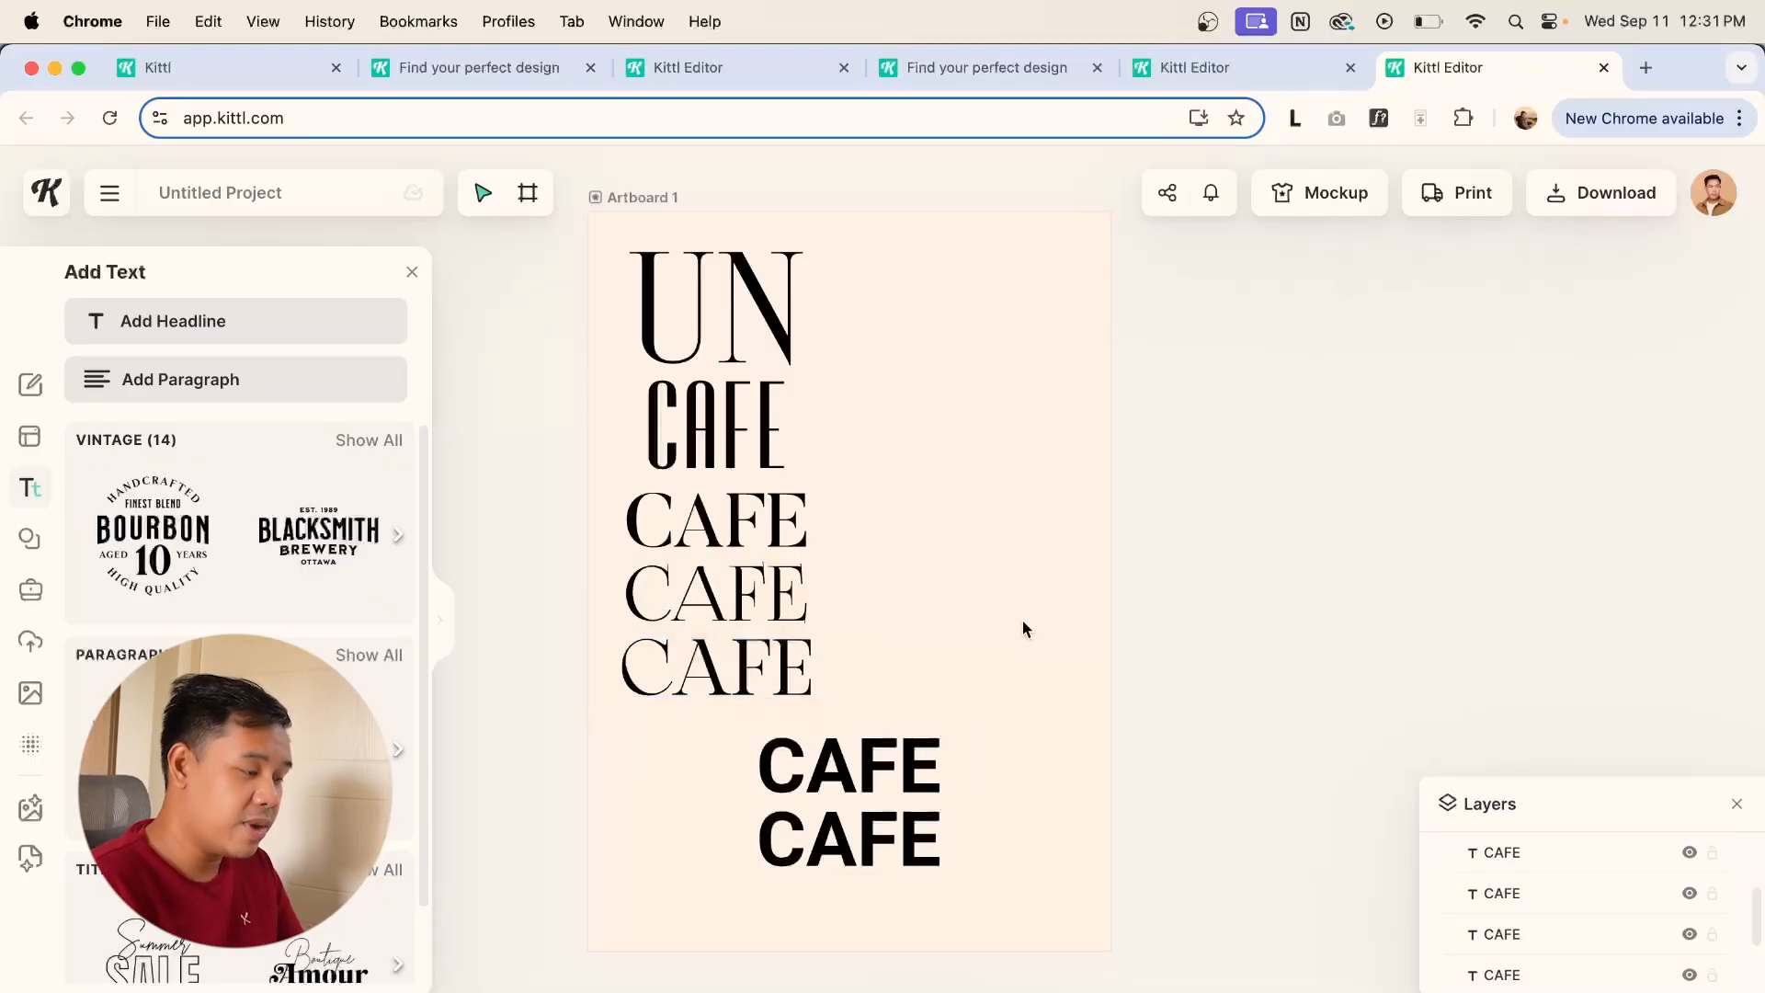
{"action": "left_click", "coordinate": [800, 596]}
{"action": "left_click", "coordinate": [791, 521], "text": "shift"}
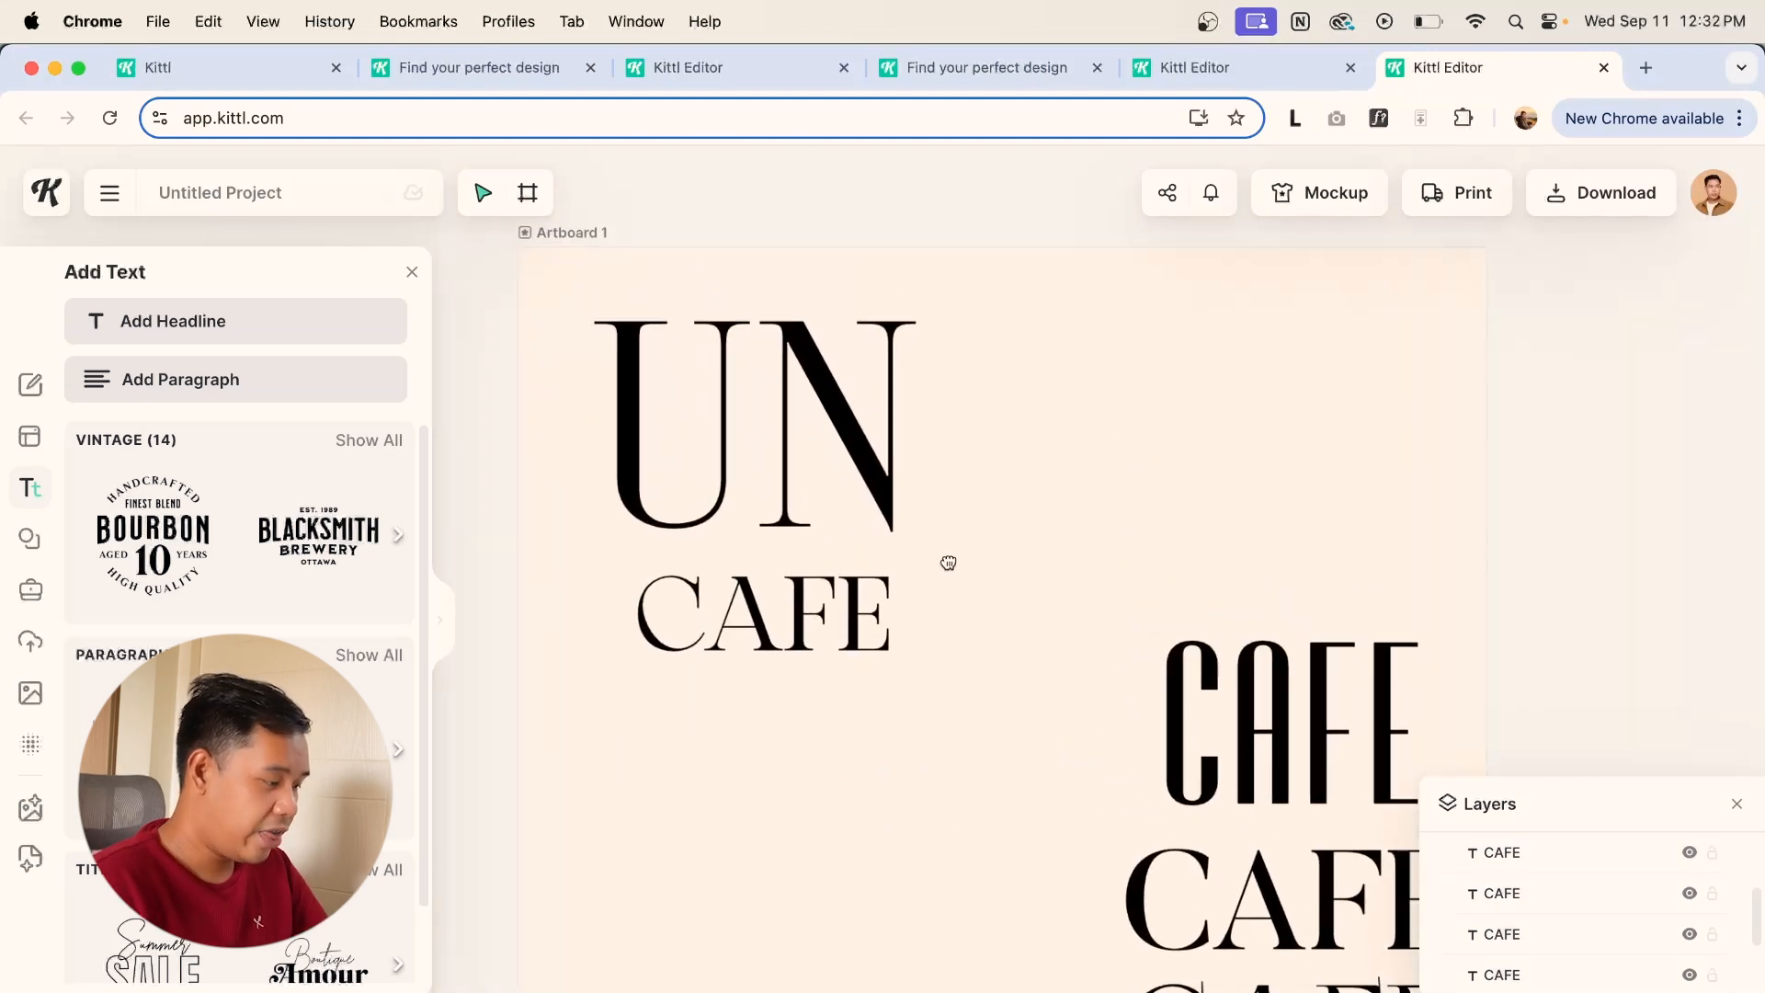
{"action": "left_click_drag", "start_coordinate": [948, 563], "coordinate": [953, 568]}
{"action": "left_click_drag", "start_coordinate": [802, 628], "coordinate": [800, 622]}
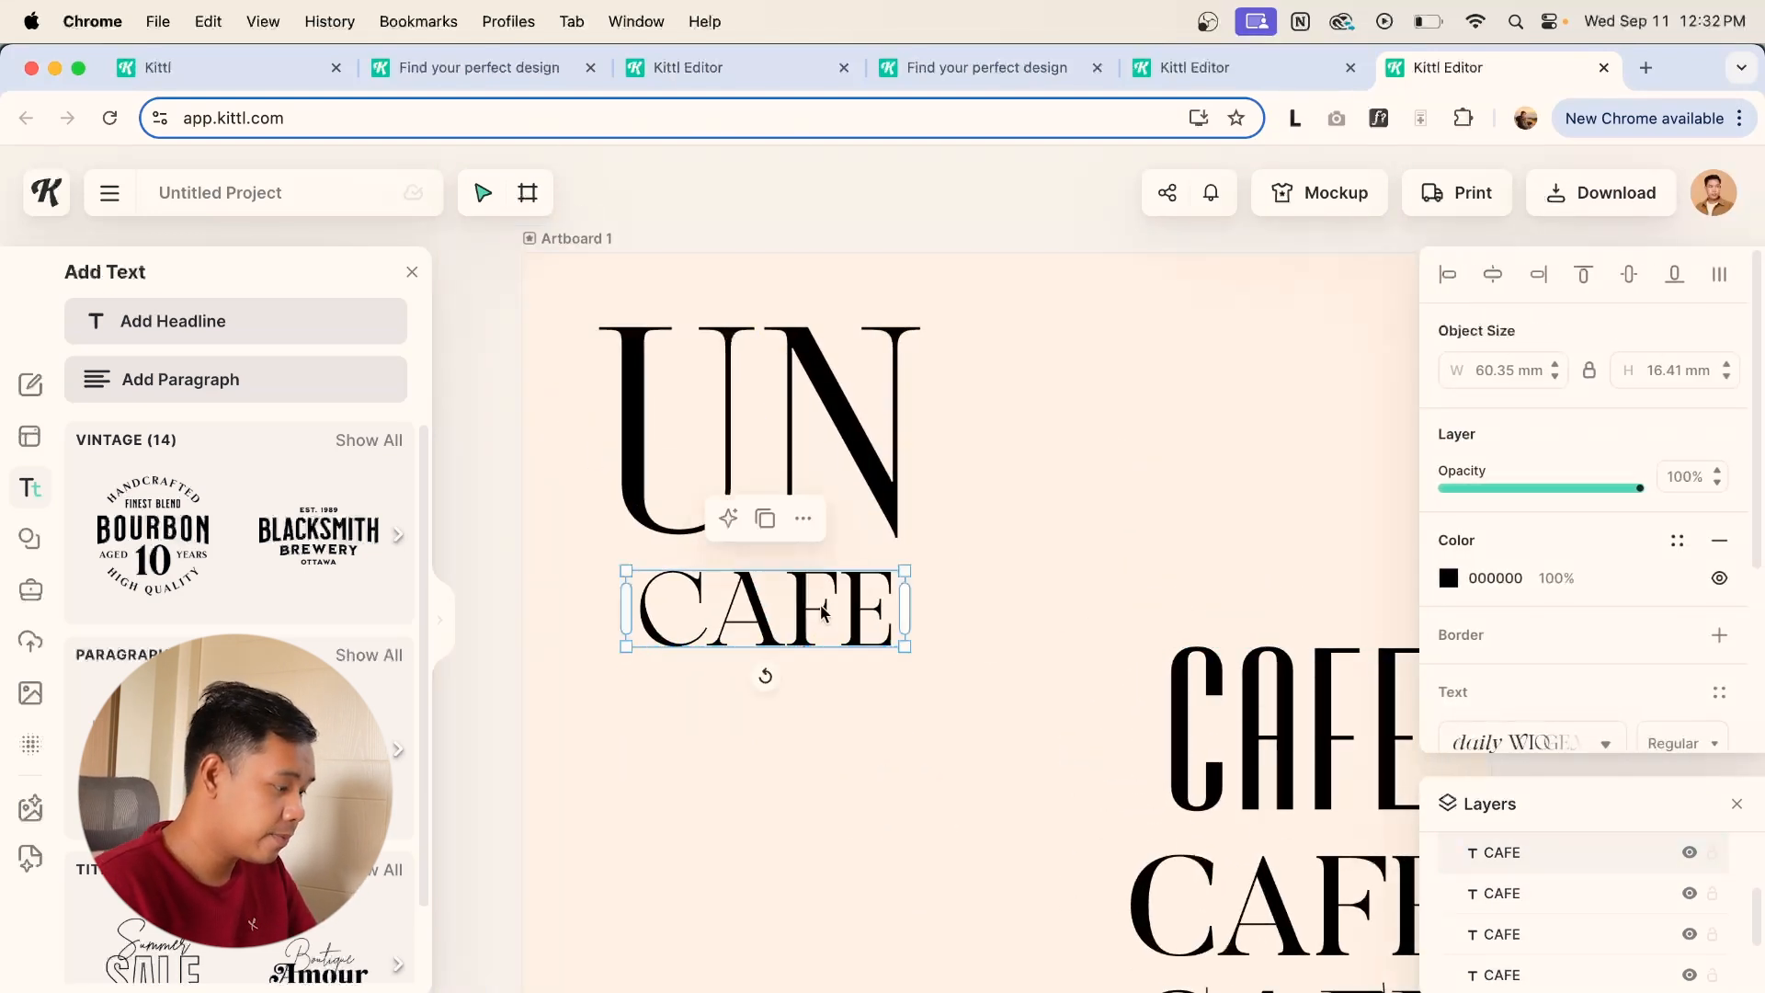
Add a basic square about 67 mm wide over the CAFE text and recolor it to black 000000.
{"action": "left_click", "coordinate": [30, 539]}
{"action": "left_click_drag", "start_coordinate": [138, 722], "coordinate": [832, 643]}
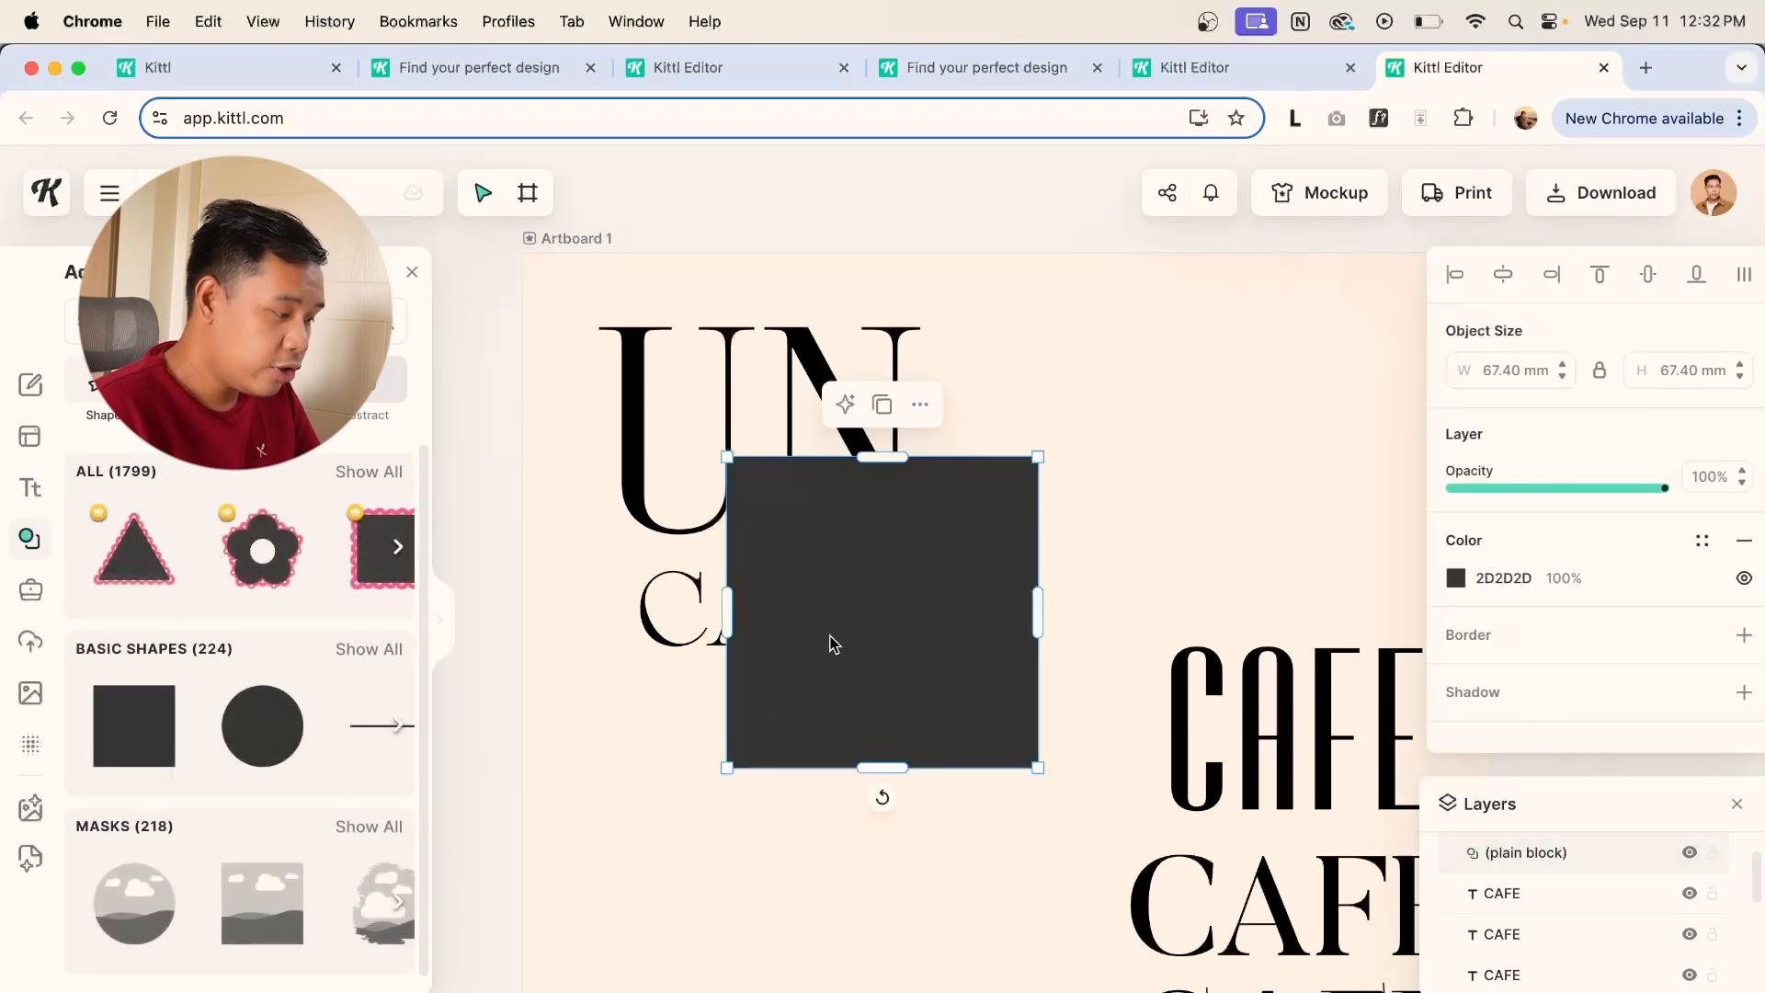
{"action": "left_click", "coordinate": [1456, 577]}
{"action": "left_click_drag", "start_coordinate": [1202, 748], "coordinate": [1083, 862]}
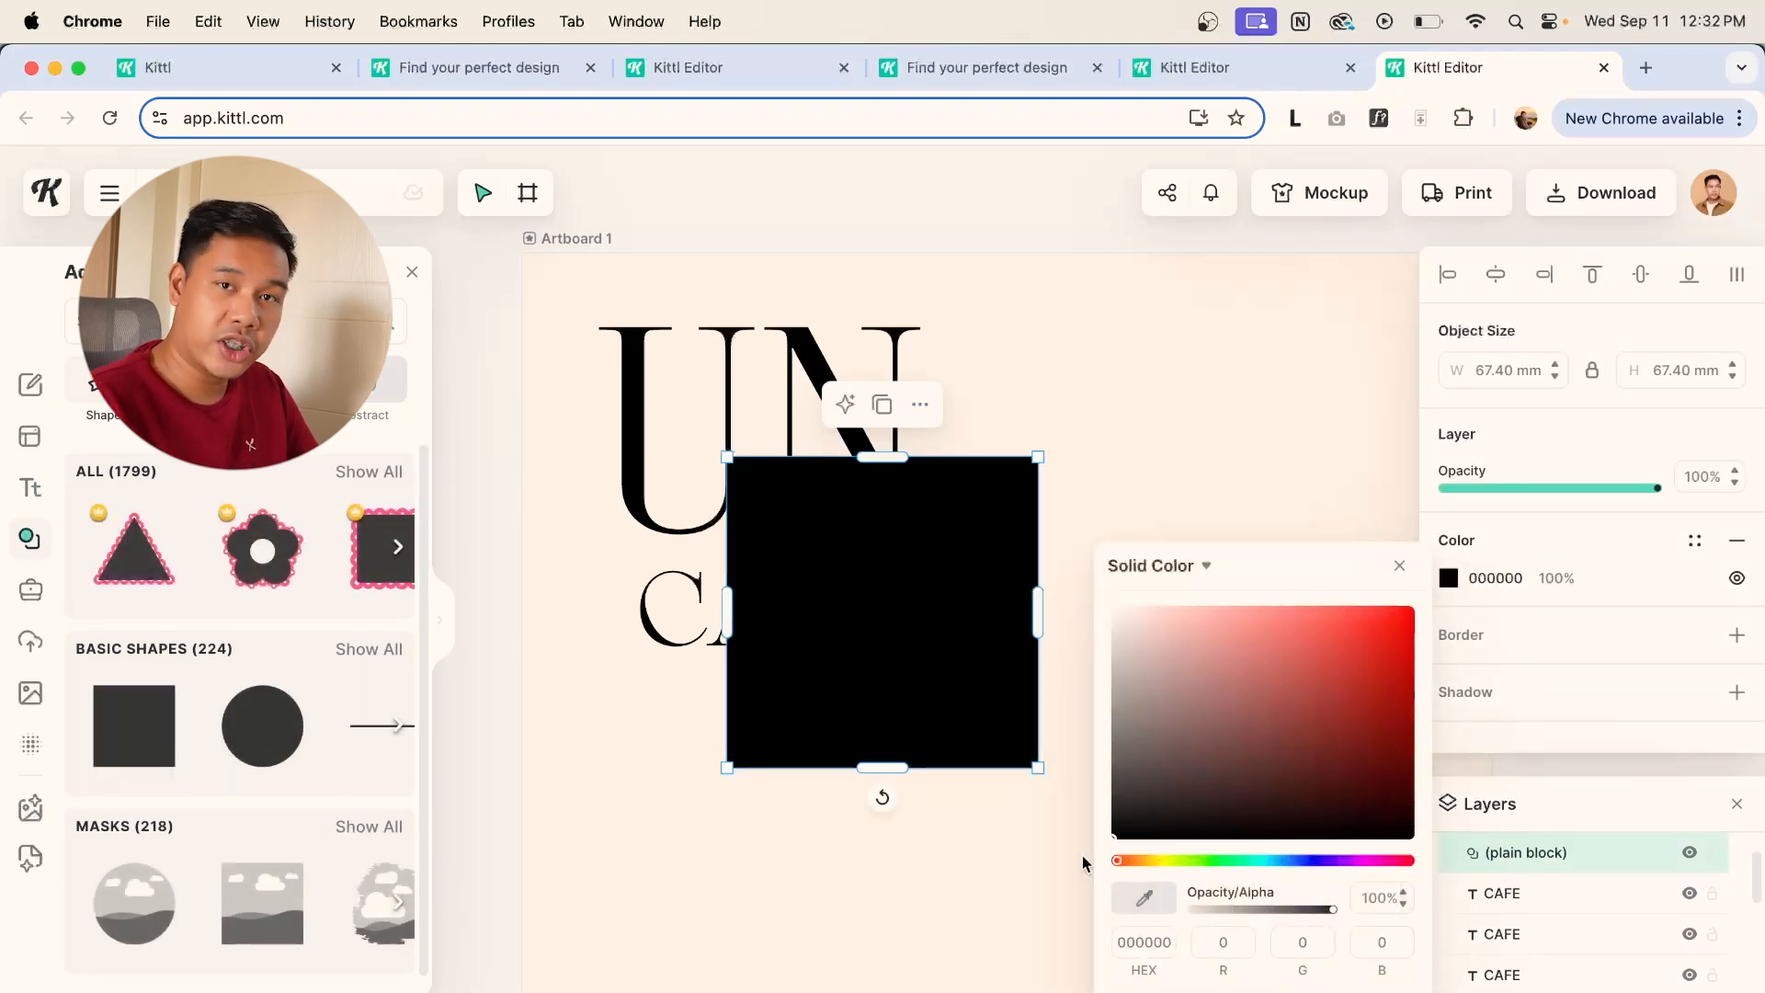
{"action": "left_click", "coordinate": [1082, 862]}
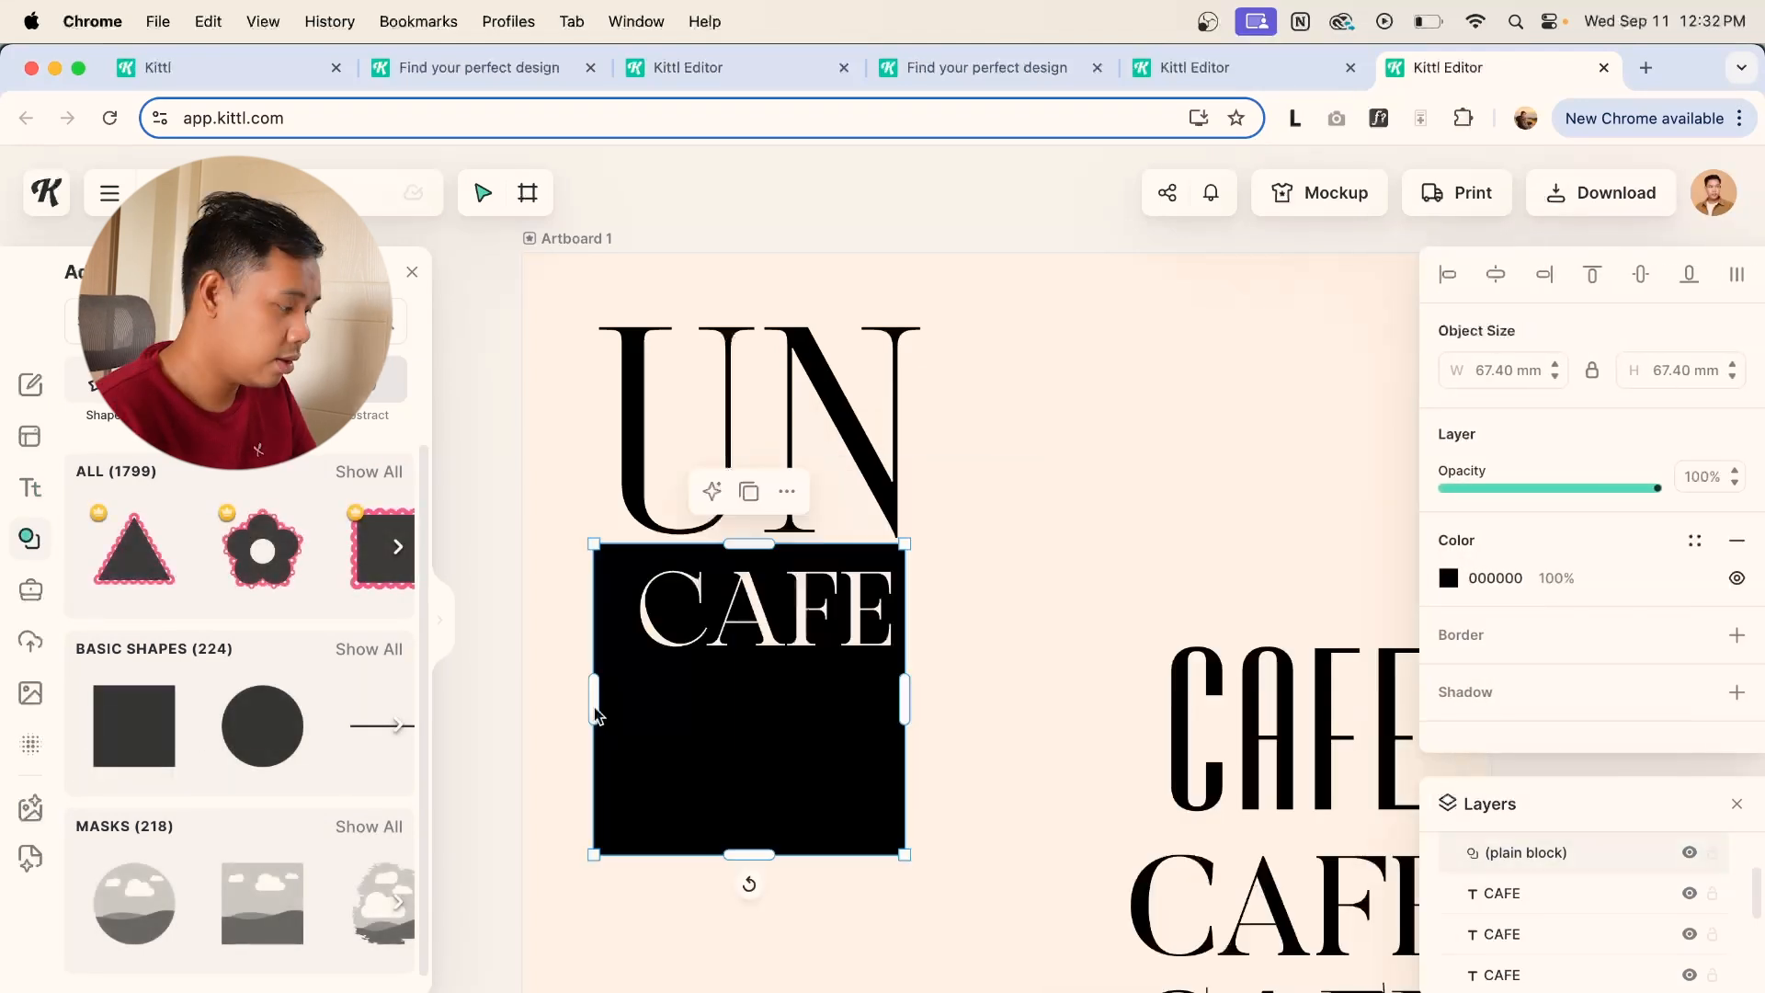
Trim the black square to a bar around CAFE and center the word on it in cream FCF5ED.
{"action": "left_click_drag", "start_coordinate": [593, 710], "coordinate": [619, 711]}
{"action": "left_click_drag", "start_coordinate": [753, 854], "coordinate": [763, 673]}
{"action": "left_click_drag", "start_coordinate": [772, 540], "coordinate": [770, 555]}
{"action": "left_click_drag", "start_coordinate": [758, 597], "coordinate": [754, 595]}
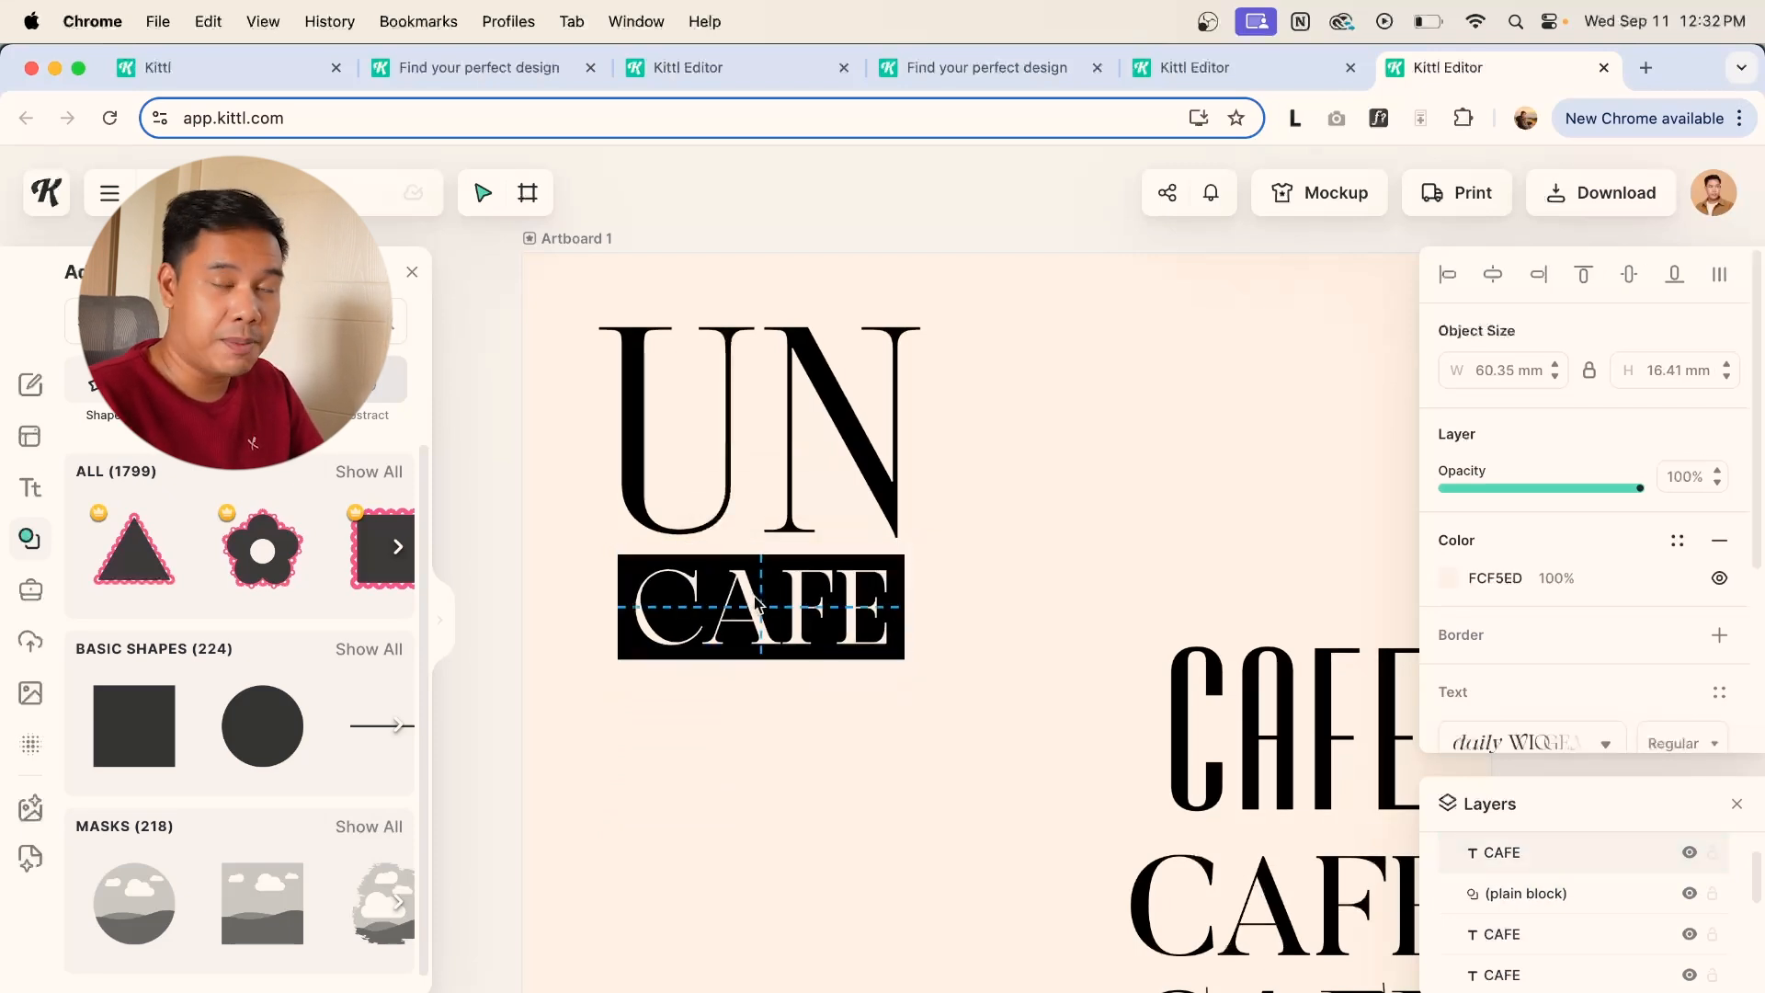
{"action": "left_click", "coordinate": [985, 604]}
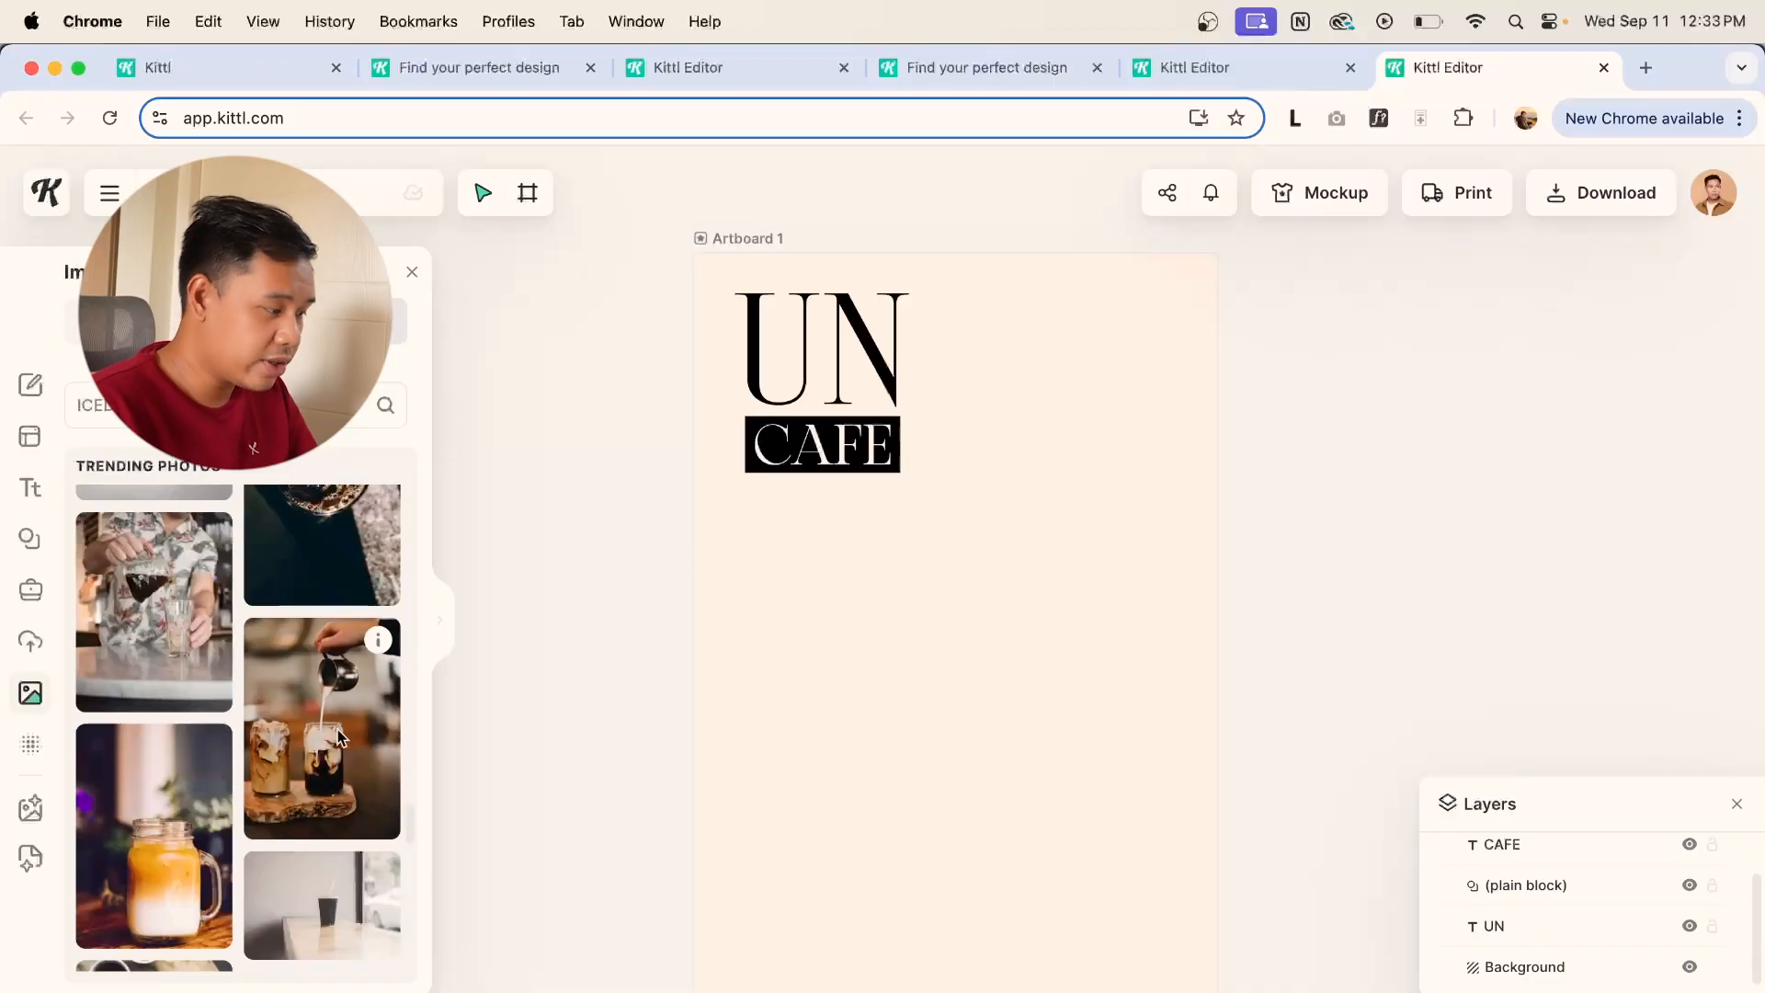
Place the iced coffee pouring photo below the logo and a coffee cup photo, about 86 mm wide, beside the logo.
{"action": "left_click", "coordinate": [338, 730]}
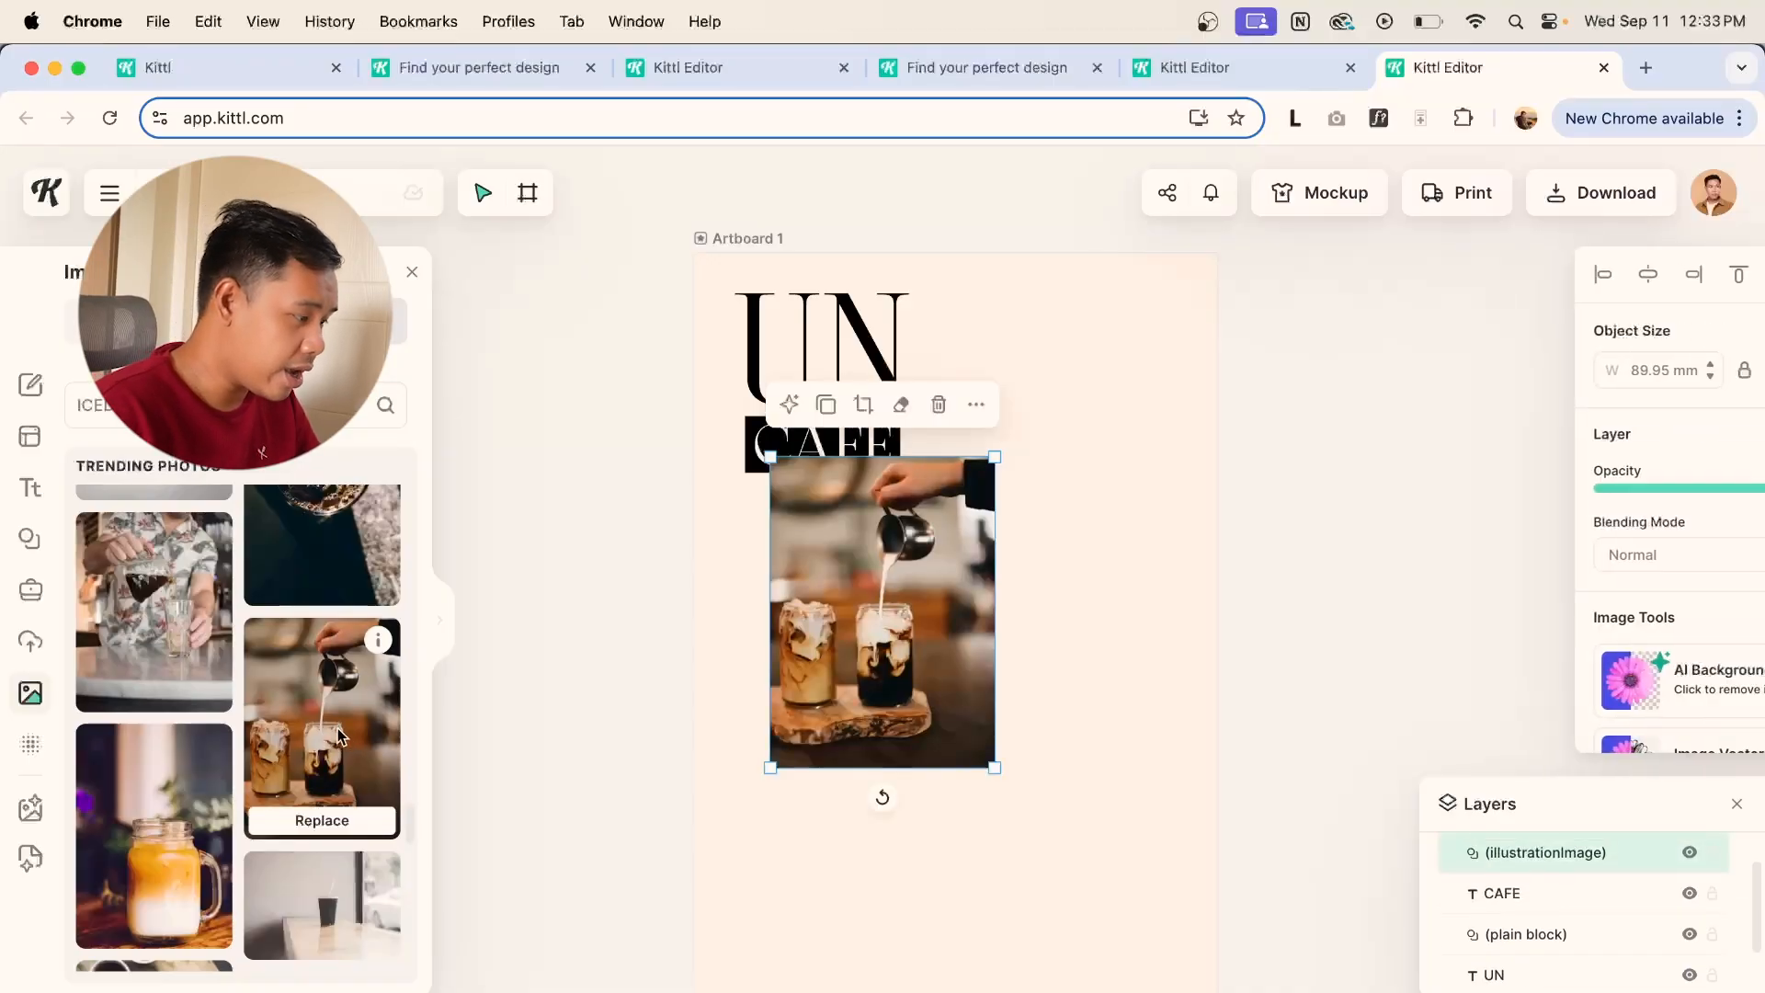
{"action": "left_click_drag", "start_coordinate": [908, 665], "coordinate": [888, 806]}
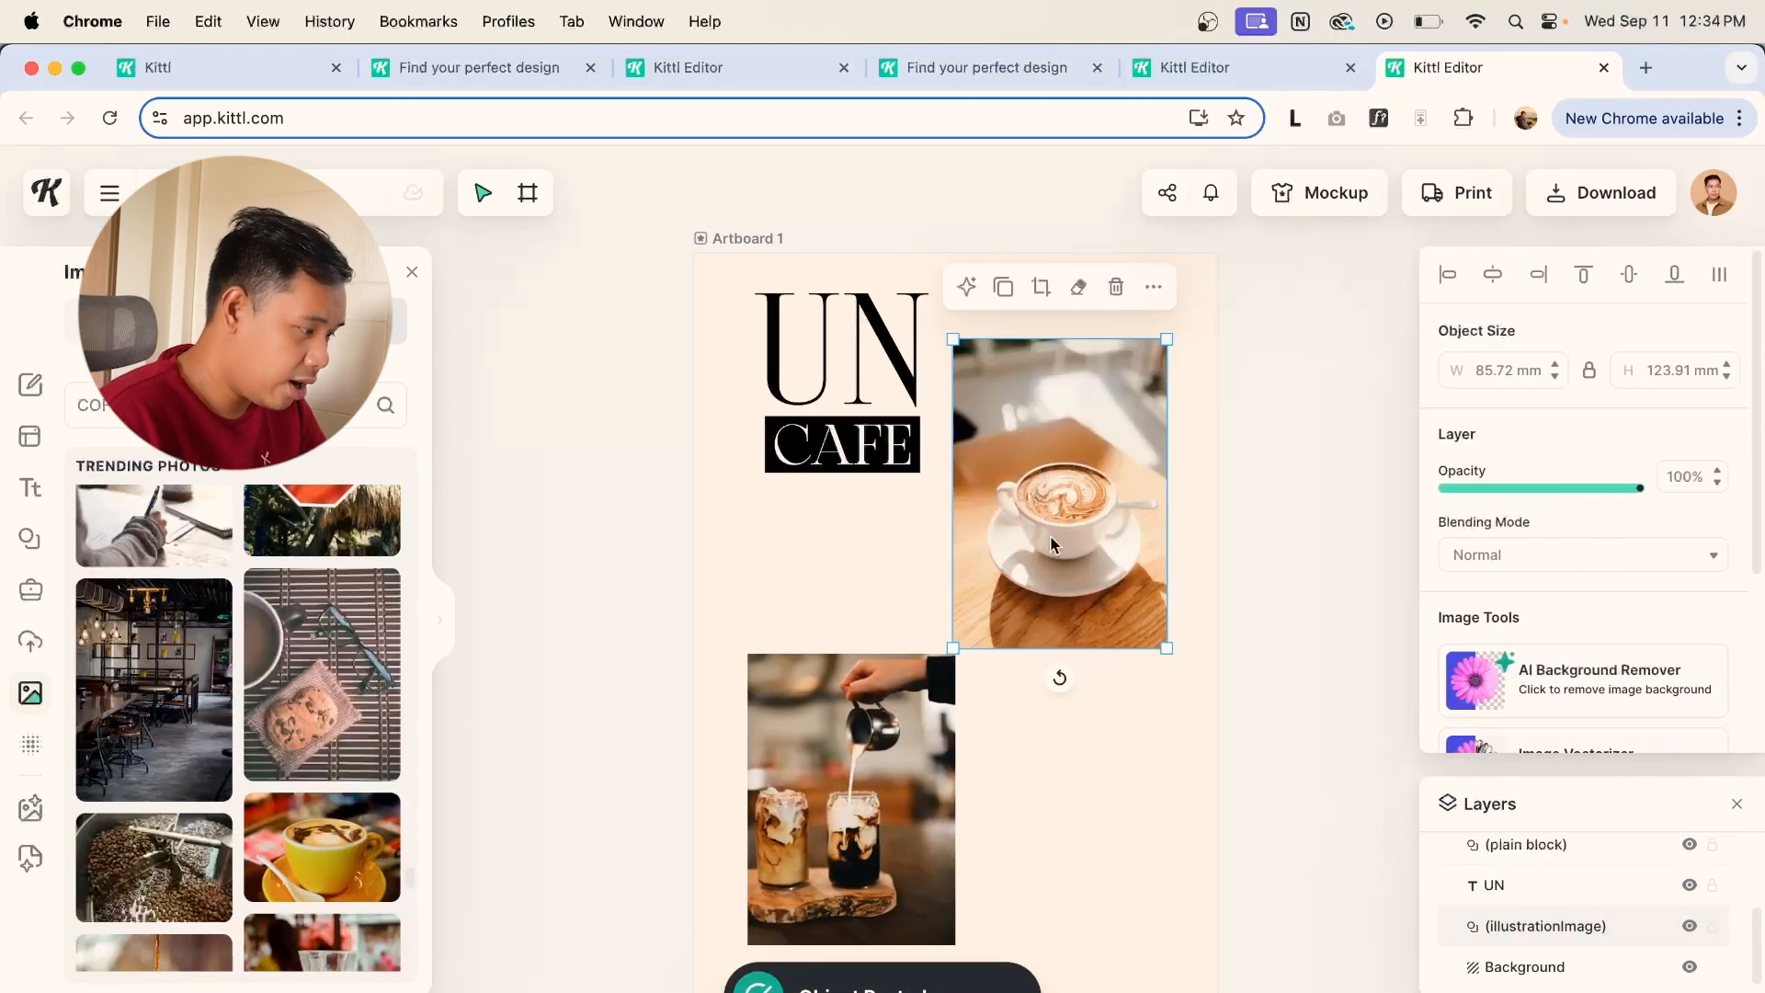
{"action": "left_click_drag", "start_coordinate": [1048, 494], "coordinate": [1035, 538]}
Add a black banner as wide as the coffee cup photo directly above it, reading "THE BEST CAFE IN TOWN".
{"action": "left_click_drag", "start_coordinate": [1019, 275], "coordinate": [1018, 296]}
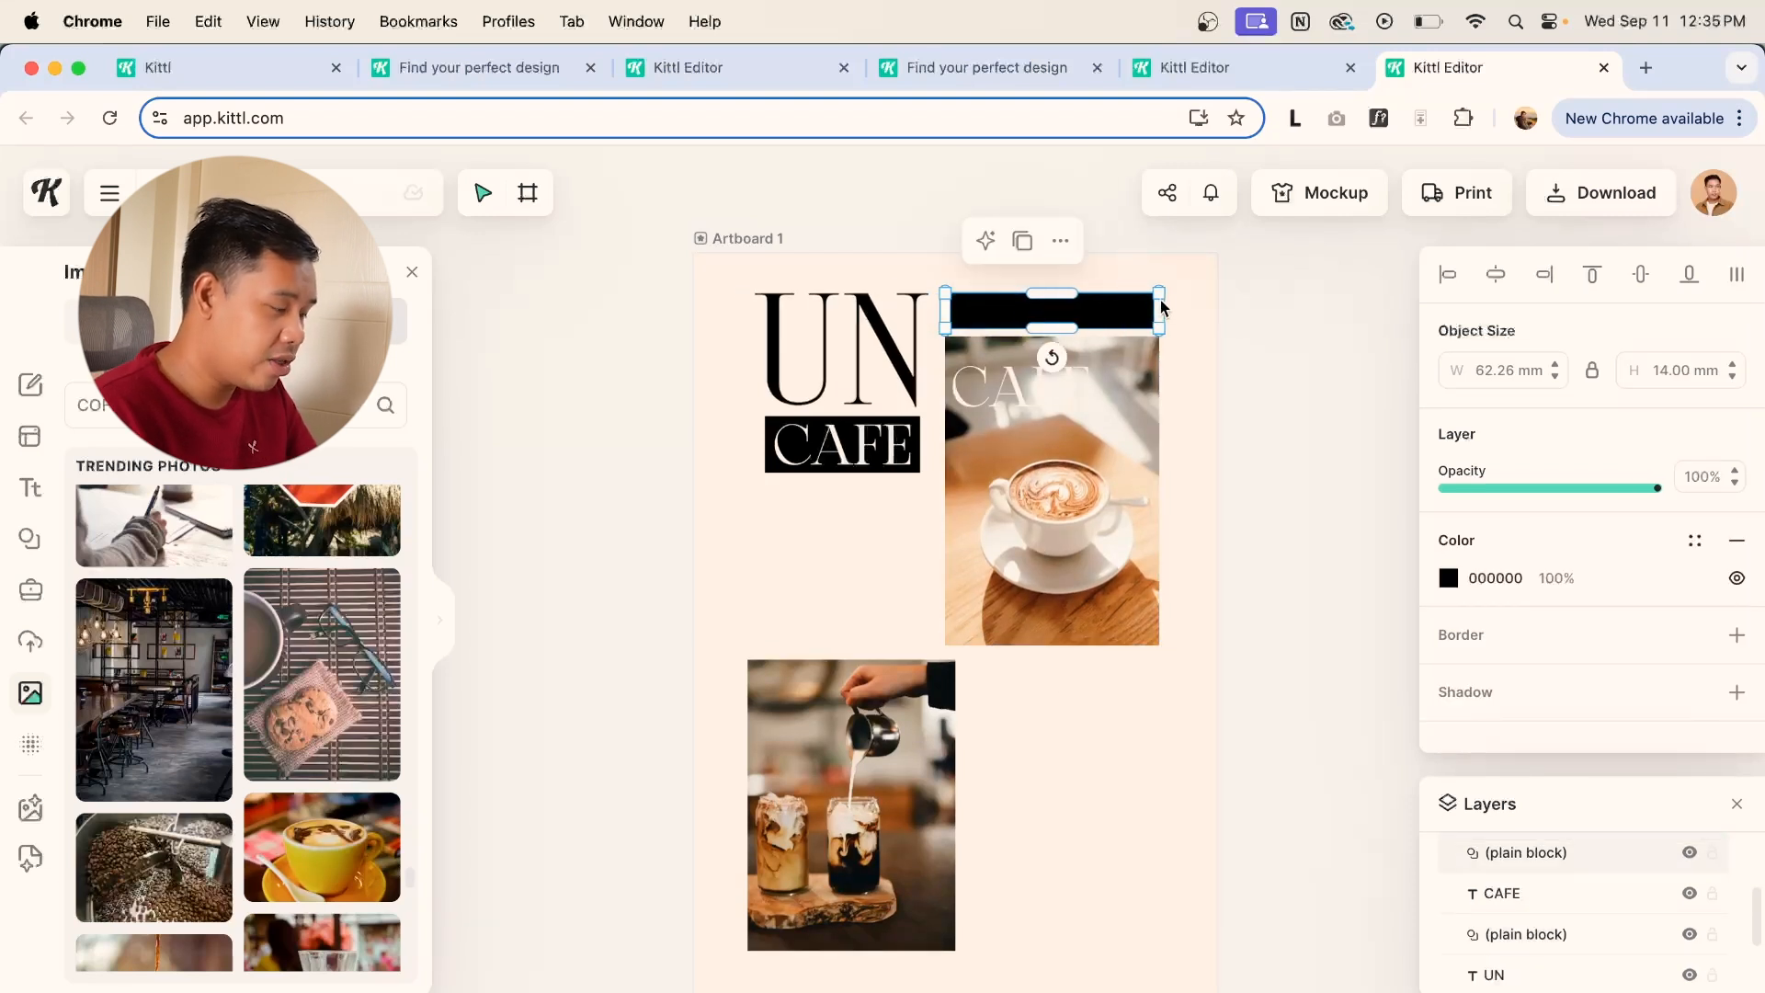
{"action": "left_click_drag", "start_coordinate": [1158, 302], "coordinate": [1157, 304]}
{"action": "left_click_drag", "start_coordinate": [995, 312], "coordinate": [993, 310]}
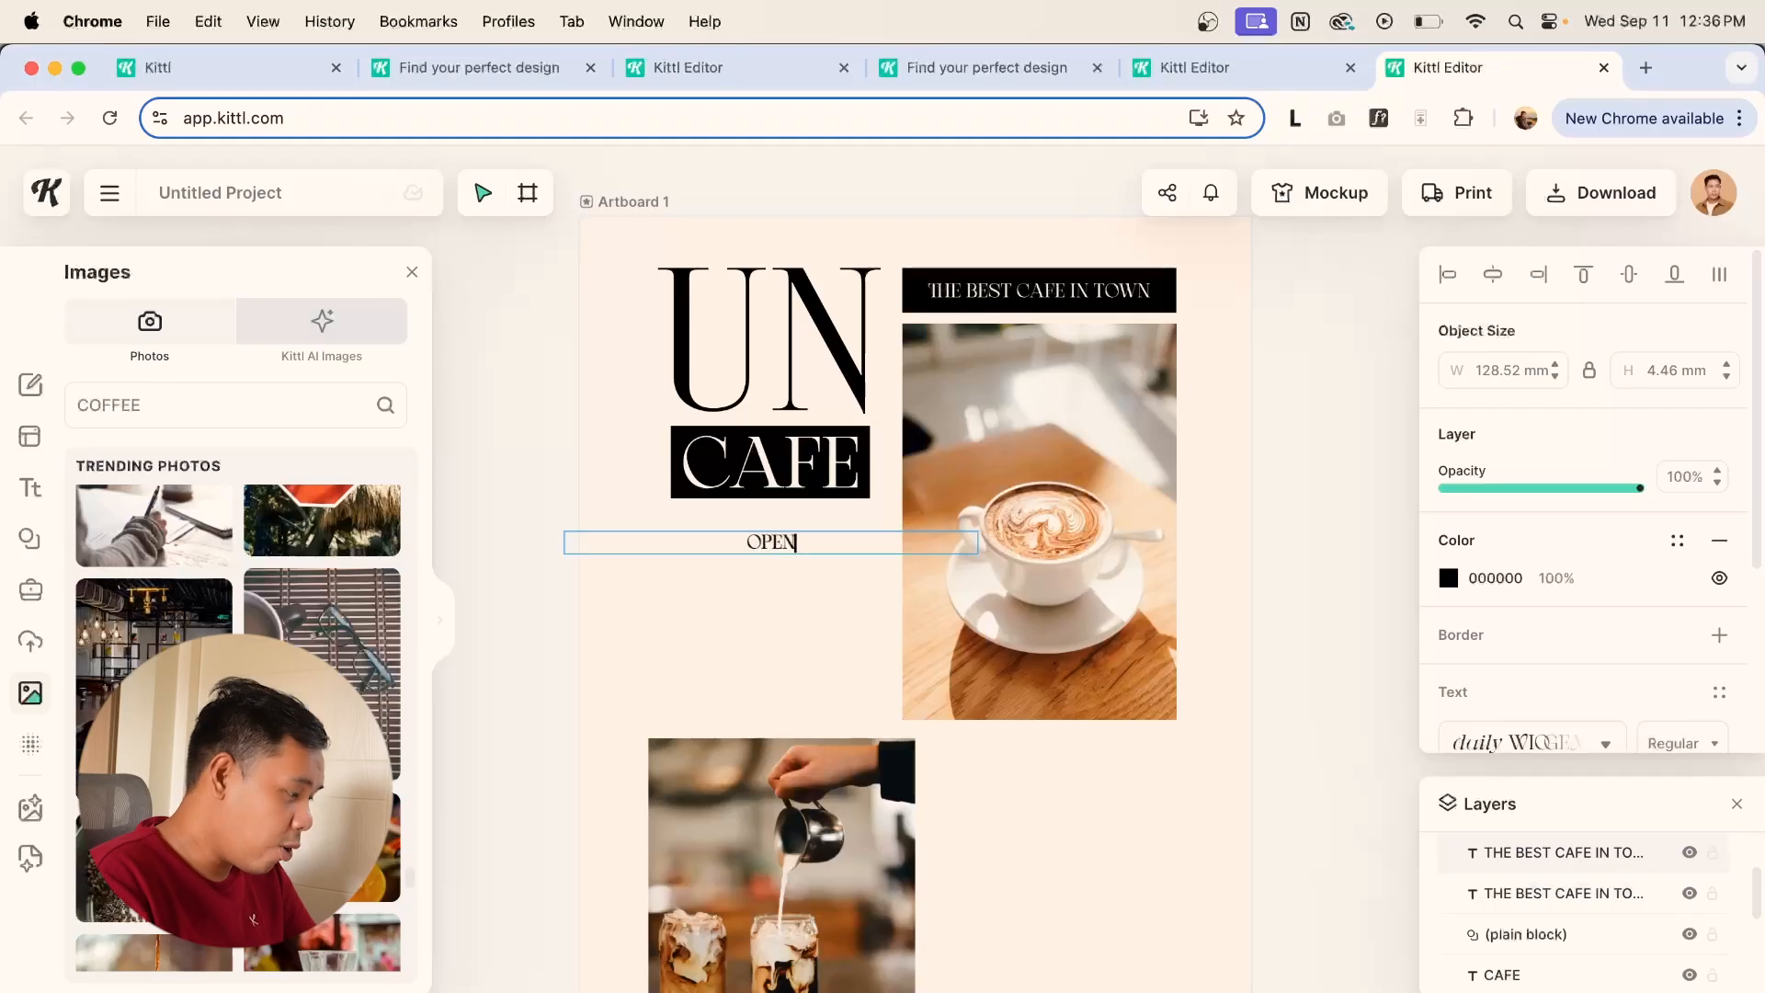
Rewrite the copied text line beneath the CAFE block as "OPEN 6AM - 10 AM".
{"action": "type", "text": "6AM -"}
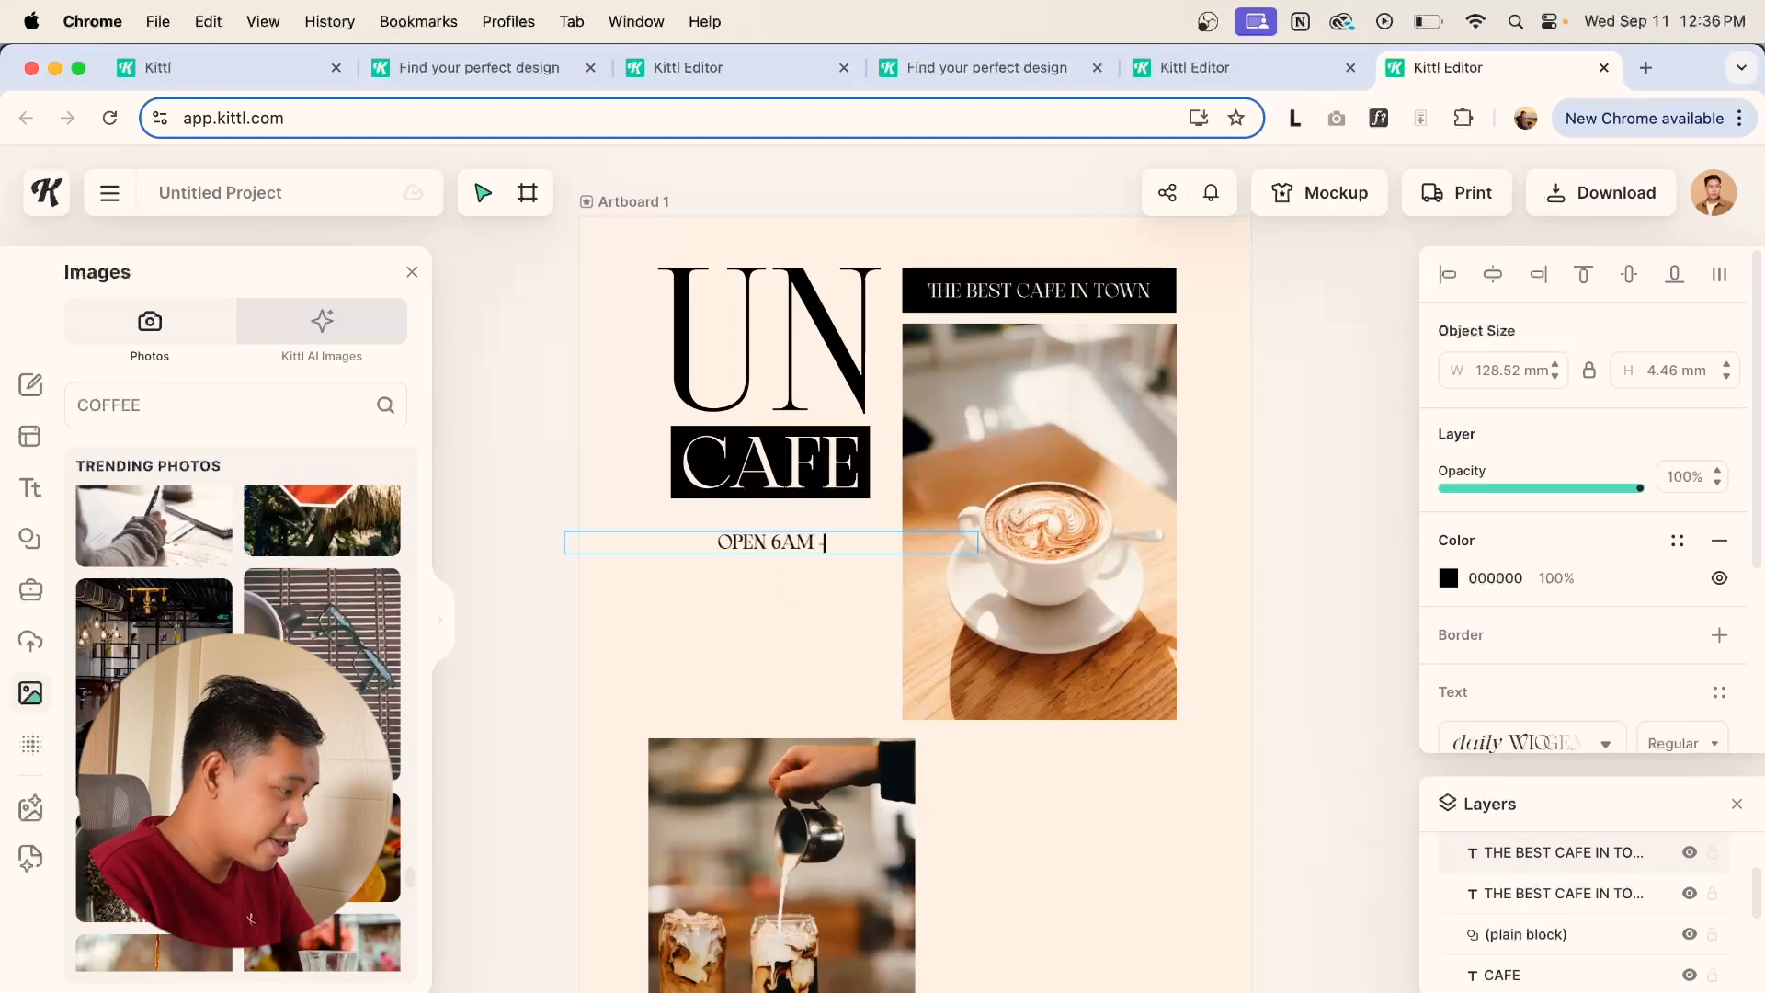
{"action": "type", "text": " 10 AM"}
{"action": "key", "text": "Escape"}
{"action": "left_click_drag", "start_coordinate": [978, 554], "coordinate": [810, 517]}
{"action": "key", "text": "super+z"}
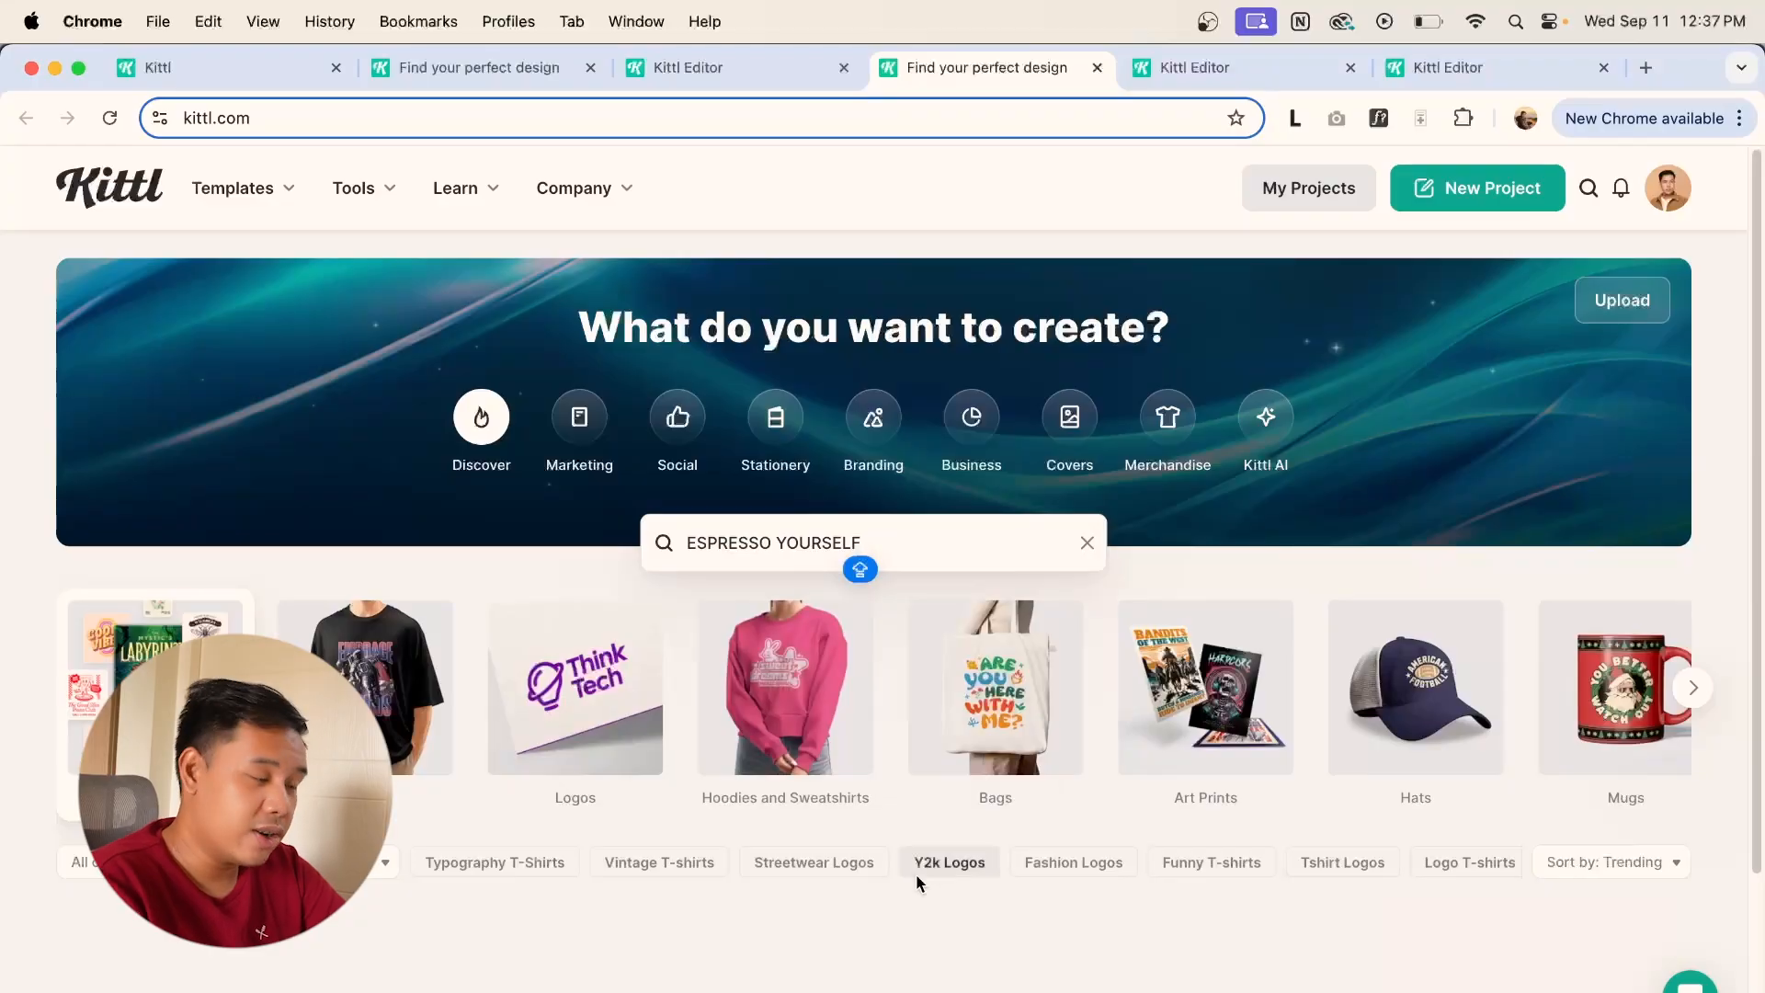
Open the "espresso yourself!" martini template from the ESPRESSO YOURSELF results and copy its glass and sparkles into the cafe menu.
{"action": "scroll", "coordinate": [878, 774], "scroll_direction": "down", "scroll_amount": 1}
{"action": "scroll", "coordinate": [879, 774], "scroll_direction": "down", "scroll_amount": 3}
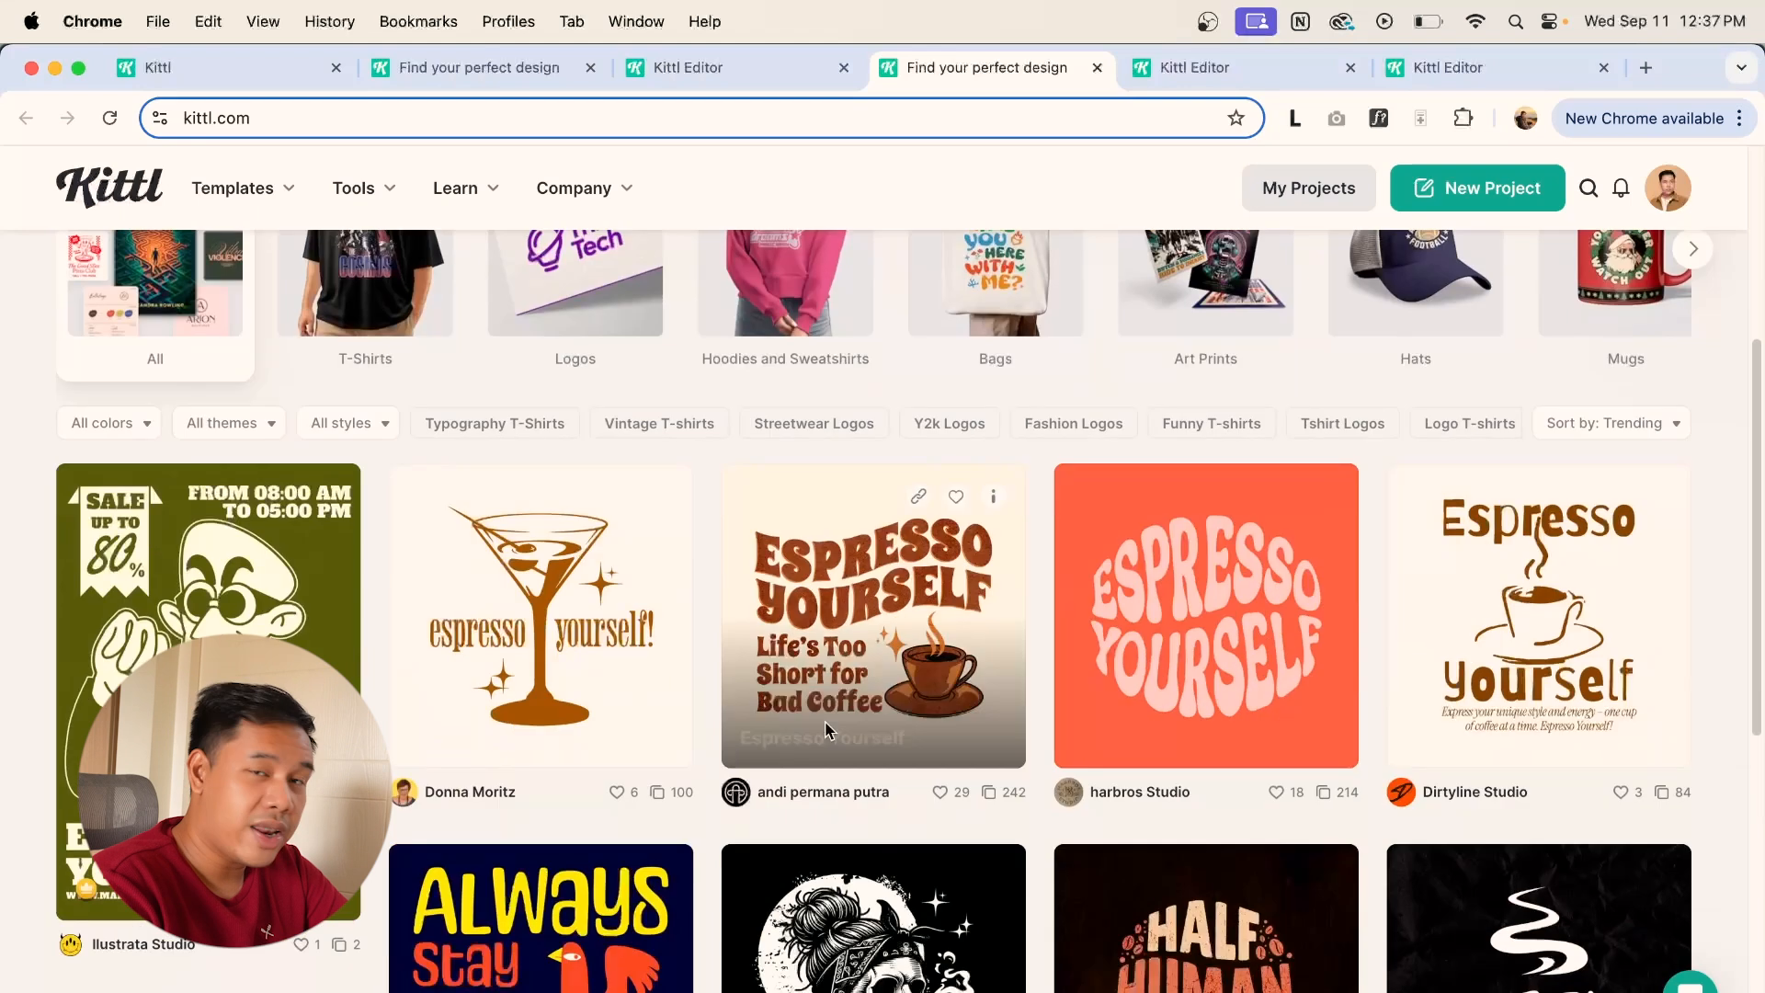
{"action": "left_click", "coordinate": [609, 575]}
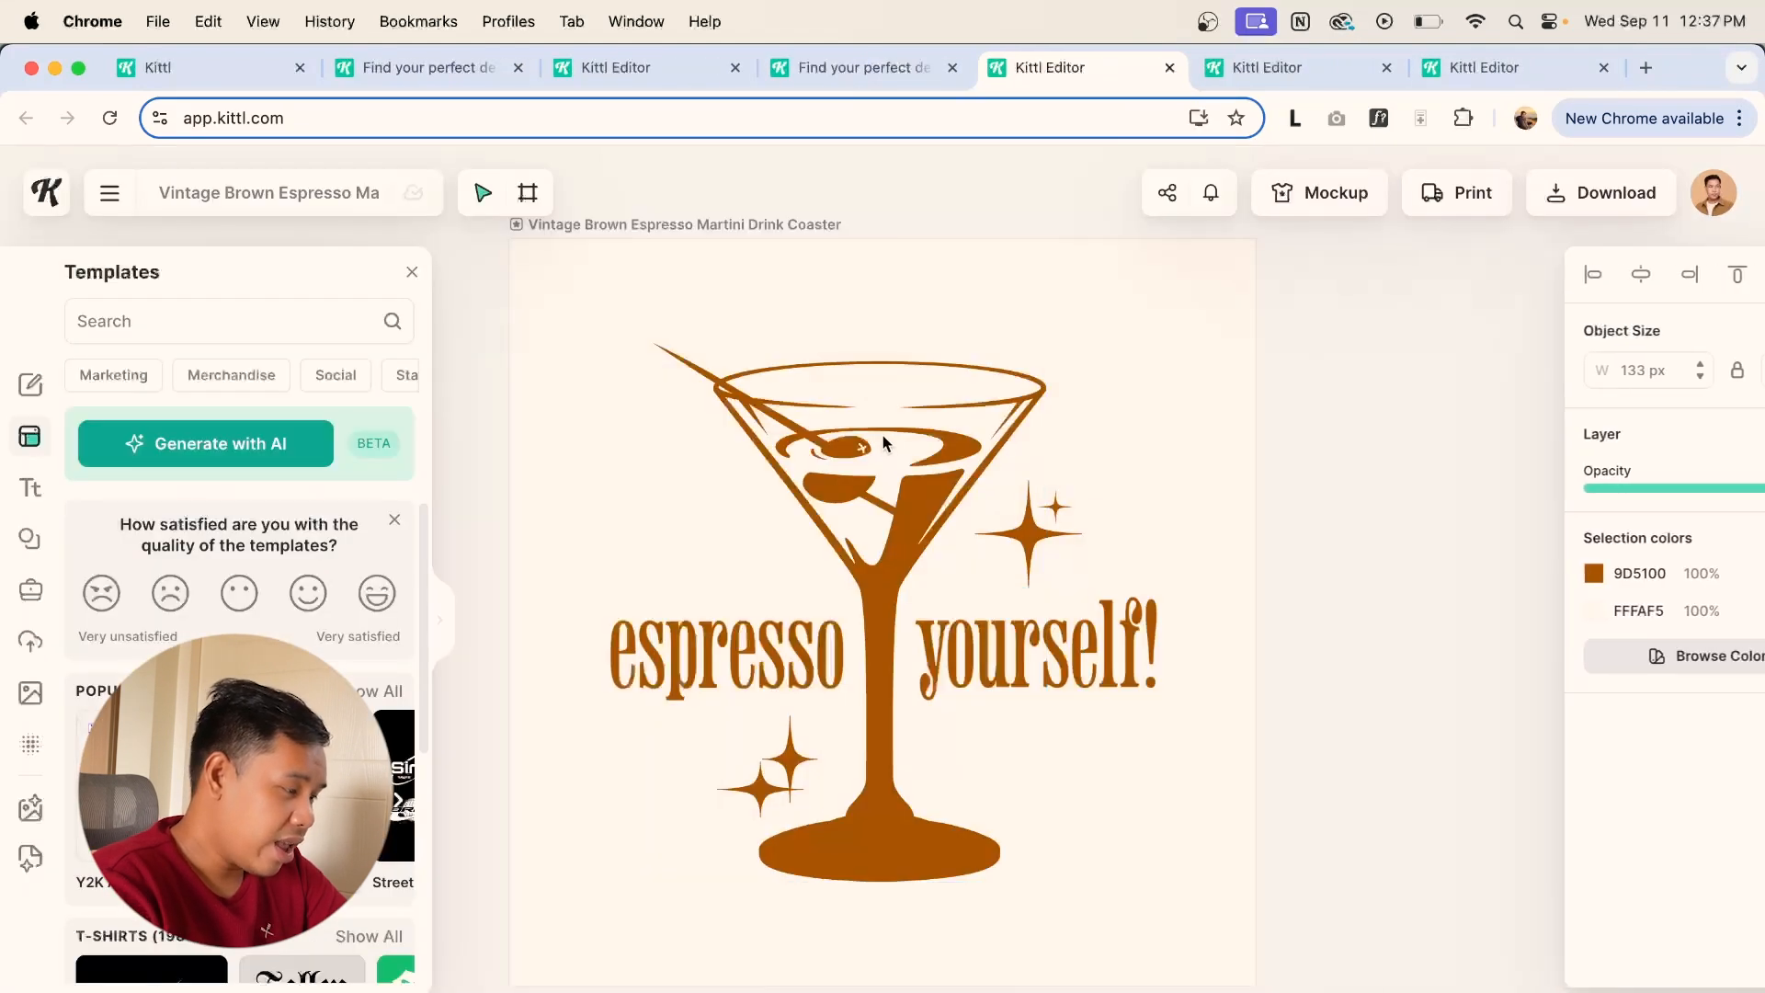
{"action": "left_click_drag", "start_coordinate": [724, 476], "coordinate": [1106, 501]}
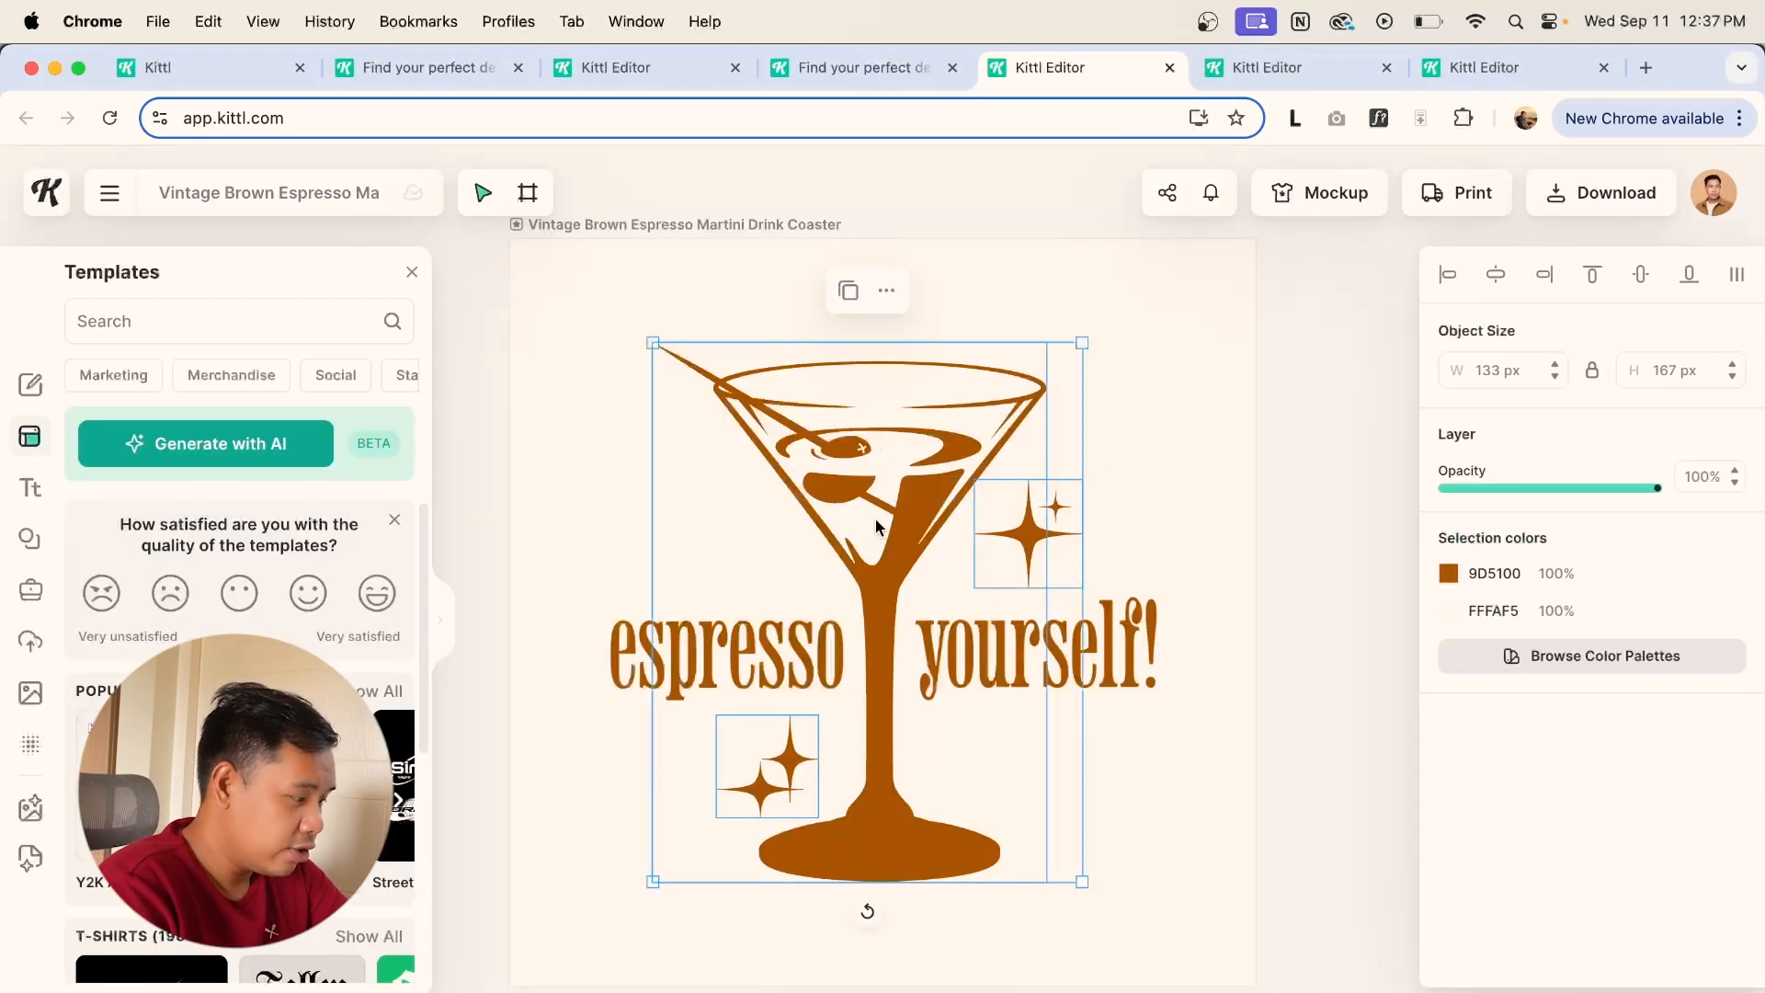
{"action": "left_click", "coordinate": [1483, 68]}
{"action": "key", "text": "super+v"}
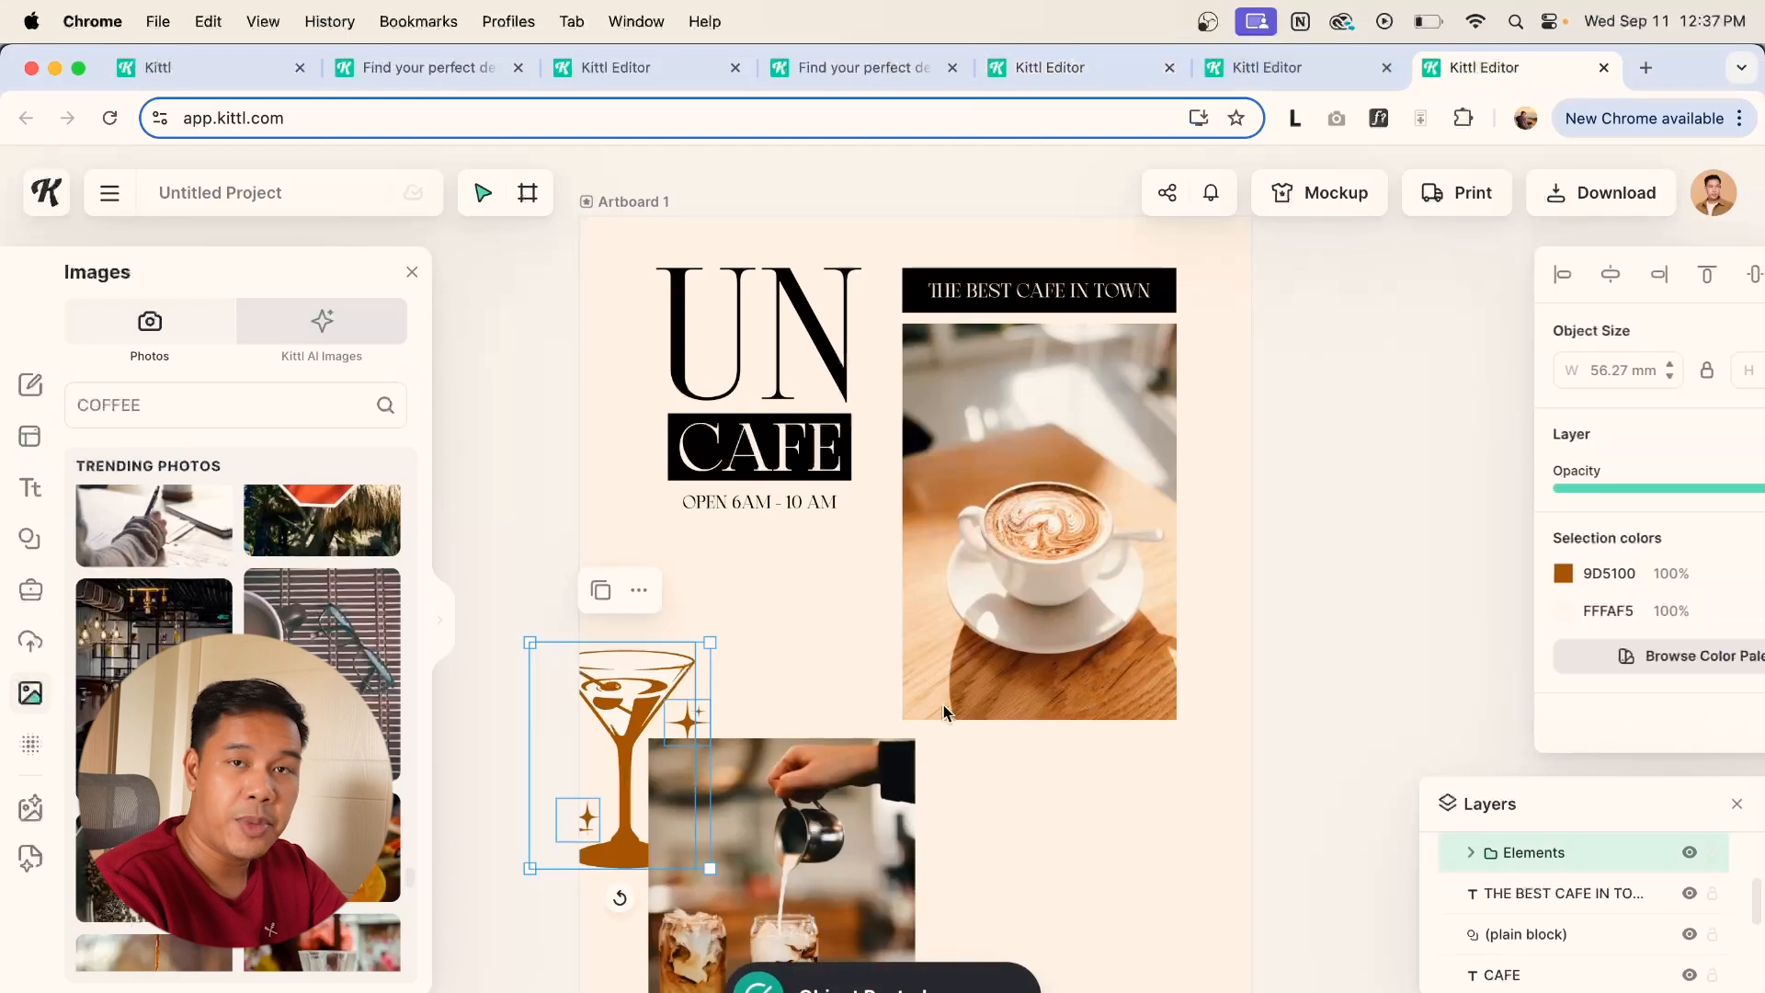
Remove the martini glass, recolor the sparkles black 000000 with an FCF5ED border, and place one on the U of UN.
{"action": "key", "text": "Delete"}
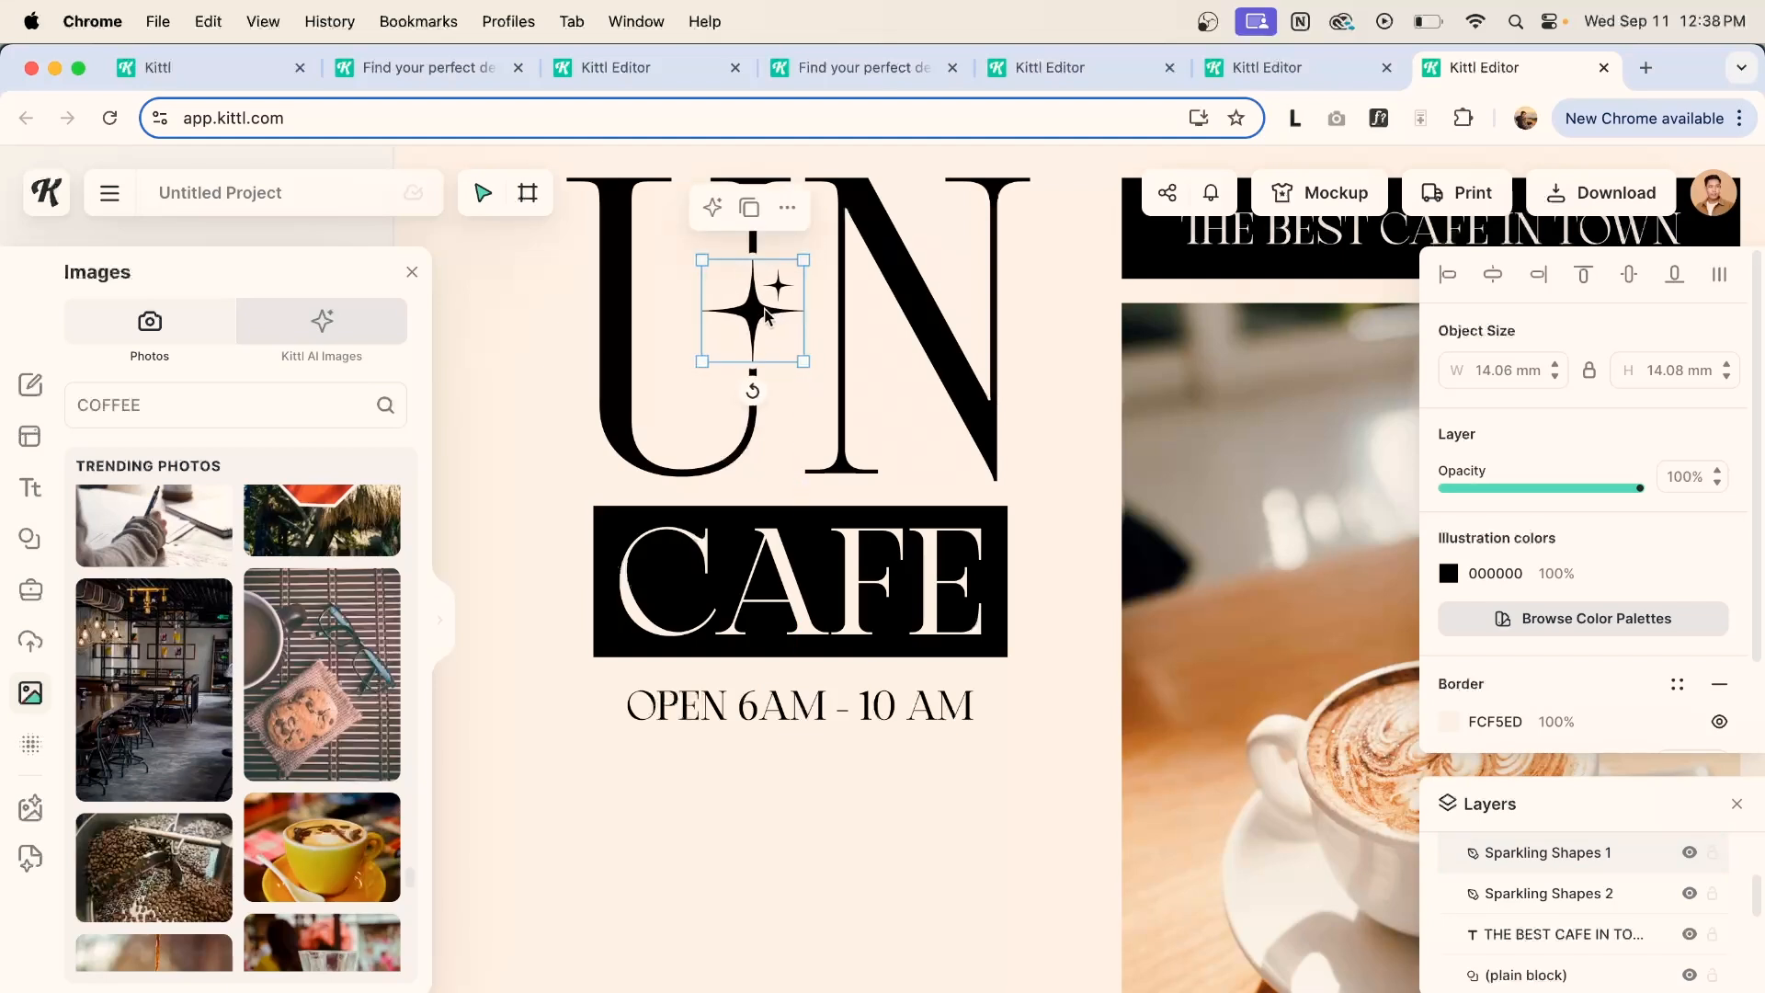
{"action": "left_click", "coordinate": [792, 779]}
{"action": "scroll", "coordinate": [792, 779], "scroll_direction": "down", "scroll_amount": 5}
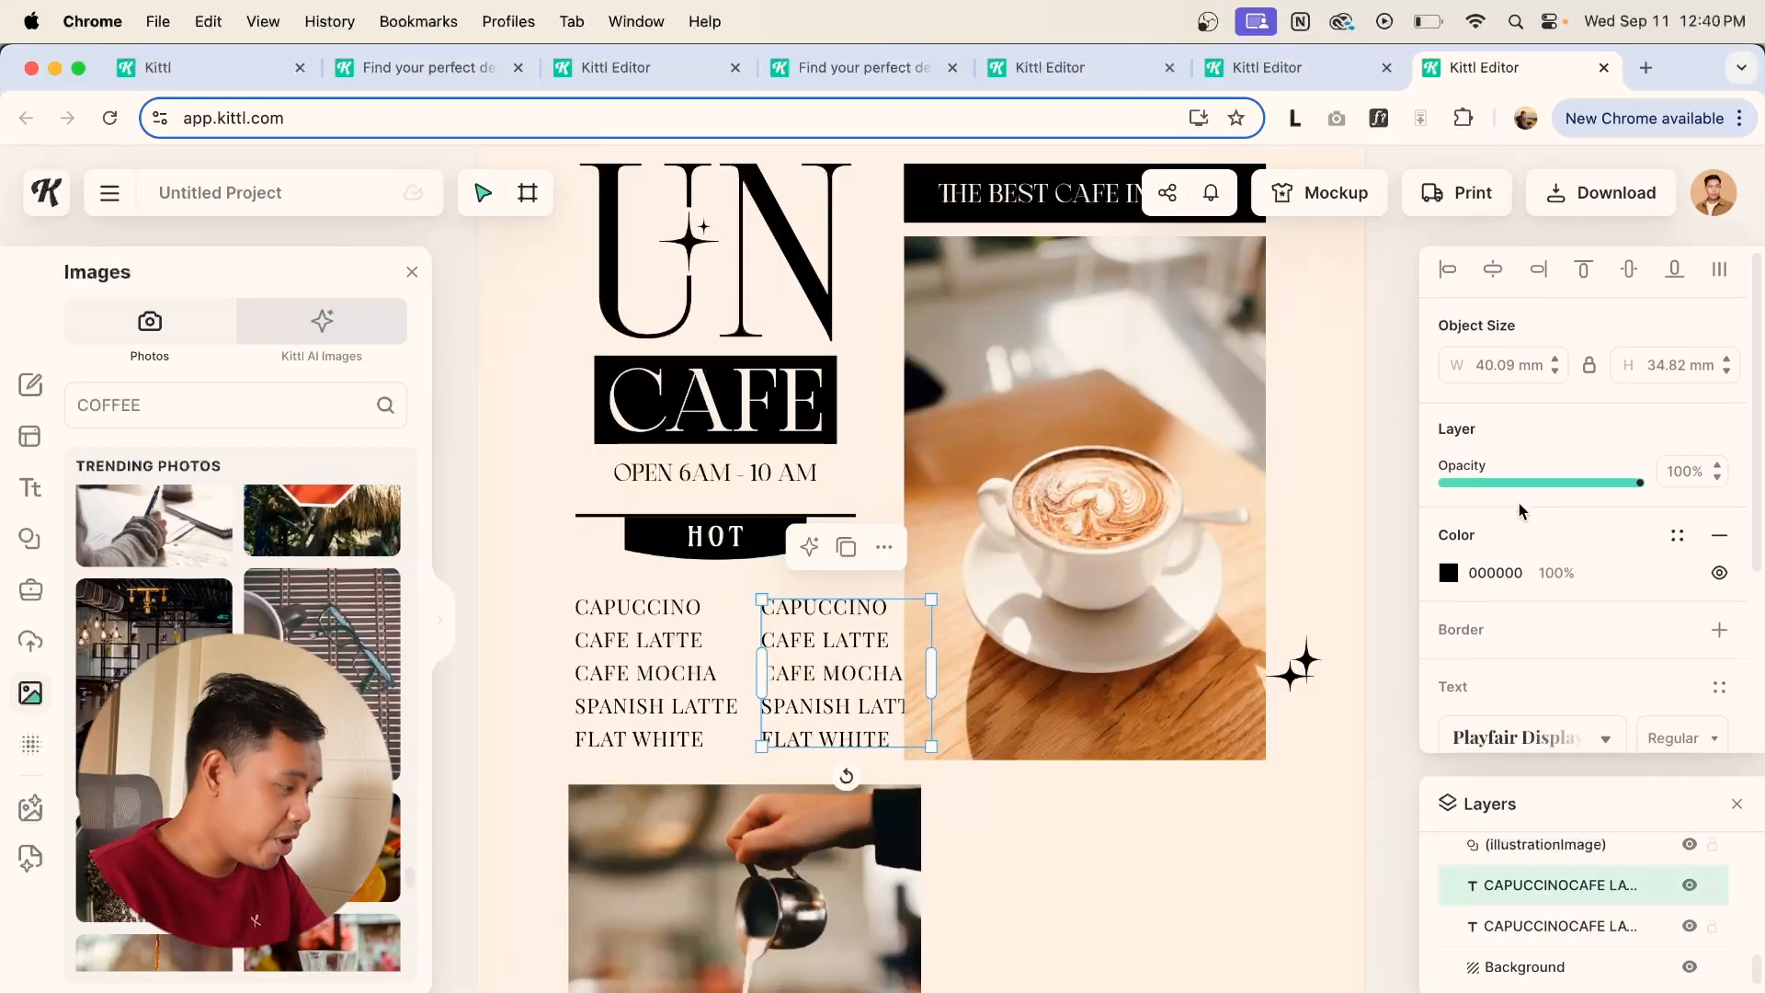
Right-align the copied drink list and turn it into the HOT price column reading 180, 190, 190, 220 and 190.
{"action": "scroll", "coordinate": [1520, 505], "scroll_direction": "down", "scroll_amount": 3}
{"action": "left_click", "coordinate": [1541, 556]}
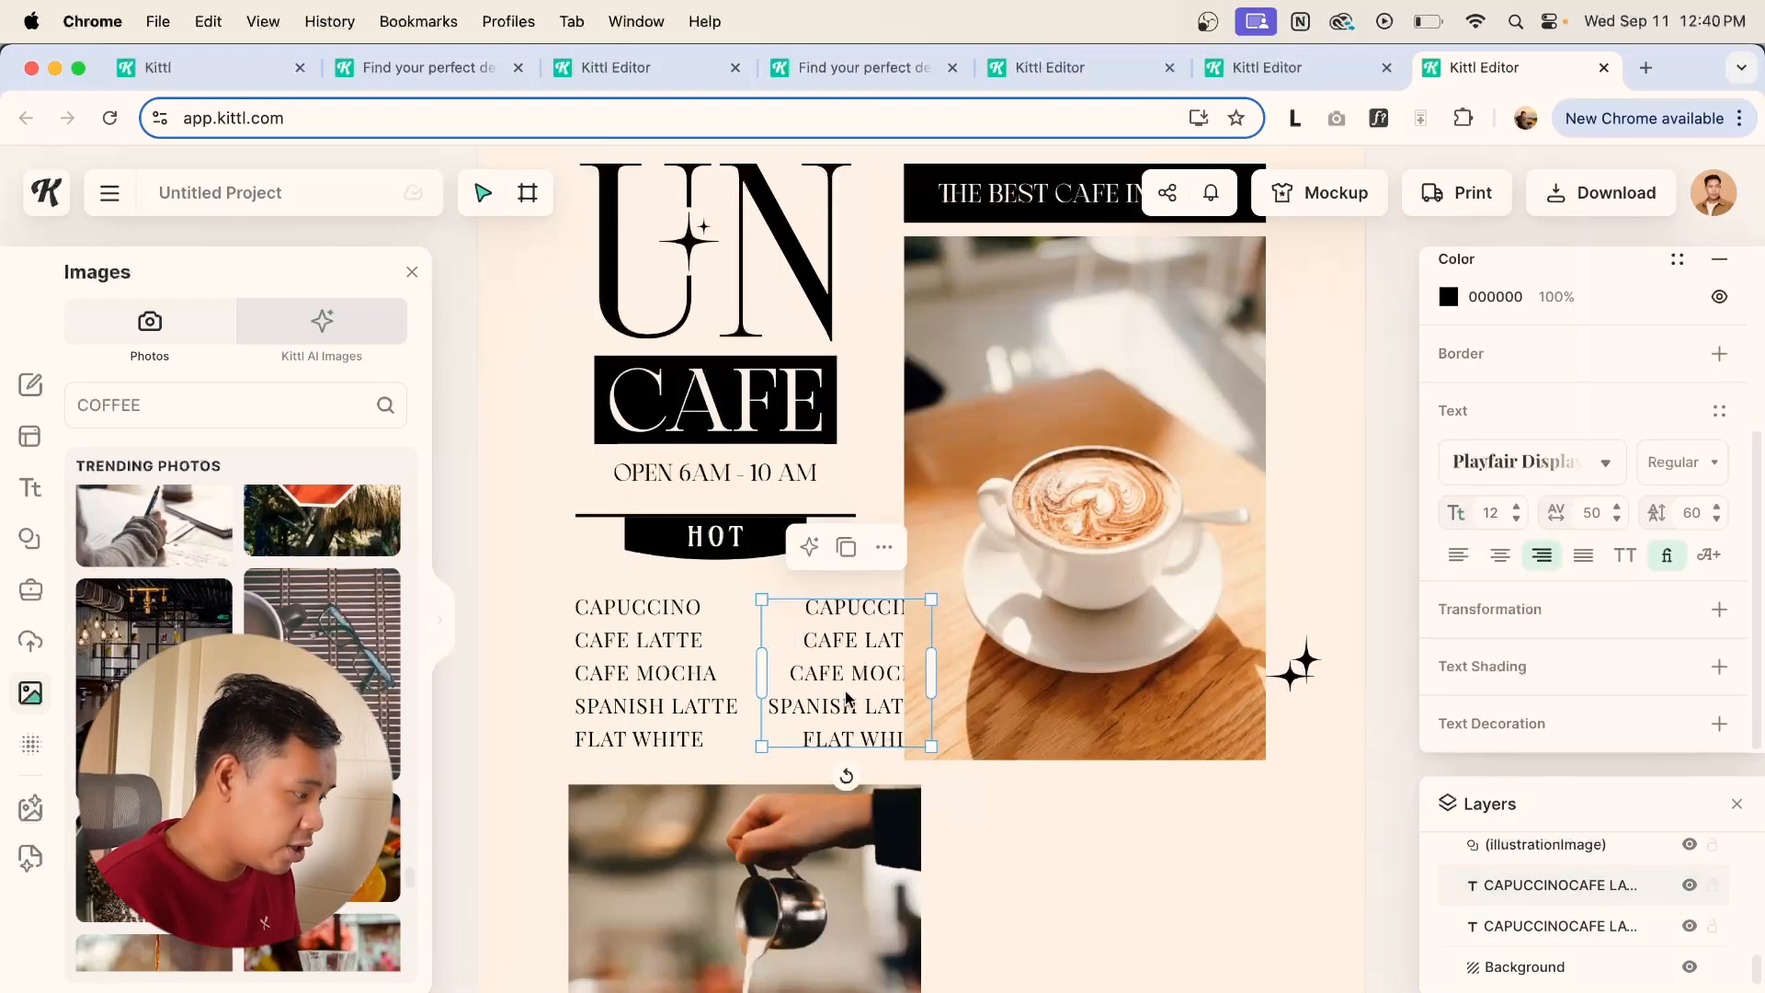
{"action": "left_click_drag", "start_coordinate": [834, 680], "coordinate": [783, 682]}
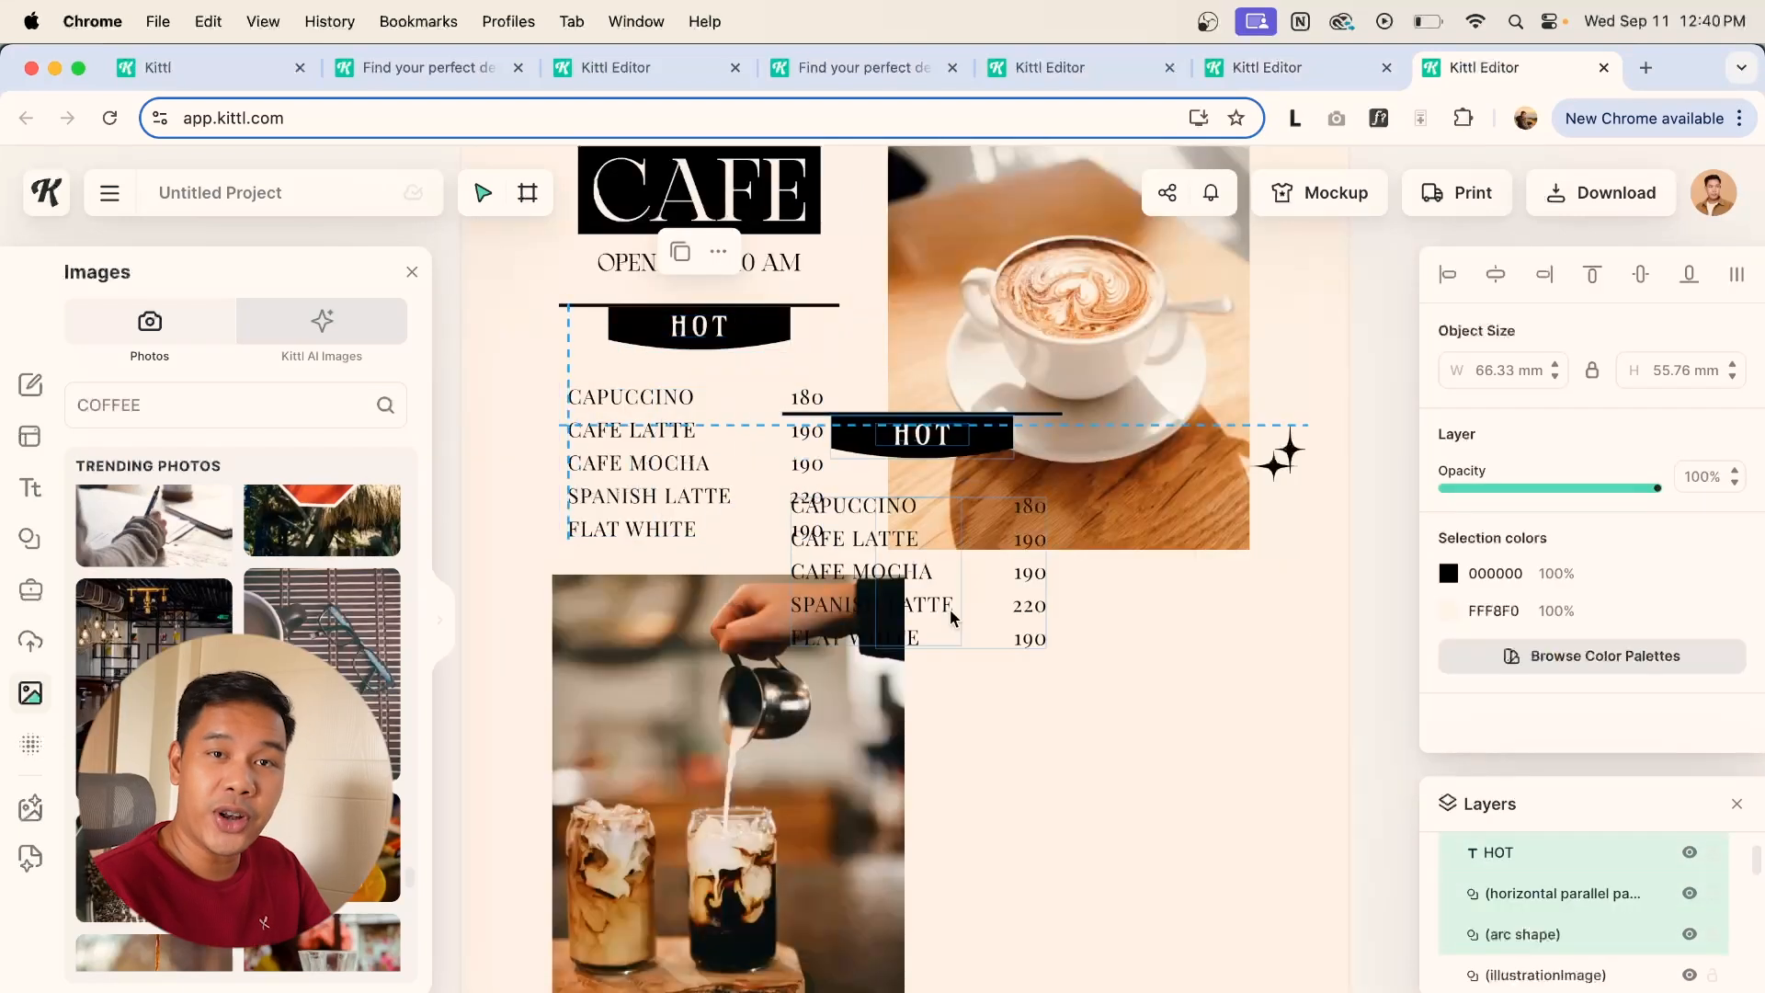
Copy the HOT section beneath the cup photo as COLD, listing AMERICANO 160, CAFE LATTE 190, CARAMEL MACCHIATO 190, SPANISH LATTE 220 and VANILLA LATTE 200.
{"action": "left_click_drag", "start_coordinate": [869, 569], "coordinate": [1034, 749]}
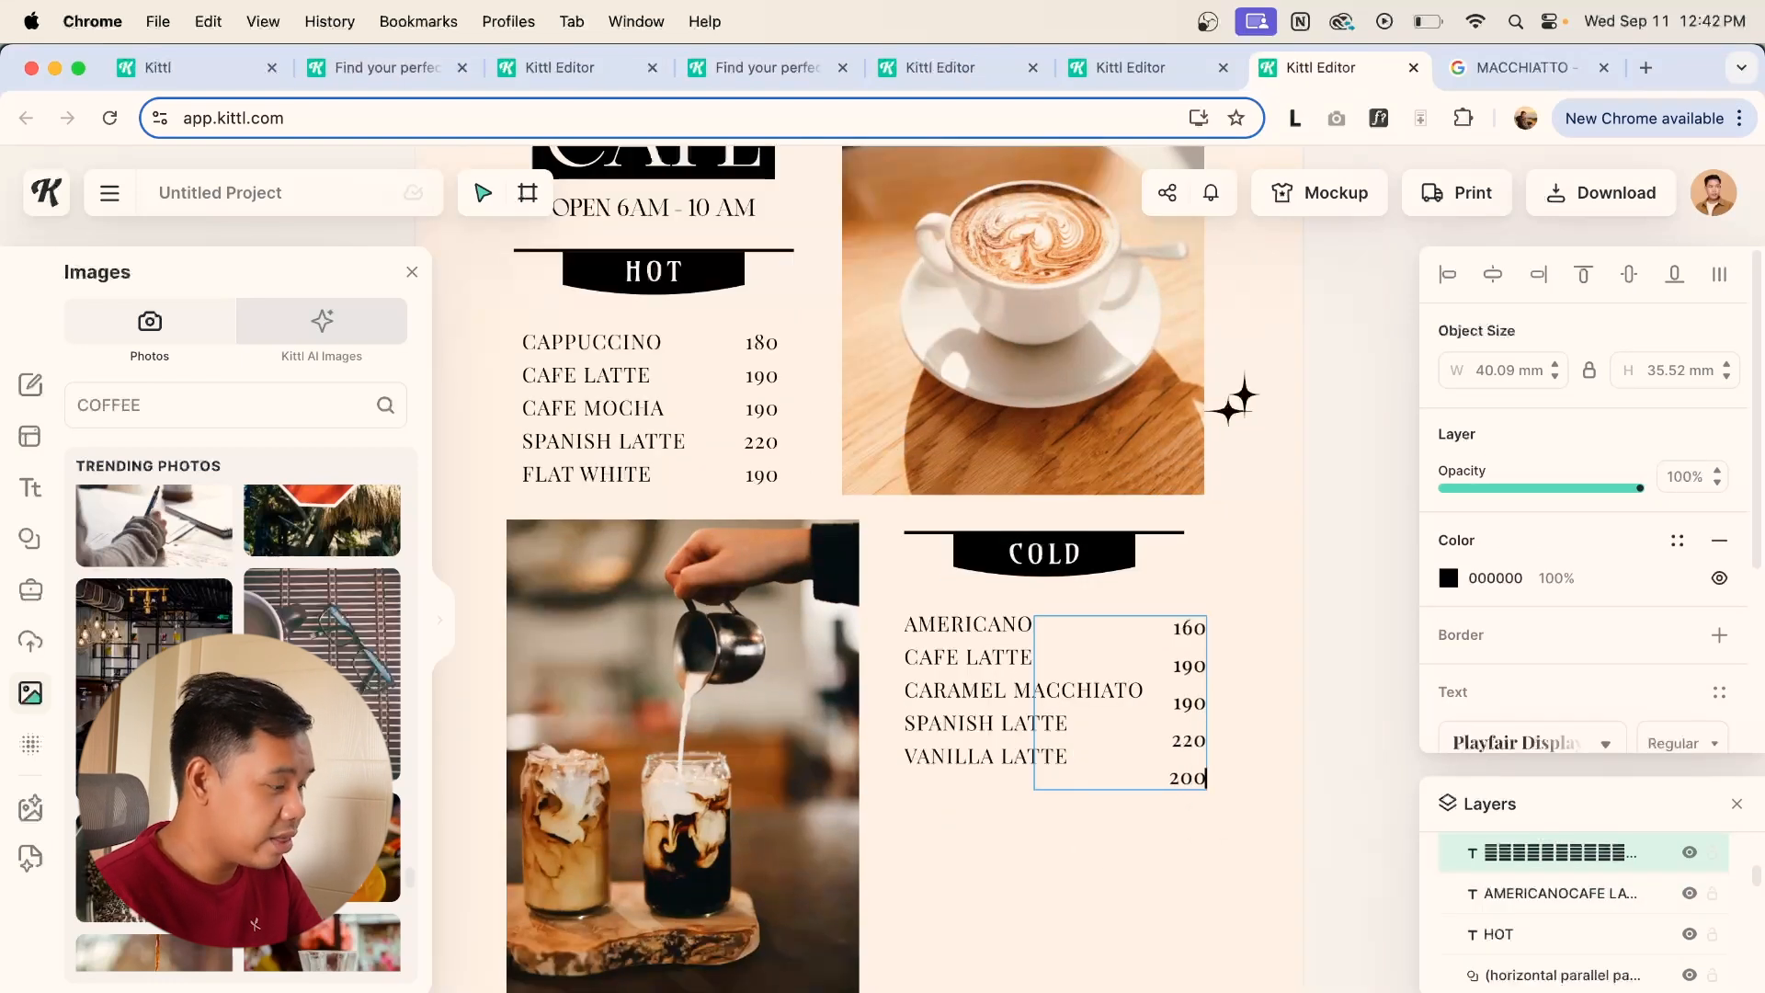
{"action": "key", "text": "Escape"}
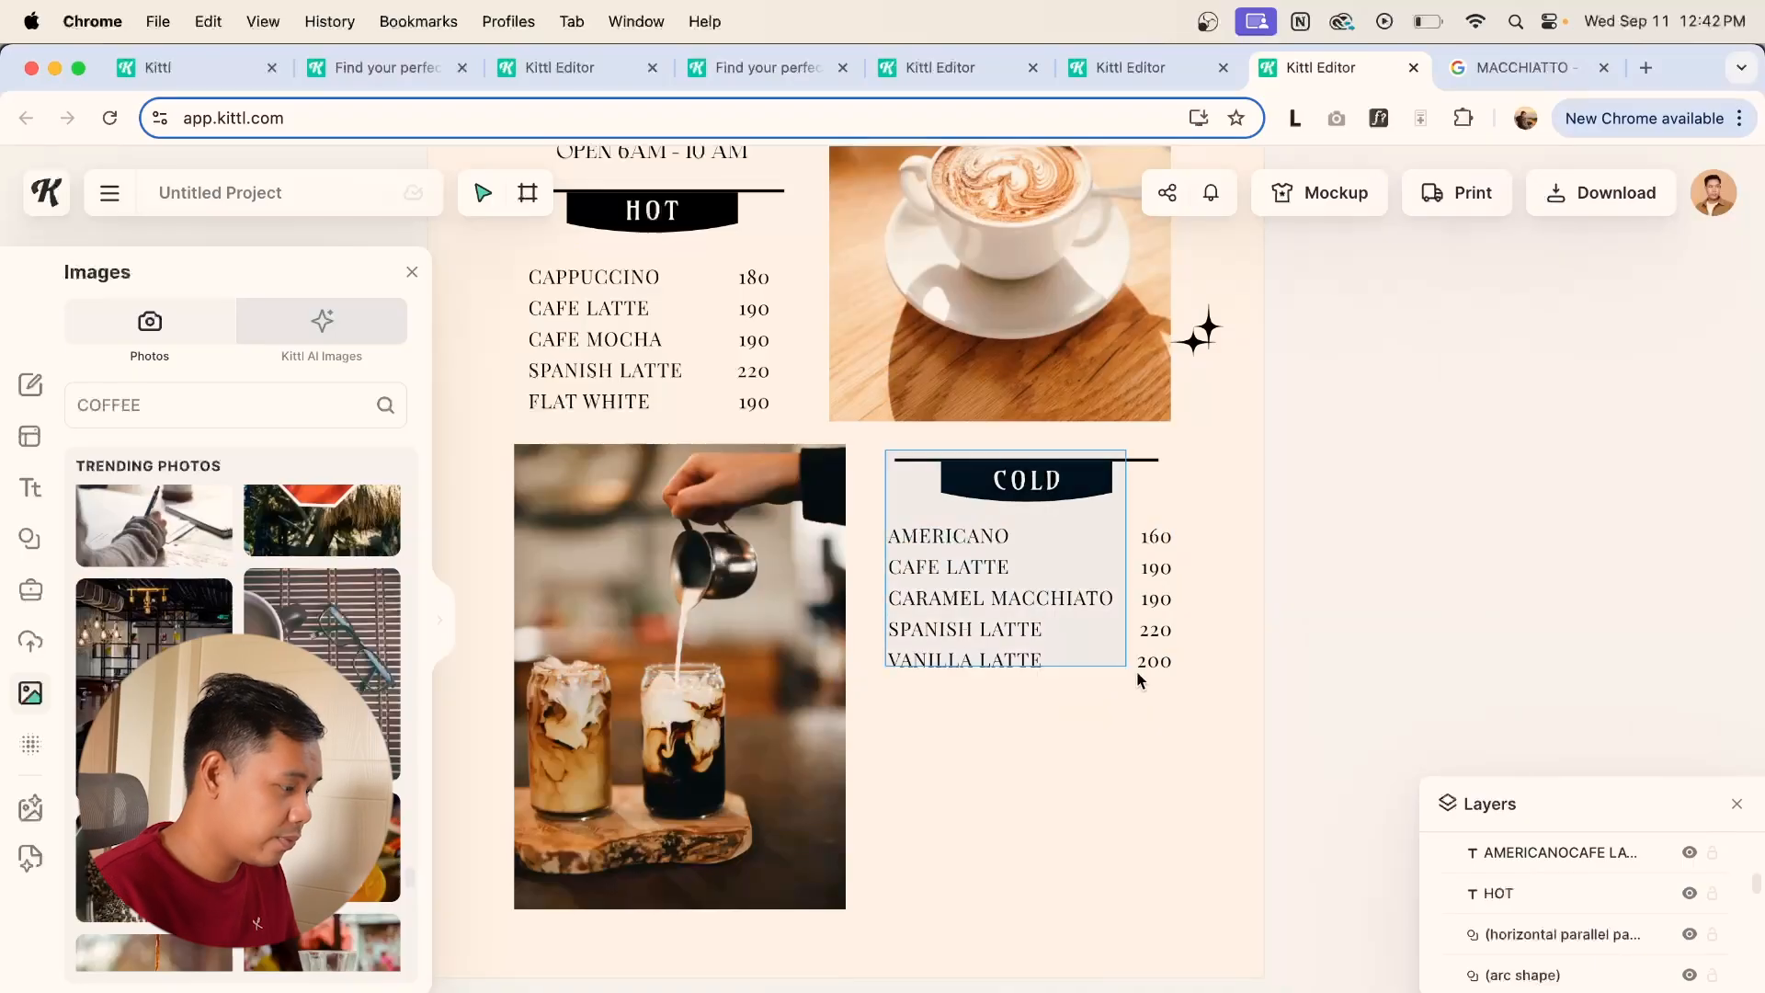
Copy the COLD section below itself as NON-COFFEE, listing MATCHA 200, SIGNATURE CHOCO 180 and STRAWBERRY SHAKE 200.
{"action": "left_click", "coordinate": [1149, 663]}
{"action": "left_click_drag", "start_coordinate": [1149, 663], "coordinate": [1149, 902]}
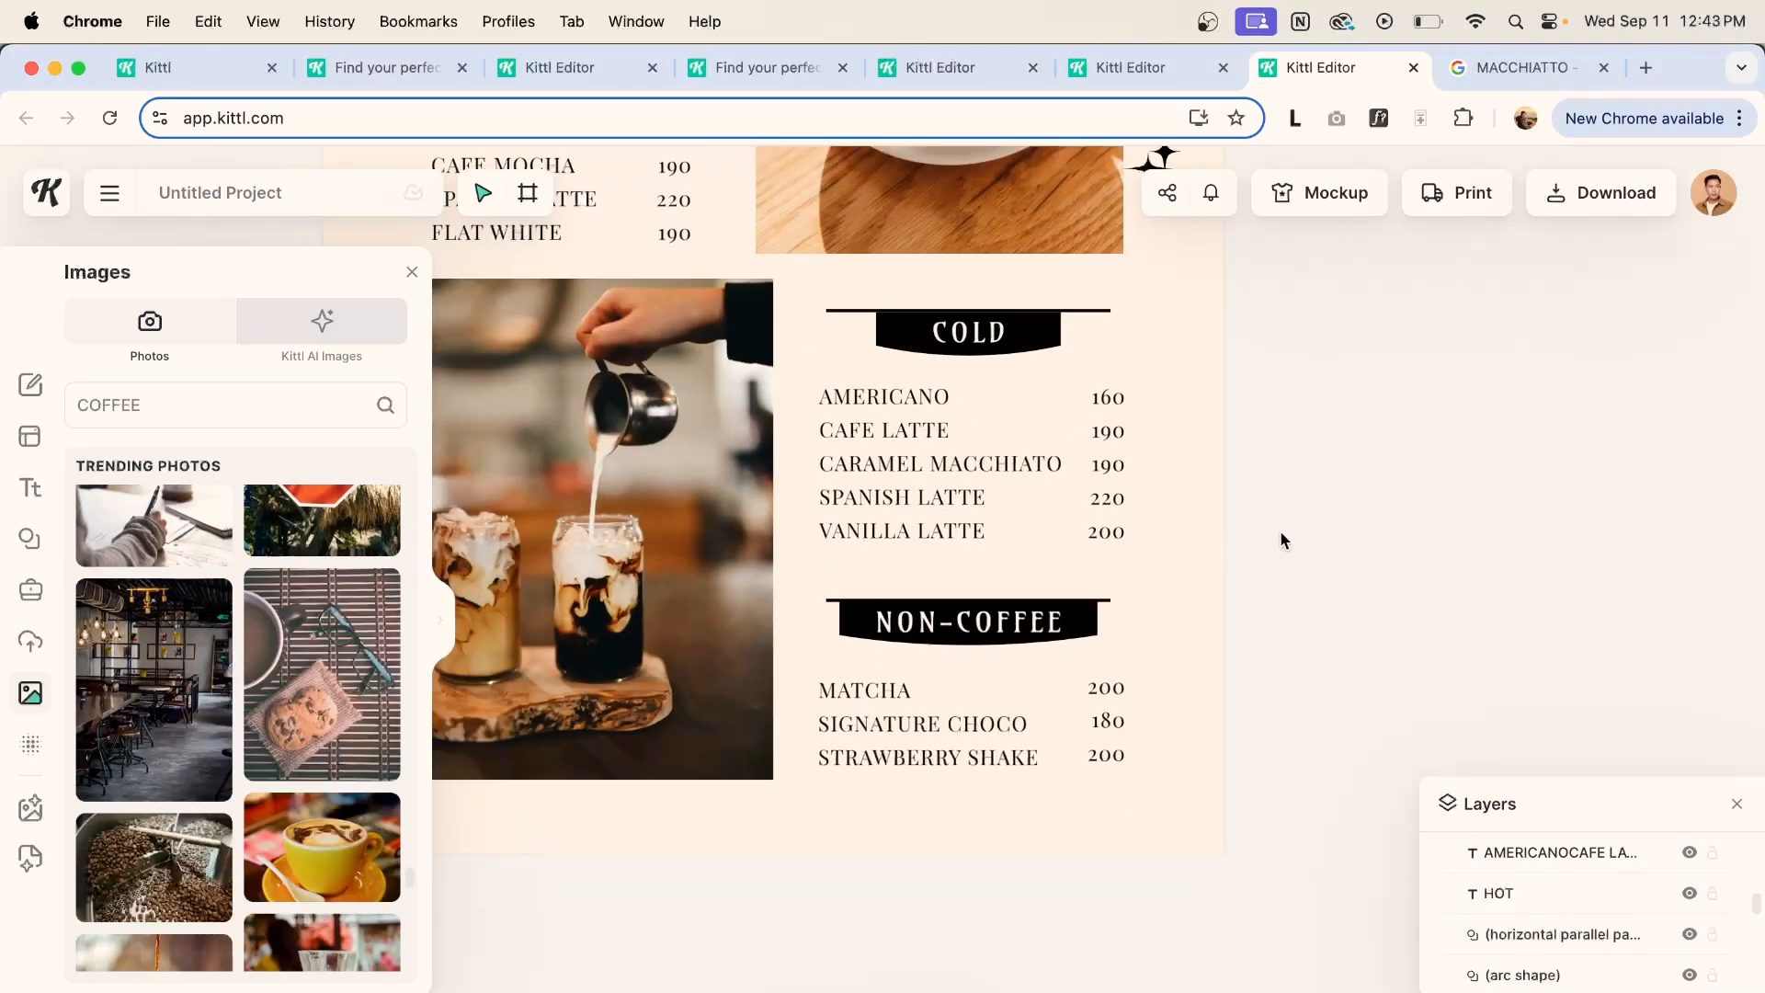
Add a basic square with its fill at 0% opacity and a black 000000 border of weight 1.00.
{"action": "scroll", "coordinate": [1282, 541], "scroll_direction": "down", "scroll_amount": 3}
{"action": "left_click_drag", "start_coordinate": [1257, 511], "coordinate": [1248, 827]}
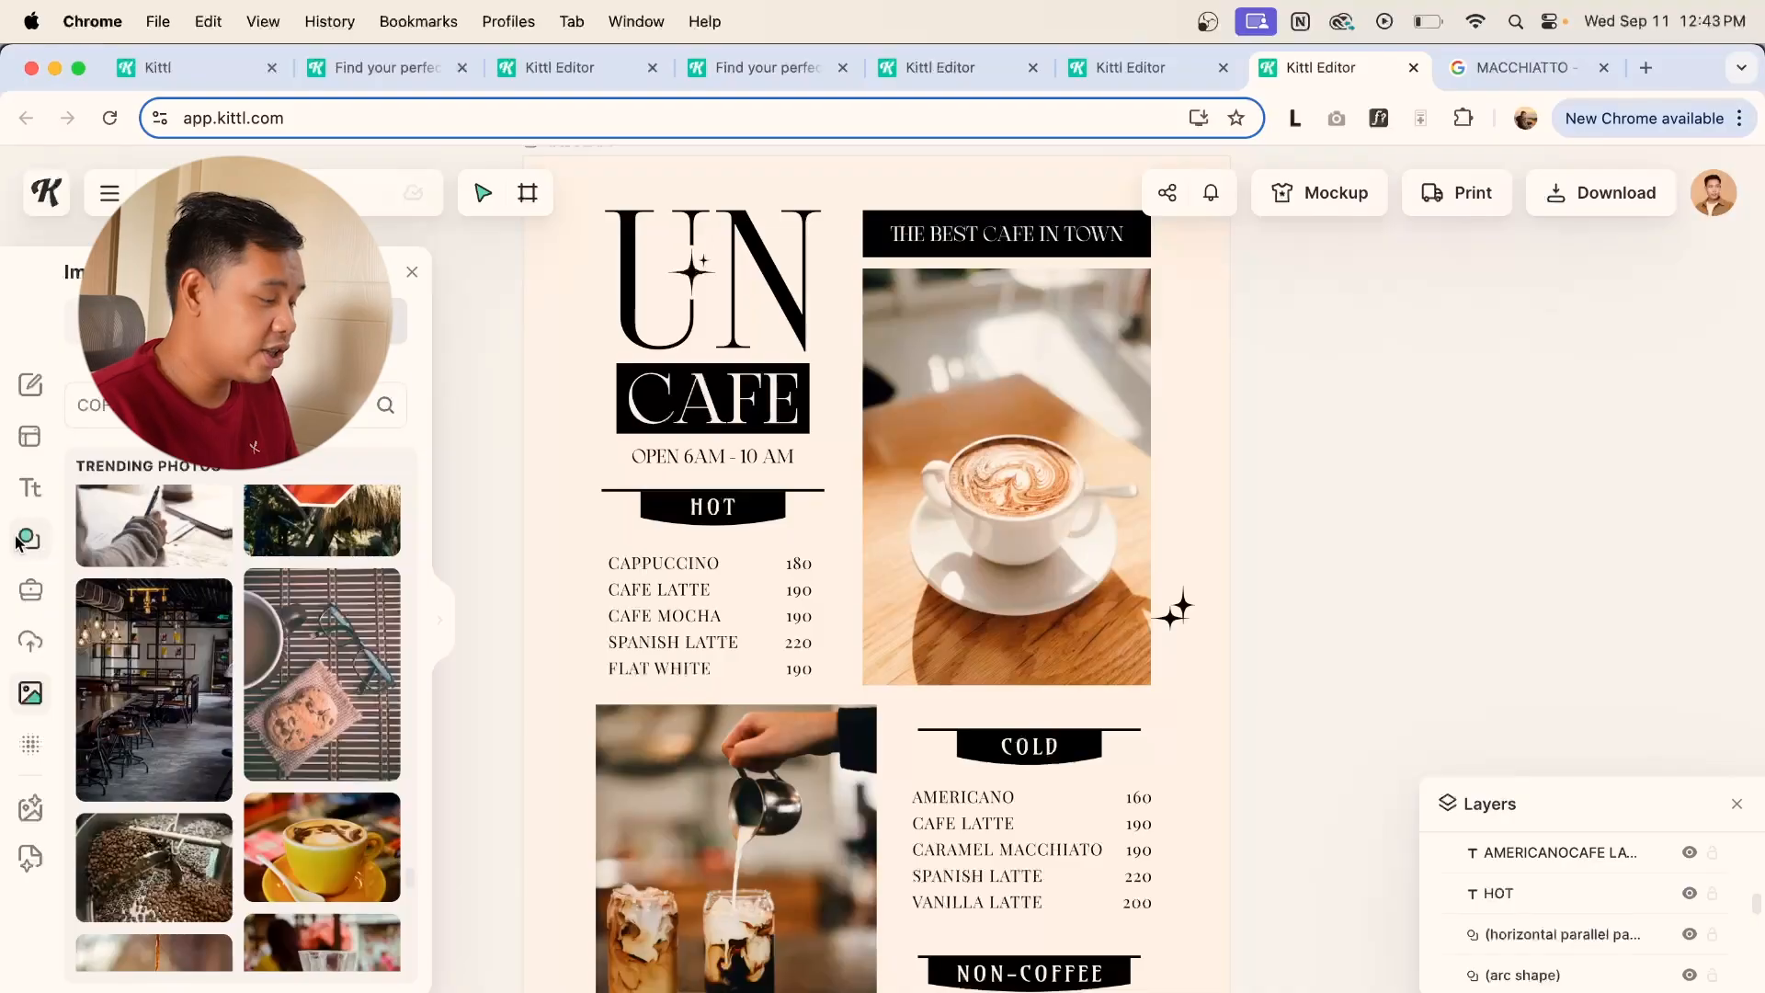
{"action": "left_click", "coordinate": [18, 543]}
{"action": "left_click", "coordinate": [125, 715]}
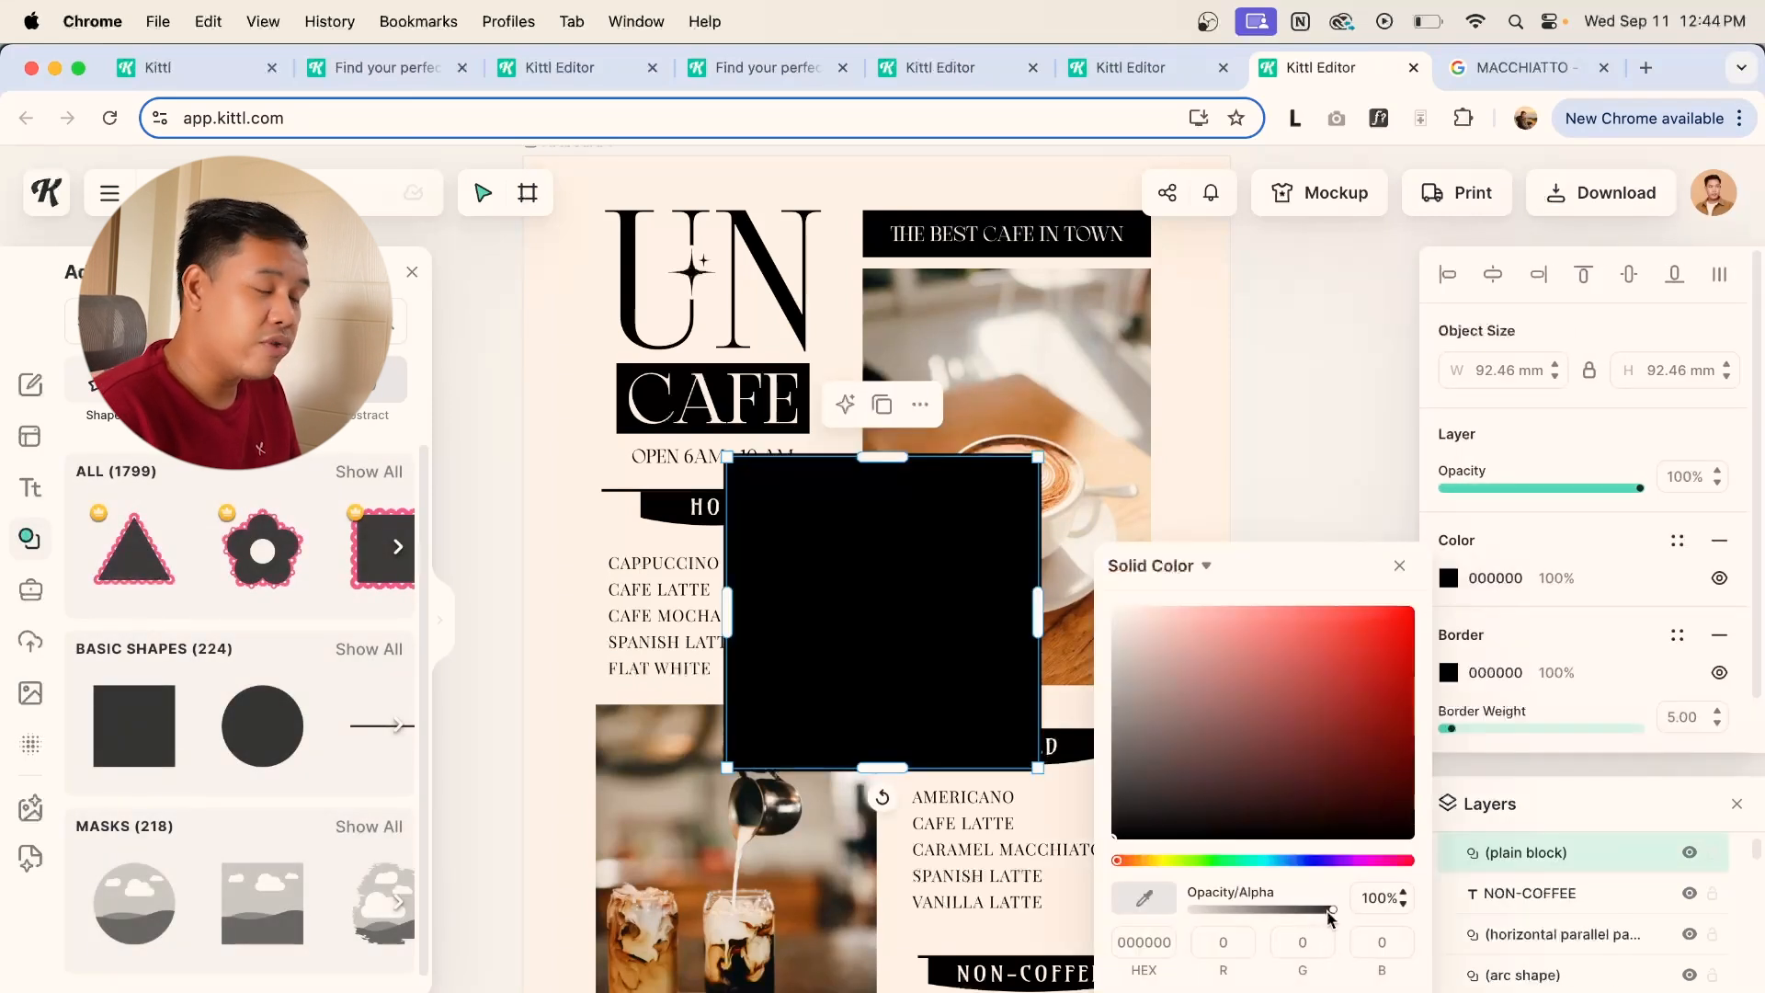
{"action": "left_click_drag", "start_coordinate": [1331, 912], "coordinate": [1160, 916]}
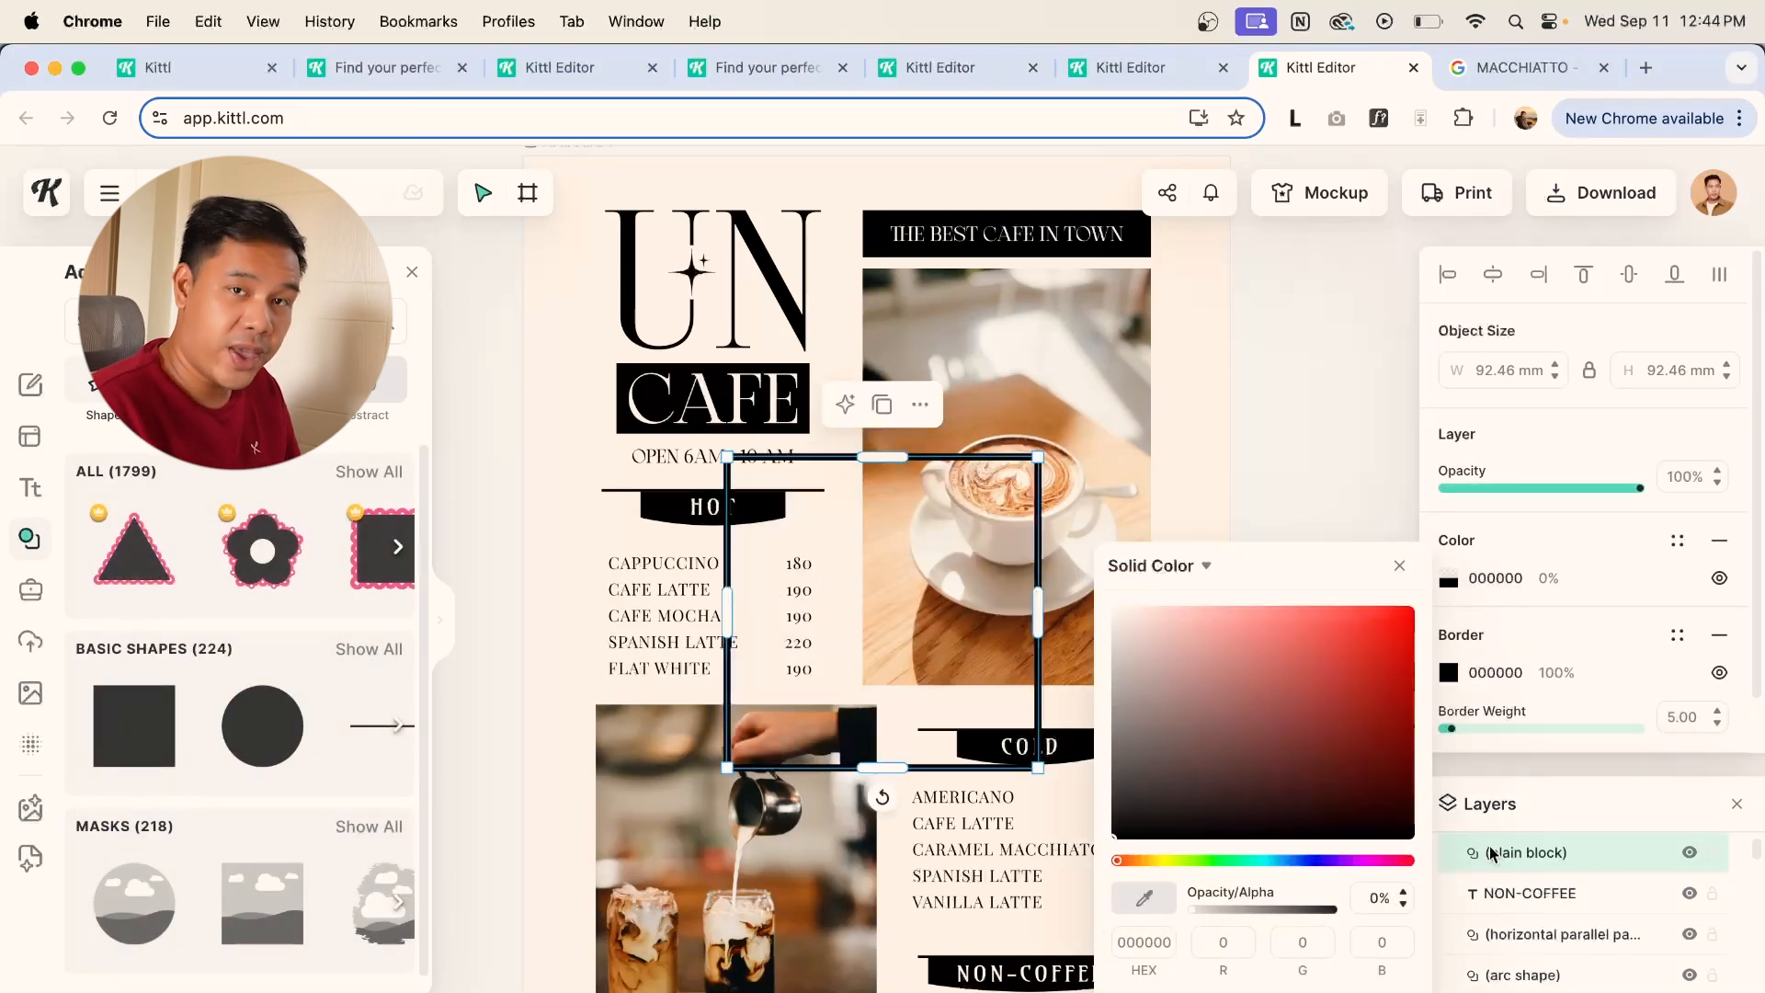
{"action": "left_click", "coordinate": [1716, 723]}
{"action": "scroll", "coordinate": [1617, 610], "scroll_direction": "down", "scroll_amount": 2}
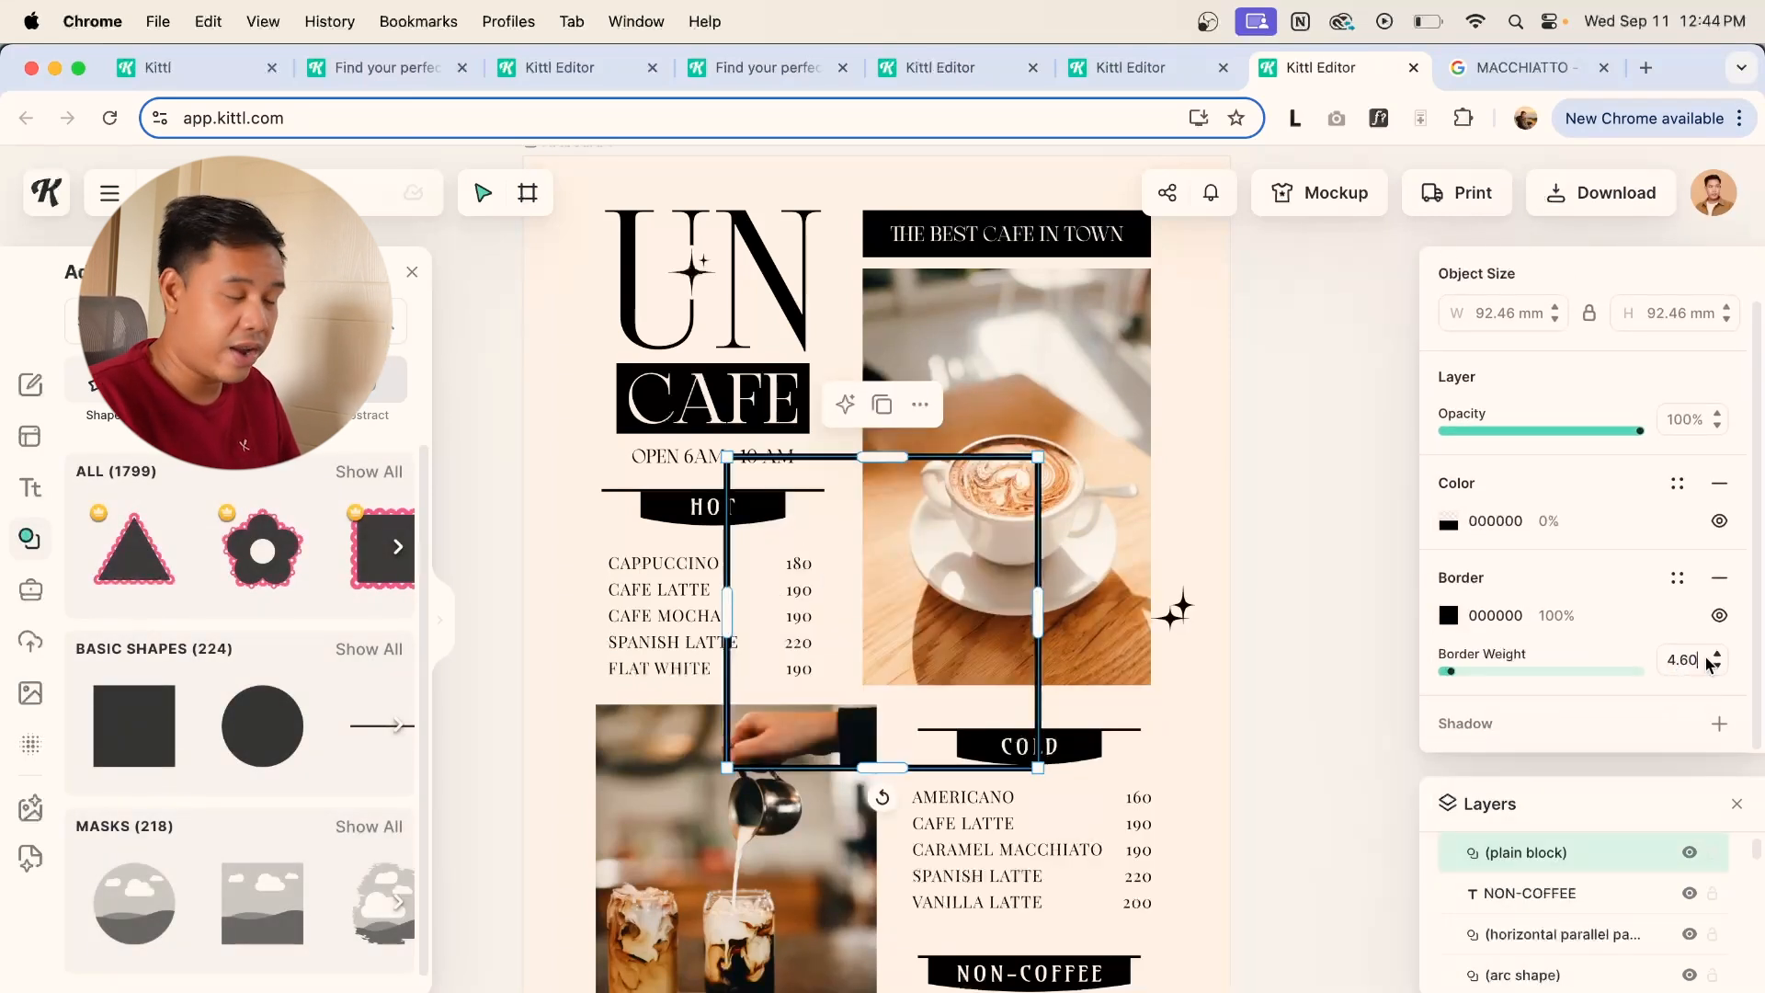
{"action": "key", "text": "Return"}
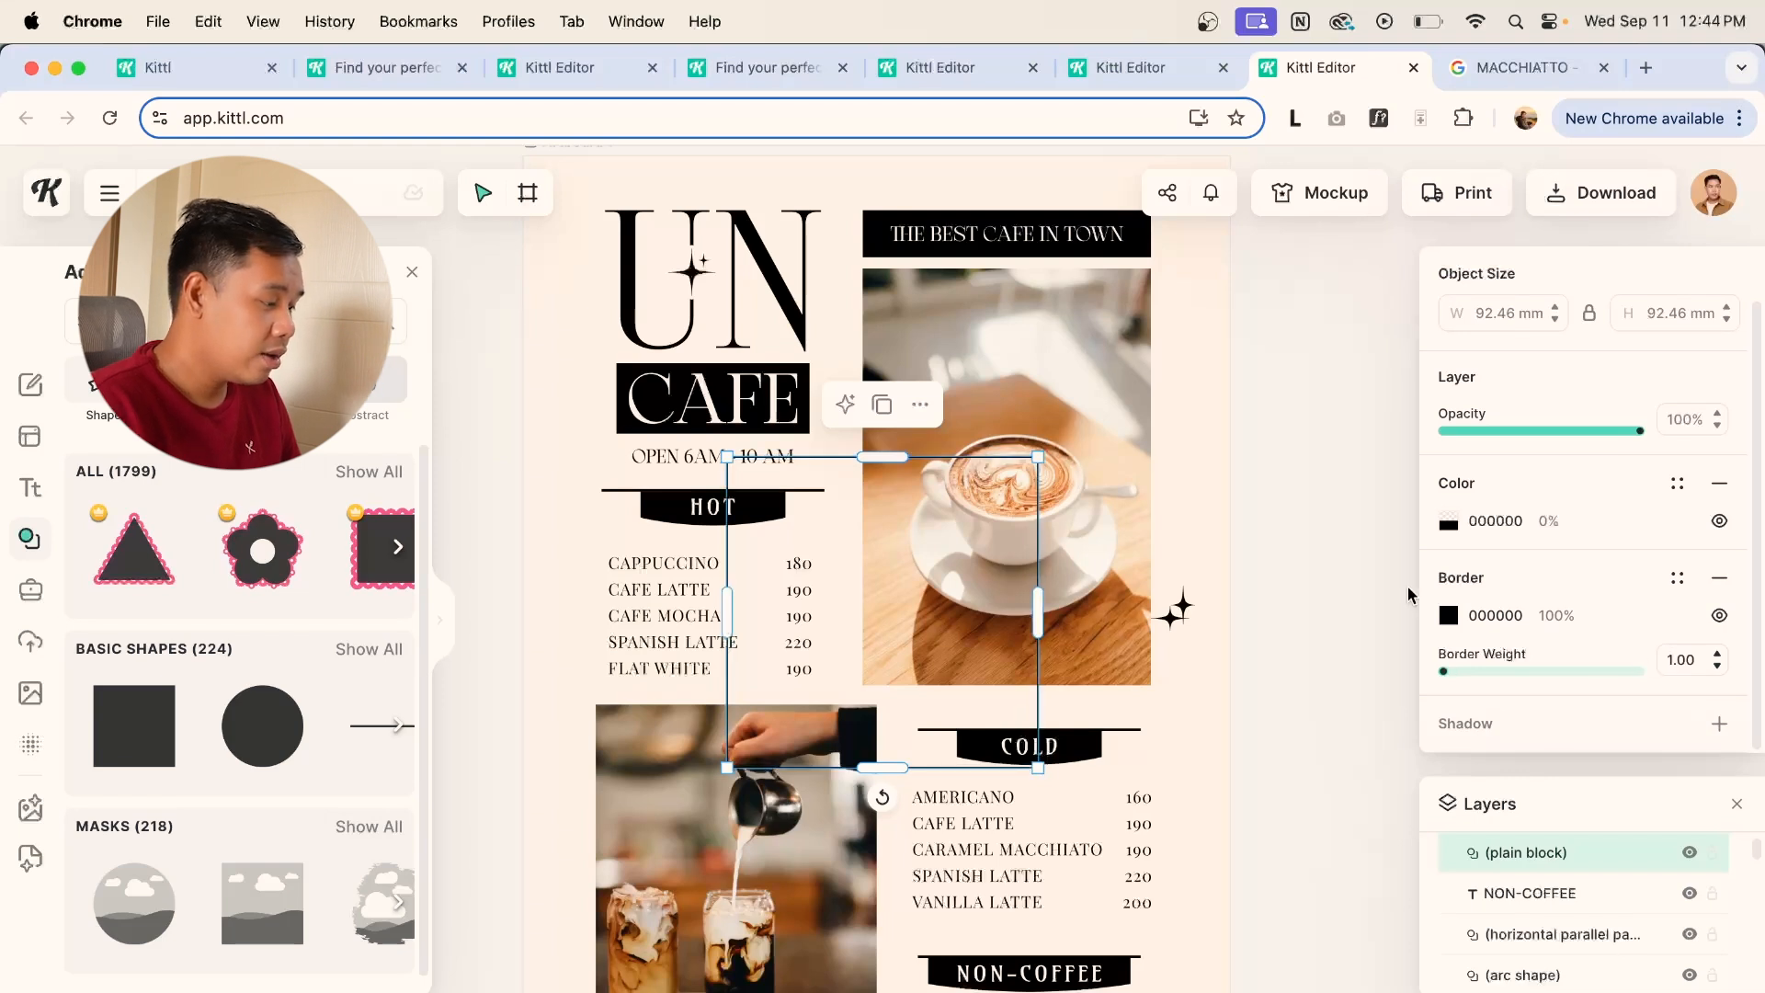
Fit the square outline to the coffee cup photo, offset slightly down and to the right, and bring the photo and sparkles in front of it.
{"action": "left_click_drag", "start_coordinate": [1012, 622], "coordinate": [1160, 439]}
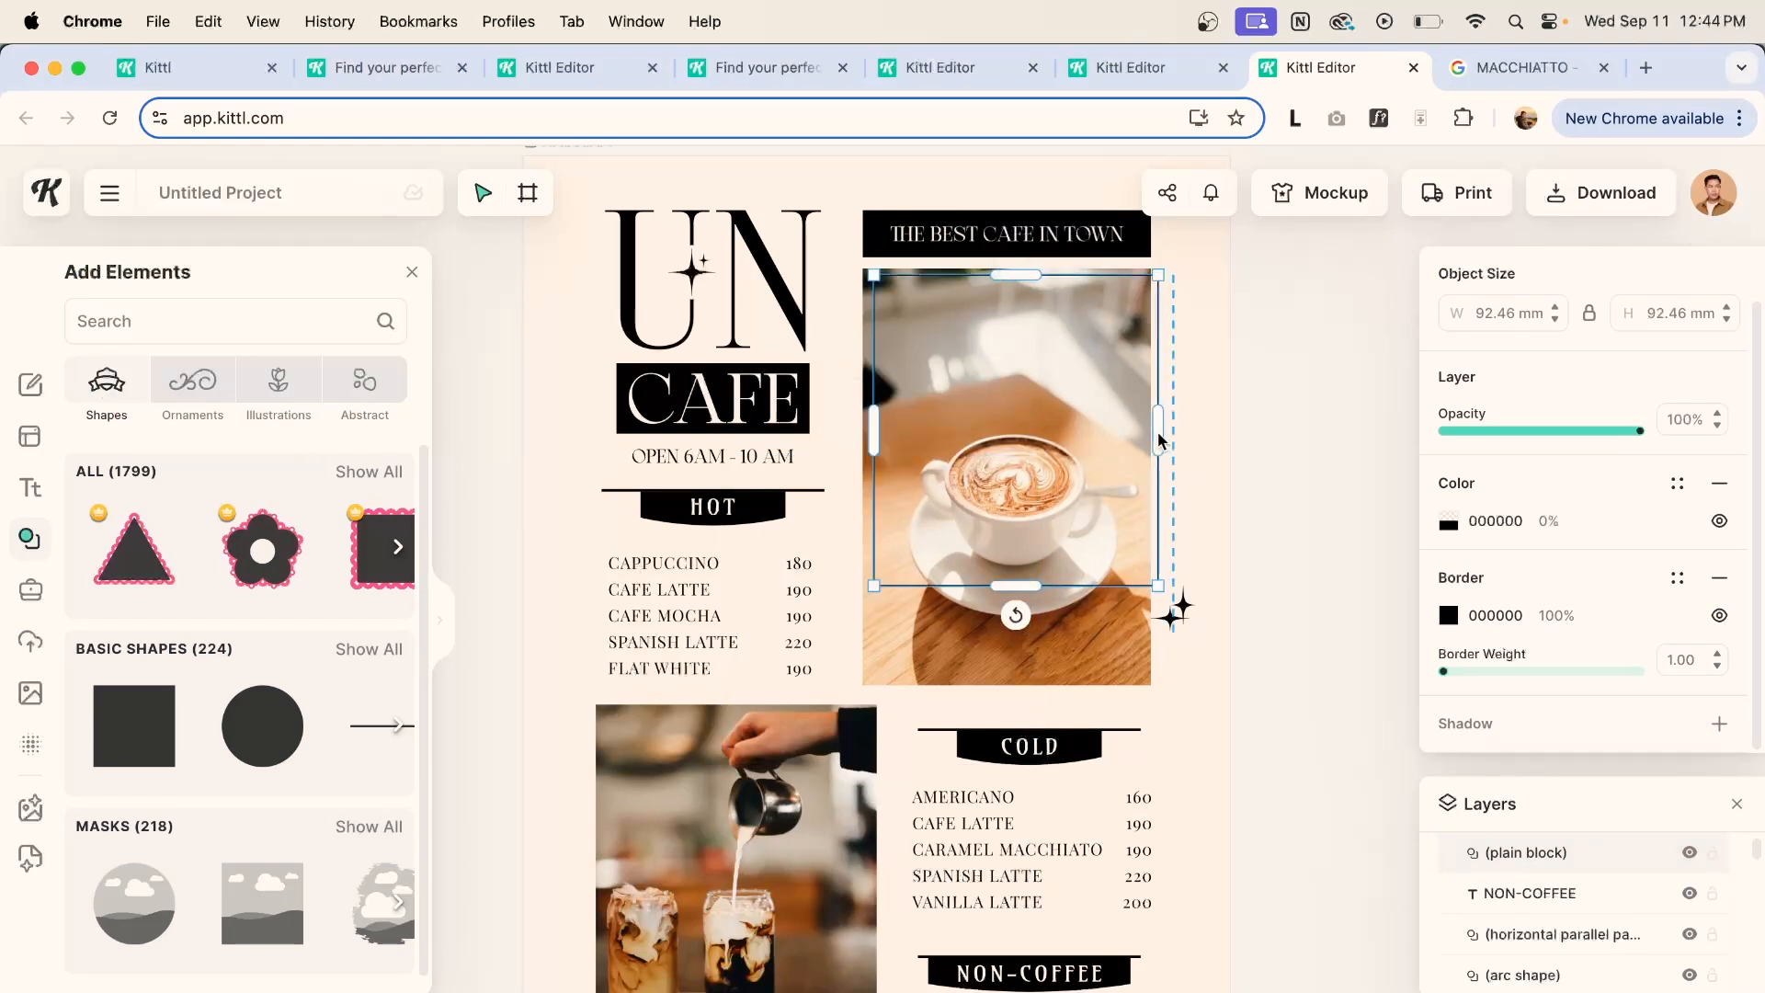
{"action": "left_click_drag", "start_coordinate": [1016, 653], "coordinate": [1014, 699]}
{"action": "left_click", "coordinate": [1011, 676]}
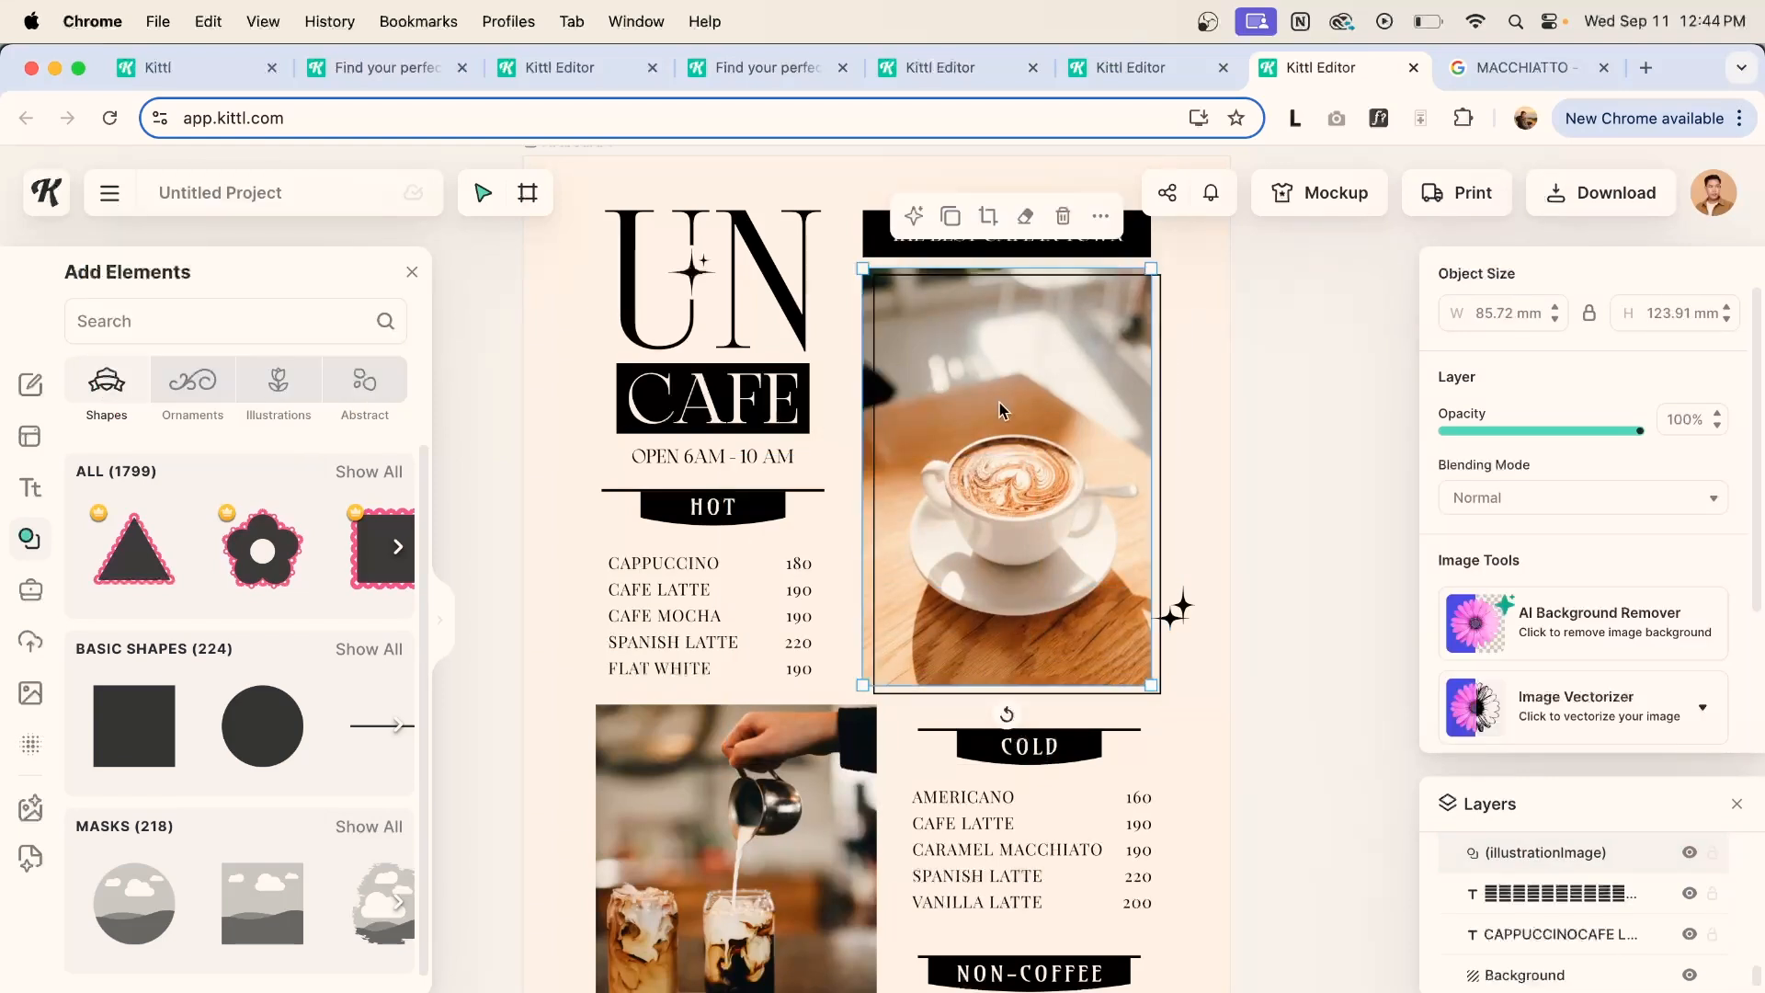
{"action": "right_click", "coordinate": [1002, 703]}
{"action": "left_click", "coordinate": [1064, 910]}
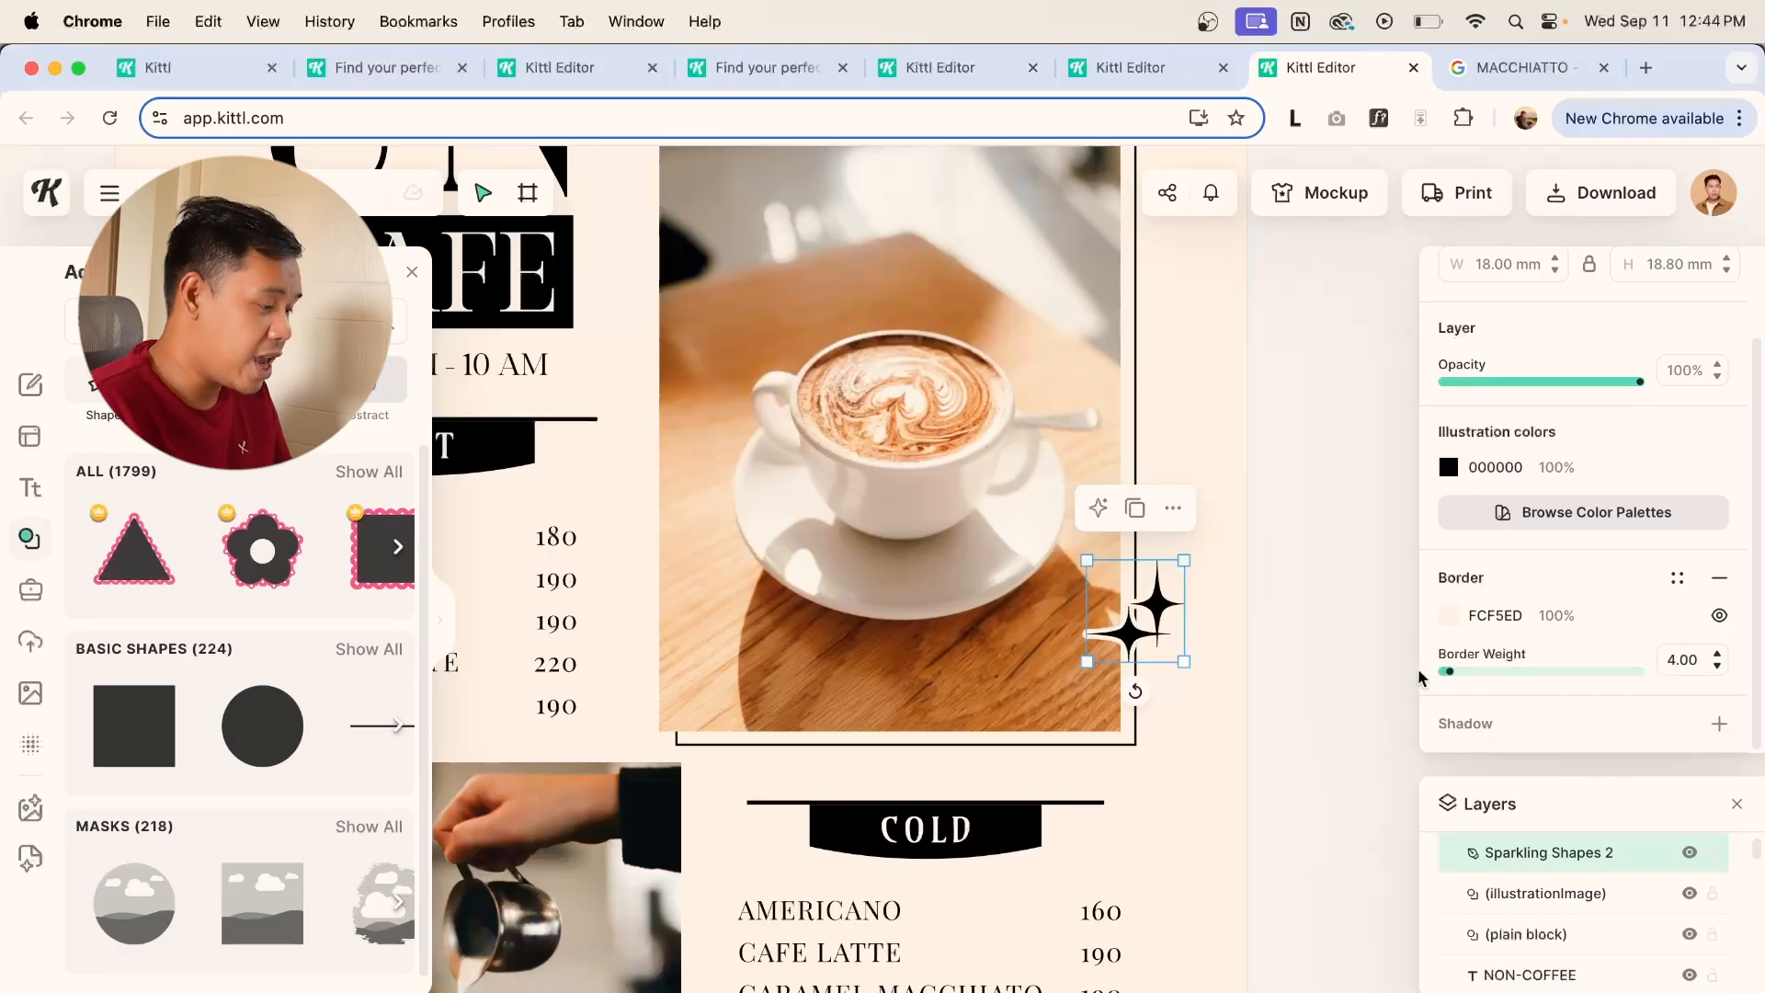
{"action": "left_click", "coordinate": [1236, 578]}
Place an unfilled ellipse over the iced coffee photo, recolor its border FCF5ED and tilt it clockwise.
{"action": "scroll", "coordinate": [1233, 581], "scroll_direction": "down", "scroll_amount": 5}
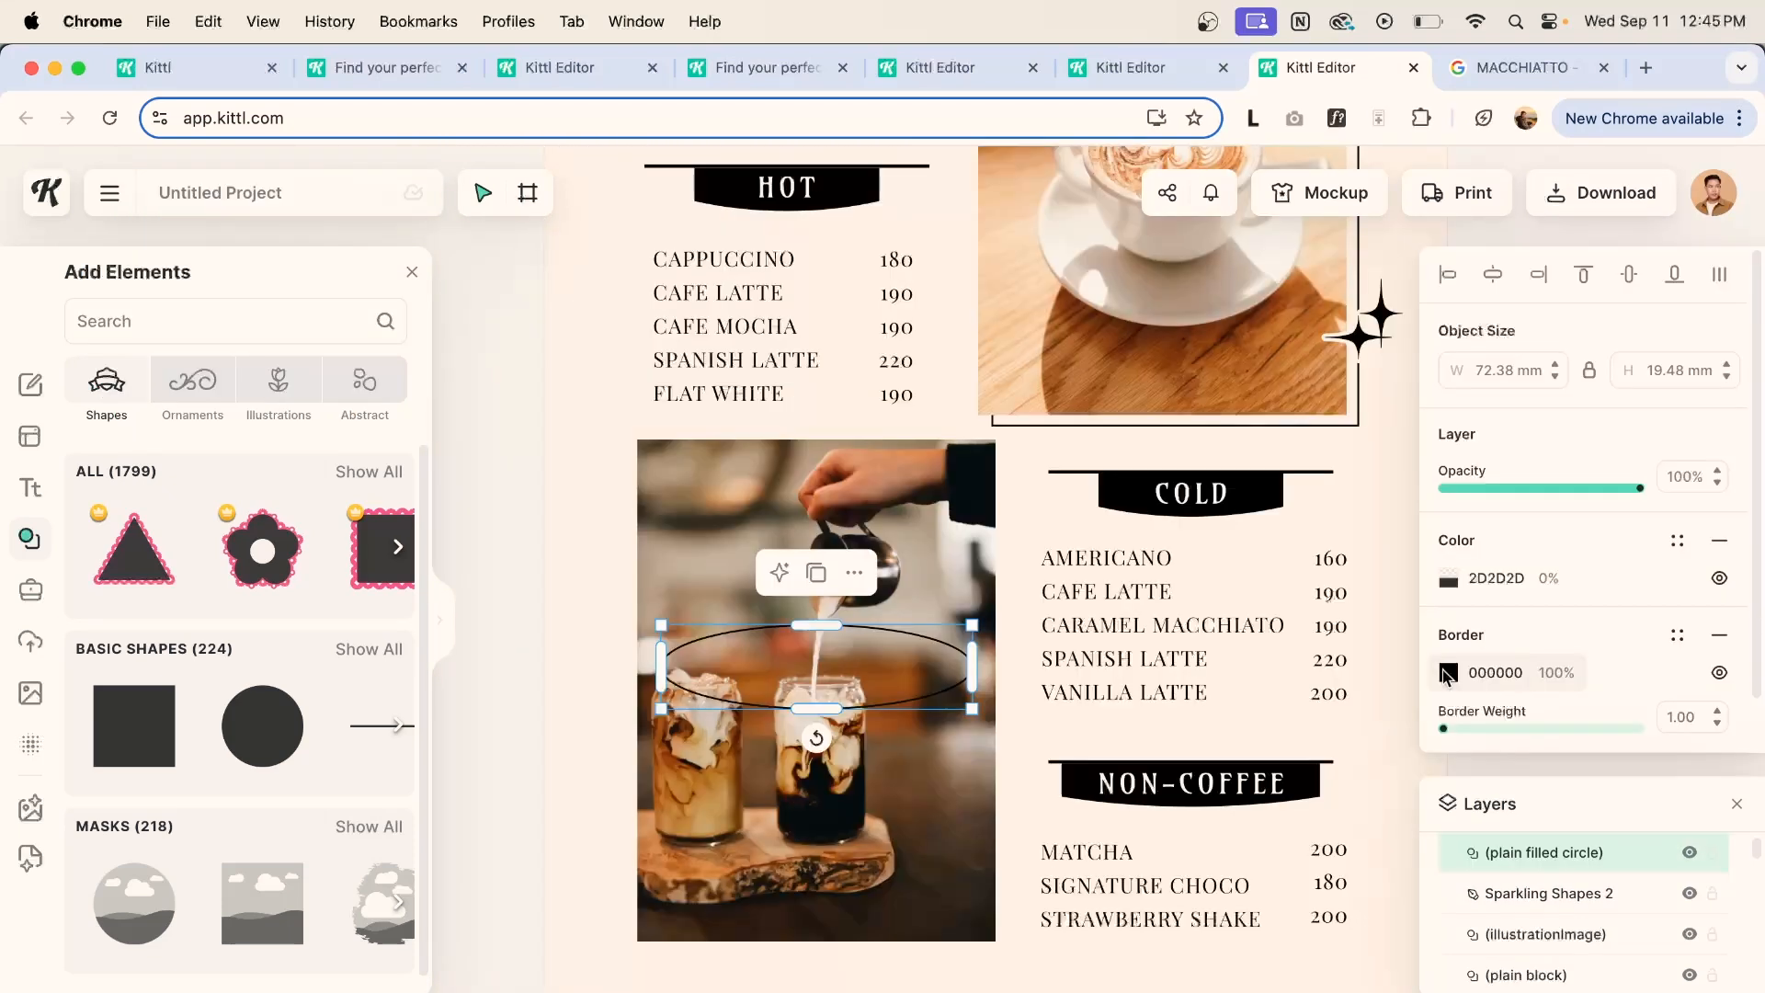
{"action": "left_click", "coordinate": [1448, 672]}
{"action": "left_click", "coordinate": [1059, 954]}
{"action": "left_click_drag", "start_coordinate": [817, 739], "coordinate": [784, 745]}
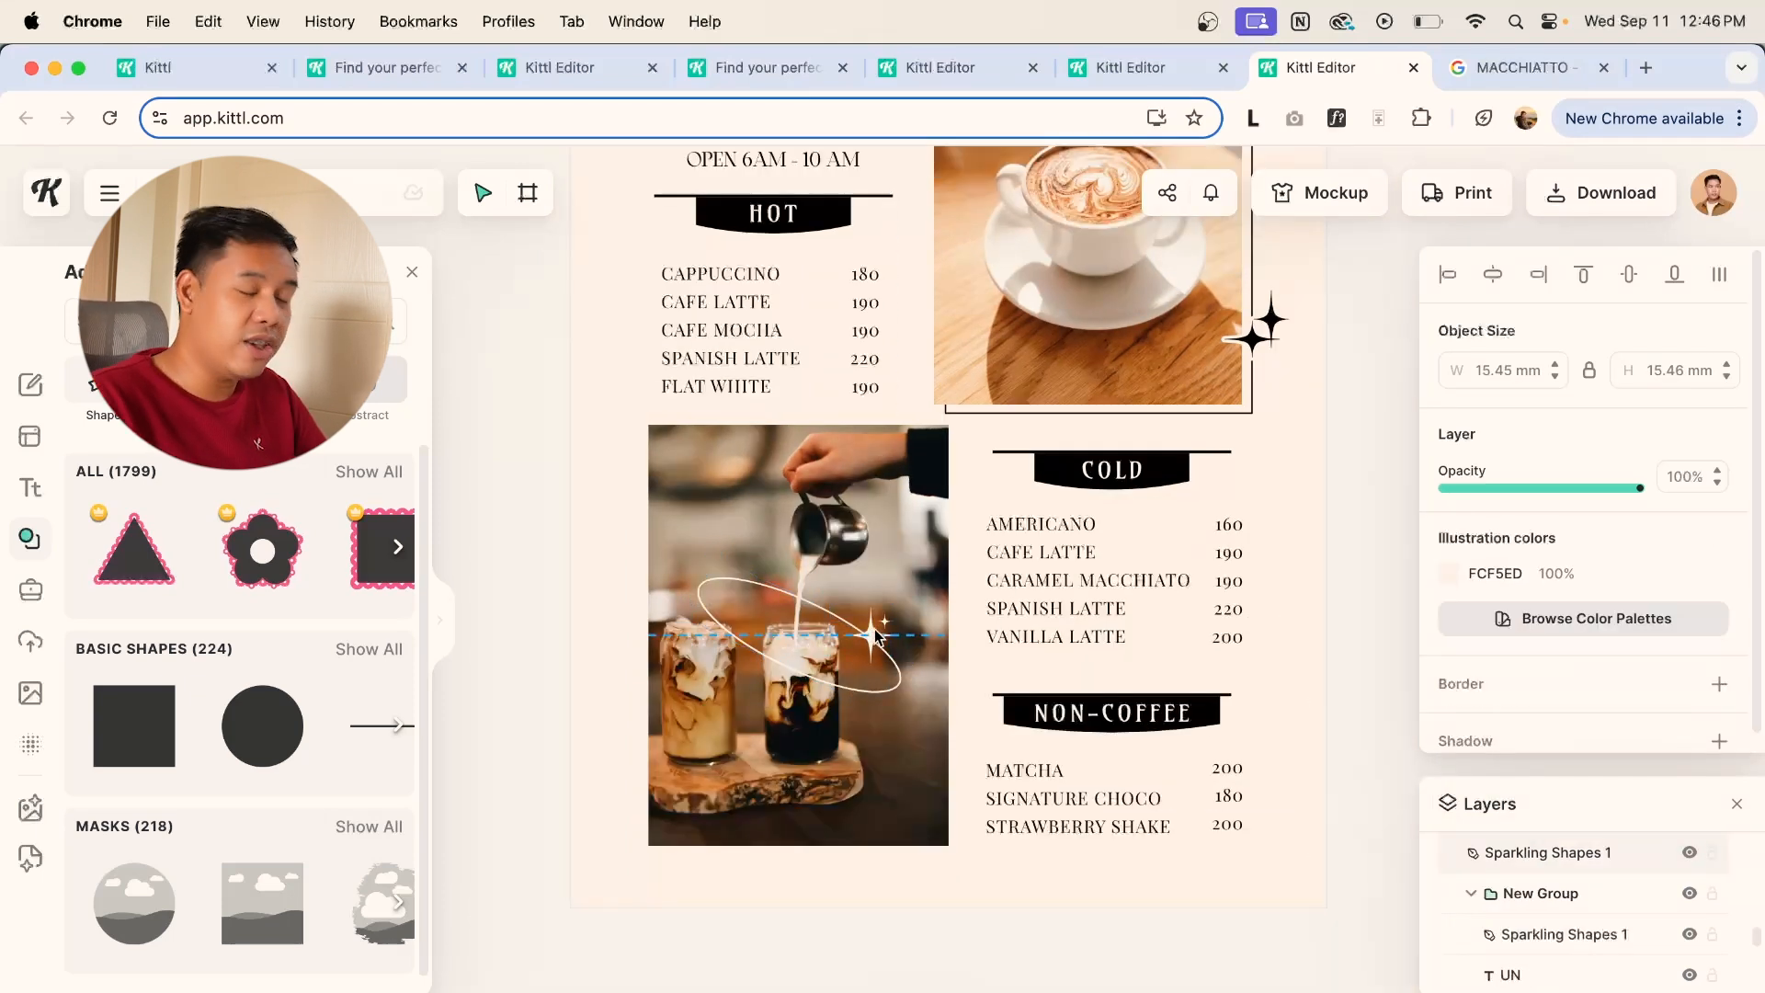
Position an FCF5ED copy of the logo sparkle on the ellipse beside the pouring milk in the iced coffee photo.
{"action": "scroll", "coordinate": [875, 634], "scroll_direction": "up", "scroll_amount": 5}
{"action": "left_click_drag", "start_coordinate": [875, 634], "coordinate": [881, 641]}
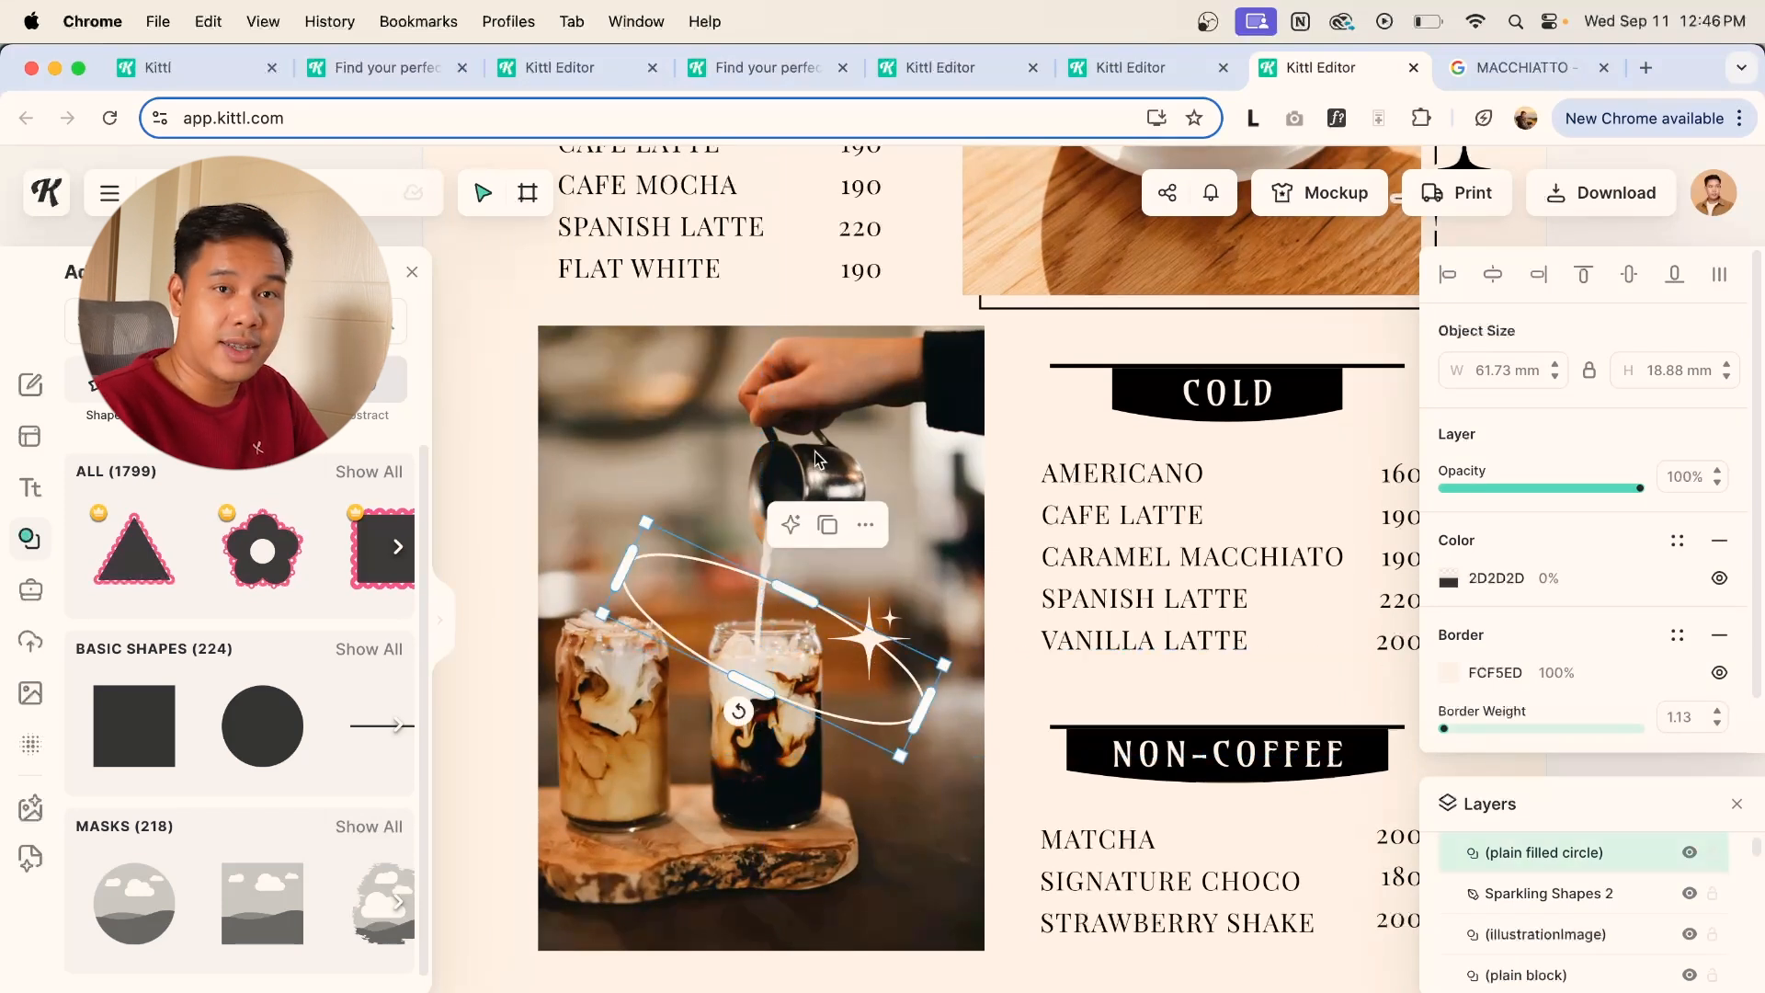
{"action": "scroll", "coordinate": [575, 412], "scroll_direction": "down", "scroll_amount": 3}
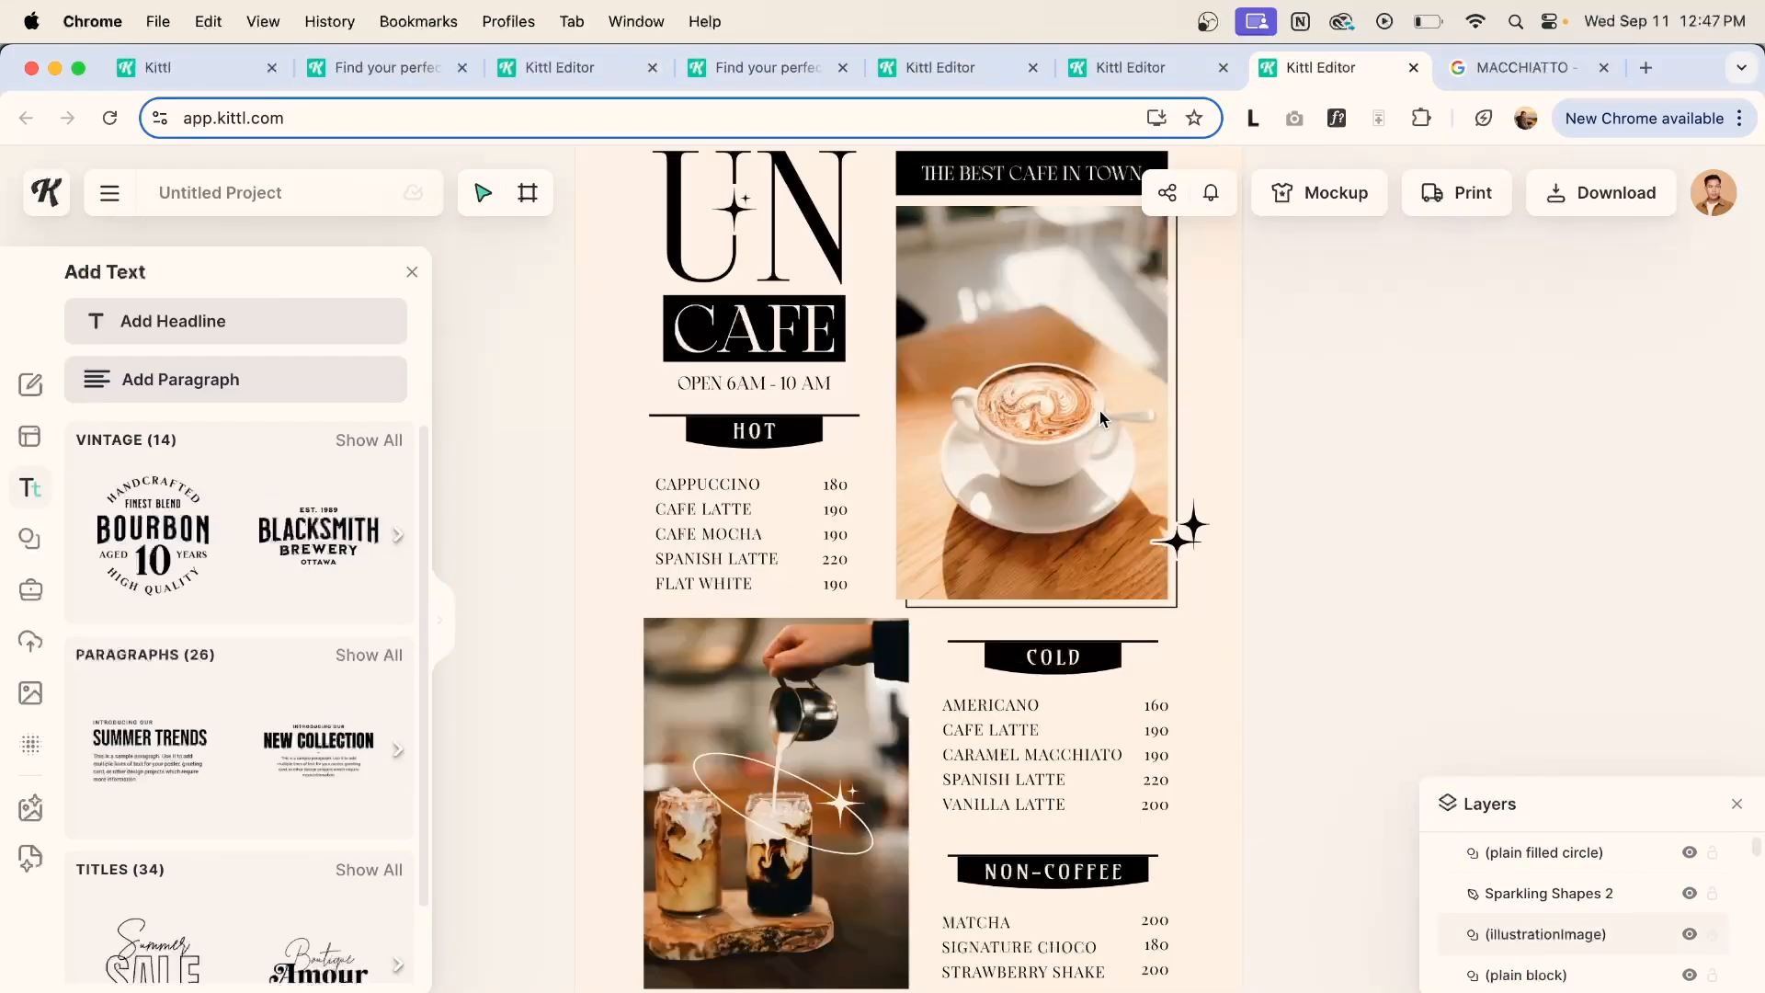
{"action": "scroll", "coordinate": [1331, 422], "scroll_direction": "down", "scroll_amount": 2}
{"action": "left_click_drag", "start_coordinate": [1343, 420], "coordinate": [1216, 448]}
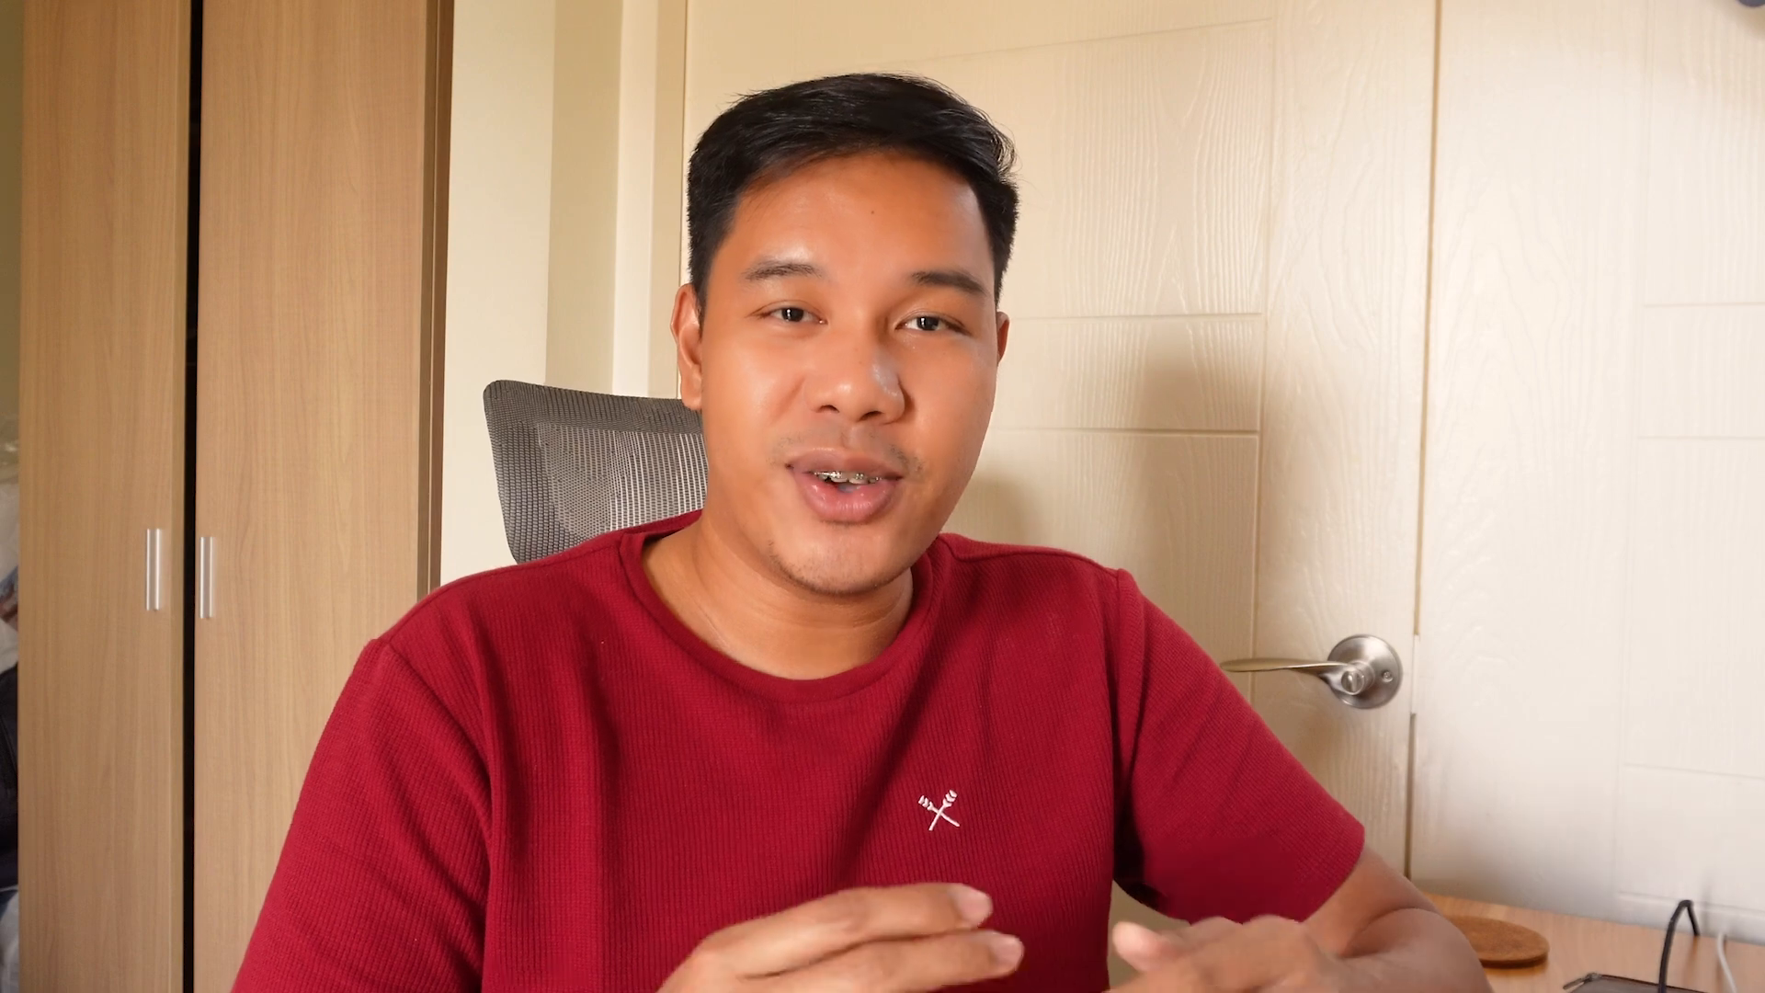